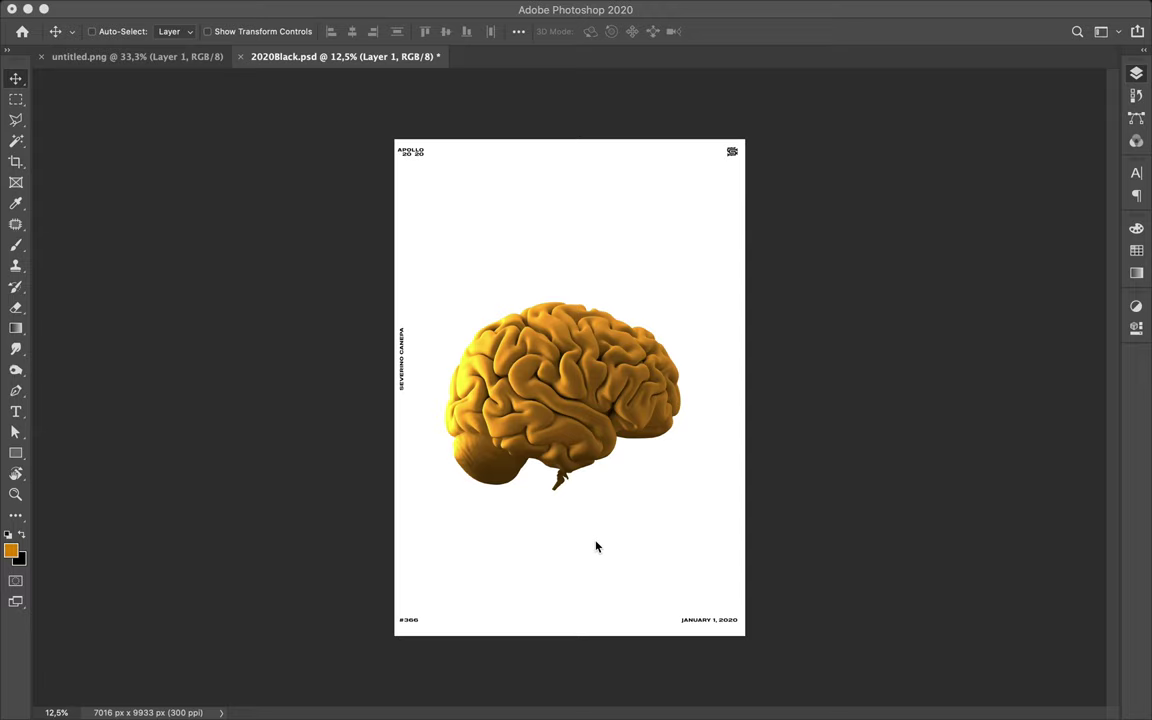
Change the bottom date from JANUARY 1, 2020 to AUGUST 19, 2020
{"action": "key", "text": "F7"}
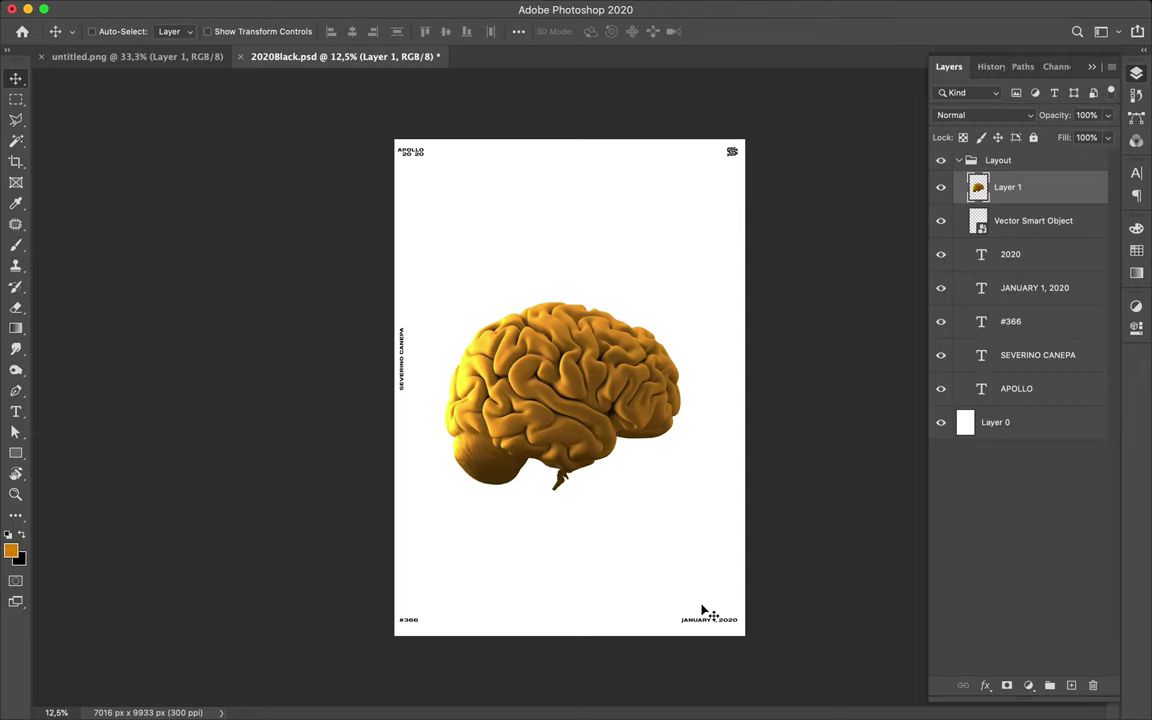
{"action": "key", "text": "t"}
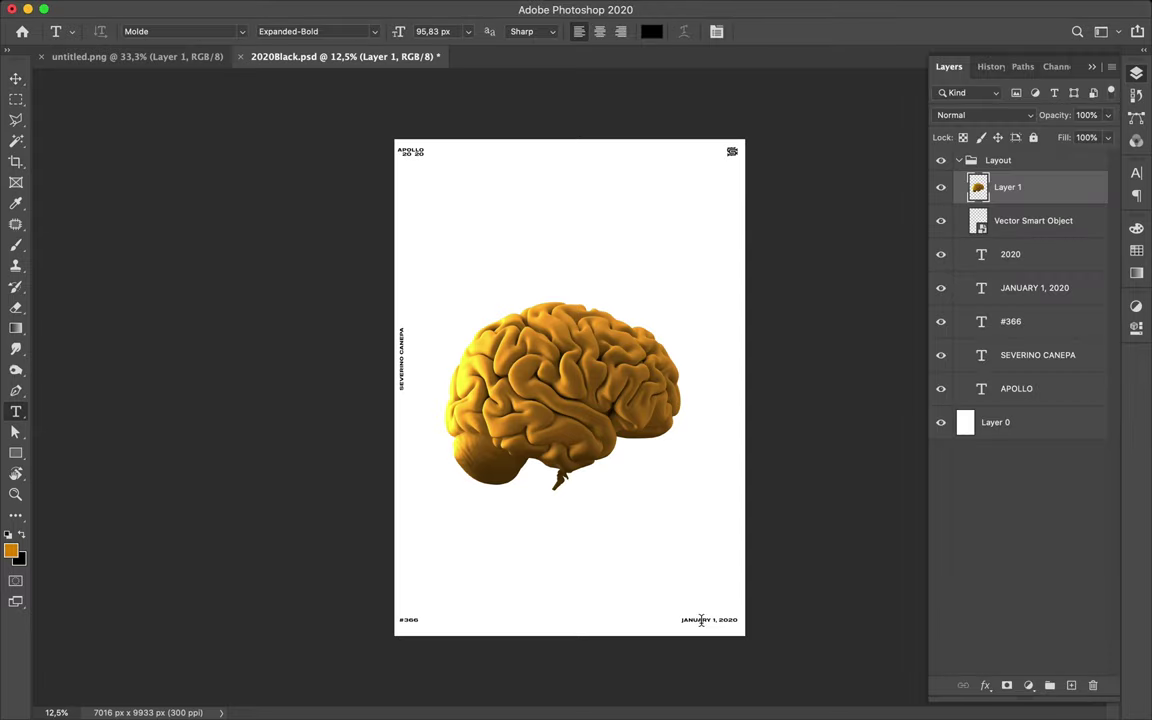
{"action": "left_click", "coordinate": [701, 620]}
{"action": "double_click", "coordinate": [701, 620]}
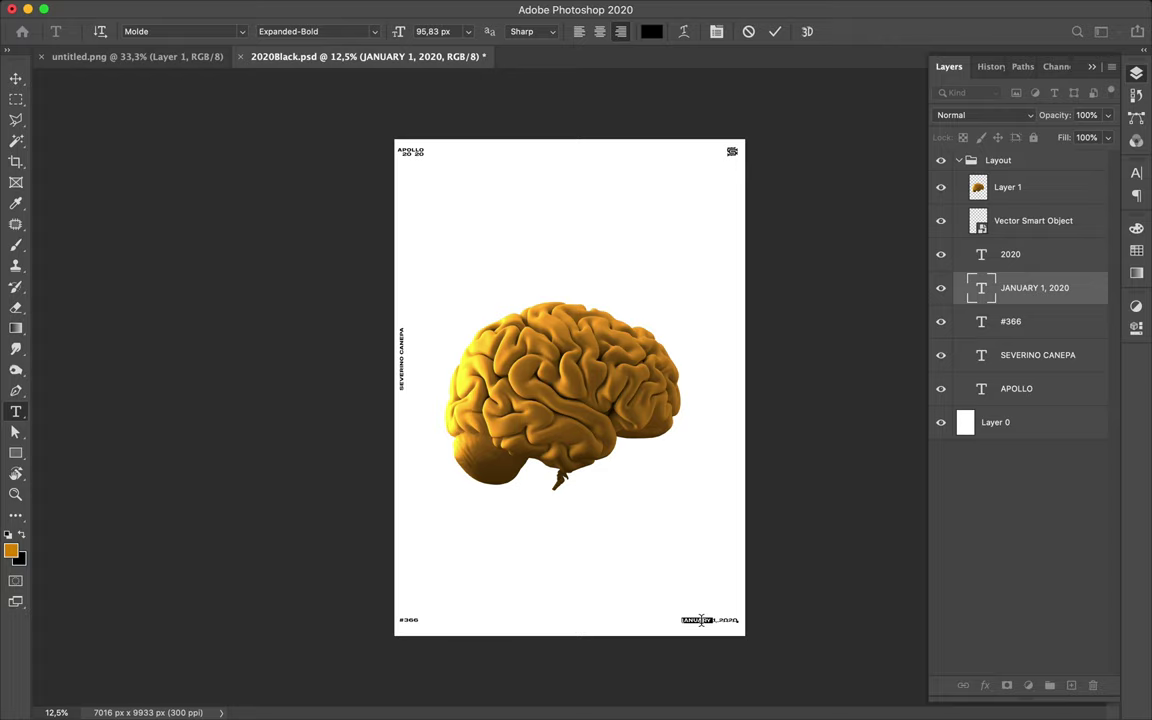
{"action": "type", "text": "Jan"}
{"action": "type", "text": "8"}
{"action": "key", "text": "Escape"}
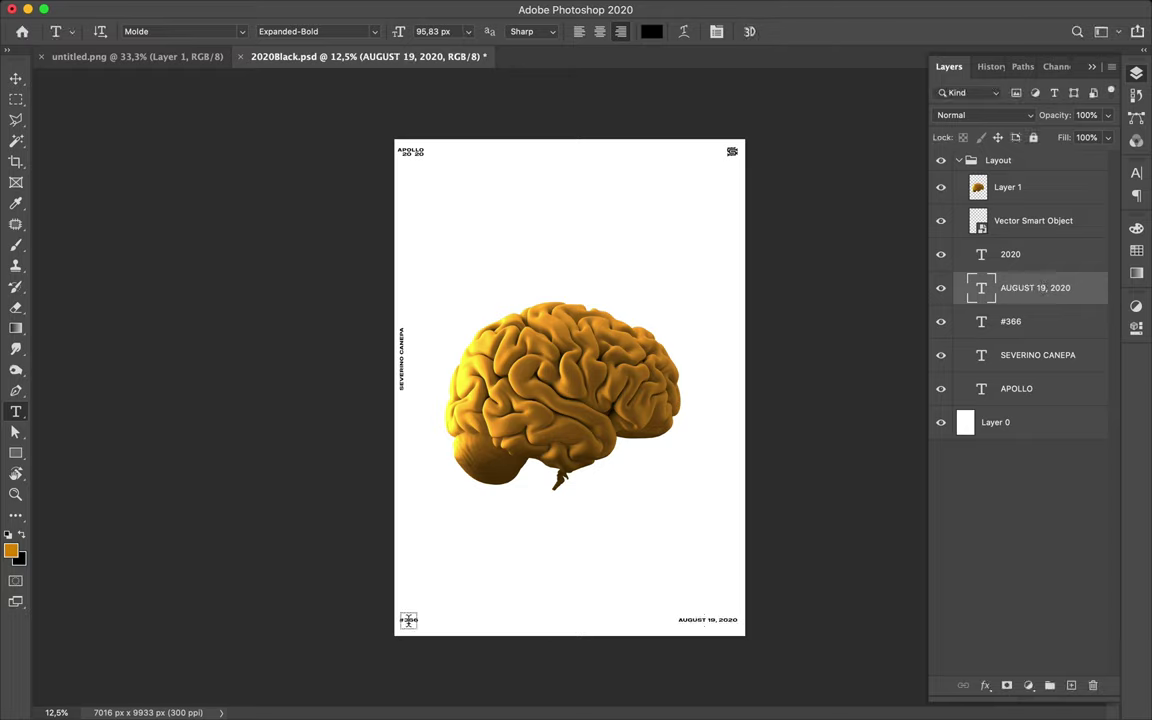
Change the issue number #366 to #597
{"action": "double_click", "coordinate": [407, 619]}
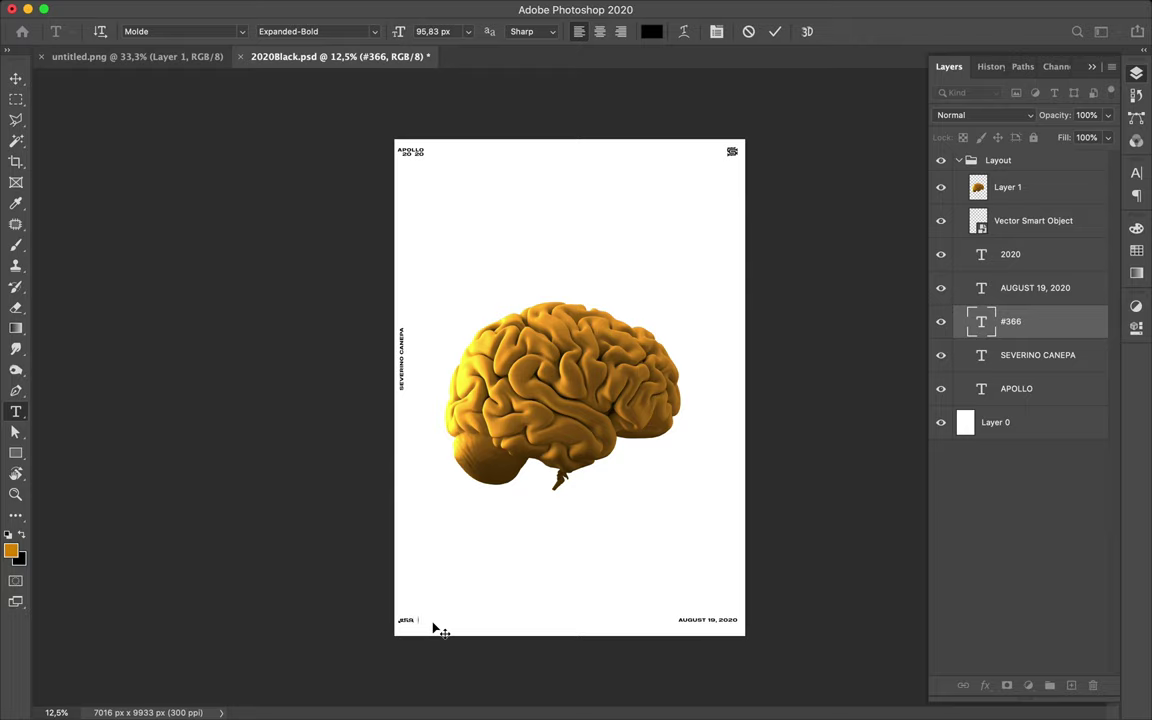
{"action": "type", "text": "597"}
{"action": "key", "text": "Escape"}
Delete the separate 2020 text layer and make the title read APOLLO 2020 on one line
{"action": "key", "text": "v"}
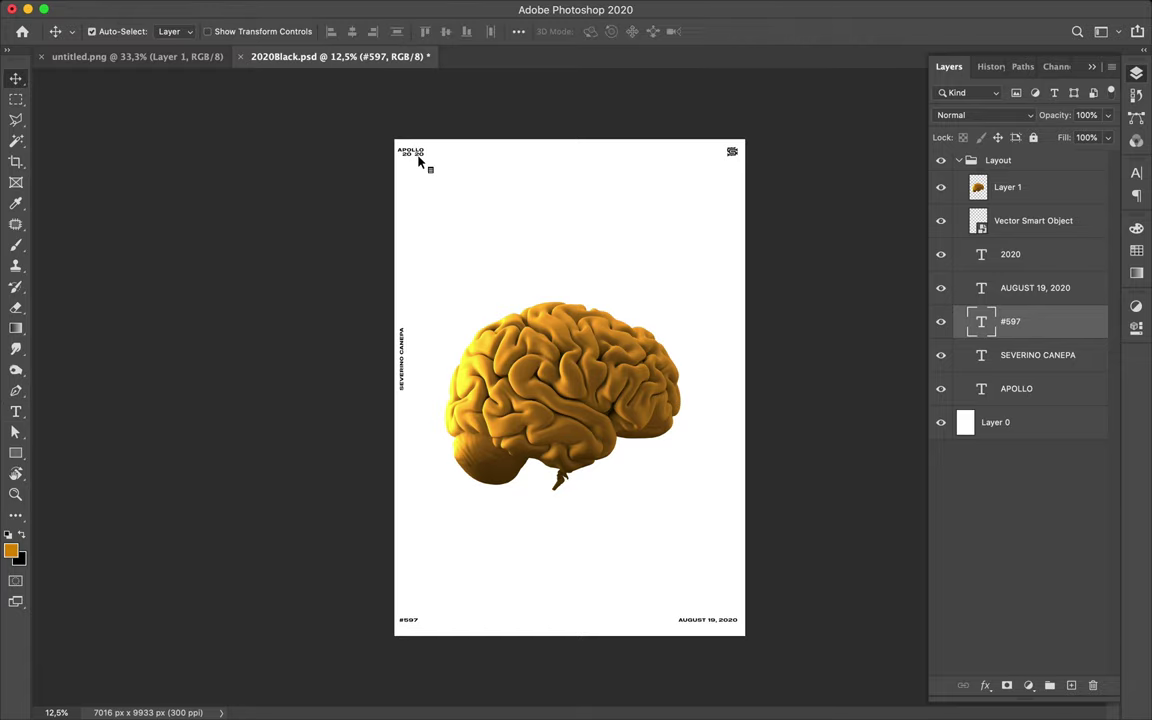
{"action": "left_click", "coordinate": [419, 155]}
{"action": "key", "text": "Delete"}
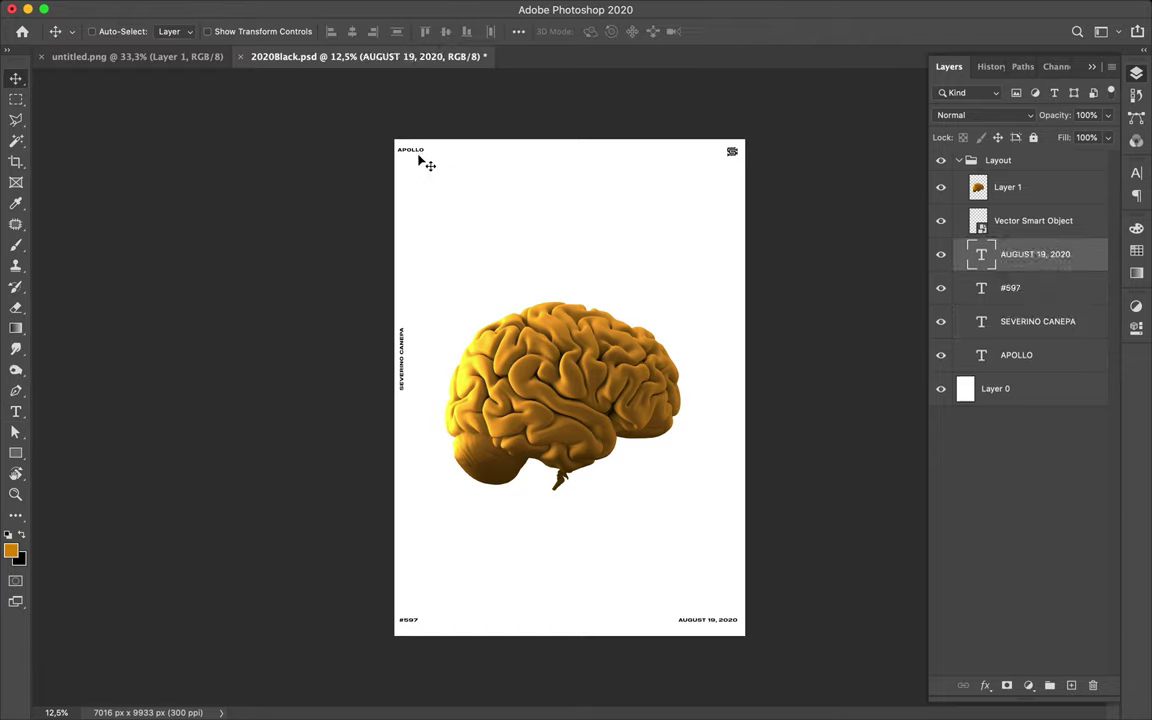
{"action": "key", "text": "t"}
{"action": "double_click", "coordinate": [419, 149]}
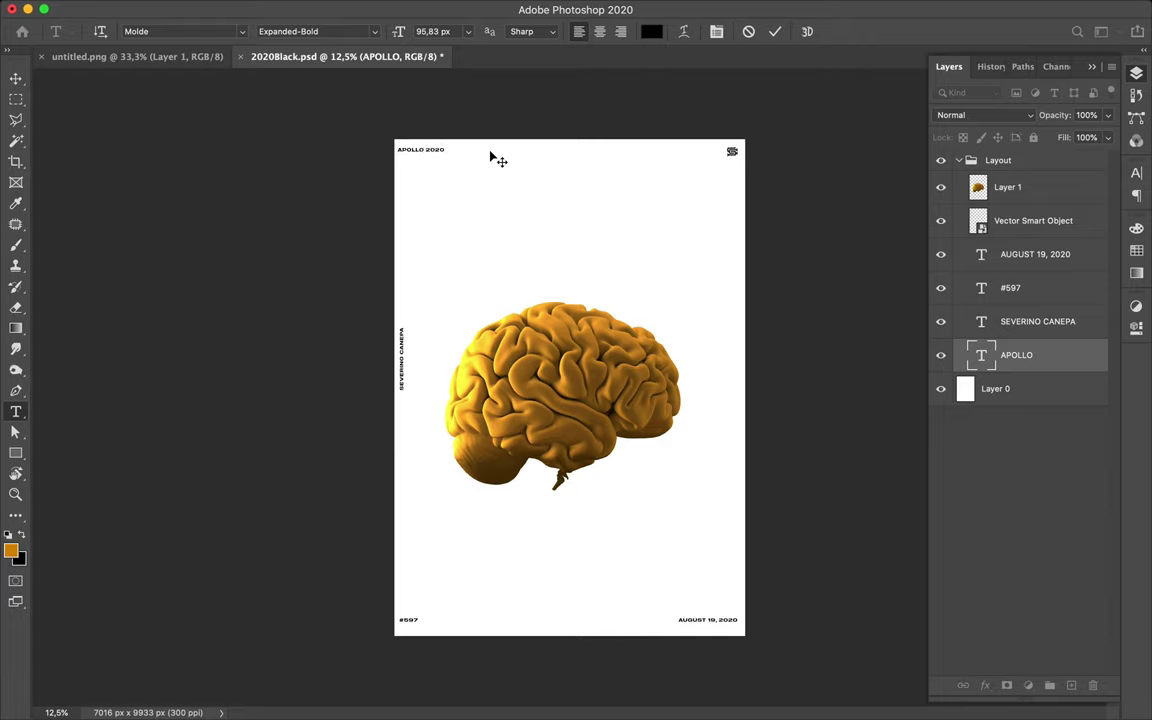
{"action": "left_click", "coordinate": [490, 157]}
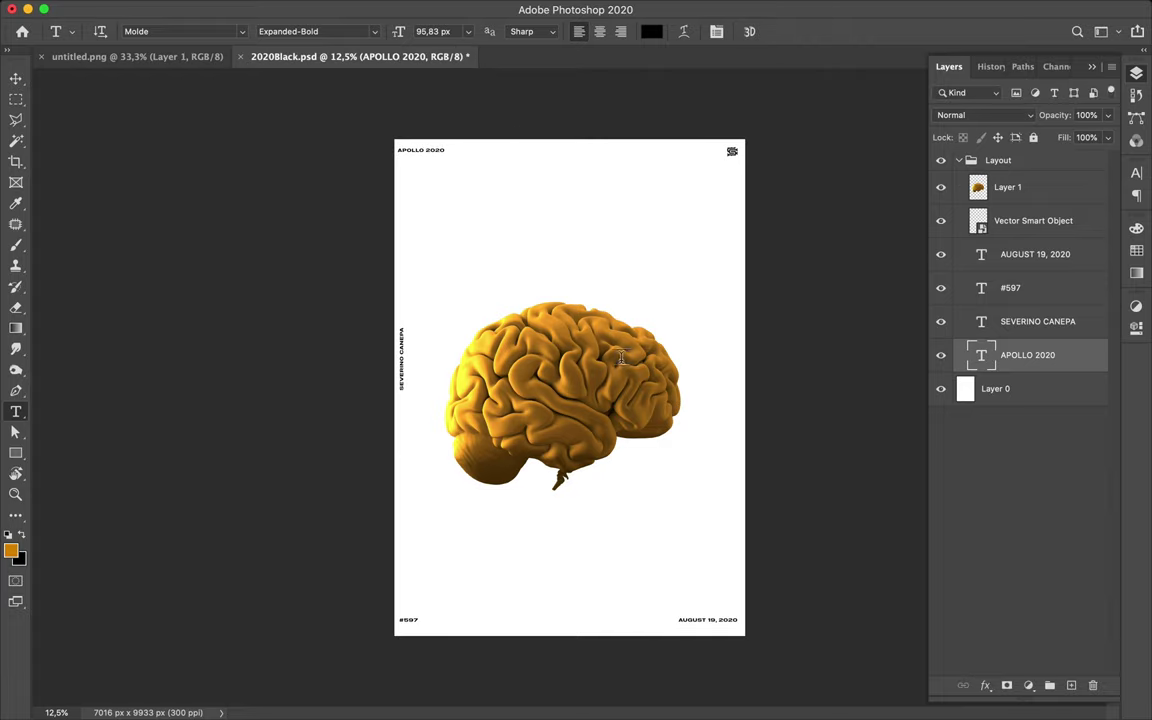
{"action": "key", "text": "v"}
{"action": "left_click", "coordinate": [547, 335]}
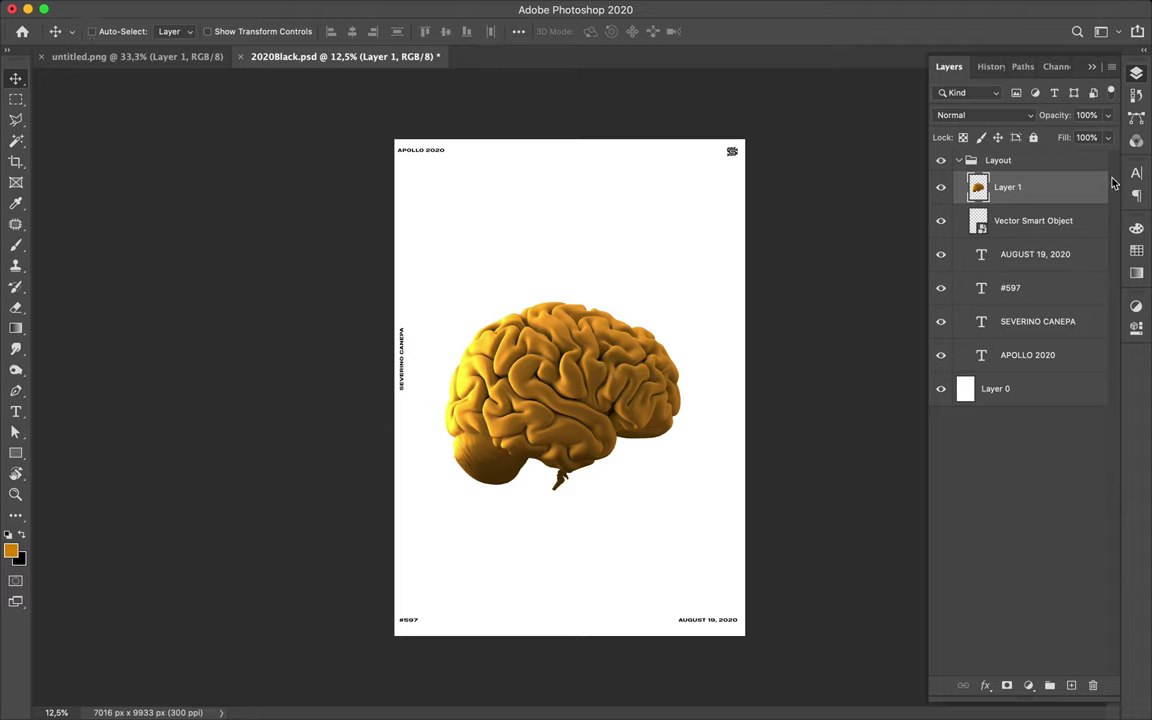
Move the brain layer above Layer 0 and add a Hue/Saturation layer at Hue -37, turning it red
{"action": "left_click_drag", "start_coordinate": [1054, 187], "coordinate": [1056, 379]}
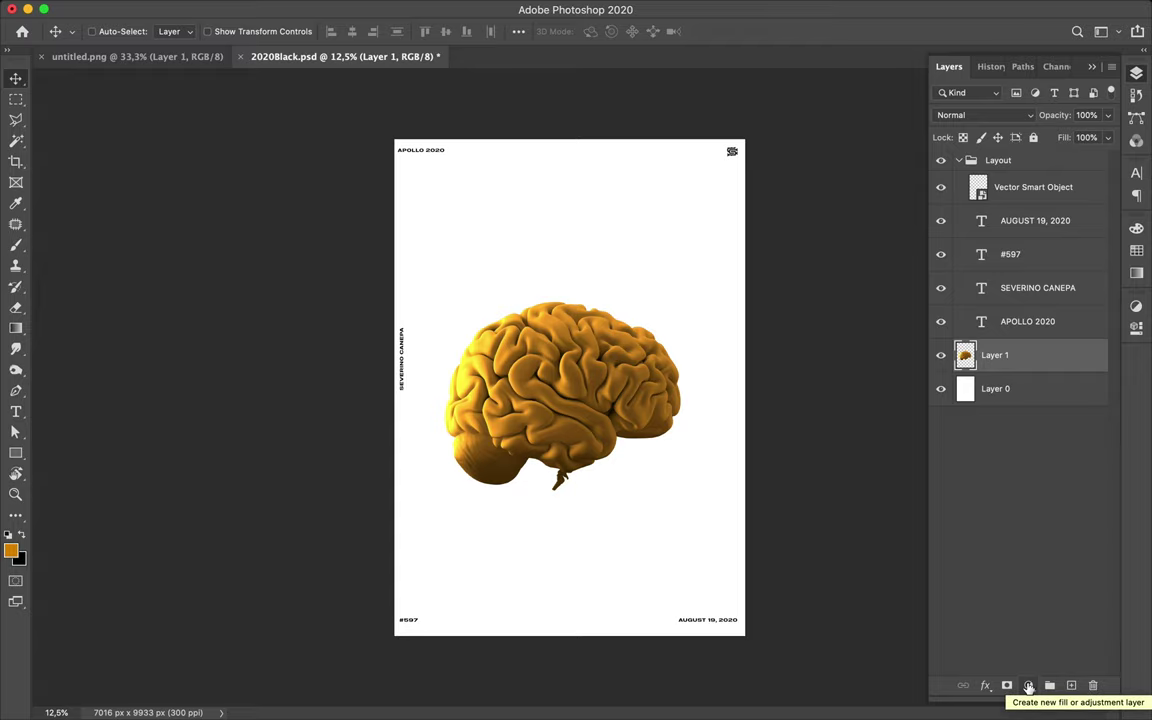
{"action": "left_click", "coordinate": [1028, 687]}
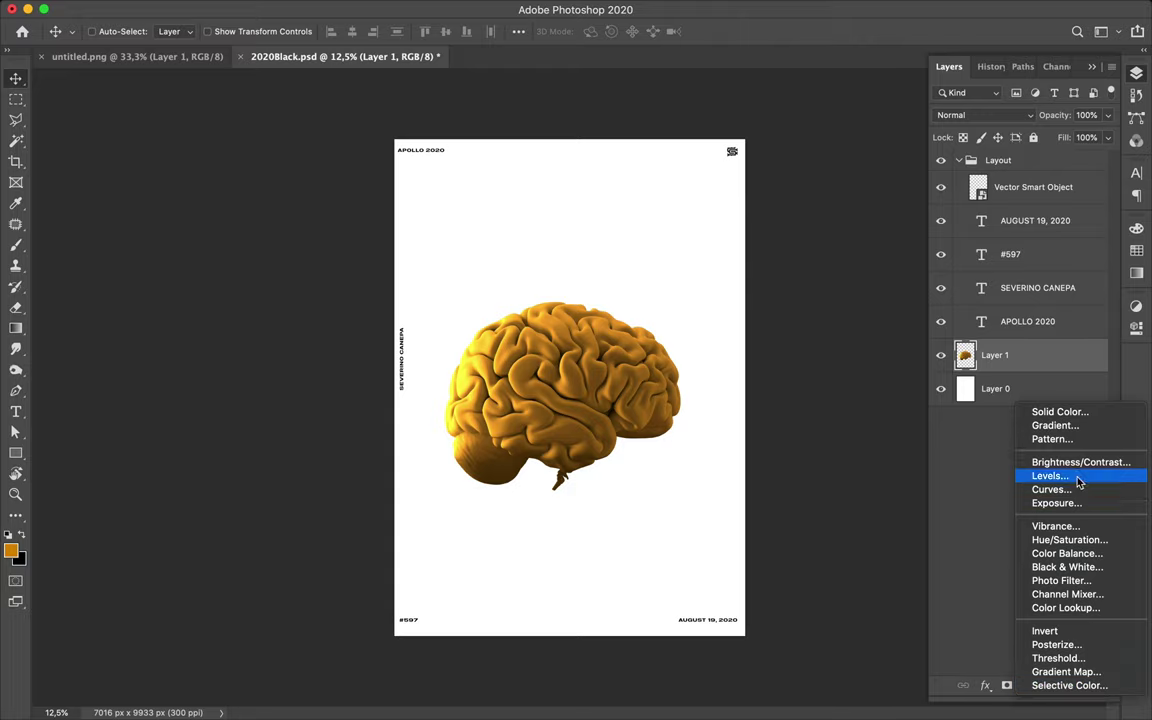
{"action": "left_click", "coordinate": [1078, 547]}
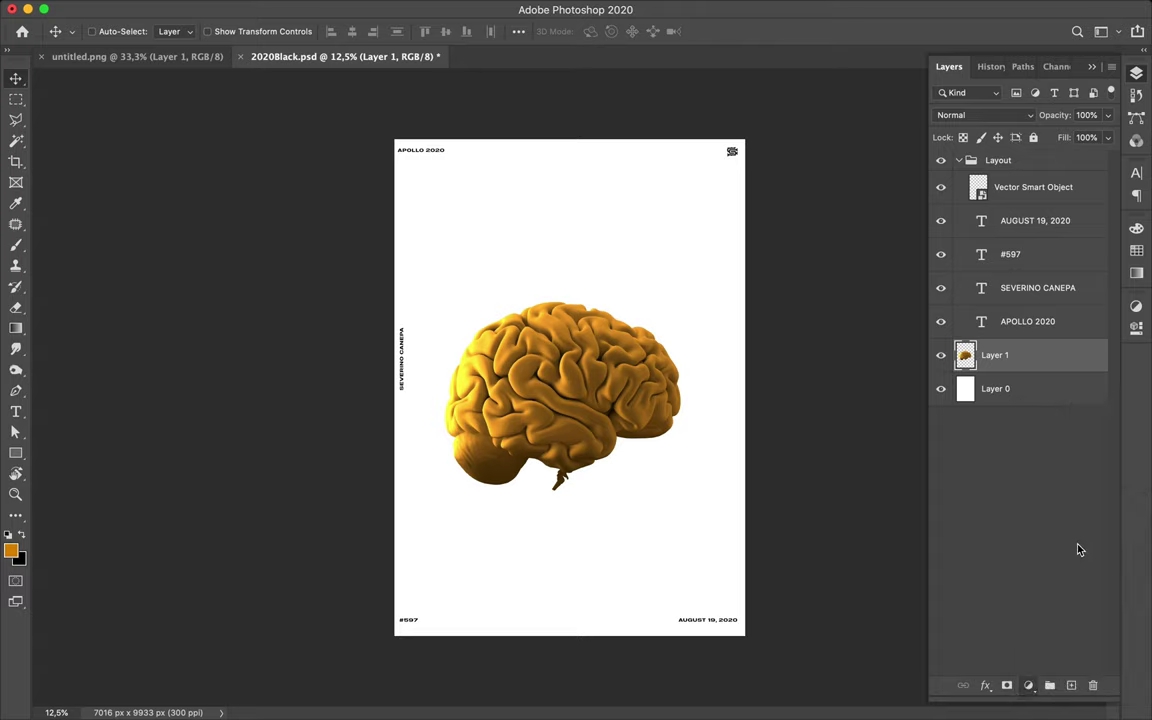
{"action": "mouse_move", "coordinate": [998, 413]}
{"action": "left_mouse_down"}
{"action": "mouse_move", "coordinate": [949, 416]}
{"action": "mouse_move", "coordinate": [966, 417]}
{"action": "left_mouse_up"}
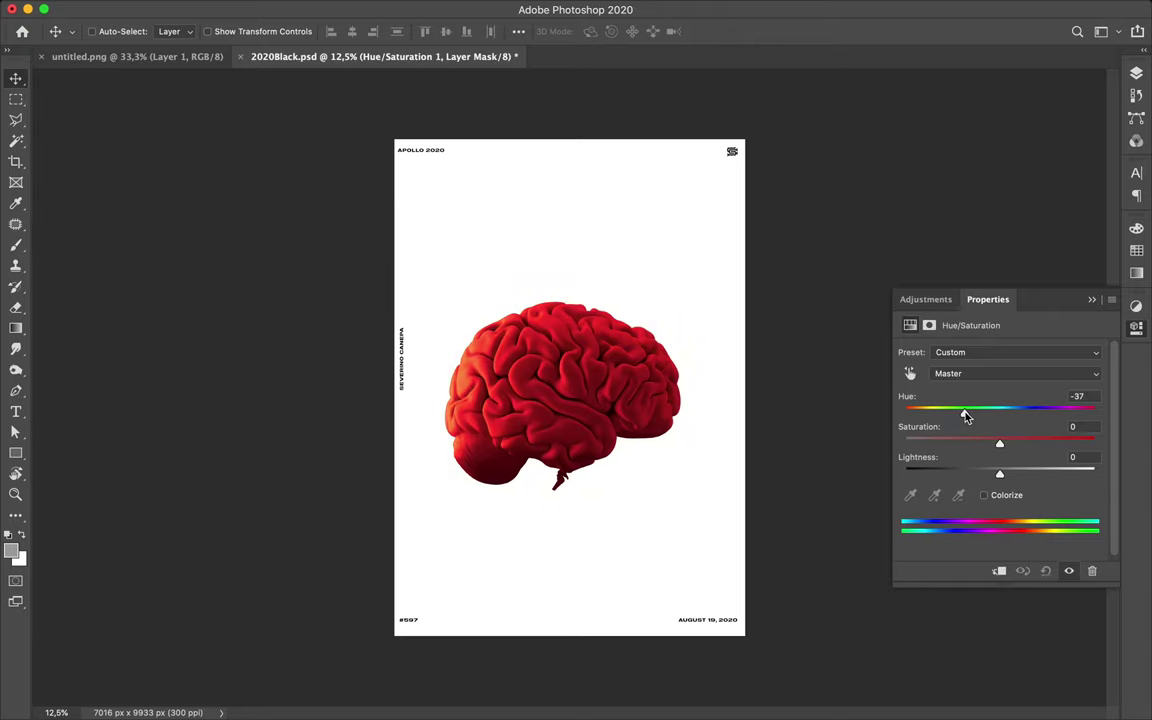
{"action": "left_click", "coordinate": [1136, 76]}
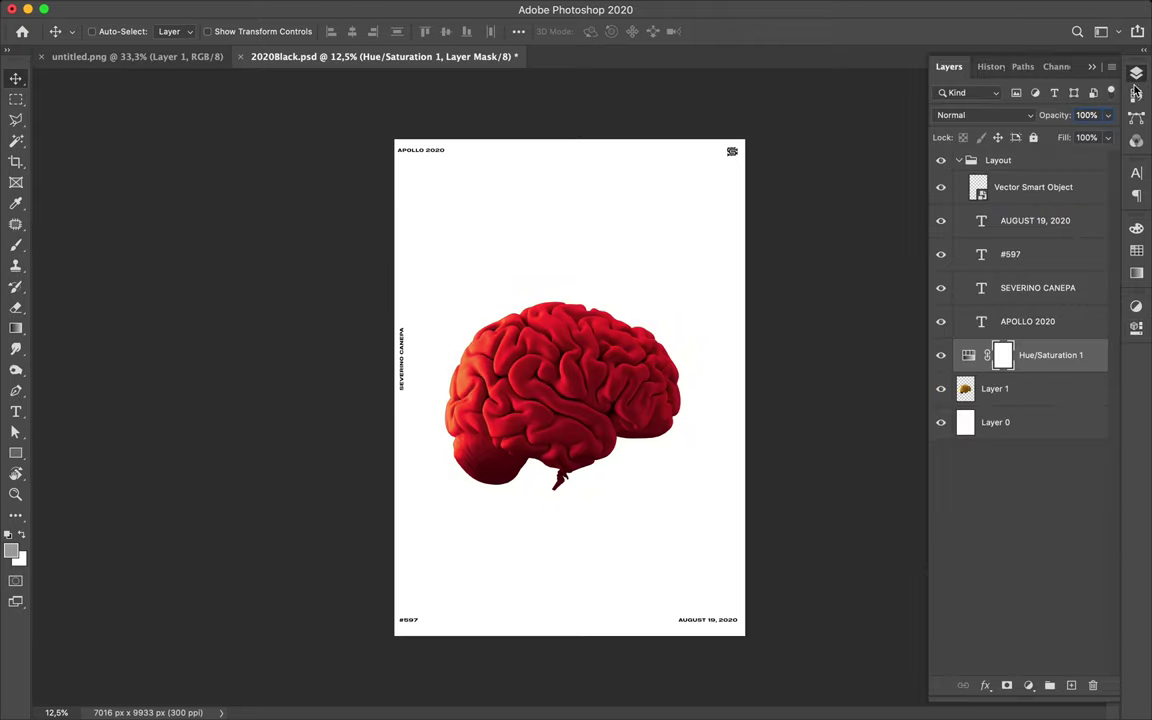
Duplicate and merge the brain with its Hue/Saturation layer, hide the originals, and duplicate the merged layer
{"action": "left_click", "coordinate": [1030, 389]}
{"action": "left_click_drag", "start_coordinate": [1038, 389], "coordinate": [1038, 350]}
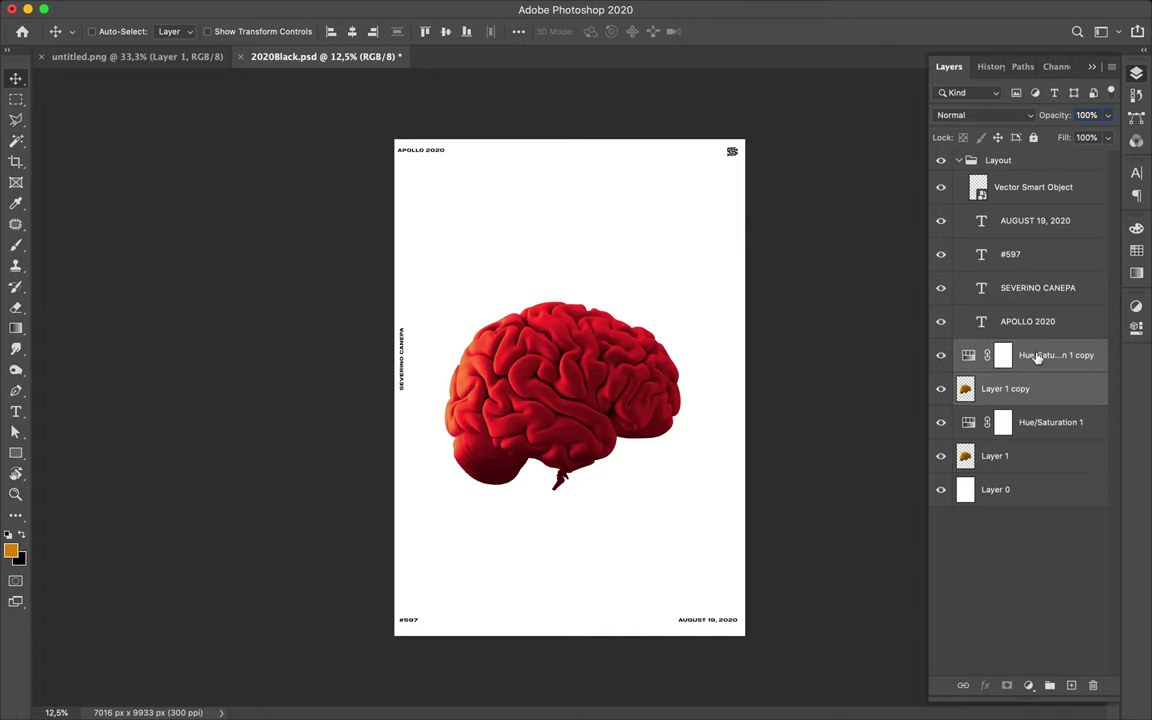
{"action": "key", "text": "super+e"}
{"action": "left_click", "coordinate": [940, 389]}
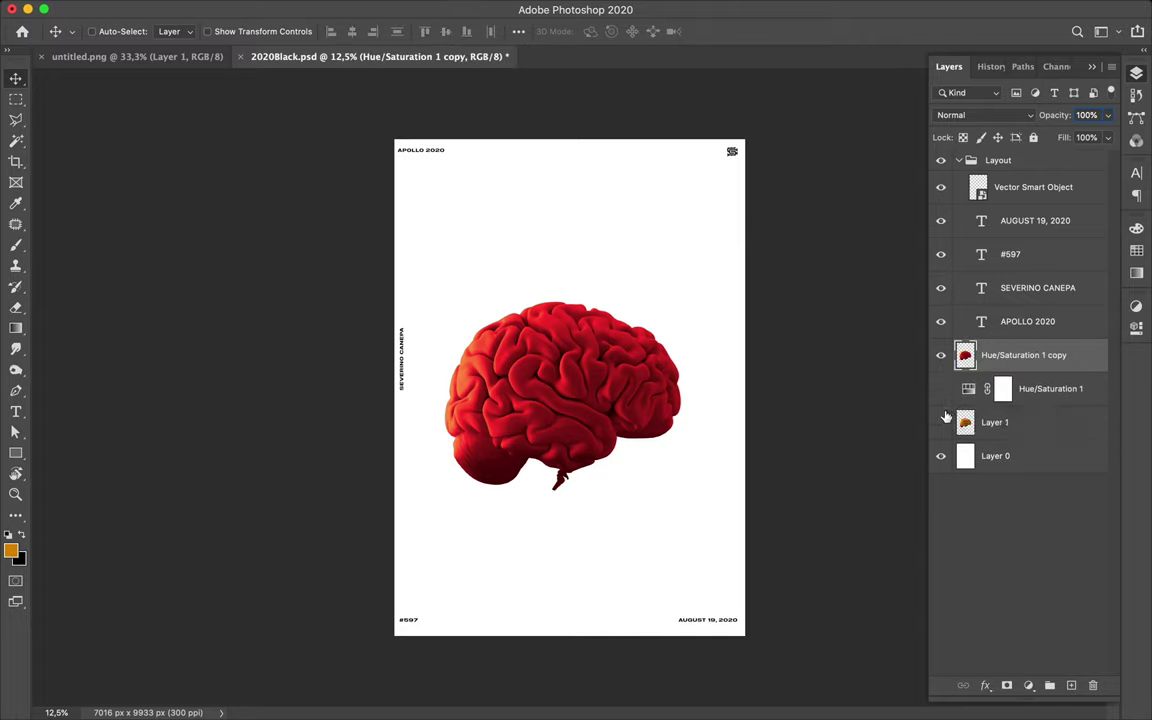
{"action": "left_click", "coordinate": [941, 421]}
{"action": "left_click_drag", "start_coordinate": [1057, 357], "coordinate": [1052, 342]}
{"action": "left_click_drag", "start_coordinate": [980, 355], "coordinate": [999, 376]}
{"action": "left_click", "coordinate": [378, 8]}
{"action": "mouse_move", "coordinate": [386, 335]}
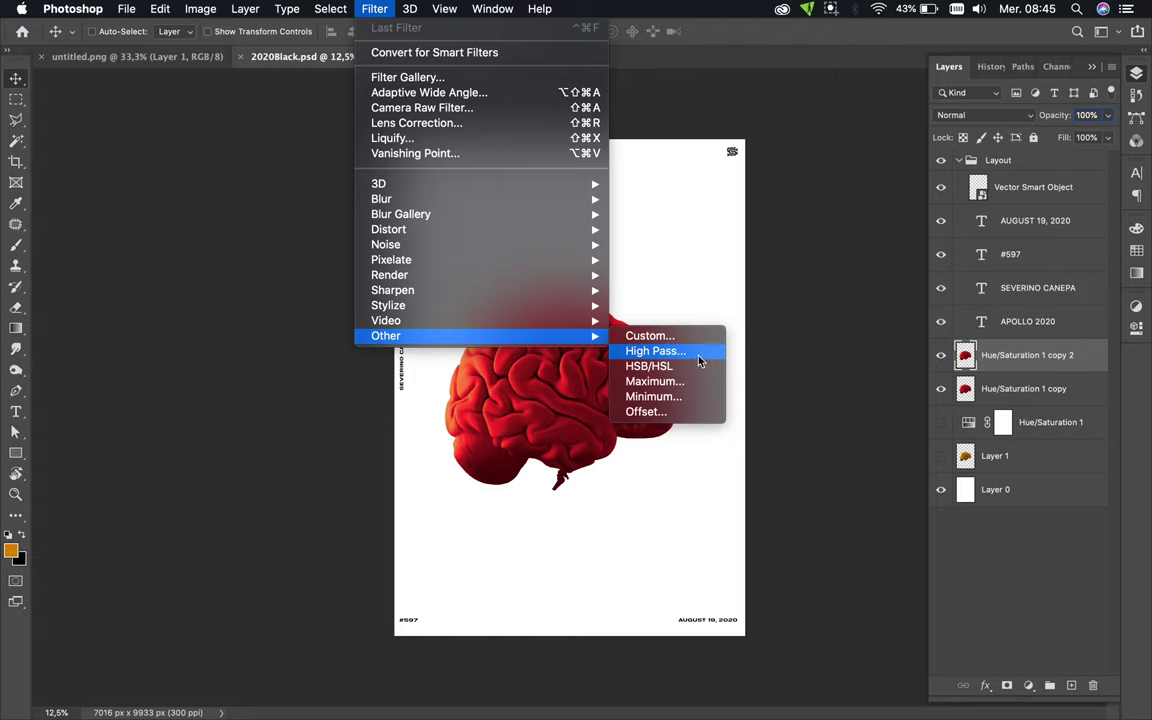
Apply a High Pass filter to the brain copy, keeping Normal blend mode
{"action": "left_click", "coordinate": [697, 355]}
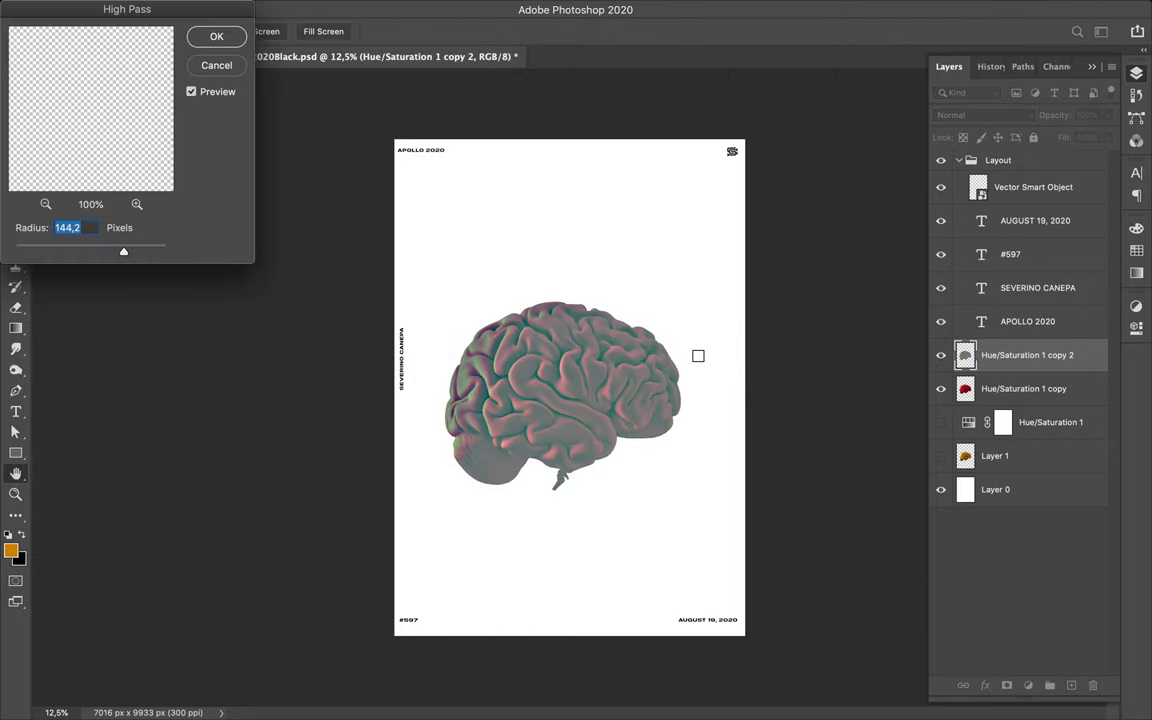
{"action": "left_click_drag", "start_coordinate": [125, 253], "coordinate": [138, 253]}
{"action": "mouse_move", "coordinate": [139, 253]}
{"action": "left_mouse_down"}
{"action": "mouse_move", "coordinate": [152, 253]}
{"action": "mouse_move", "coordinate": [92, 253]}
{"action": "mouse_move", "coordinate": [140, 252]}
{"action": "left_mouse_up"}
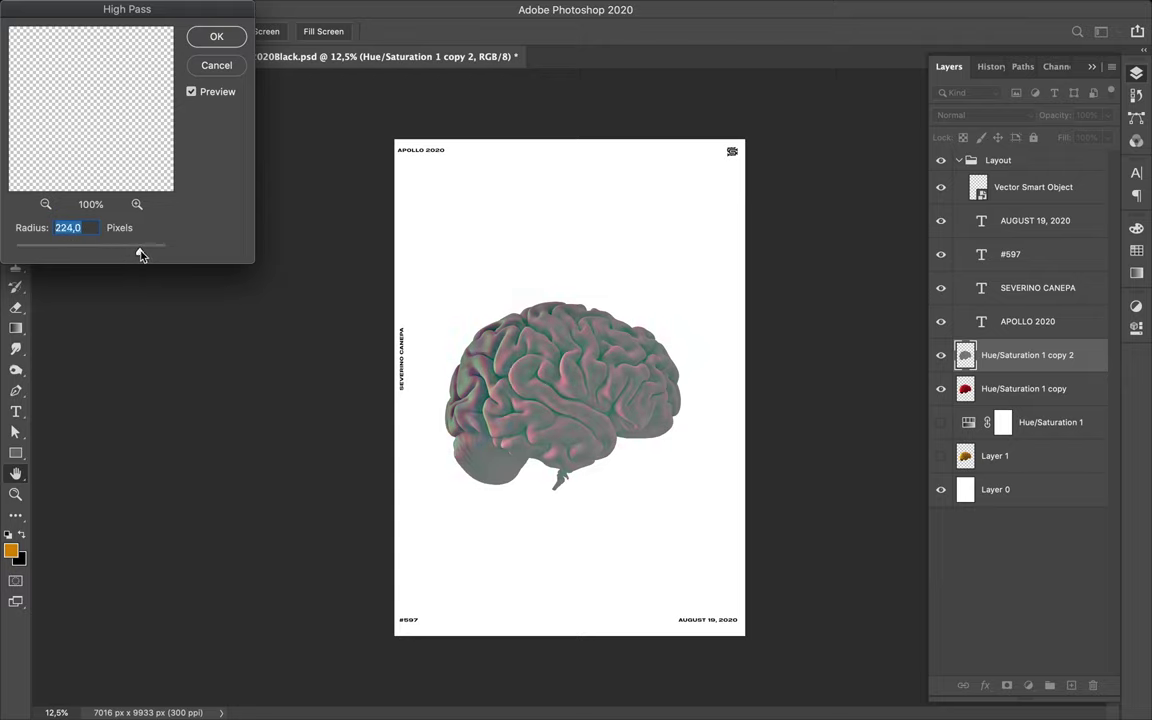
{"action": "left_click", "coordinate": [216, 37]}
{"action": "left_click", "coordinate": [1019, 115]}
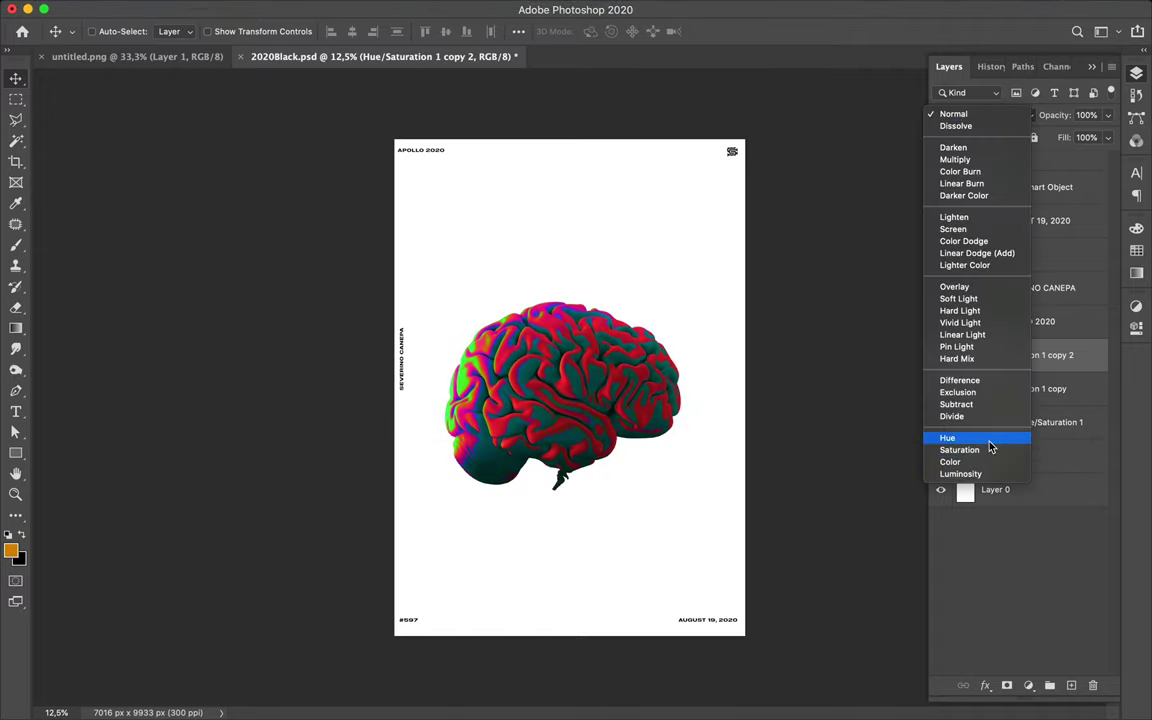
{"action": "left_click", "coordinate": [845, 402]}
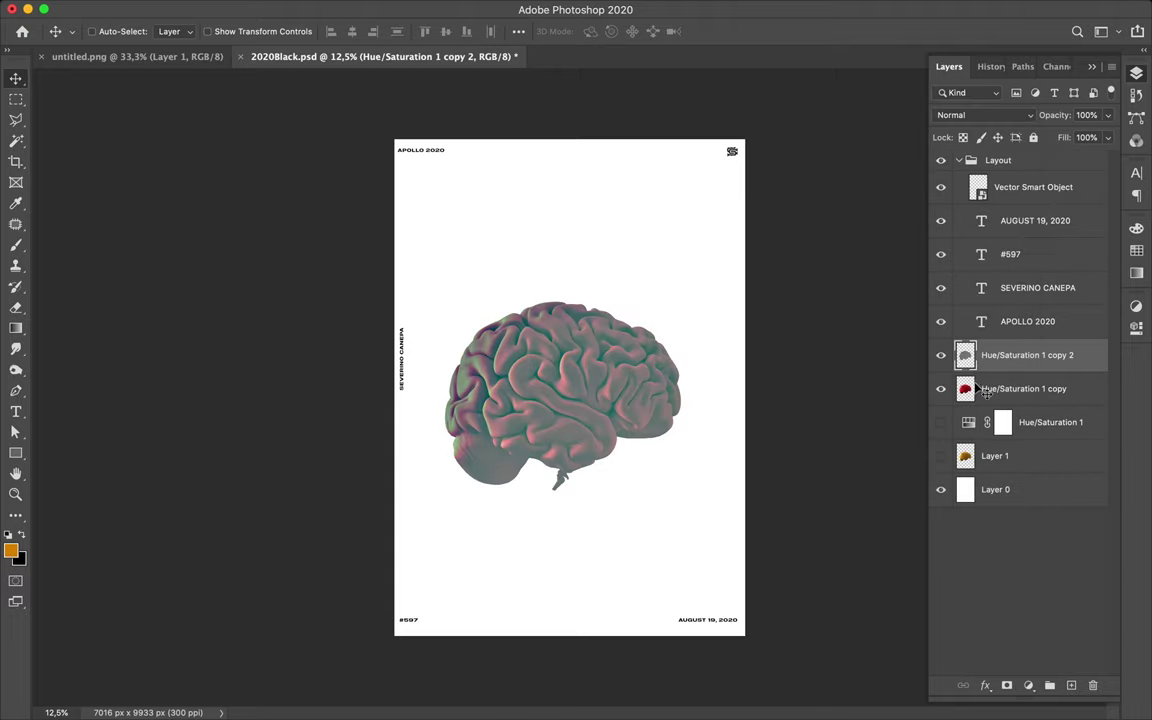
Re-show the originals and delete both merged copies and the Hue/Saturation layer
{"action": "left_click", "coordinate": [940, 422]}
{"action": "left_click", "coordinate": [940, 456]}
{"action": "left_click", "coordinate": [1021, 388]}
{"action": "left_click", "coordinate": [1020, 355], "text": "shift"}
{"action": "key", "text": "Delete"}
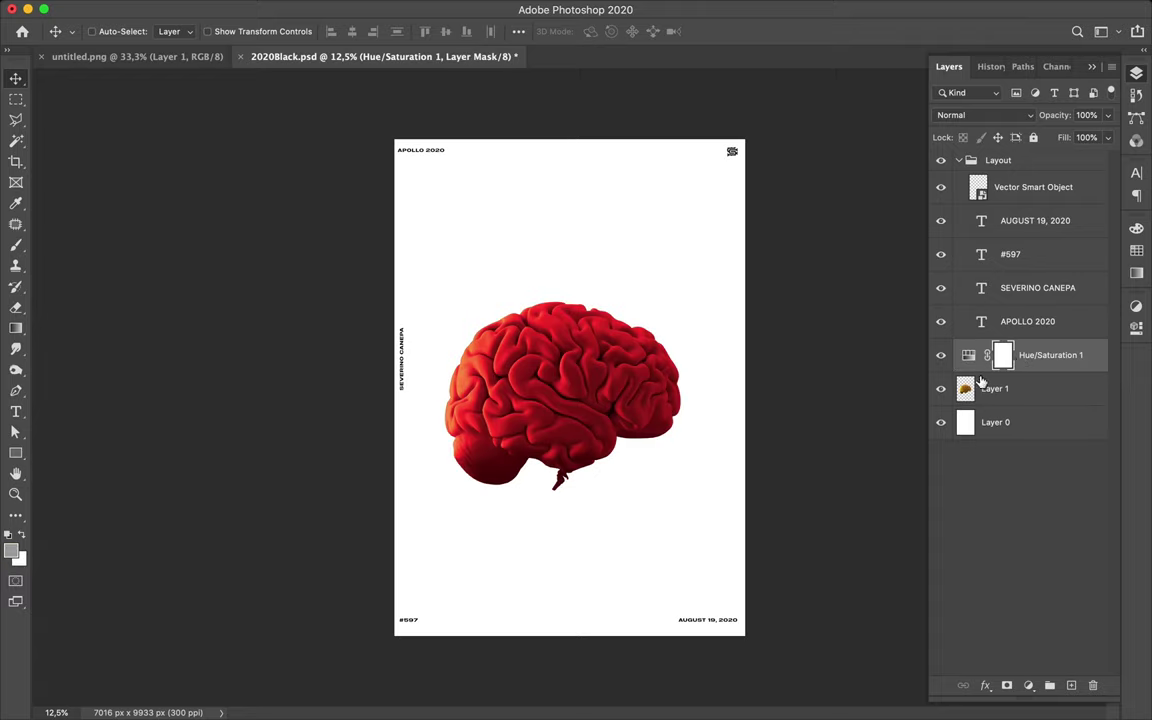
{"action": "key", "text": "Delete"}
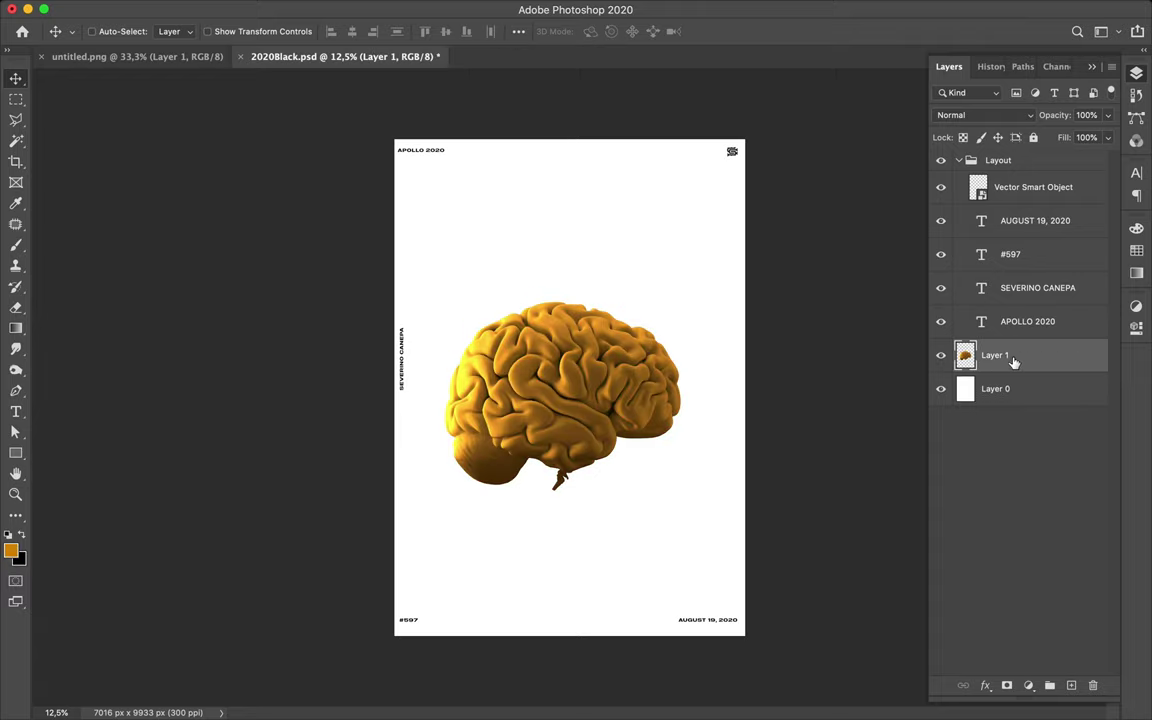
{"action": "left_click", "coordinate": [1028, 685]}
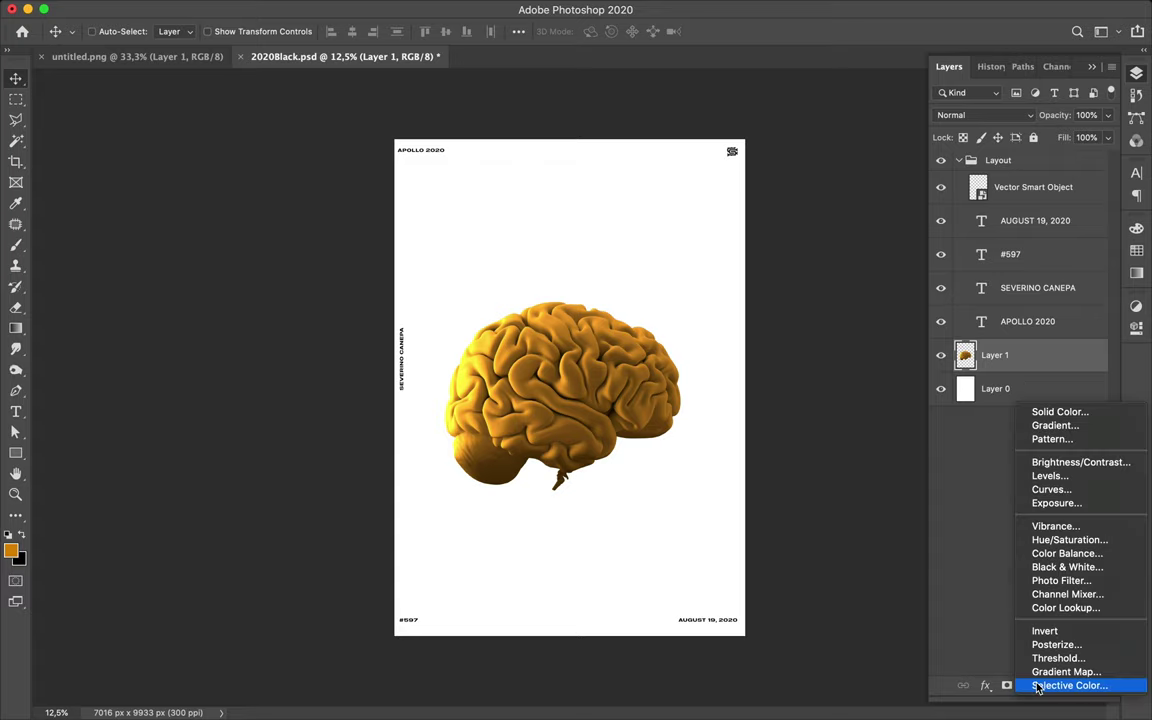
Add a Levels adjustment with input levels 37, 1.65 and 132, turning the brain bright yellow
{"action": "left_click", "coordinate": [1028, 685]}
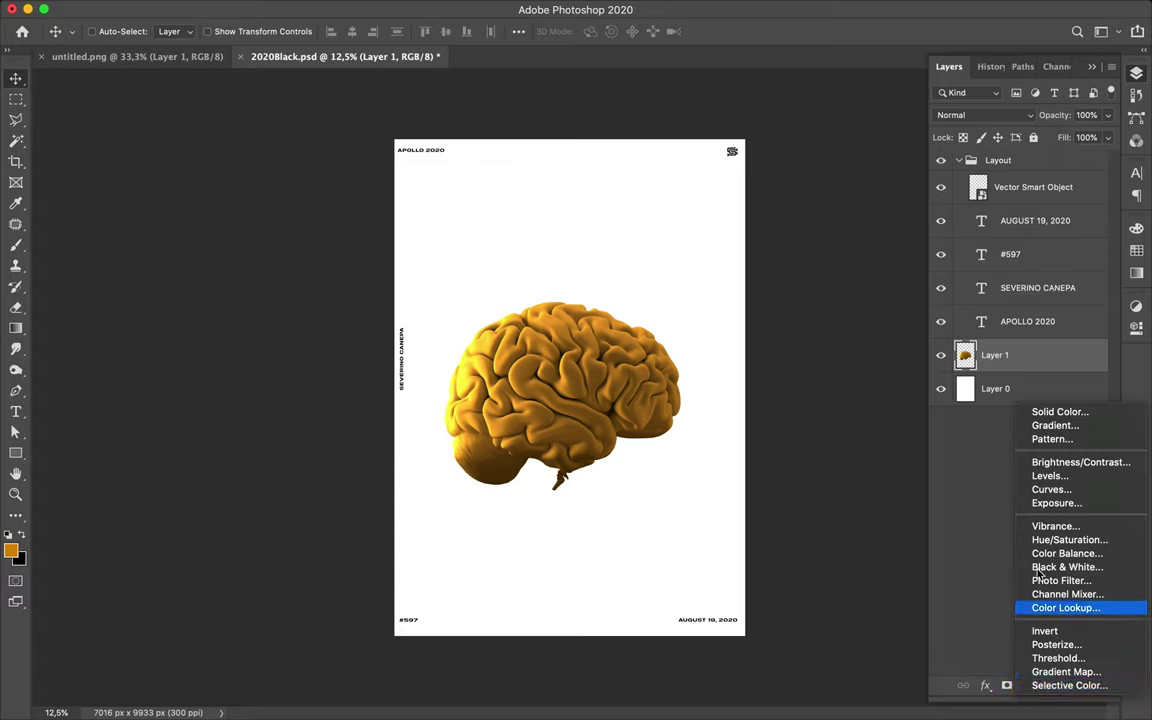
{"action": "left_click", "coordinate": [1044, 478]}
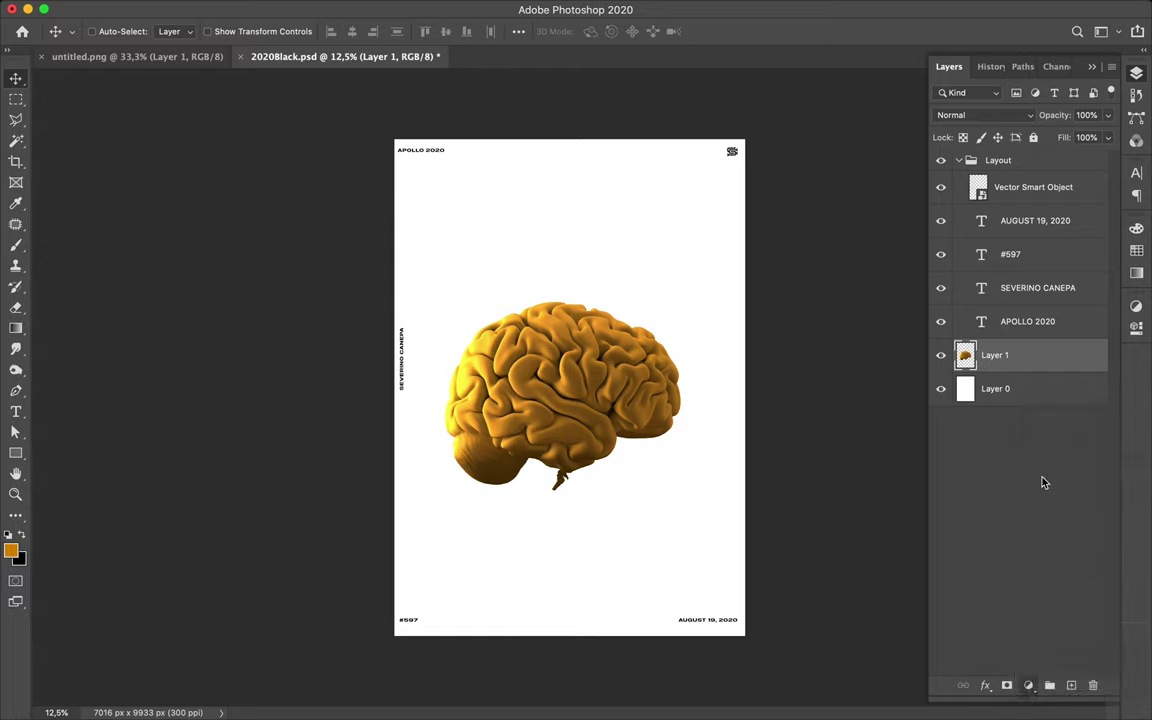
{"action": "left_click_drag", "start_coordinate": [928, 478], "coordinate": [950, 480]}
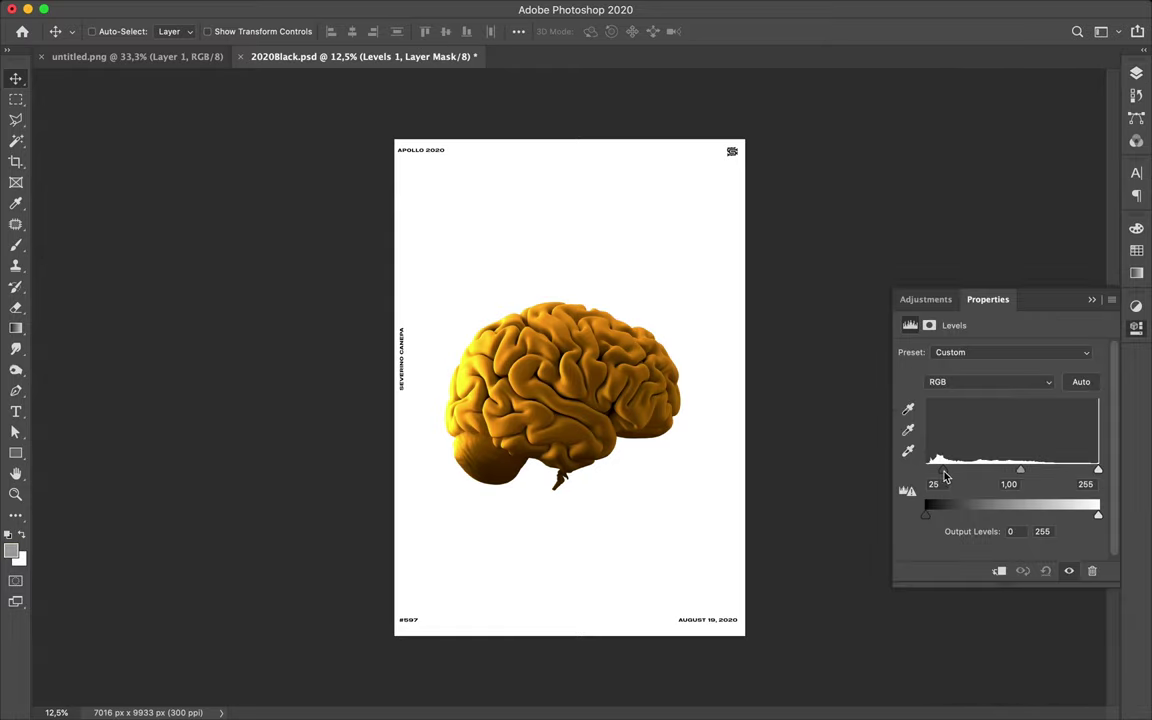
{"action": "mouse_move", "coordinate": [1098, 470]}
{"action": "left_mouse_down"}
{"action": "mouse_move", "coordinate": [918, 474]}
{"action": "mouse_move", "coordinate": [1008, 466]}
{"action": "mouse_move", "coordinate": [952, 476]}
{"action": "left_mouse_up"}
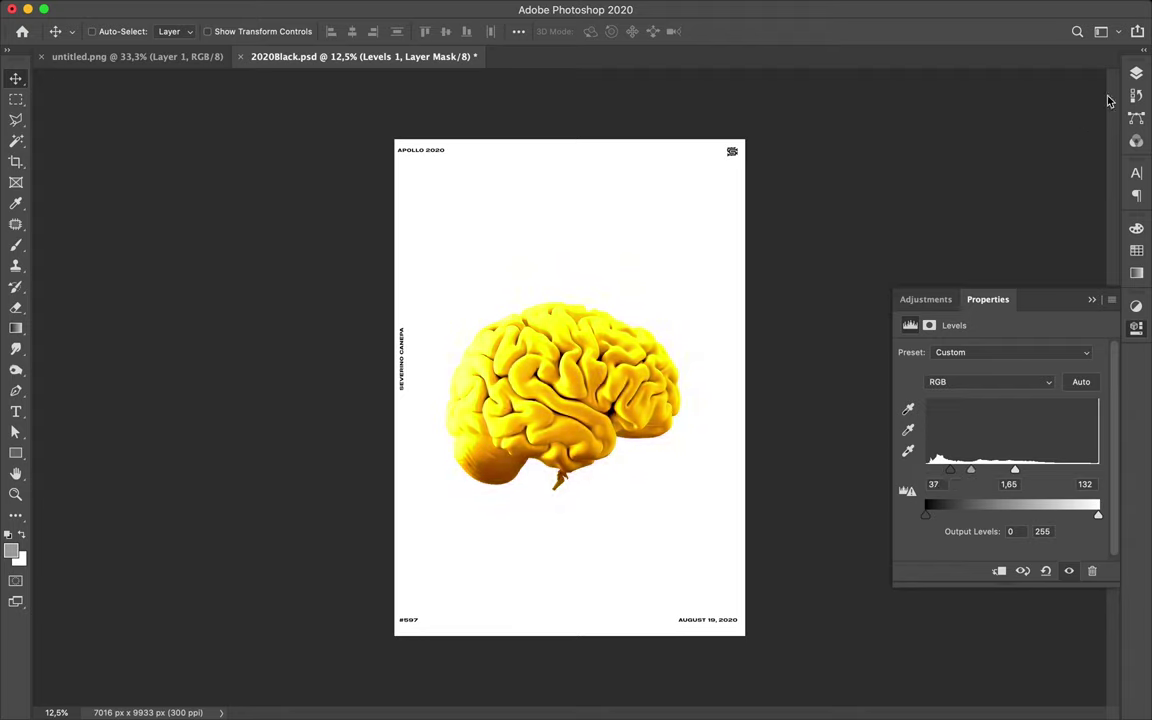
{"action": "left_click", "coordinate": [1135, 76]}
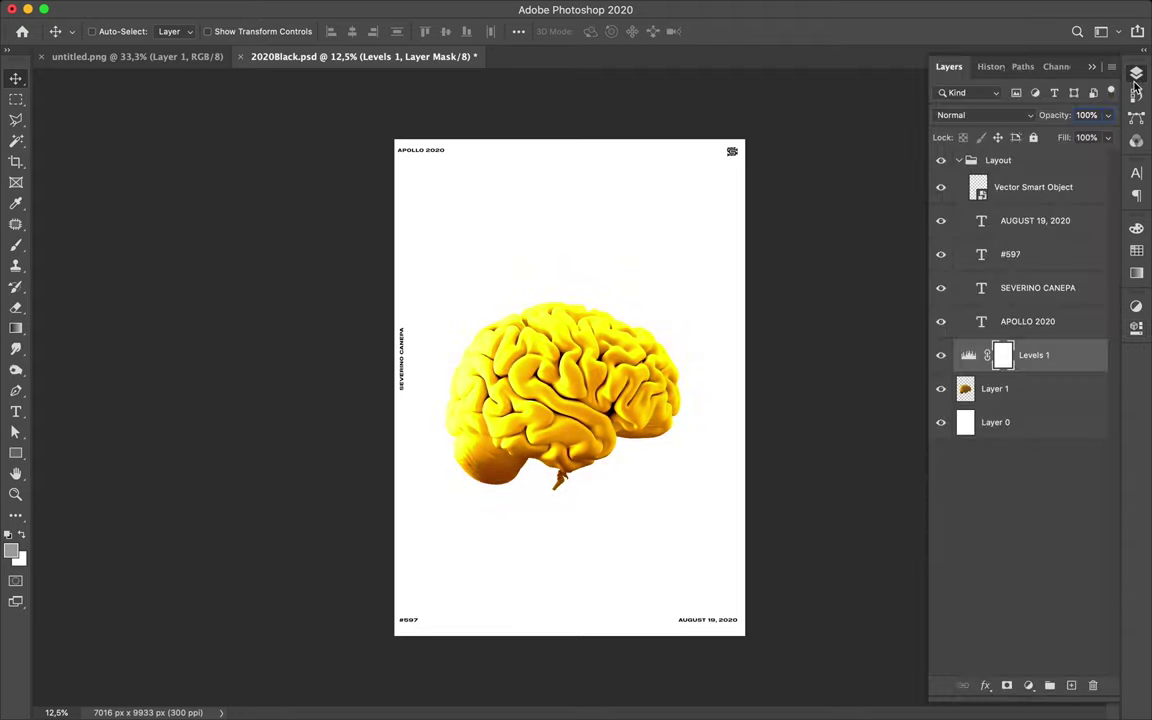
Merge a duplicate of the brain with Levels 1, hide the originals, duplicate it, and reapply High Pass
{"action": "left_click", "coordinate": [1039, 387], "text": "shift"}
{"action": "left_click_drag", "start_coordinate": [1039, 387], "coordinate": [1040, 366]}
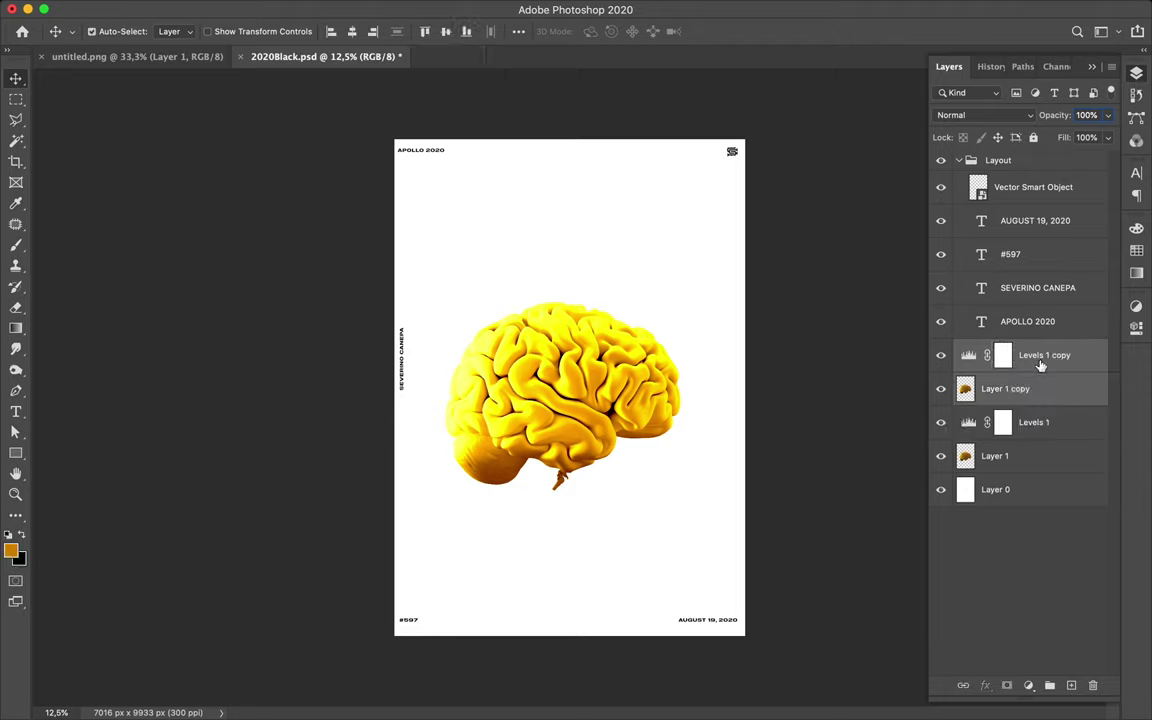
{"action": "key", "text": "ctrl+e"}
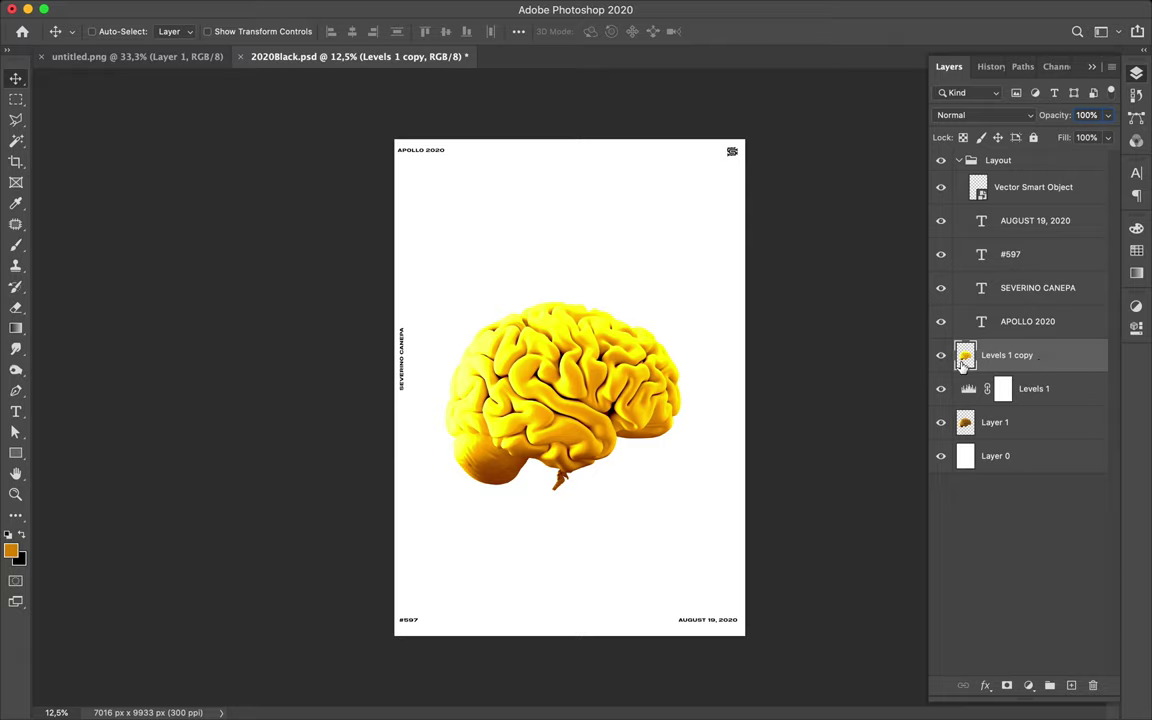
{"action": "left_click_drag", "start_coordinate": [941, 388], "coordinate": [941, 422]}
{"action": "left_click_drag", "start_coordinate": [1040, 360], "coordinate": [1045, 352]}
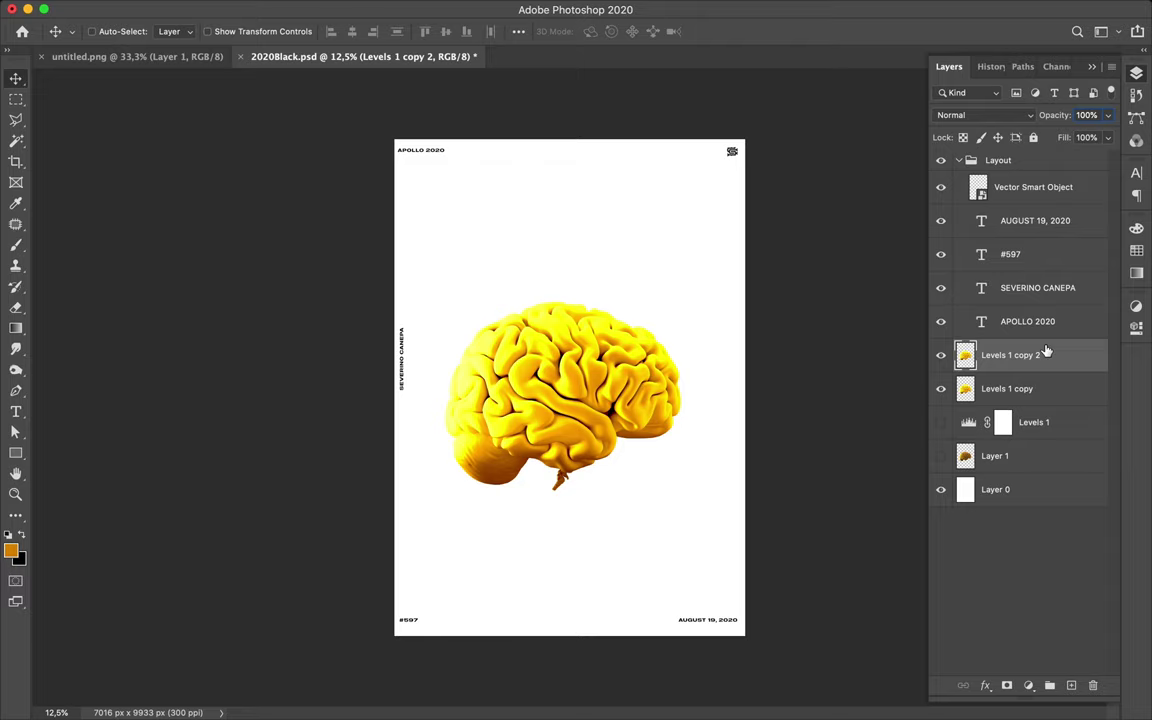
{"action": "mouse_move", "coordinate": [330, 3]}
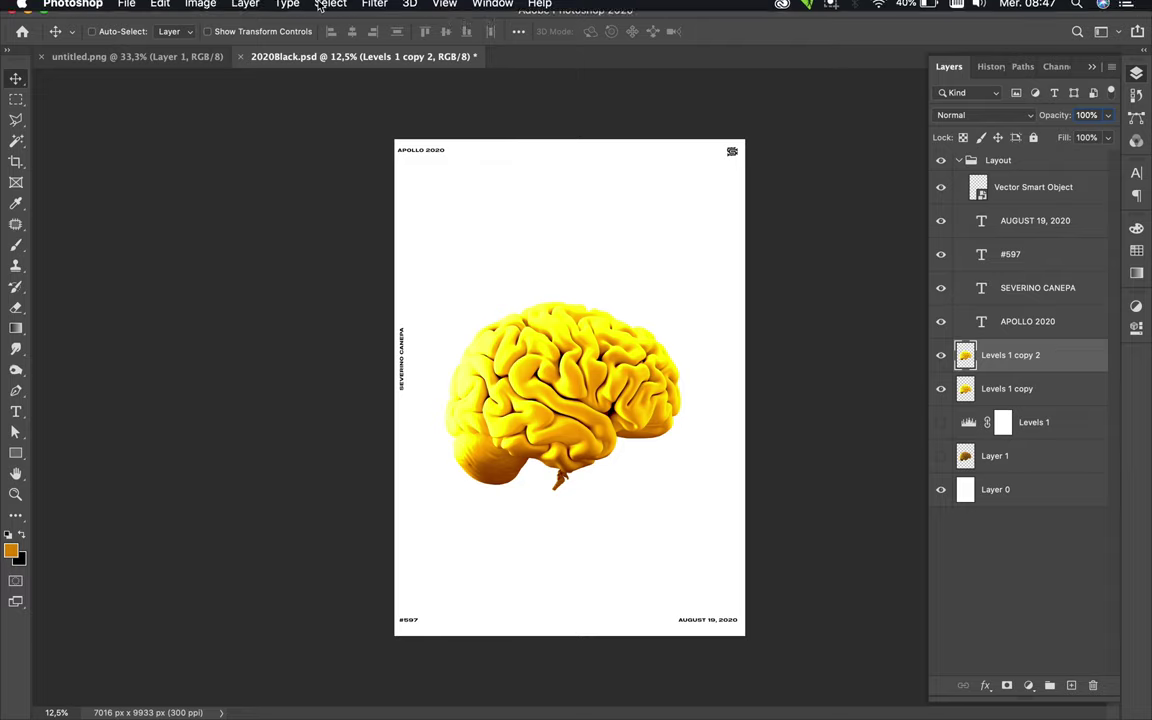
{"action": "left_click", "coordinate": [374, 8]}
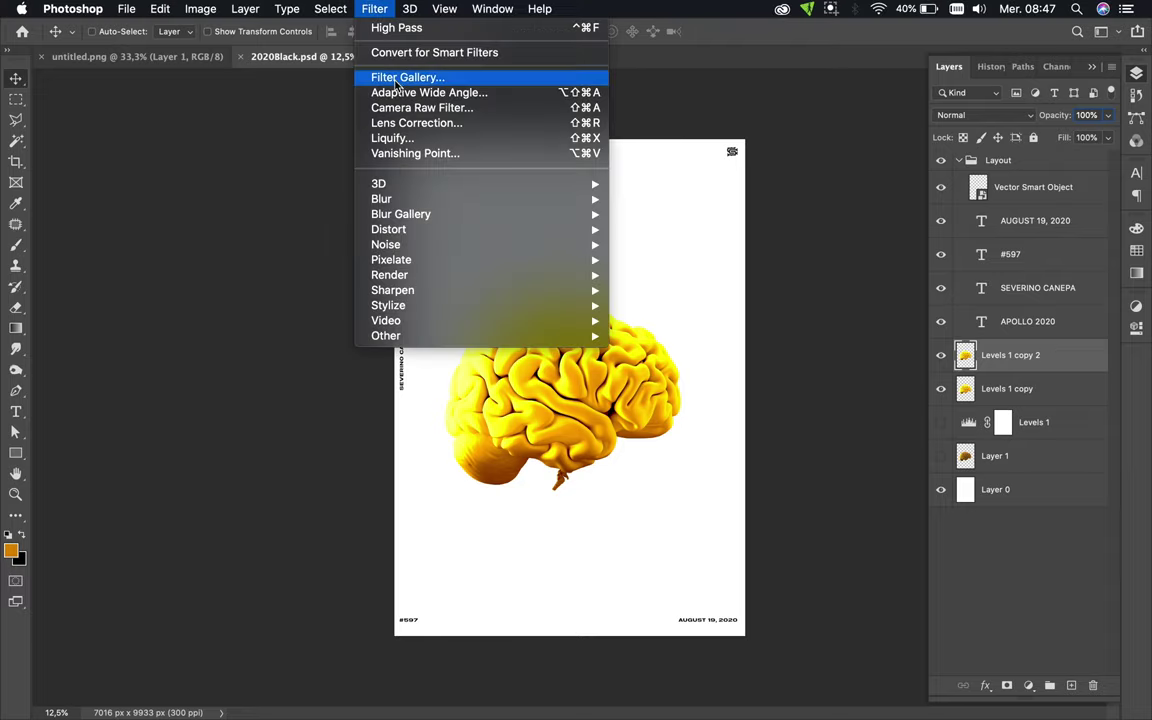
{"action": "left_click", "coordinate": [396, 27]}
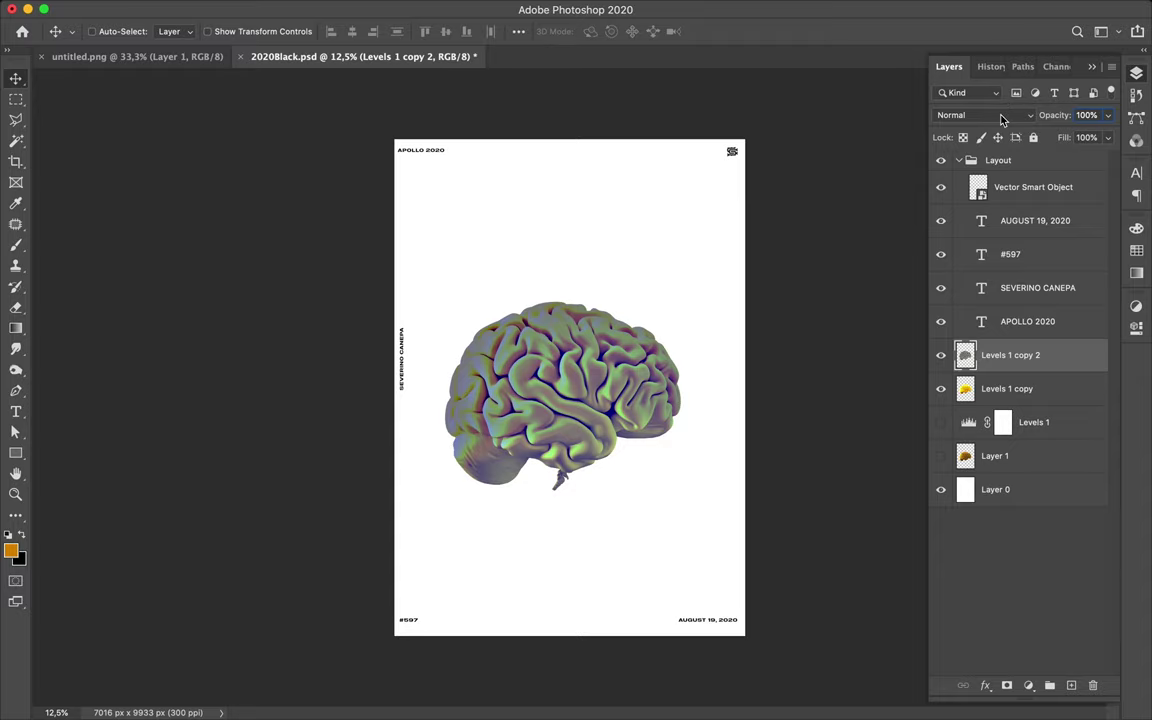
{"action": "left_click", "coordinate": [1003, 119]}
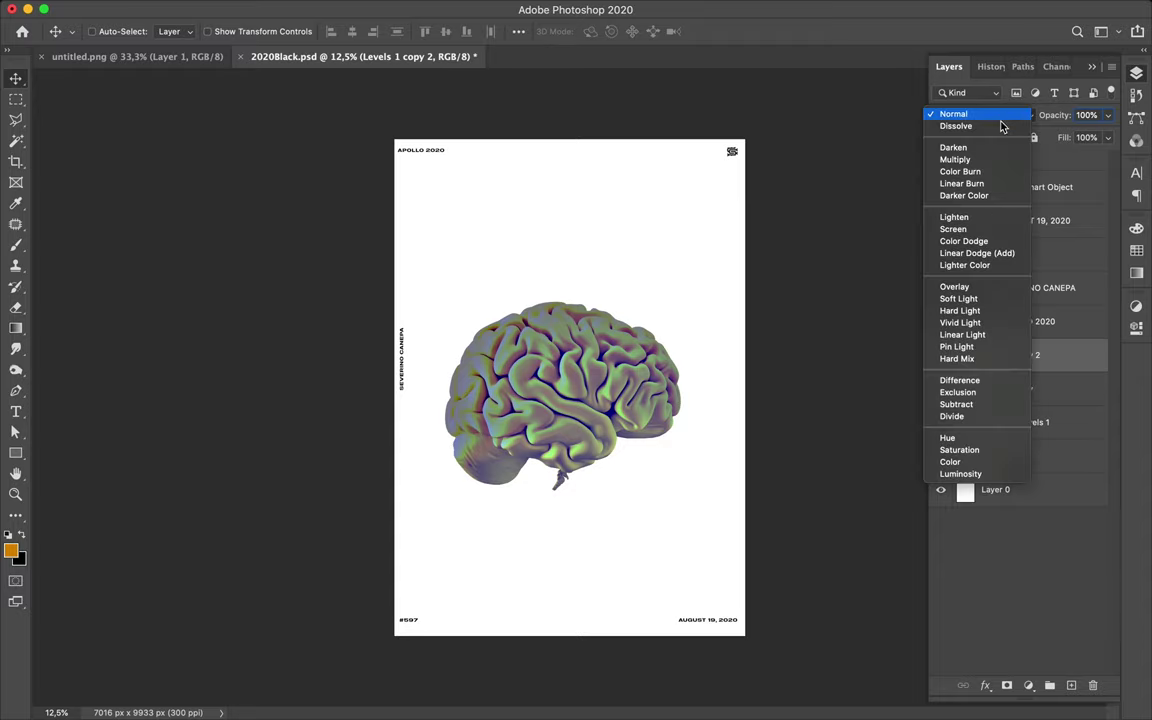
Set the High Pass copy's blend mode to Hue and duplicate it as Levels 1 copy 3
{"action": "left_click", "coordinate": [966, 439]}
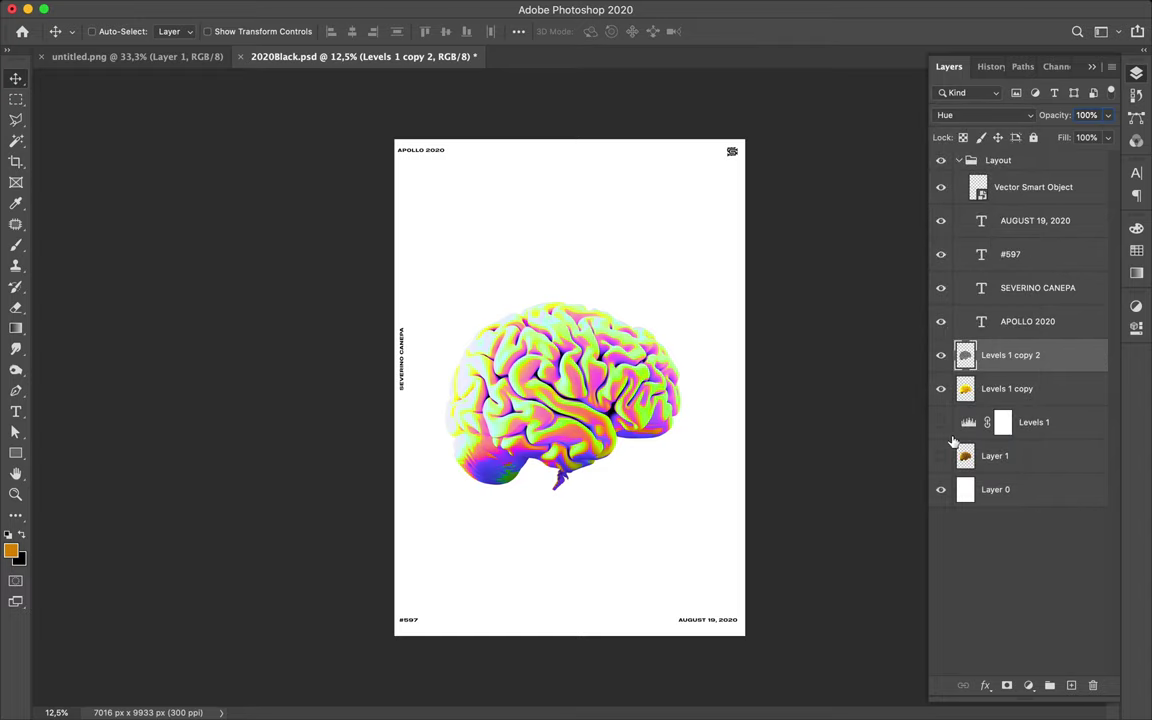
{"action": "scroll", "coordinate": [492, 373], "scroll_direction": "up", "scroll_amount": 2}
{"action": "scroll", "coordinate": [500, 372], "scroll_direction": "up", "scroll_amount": 3}
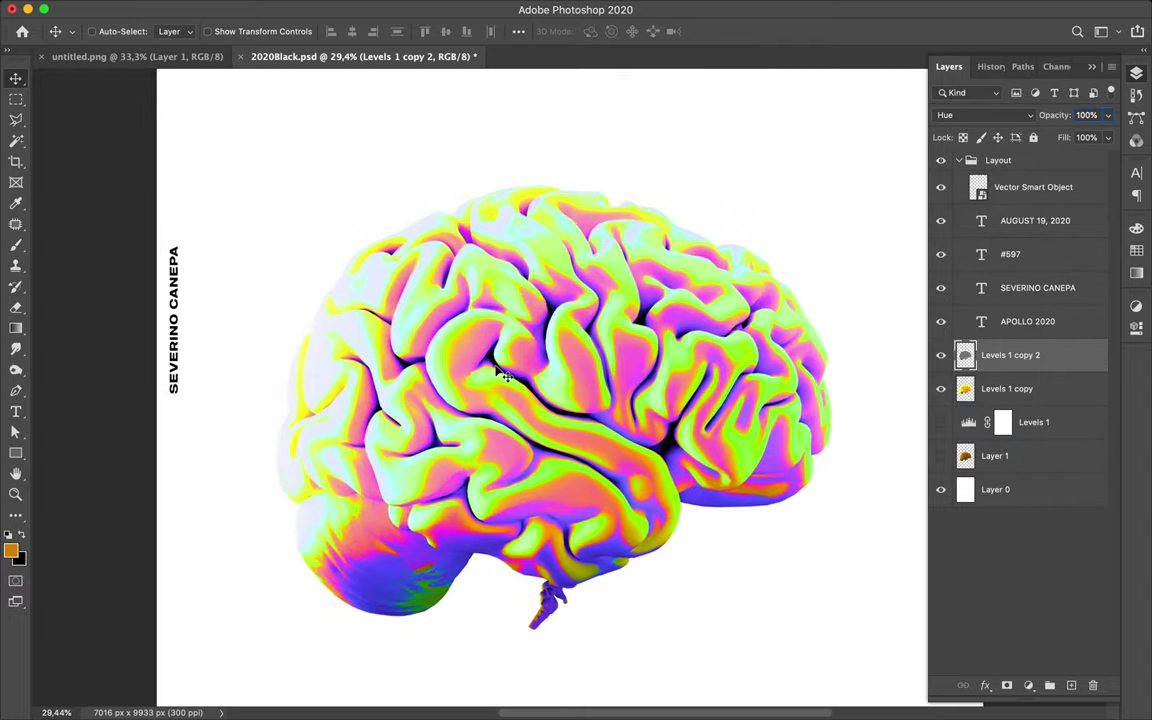
{"action": "scroll", "coordinate": [503, 373], "scroll_direction": "down", "scroll_amount": 1}
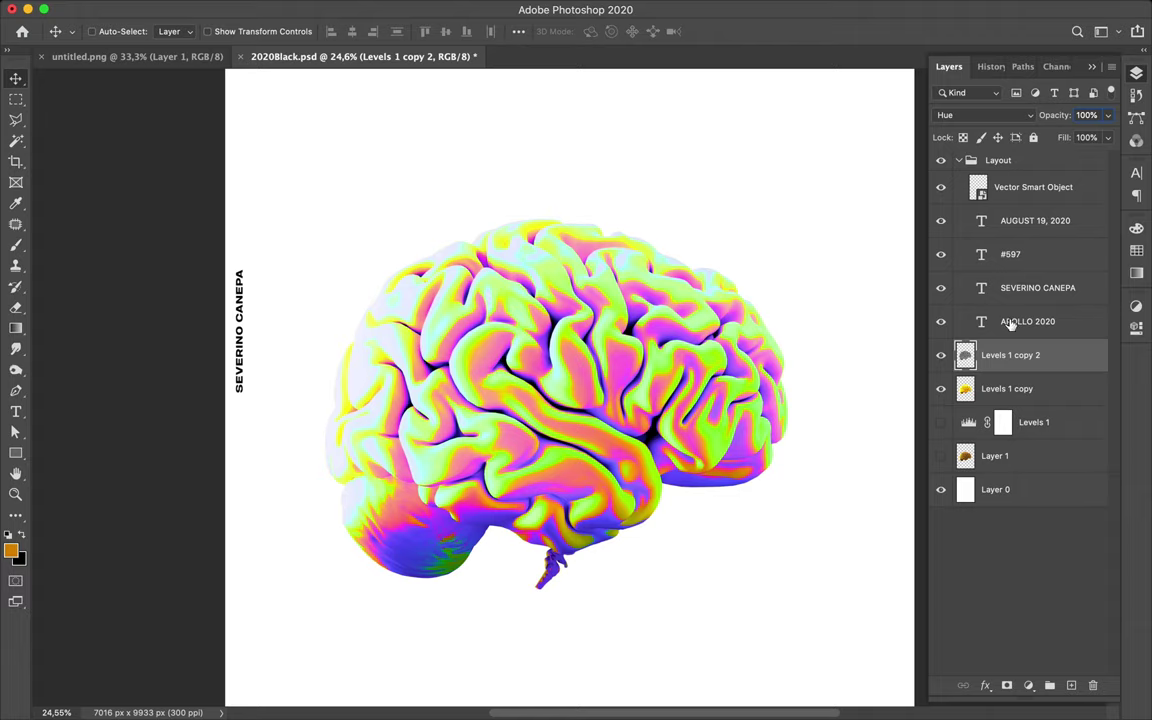
{"action": "left_click_drag", "start_coordinate": [1028, 360], "coordinate": [1023, 353]}
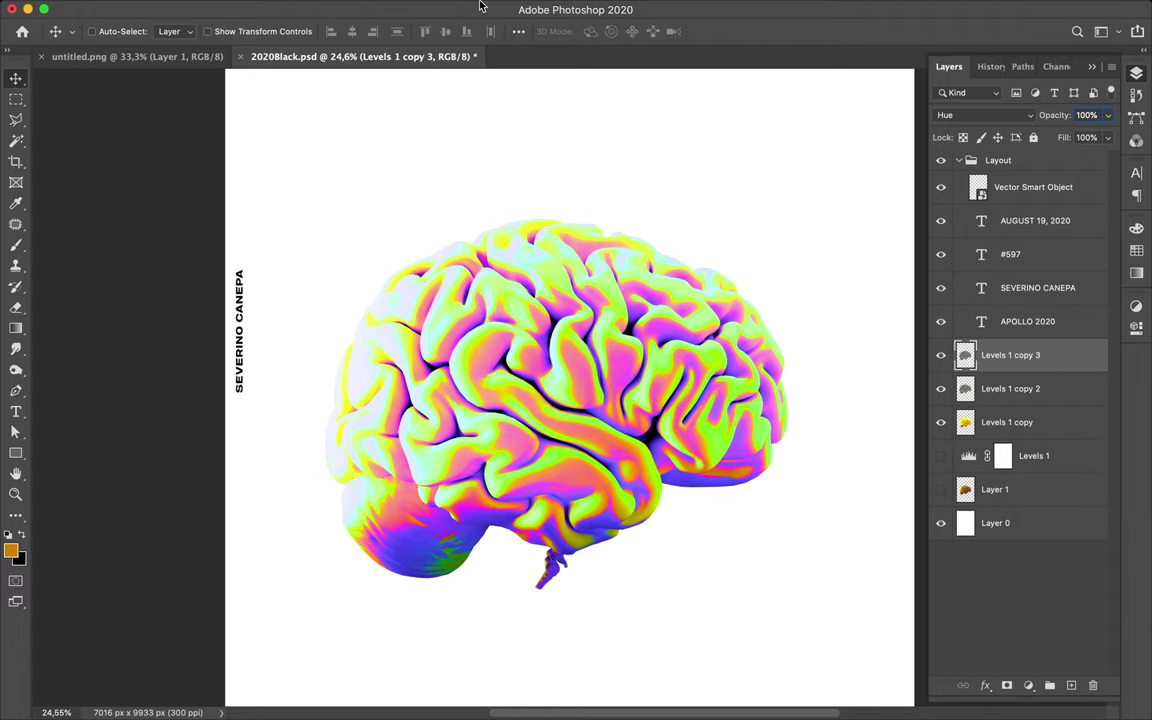
{"action": "left_click", "coordinate": [374, 8]}
{"action": "mouse_move", "coordinate": [382, 199]}
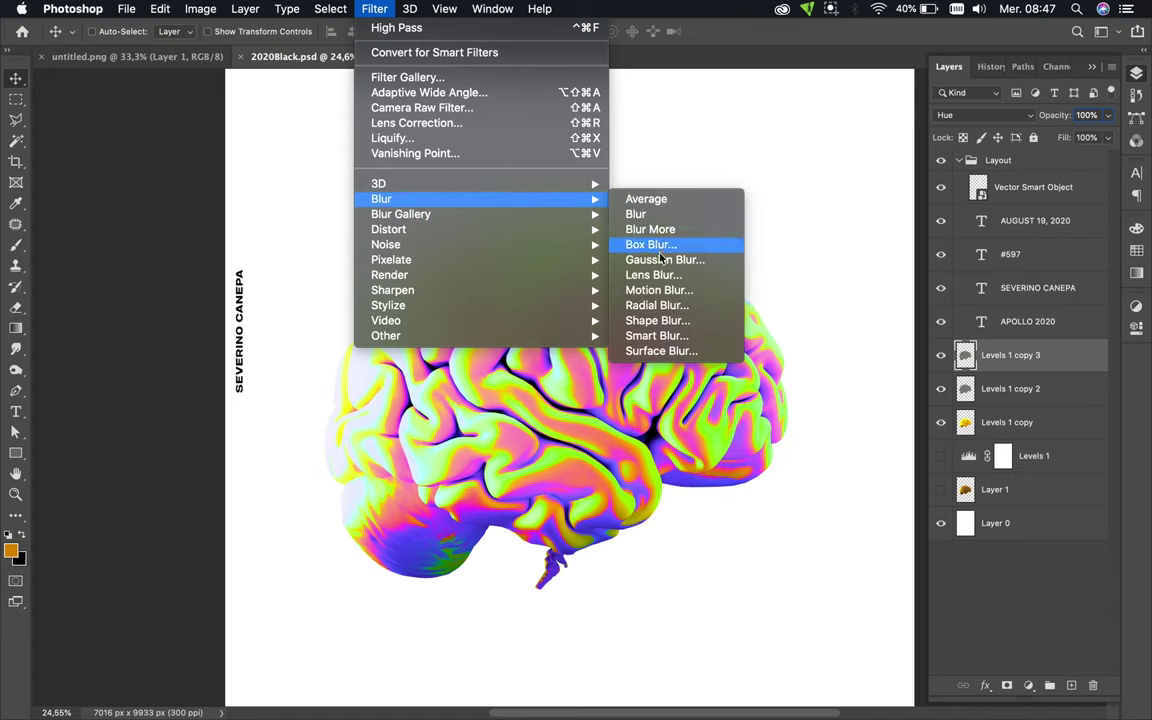
Apply a 79,5-pixel Gaussian Blur to Levels 1 copy 3 and toggle it to compare
{"action": "left_click", "coordinate": [662, 259]}
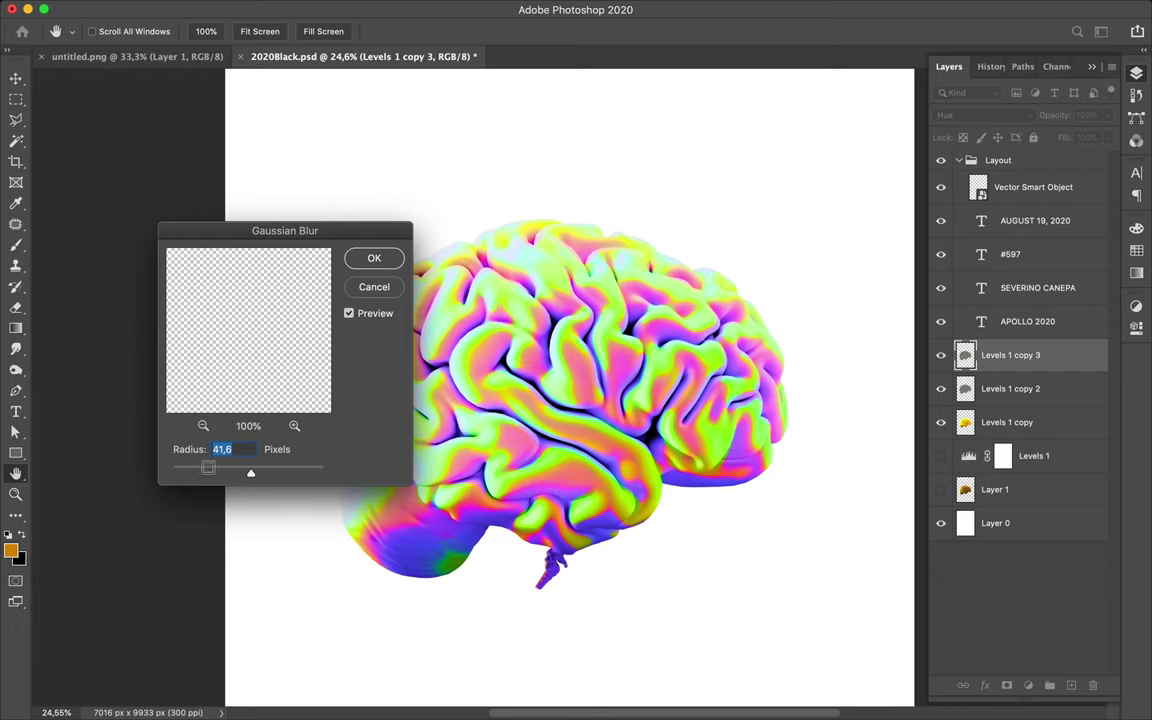
{"action": "left_click_drag", "start_coordinate": [183, 478], "coordinate": [287, 475]}
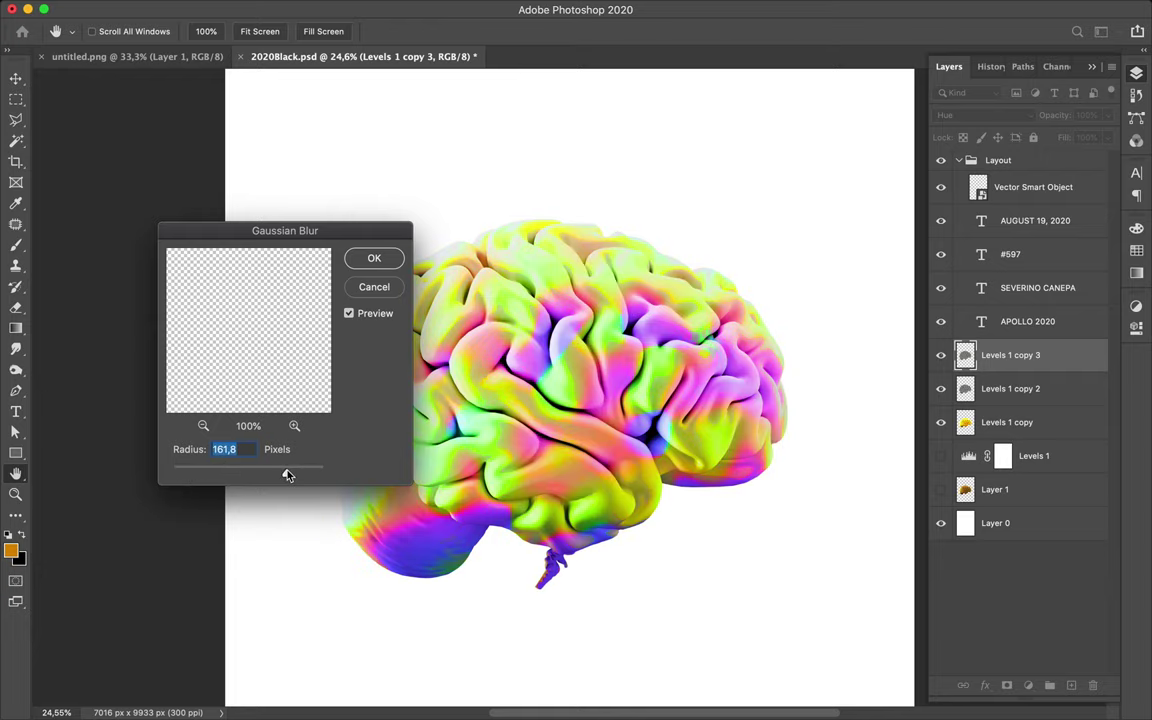
{"action": "left_click_drag", "start_coordinate": [287, 475], "coordinate": [264, 474]}
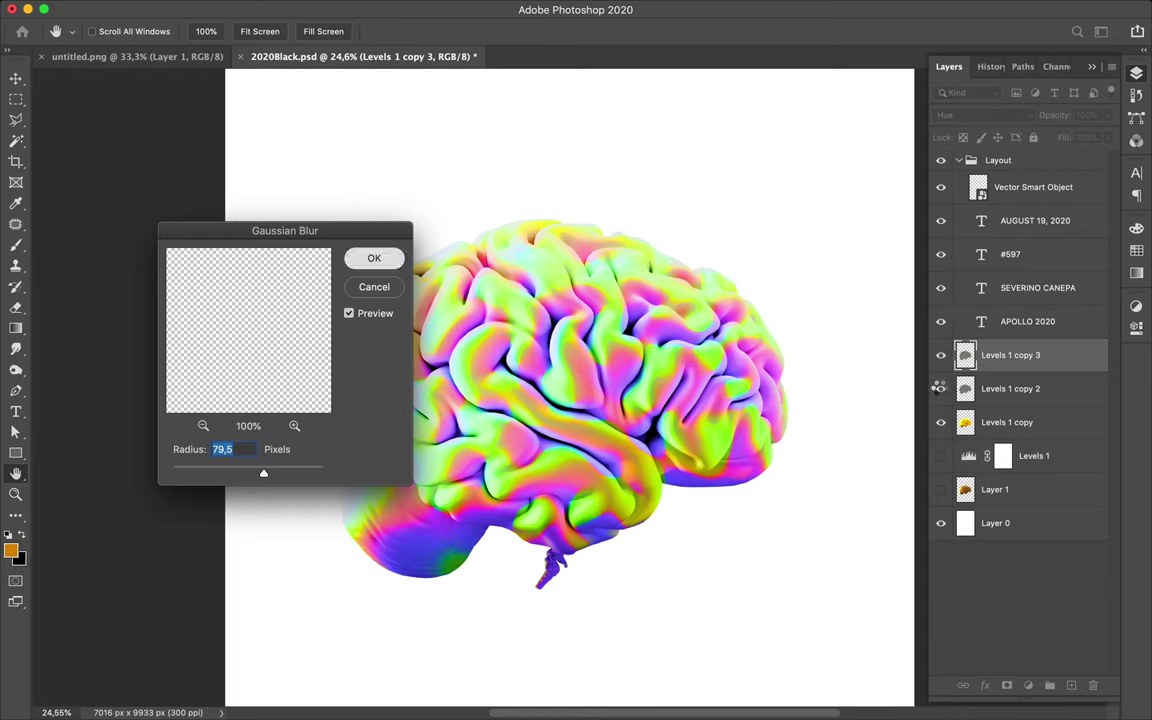
{"action": "key", "text": "Return"}
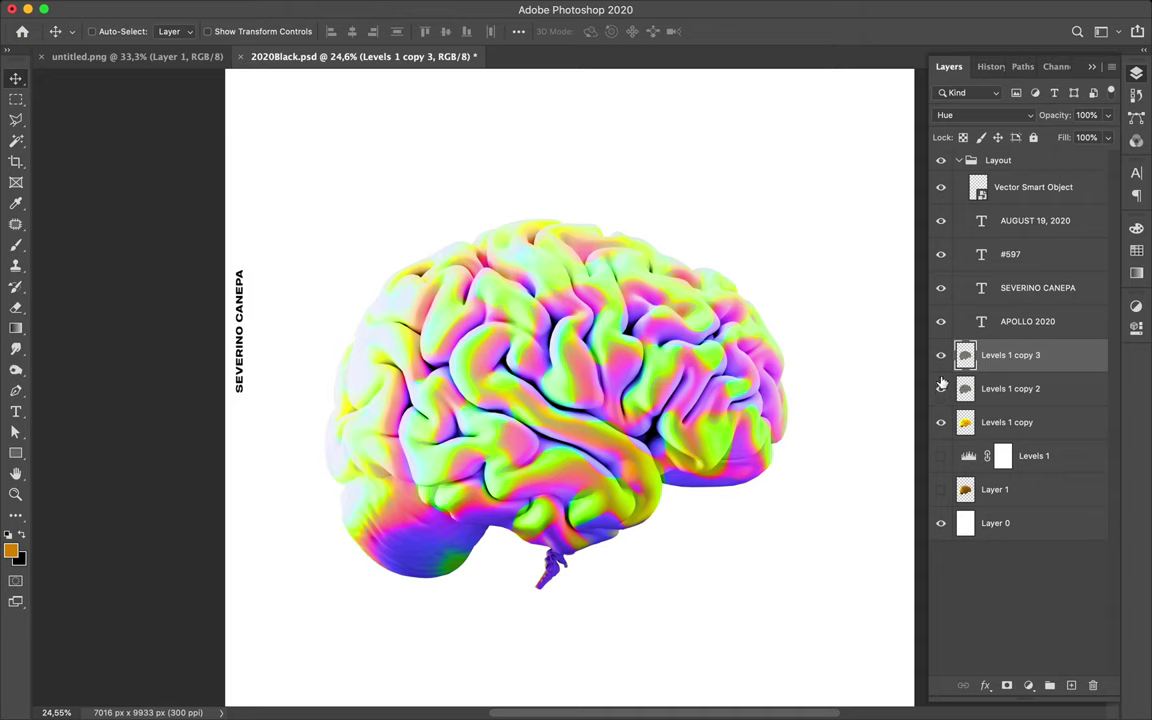
{"action": "left_click", "coordinate": [940, 360]}
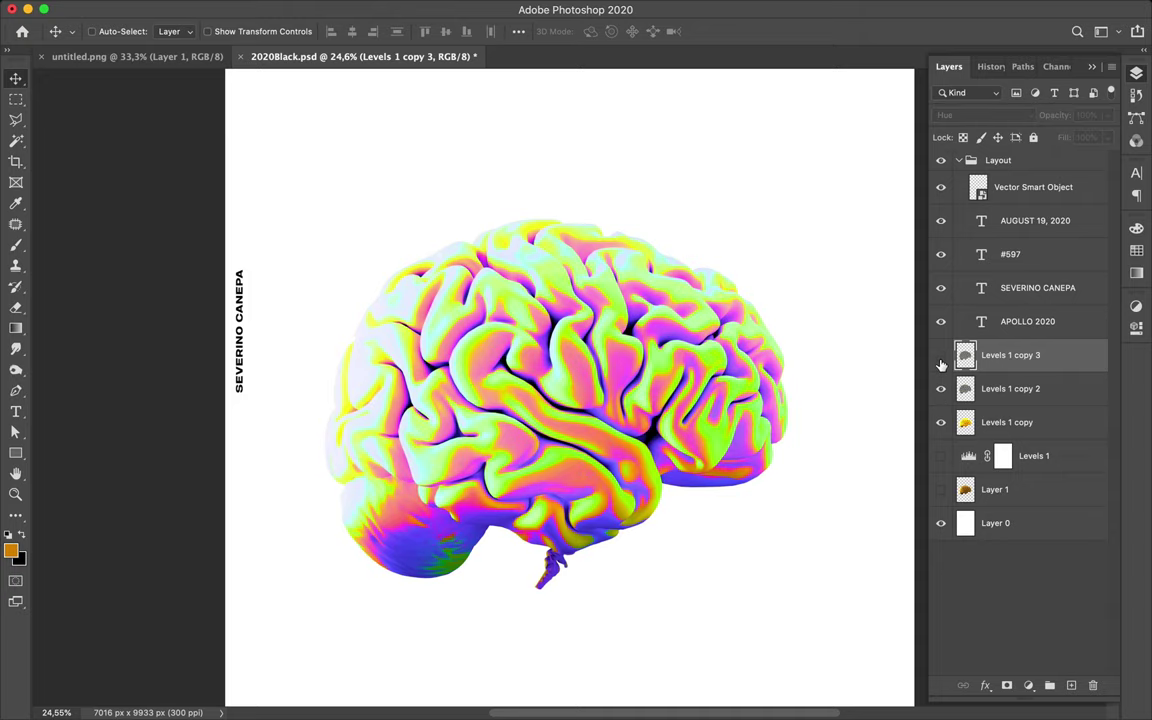
{"action": "left_click", "coordinate": [940, 360]}
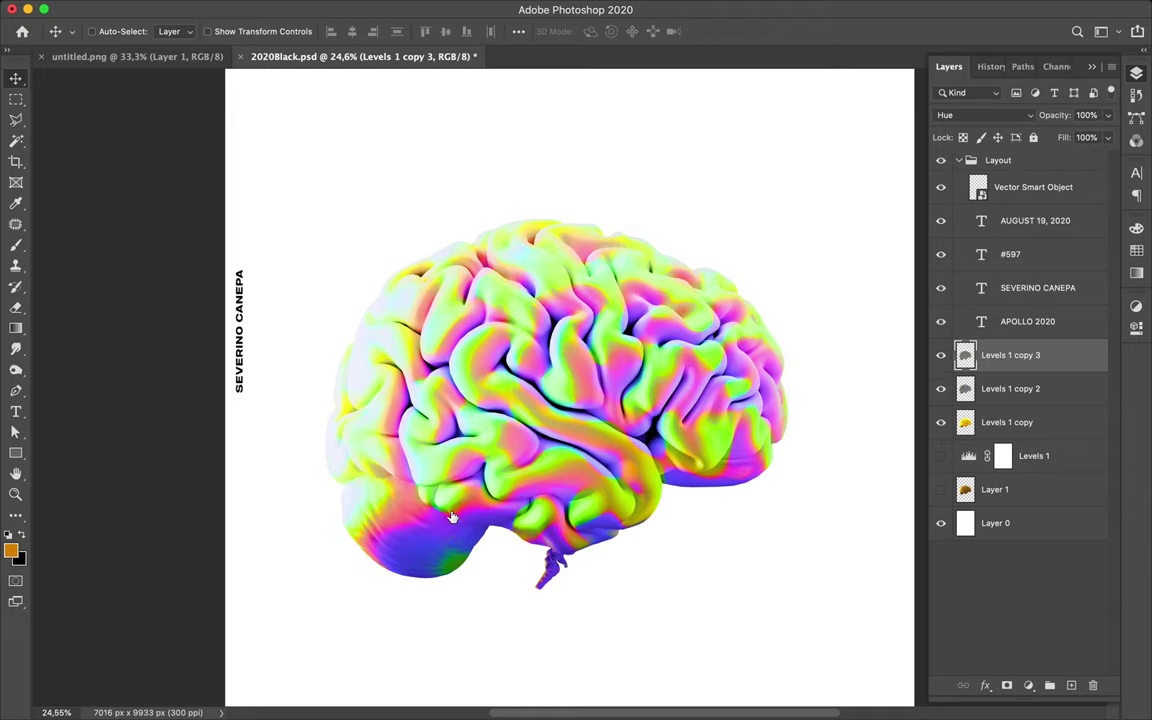
{"action": "key", "text": "i"}
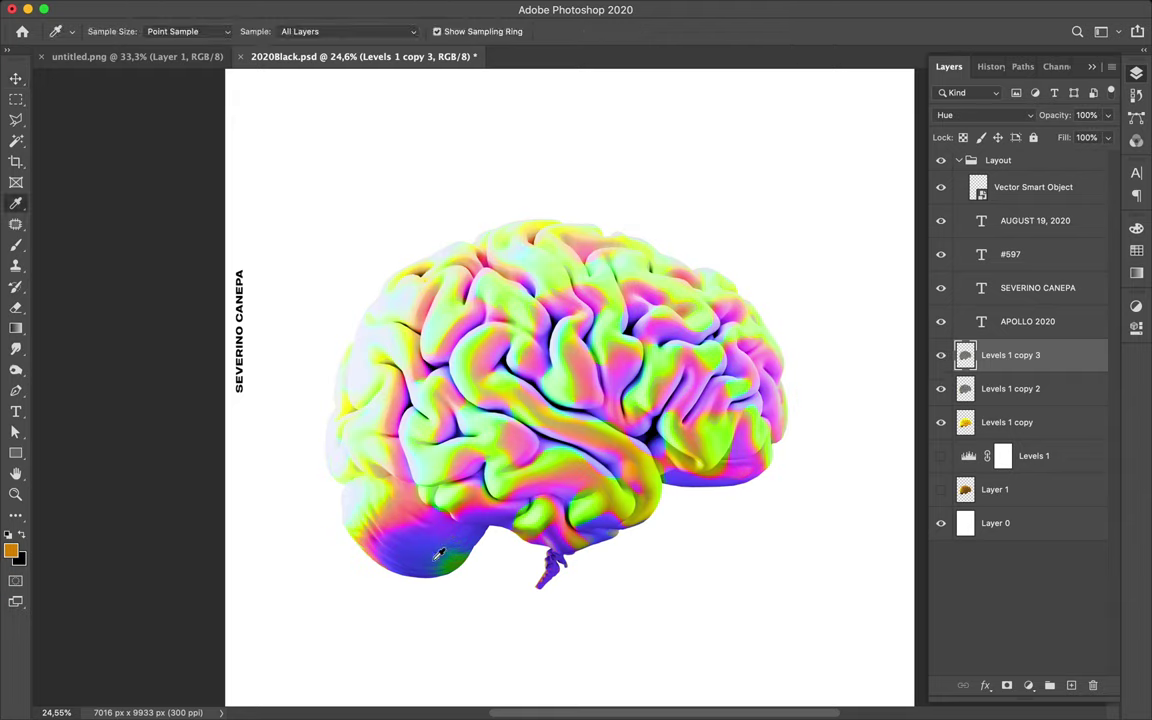
Sample colours across the neon brain with the Eyedropper, settling on a pale pink foreground
{"action": "left_click_drag", "start_coordinate": [435, 548], "coordinate": [433, 537]}
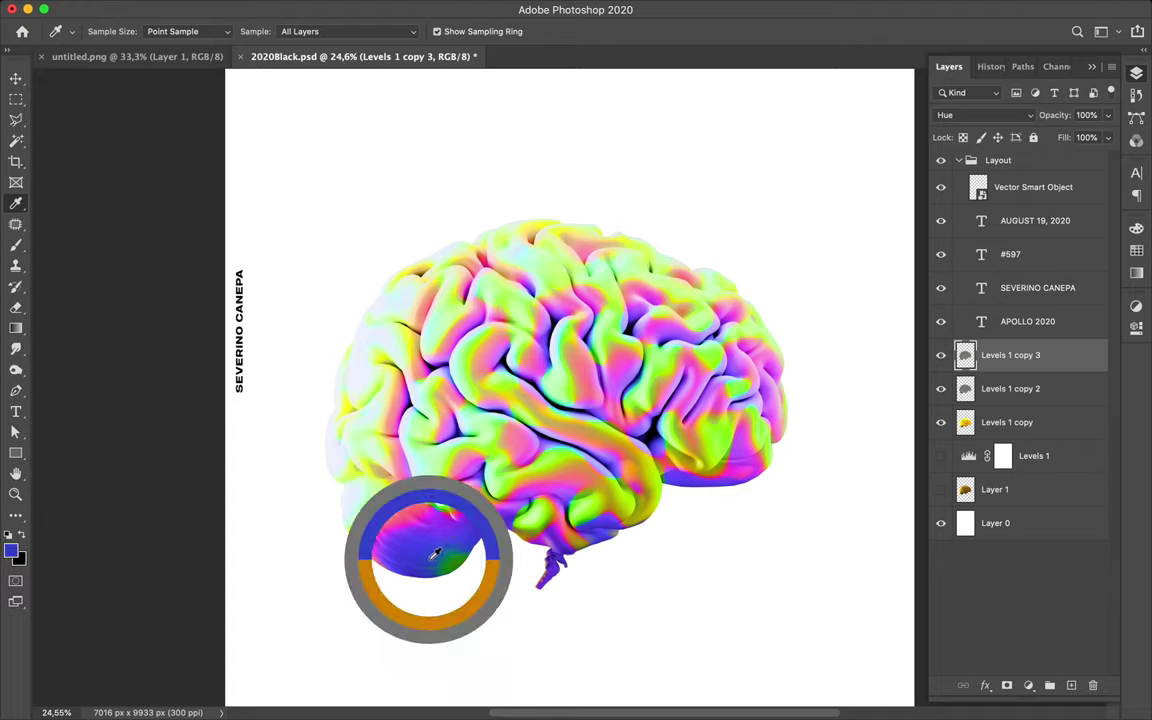
{"action": "left_click_drag", "start_coordinate": [443, 551], "coordinate": [455, 551]}
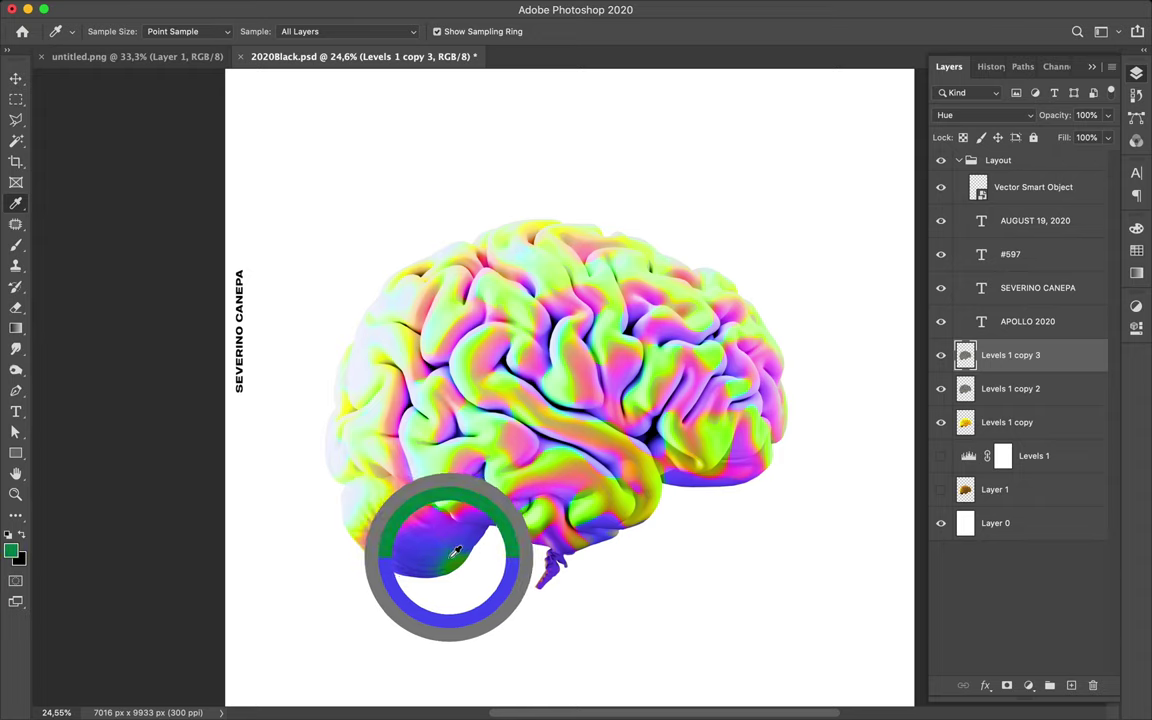
{"action": "left_click", "coordinate": [538, 506]}
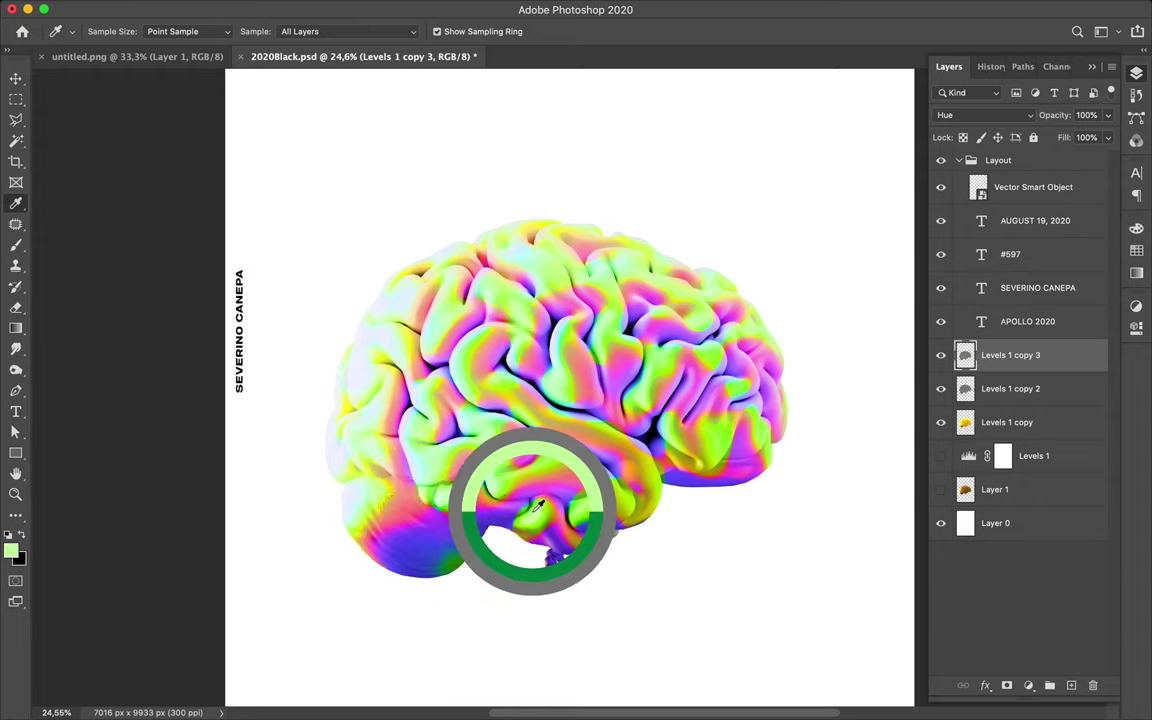
{"action": "left_click", "coordinate": [550, 508]}
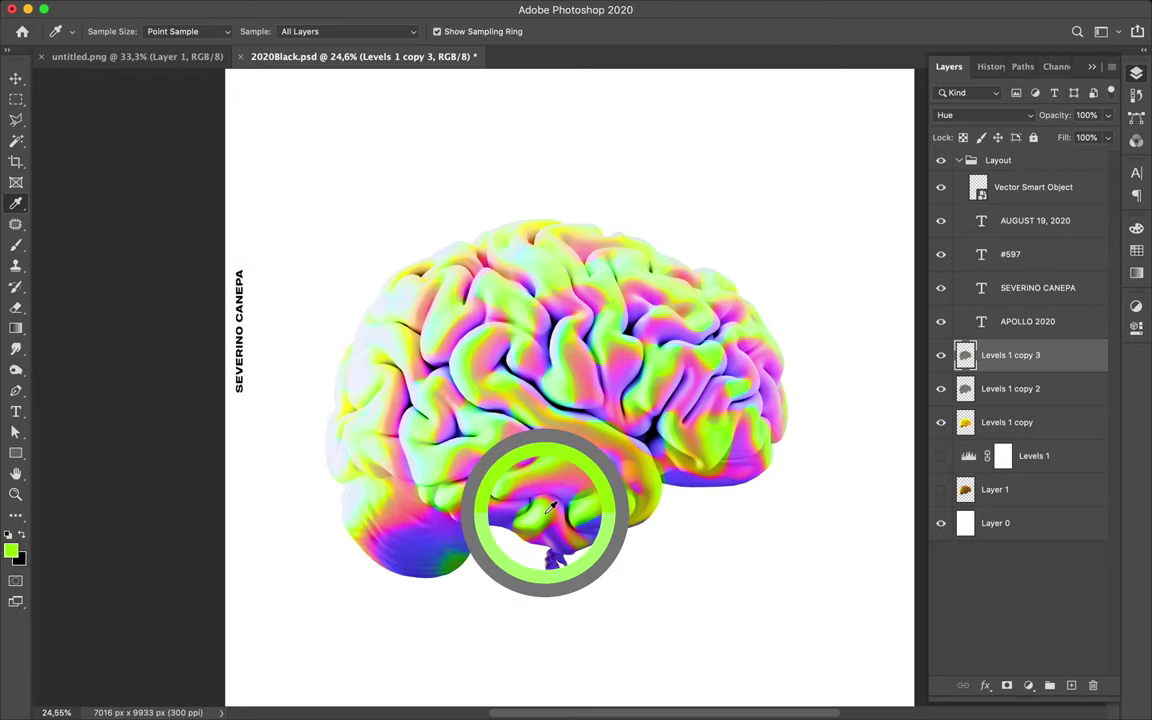
{"action": "left_click_drag", "start_coordinate": [550, 505], "coordinate": [569, 507]}
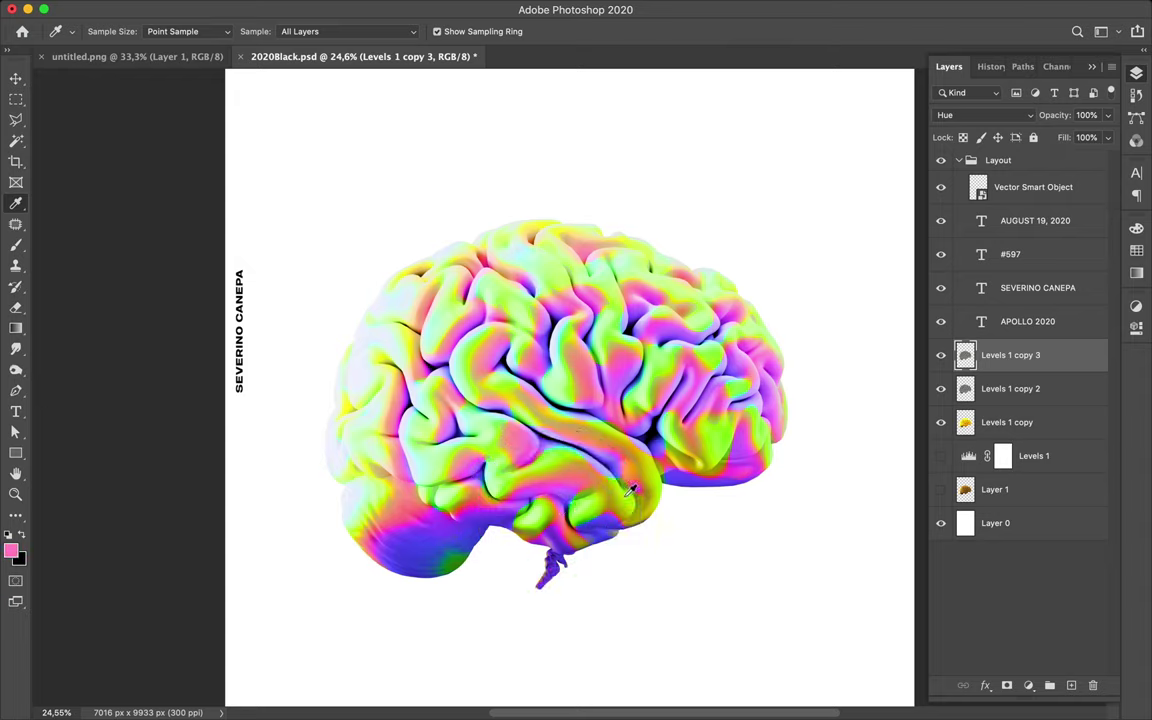
{"action": "left_click", "coordinate": [734, 466]}
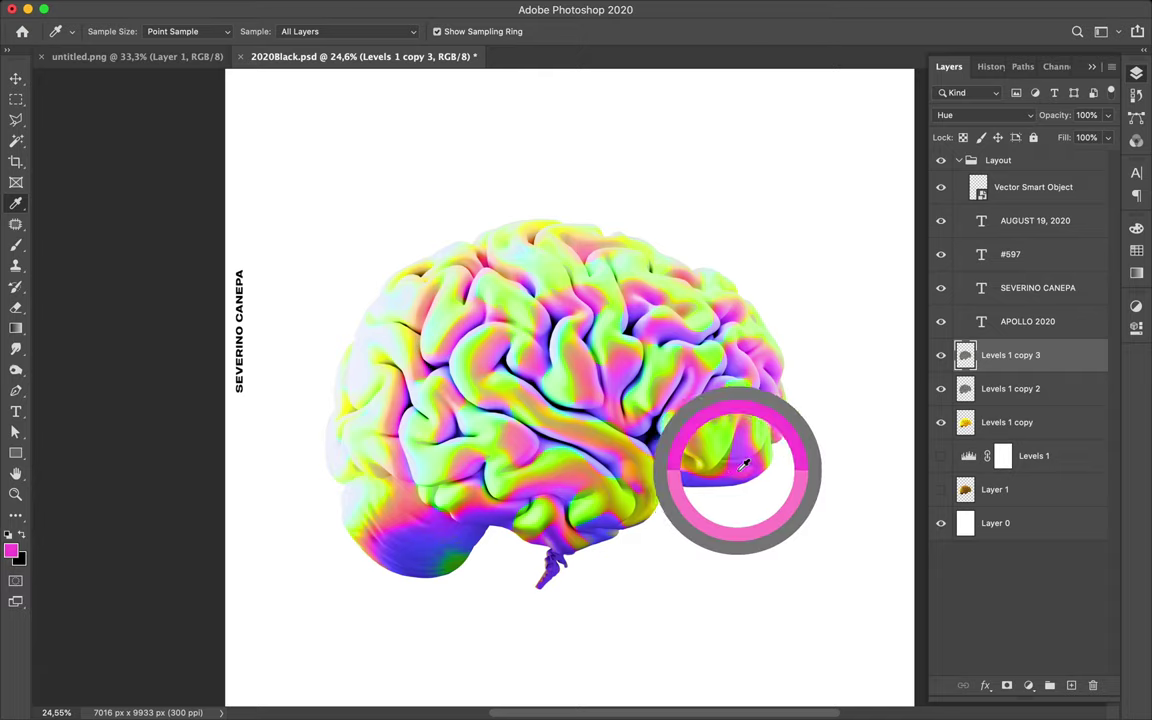
{"action": "left_click", "coordinate": [571, 364]}
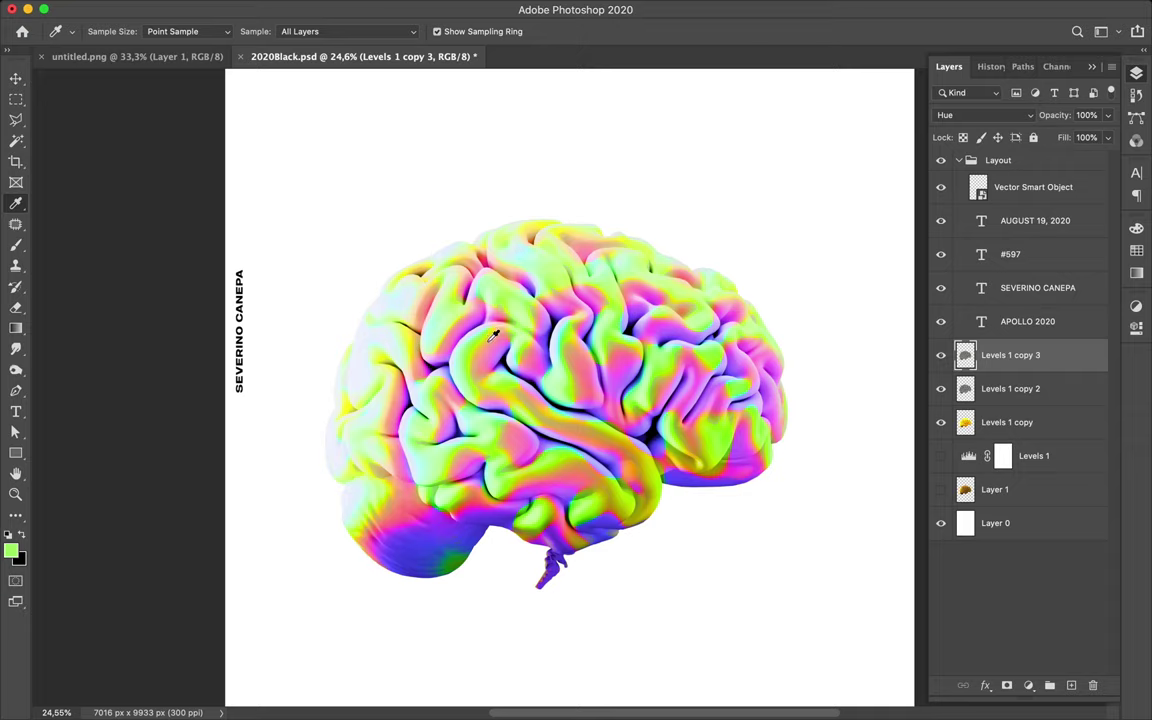
{"action": "left_click", "coordinate": [492, 337]}
{"action": "left_click", "coordinate": [536, 253]}
{"action": "left_click", "coordinate": [537, 272]}
{"action": "left_click_drag", "start_coordinate": [542, 268], "coordinate": [548, 273]}
{"action": "left_click", "coordinate": [597, 342]}
{"action": "left_click_drag", "start_coordinate": [598, 342], "coordinate": [595, 349]}
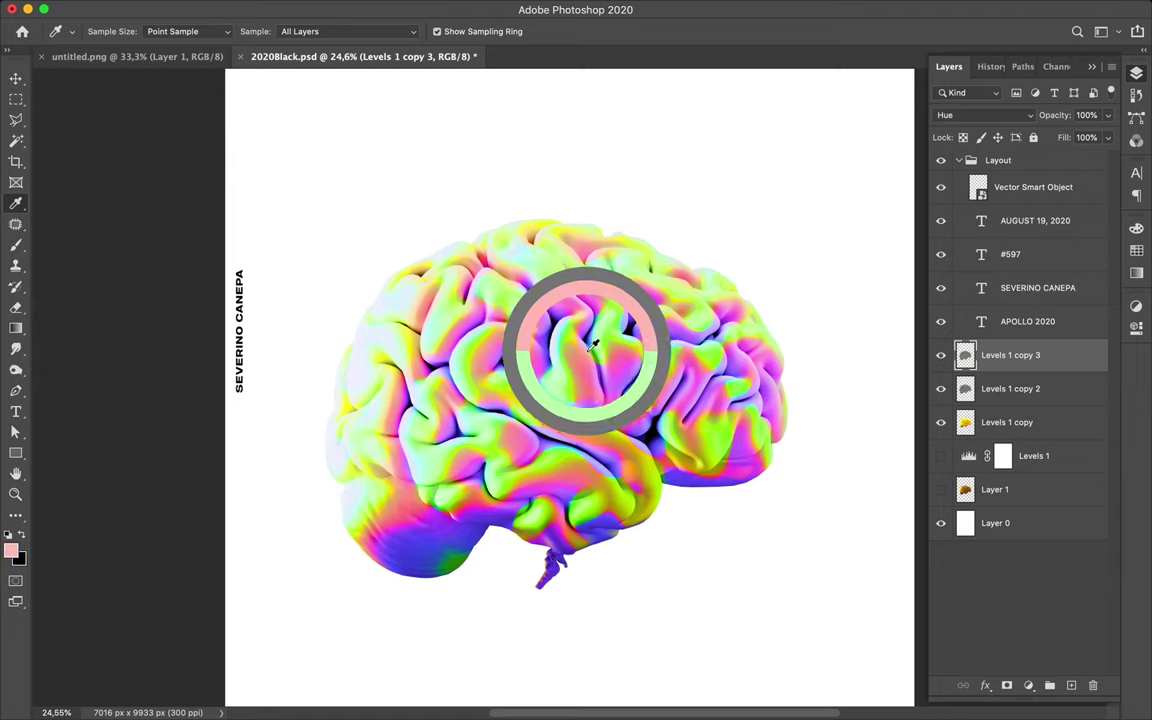
{"action": "left_click_drag", "start_coordinate": [595, 349], "coordinate": [592, 345]}
Select the white background layer Layer 0
{"action": "scroll", "coordinate": [593, 344], "scroll_direction": "down", "scroll_amount": 2}
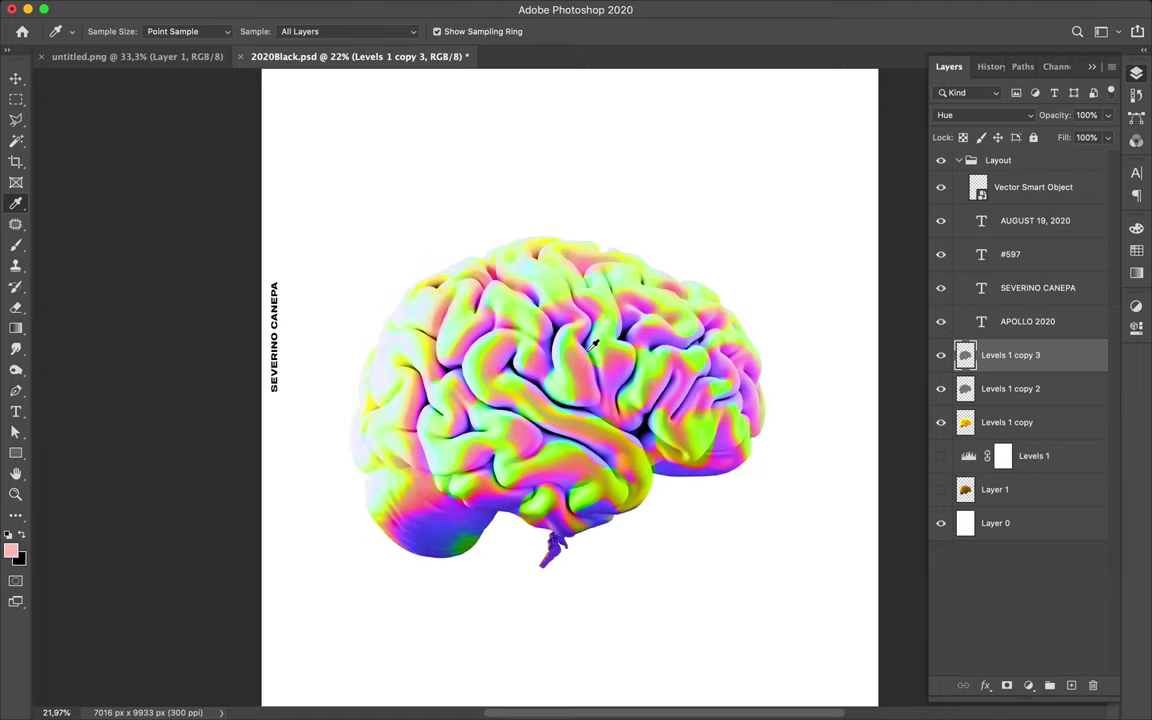
{"action": "scroll", "coordinate": [593, 344], "scroll_direction": "down", "scroll_amount": 3}
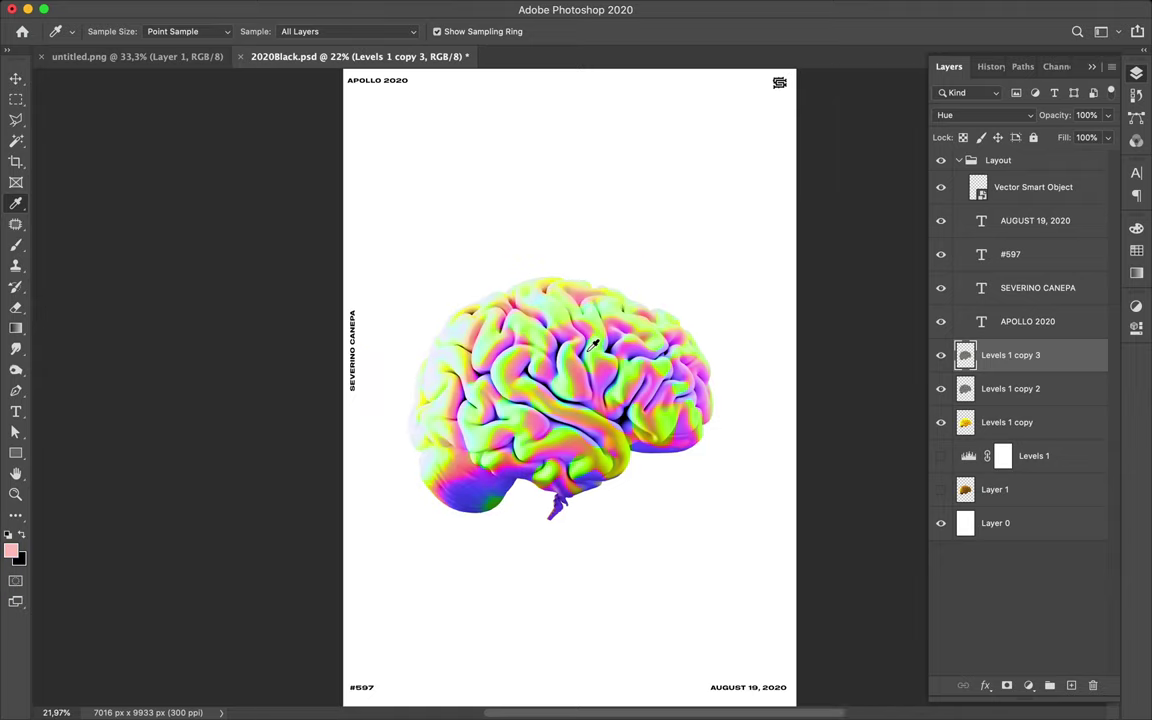
{"action": "left_click", "coordinate": [1016, 492]}
{"action": "left_click", "coordinate": [1018, 523]}
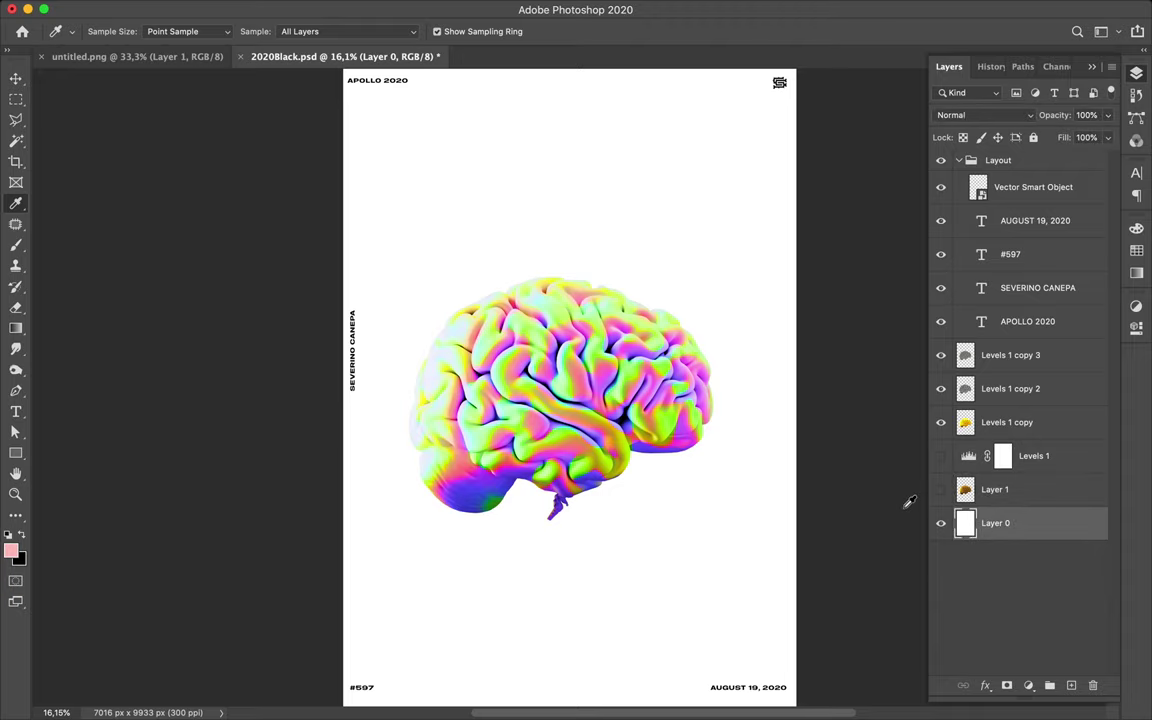
Draw a rectangle covering the whole poster, slightly past its edges
{"action": "key", "text": "u"}
{"action": "scroll", "coordinate": [451, 307], "scroll_direction": "down", "scroll_amount": 2}
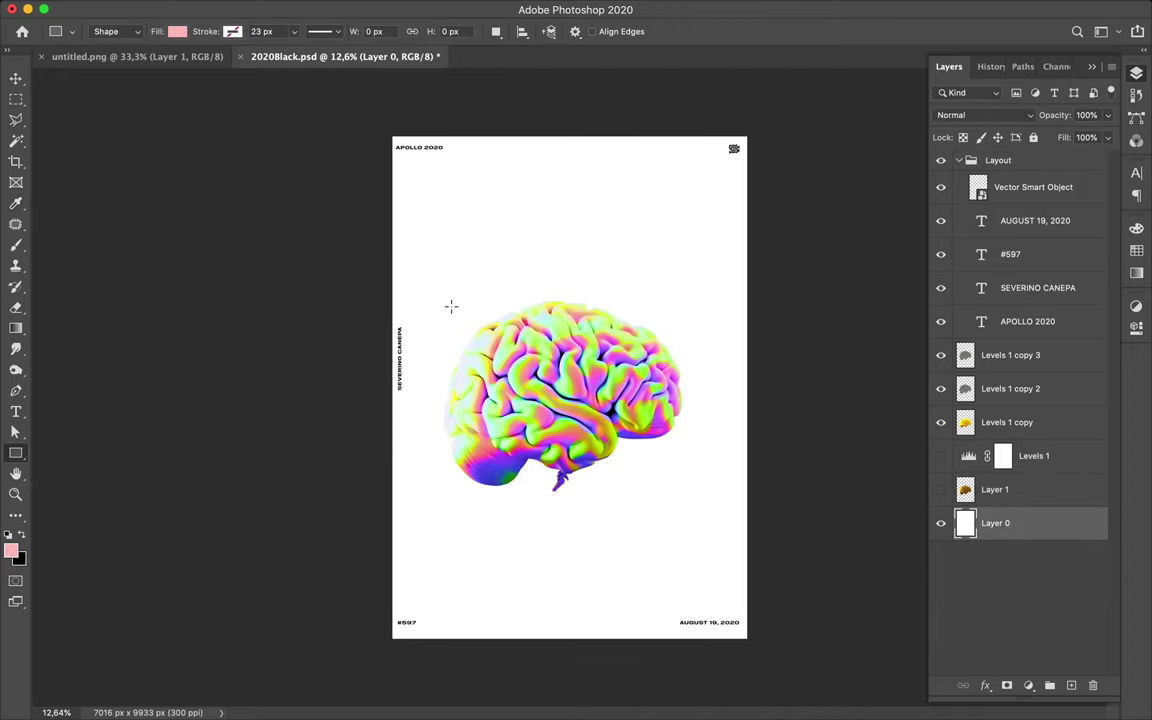
{"action": "left_click_drag", "start_coordinate": [384, 126], "coordinate": [750, 645]}
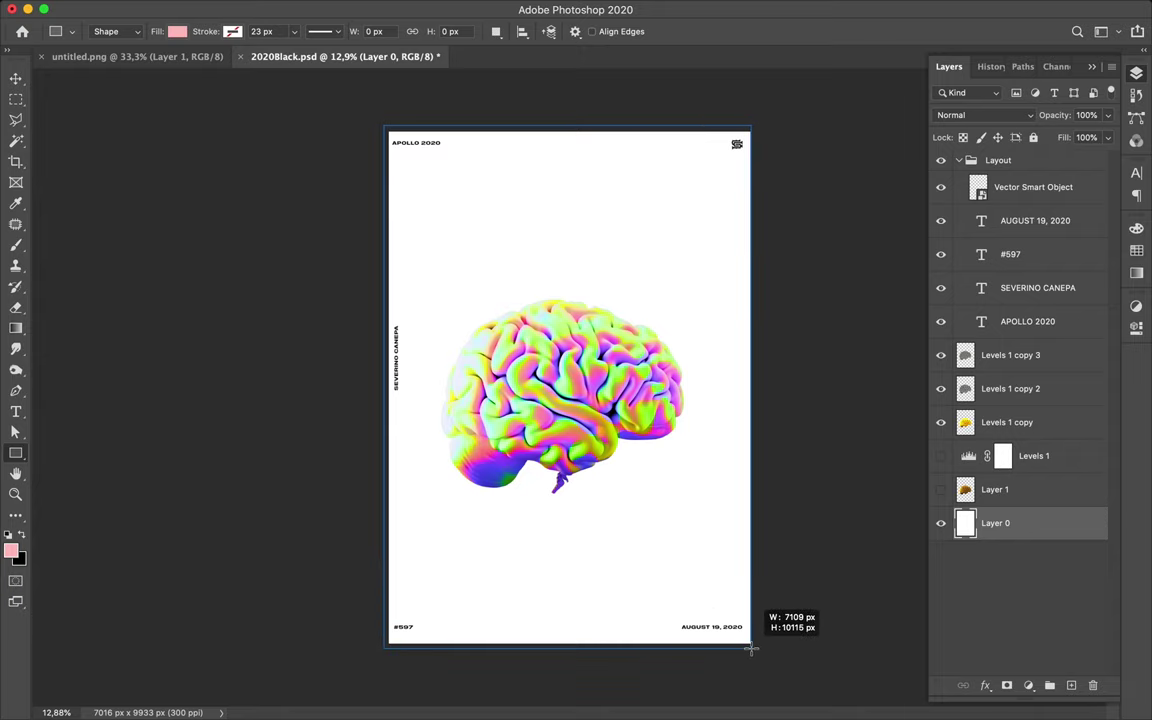
{"action": "left_click_drag", "start_coordinate": [750, 645], "coordinate": [753, 648]}
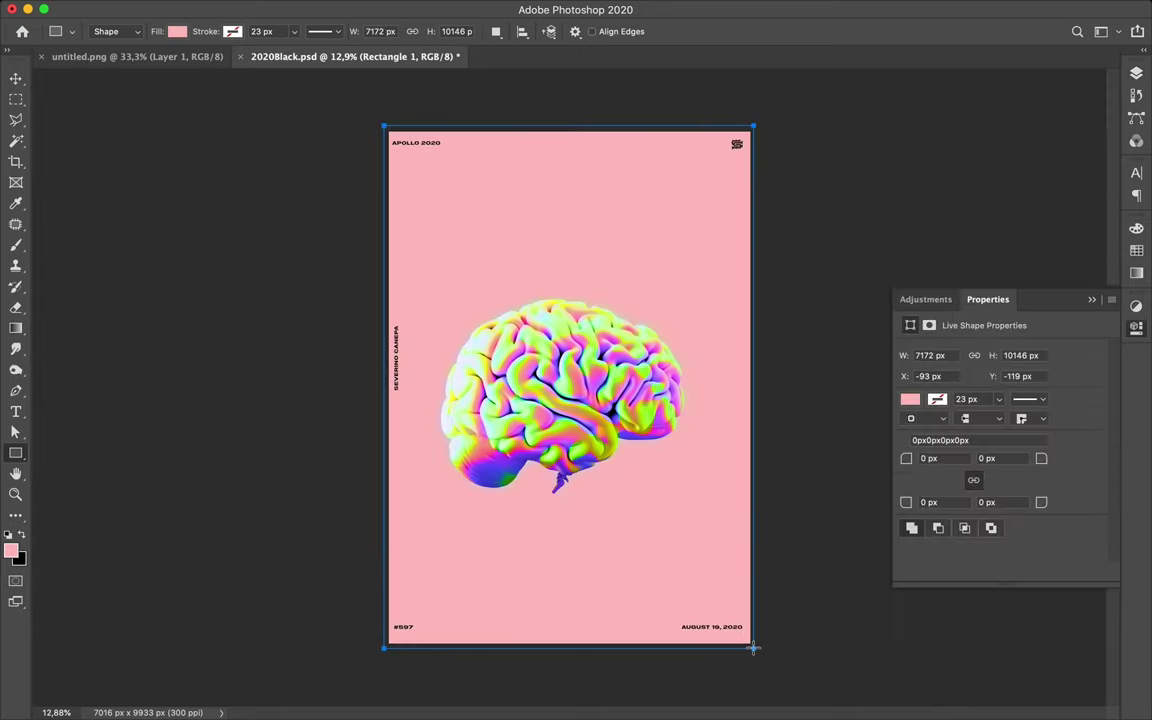
Try several swatch fills on the rectangle, settling on bright lime green, then sample a brain colour
{"action": "left_click", "coordinate": [1136, 255]}
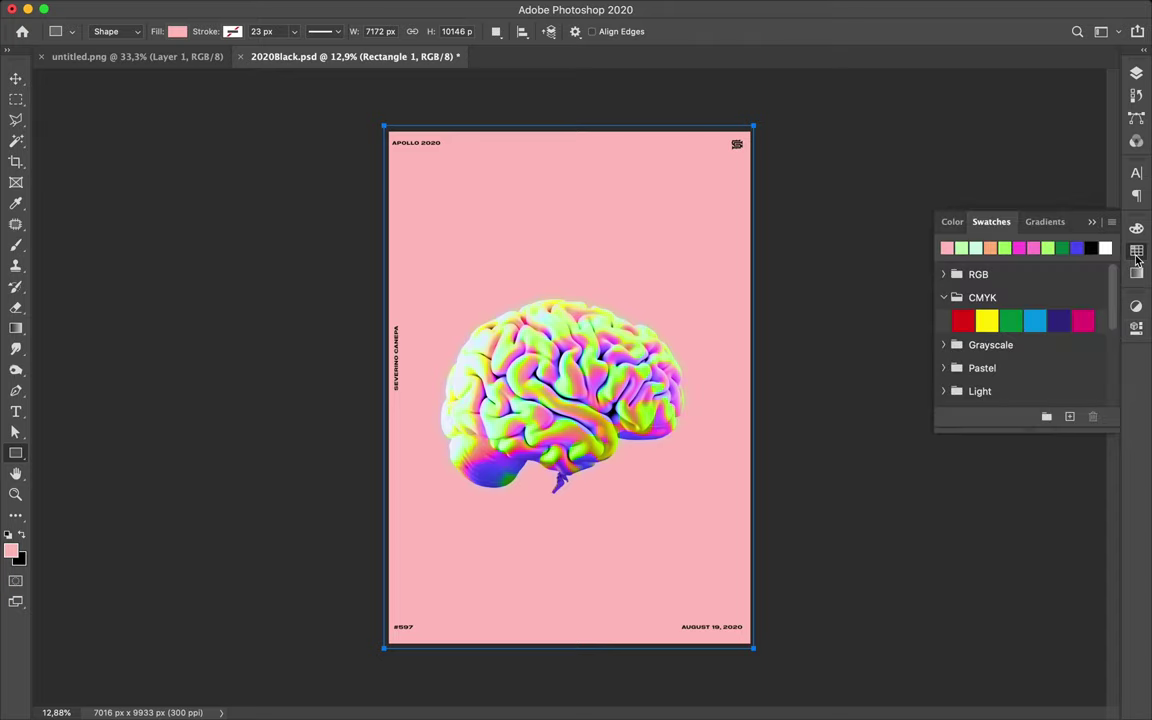
{"action": "left_click", "coordinate": [959, 248]}
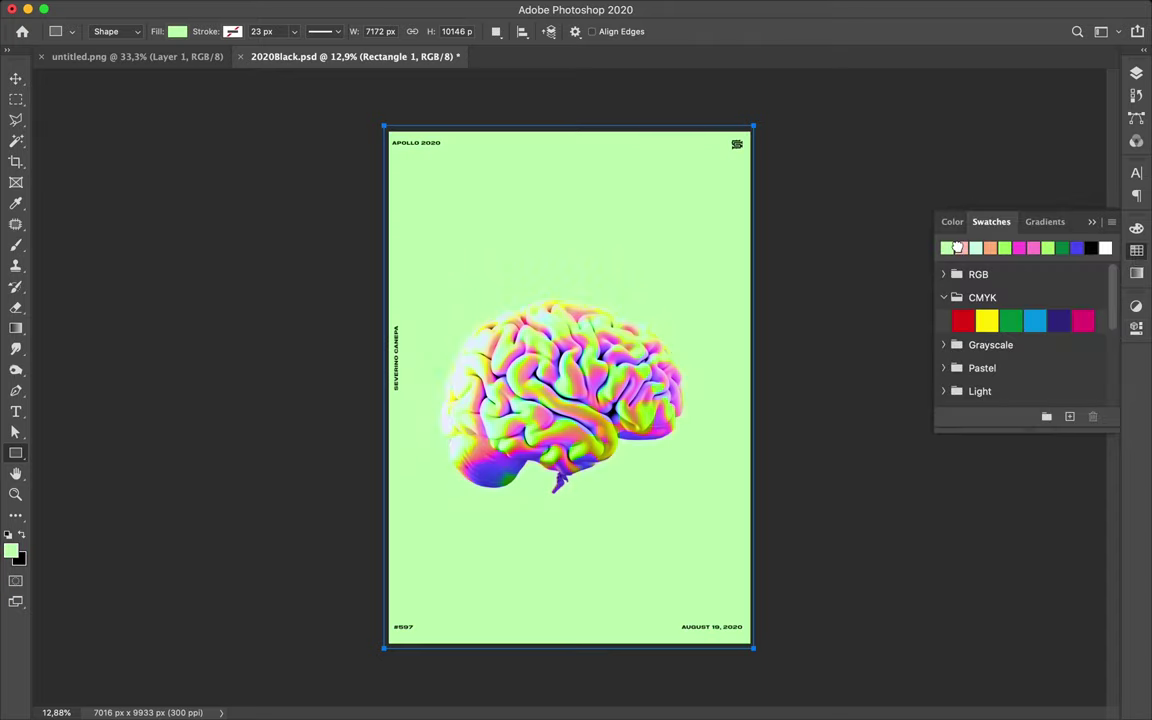
{"action": "left_click", "coordinate": [972, 248]}
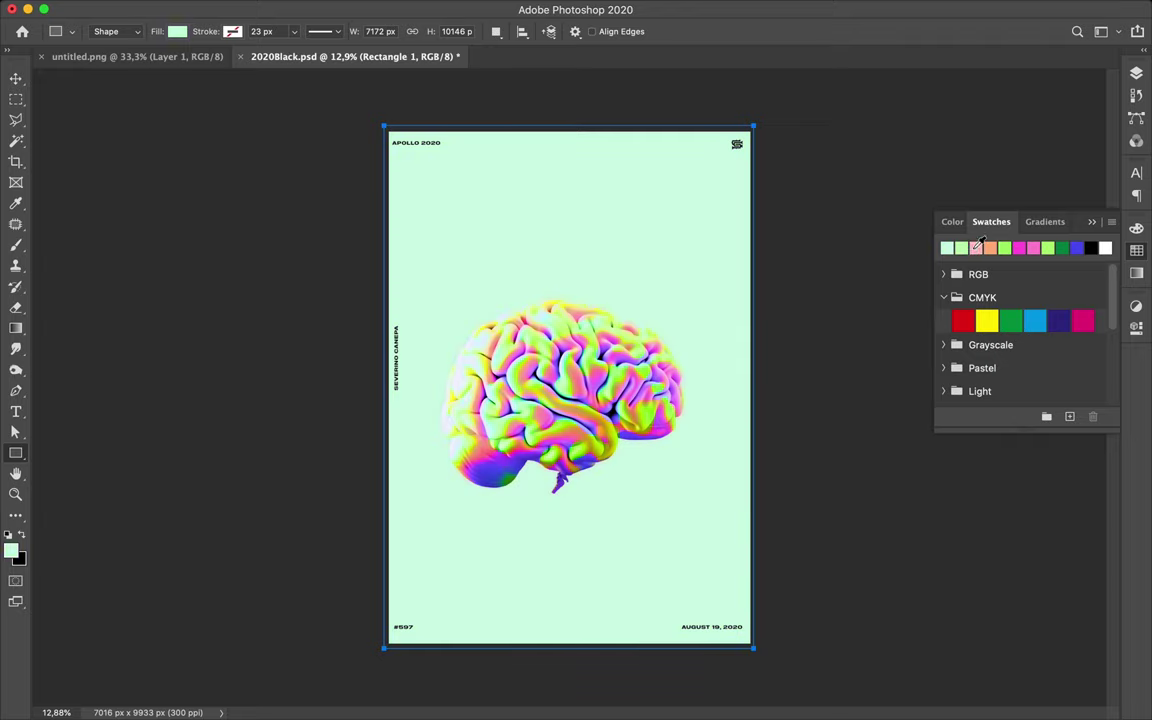
{"action": "left_click", "coordinate": [989, 248]}
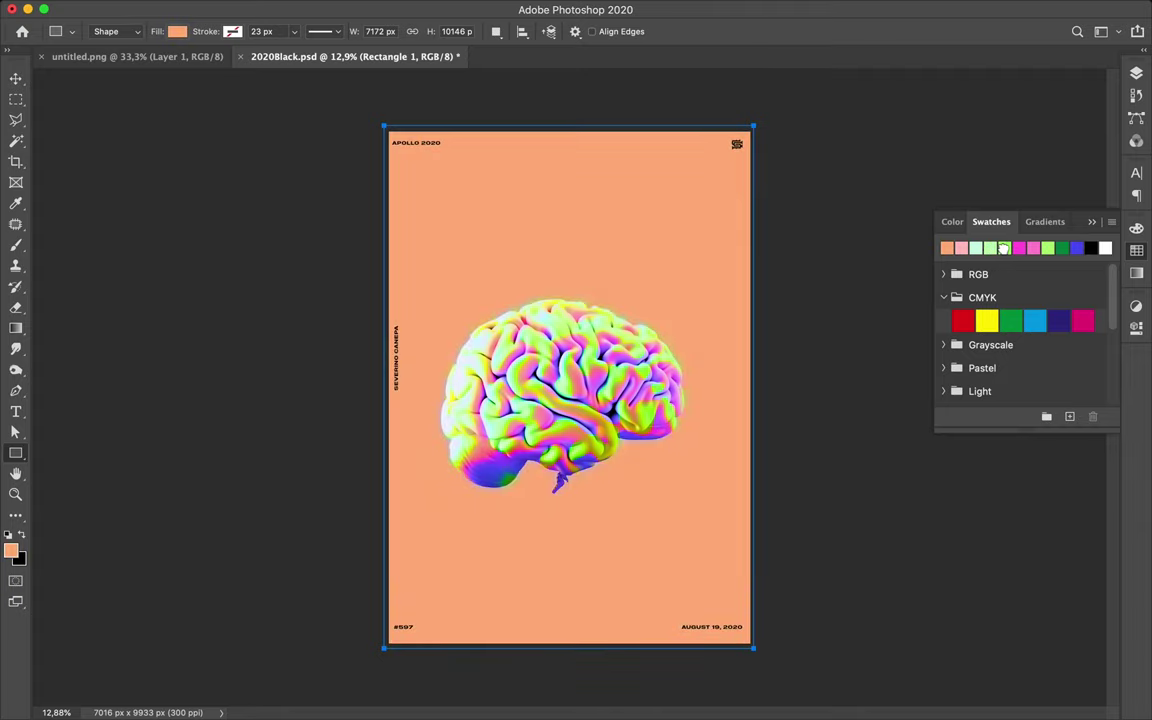
{"action": "left_click", "coordinate": [1004, 248]}
{"action": "left_click", "coordinate": [1019, 248]}
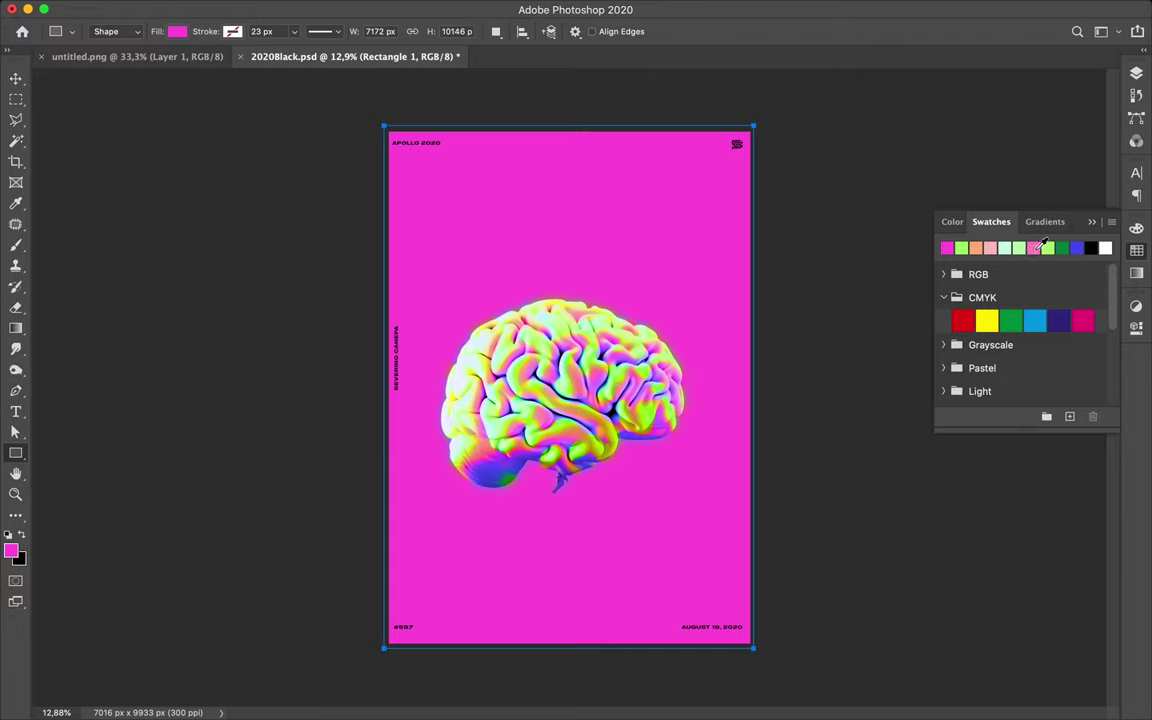
{"action": "left_click", "coordinate": [1035, 248]}
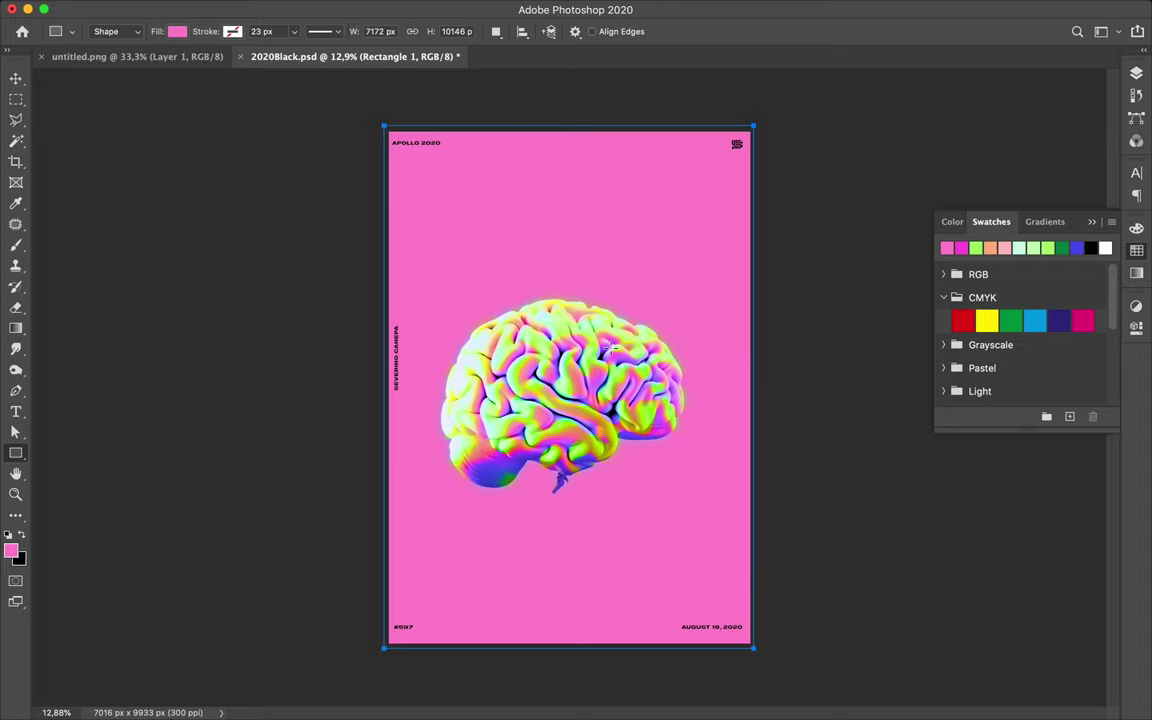
{"action": "left_click", "coordinate": [1020, 248]}
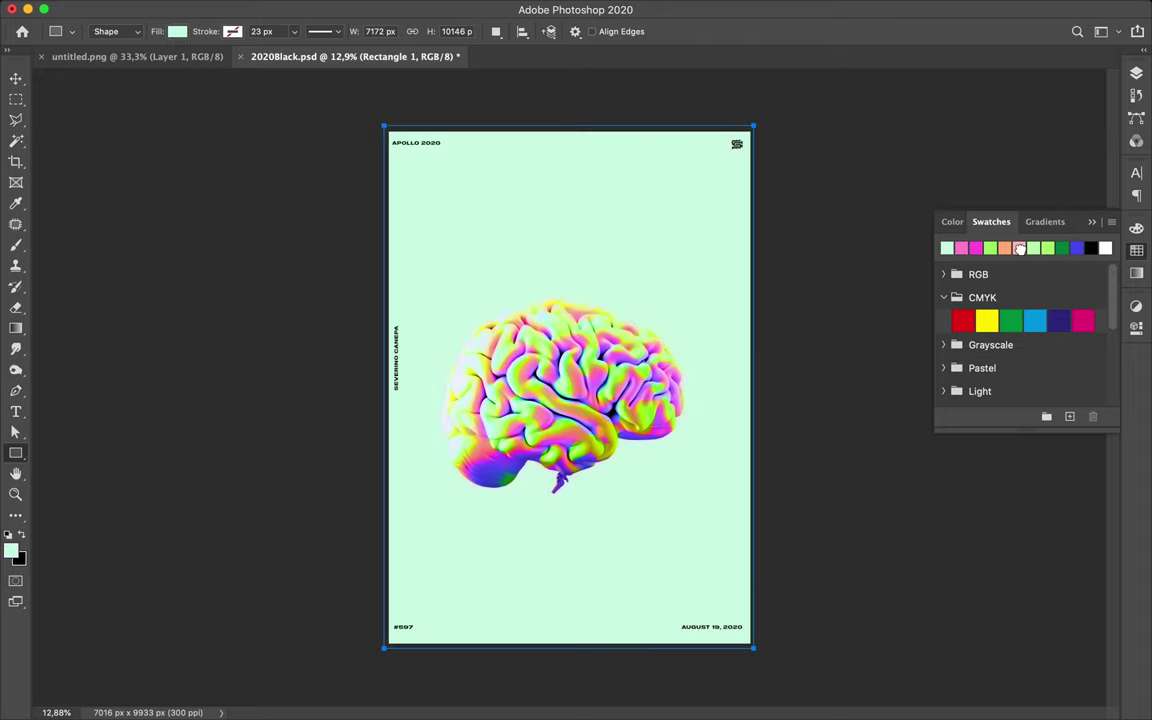
{"action": "left_click", "coordinate": [1033, 248]}
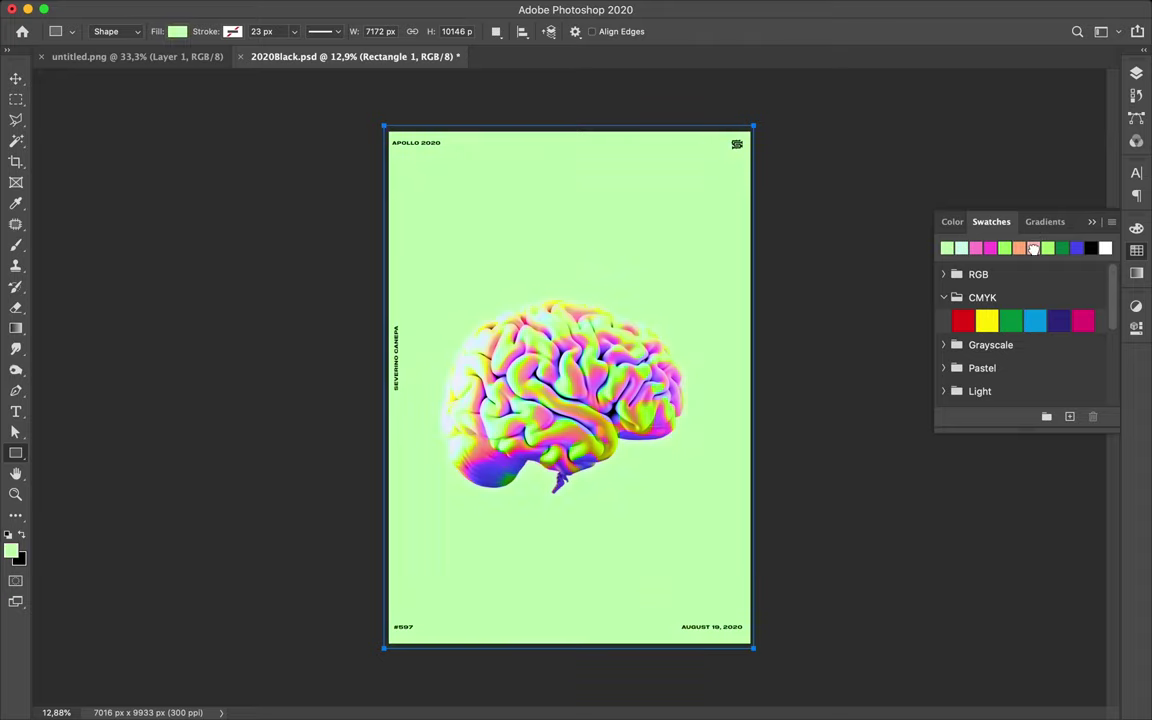
{"action": "left_click", "coordinate": [1048, 248]}
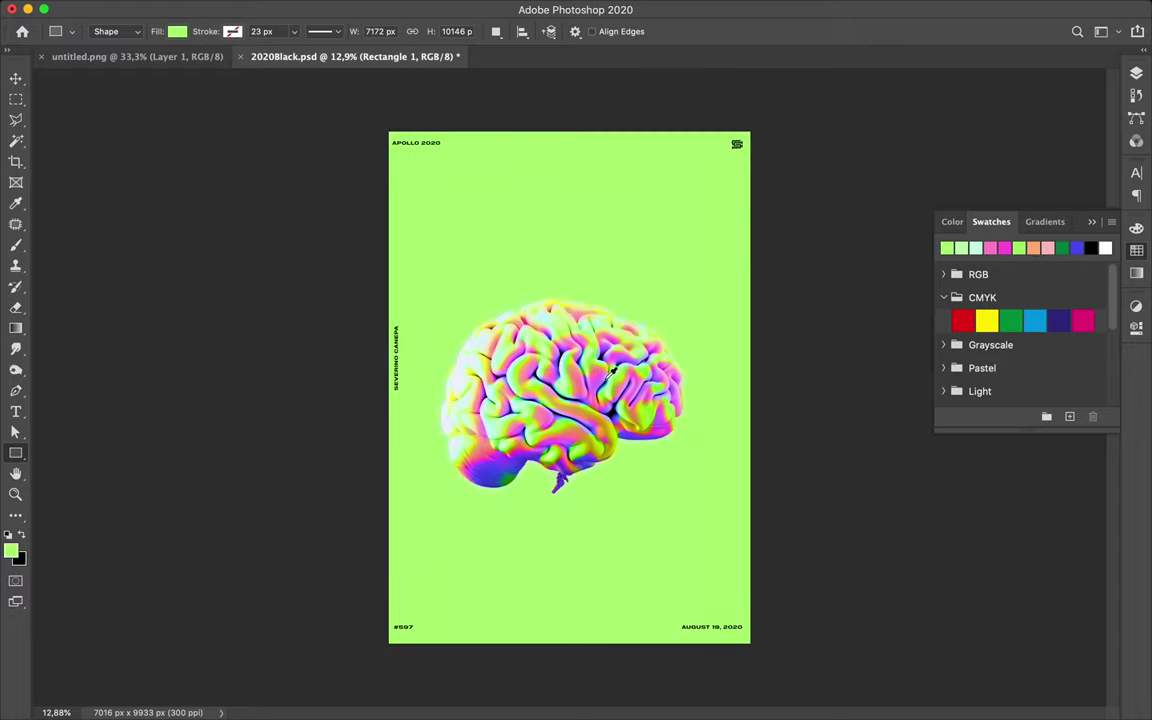
{"action": "key", "text": "i"}
{"action": "left_click_drag", "start_coordinate": [604, 378], "coordinate": [607, 348]}
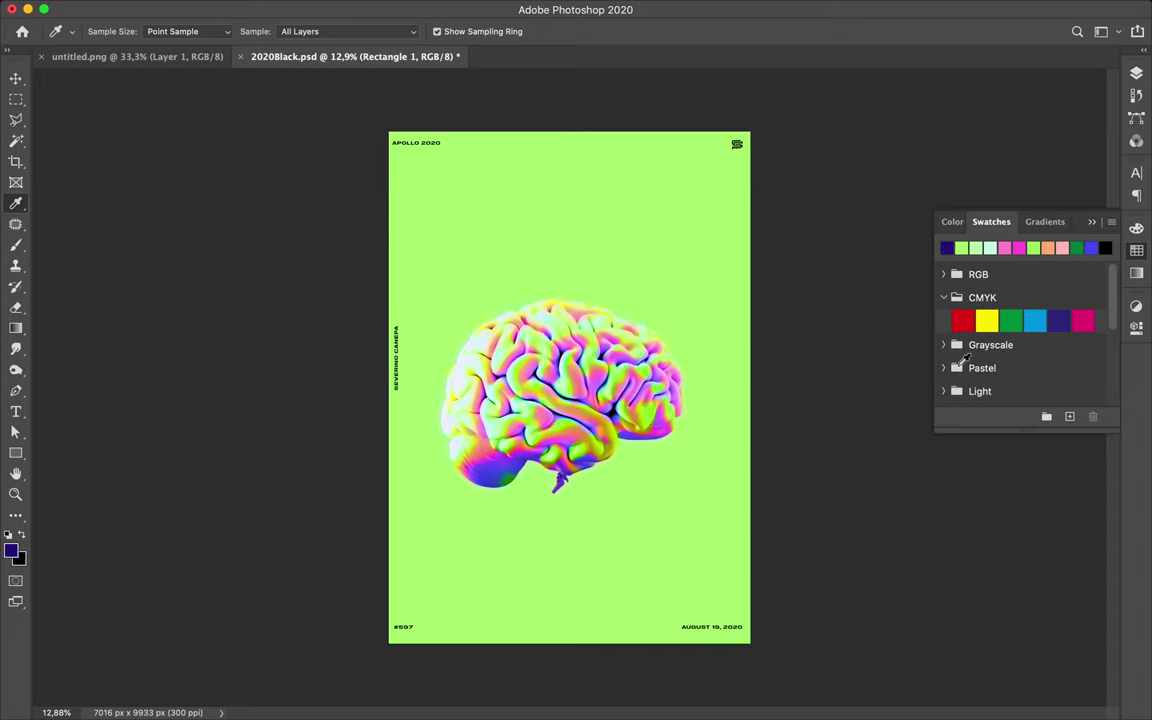
Fill the background rectangle dark purple, then sample a dark indigo from the brain
{"action": "key", "text": "a"}
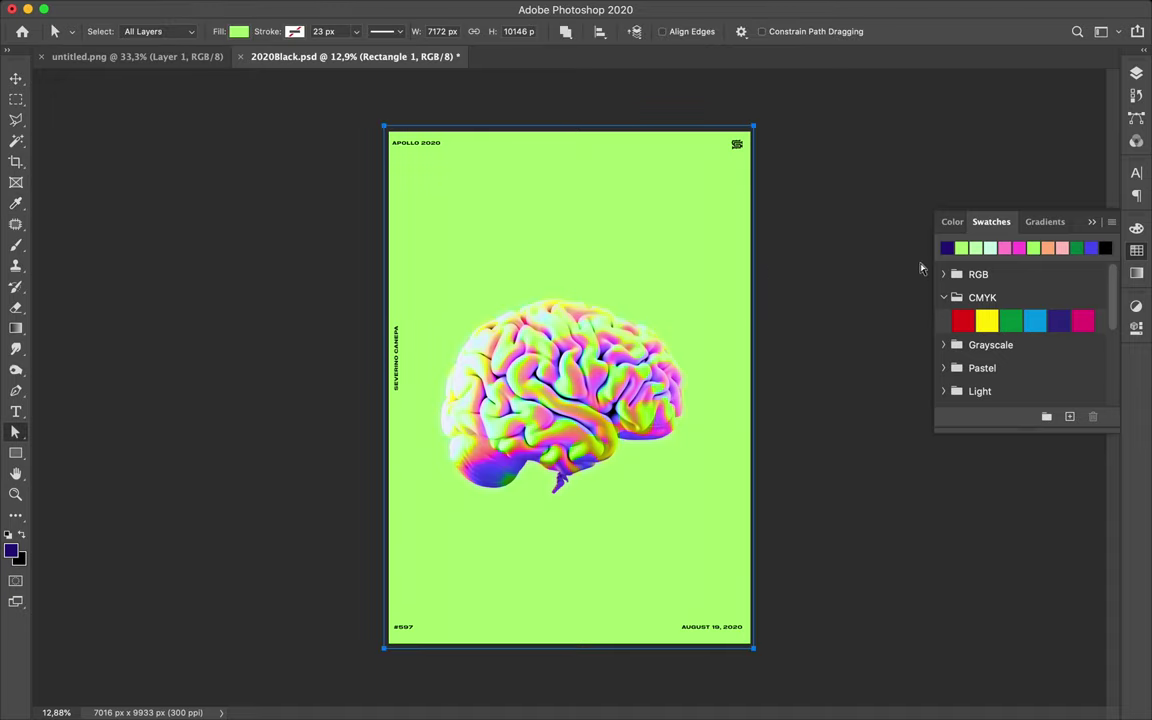
{"action": "left_click", "coordinate": [942, 250]}
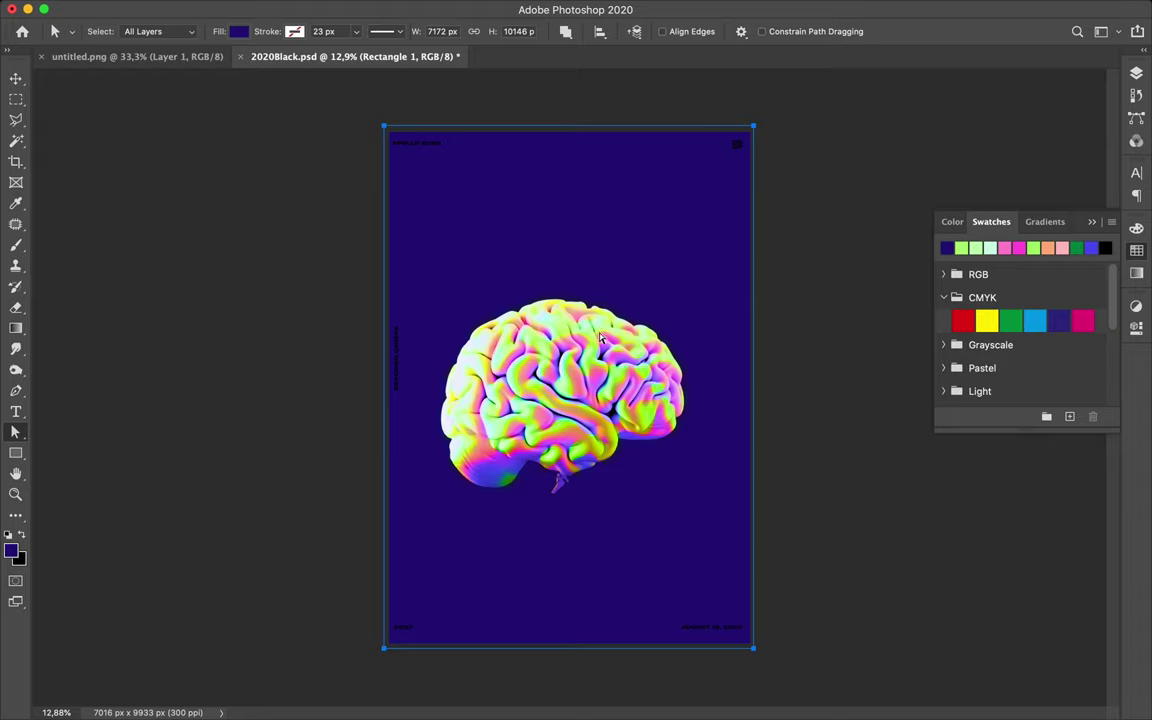
{"action": "key", "text": "i"}
{"action": "left_click", "coordinate": [568, 337]}
{"action": "left_click_drag", "start_coordinate": [566, 340], "coordinate": [566, 341]}
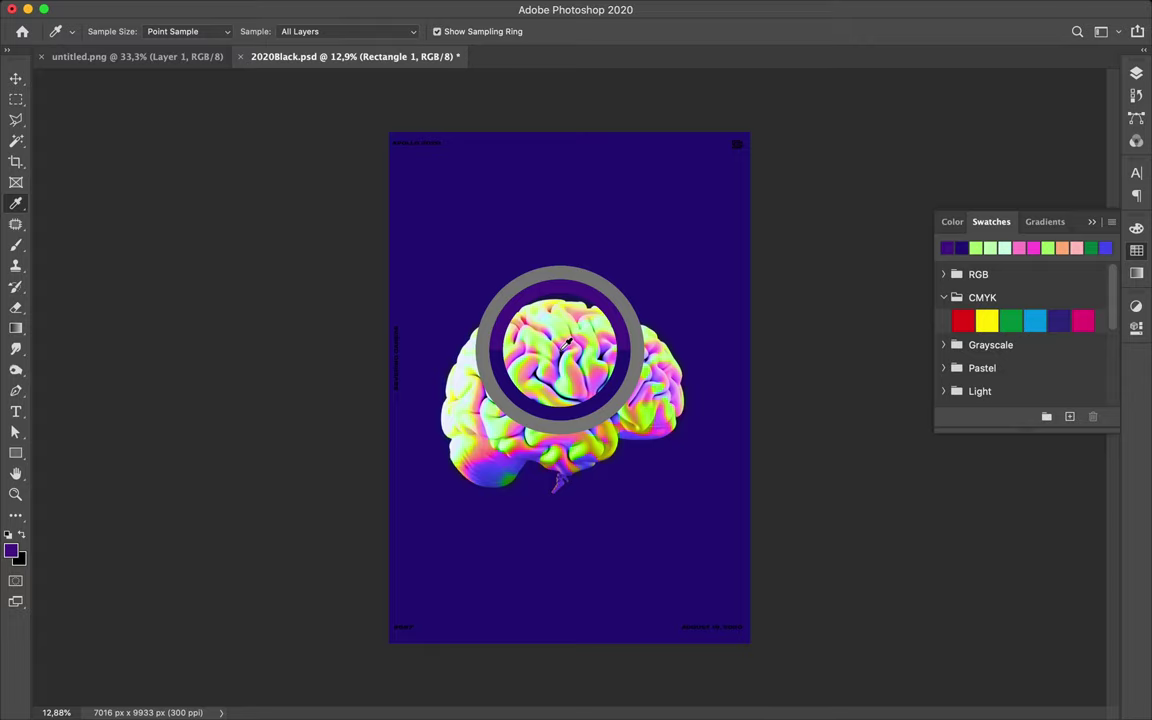
{"action": "left_click_drag", "start_coordinate": [567, 341], "coordinate": [567, 341]}
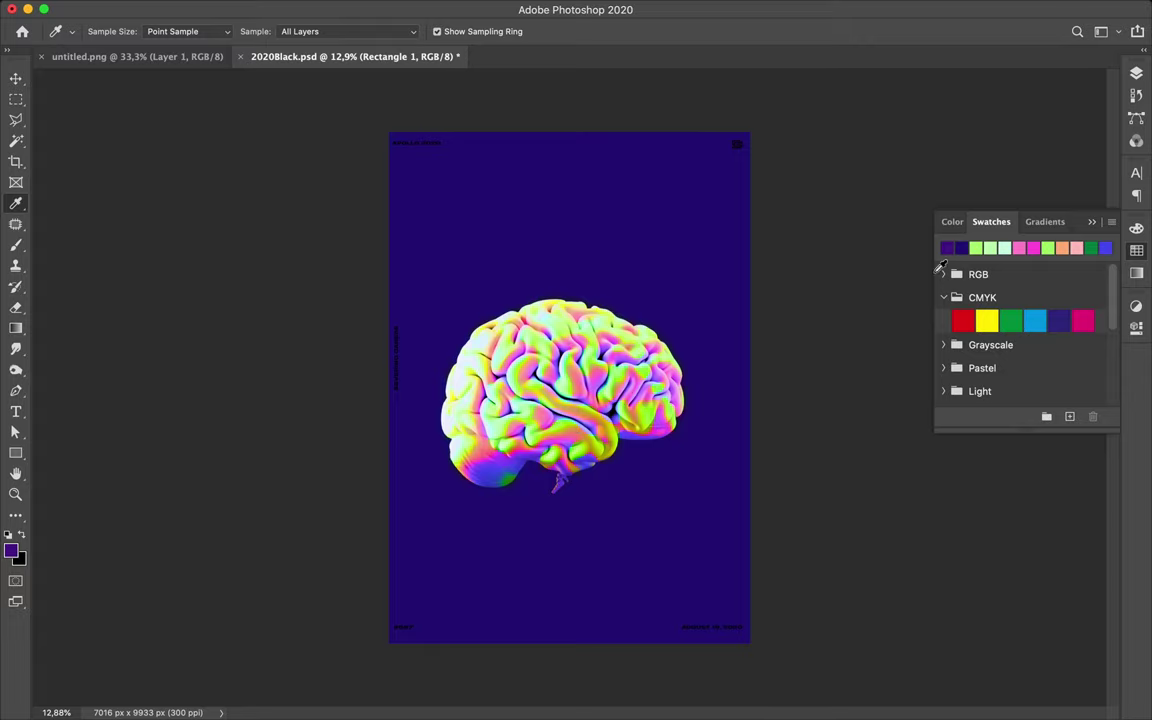
Refill the rectangle a lighter purple, then sample pink, purple, green and pale yellow from the brain
{"action": "key", "text": "a"}
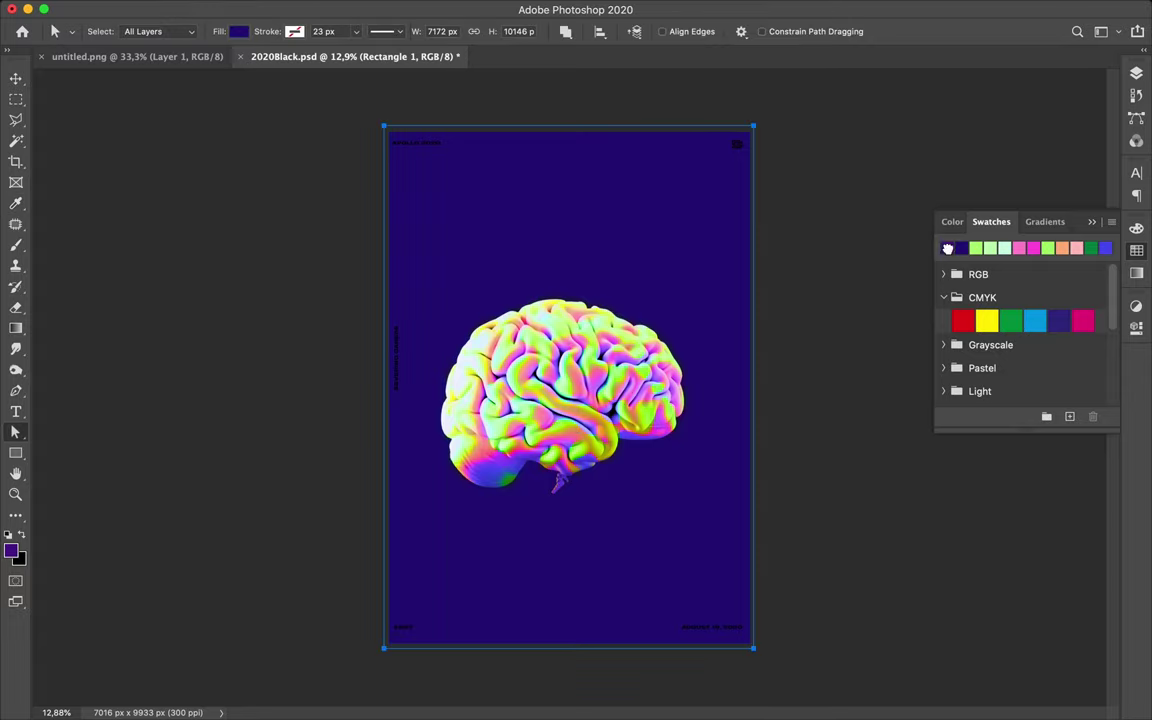
{"action": "left_click", "coordinate": [947, 248]}
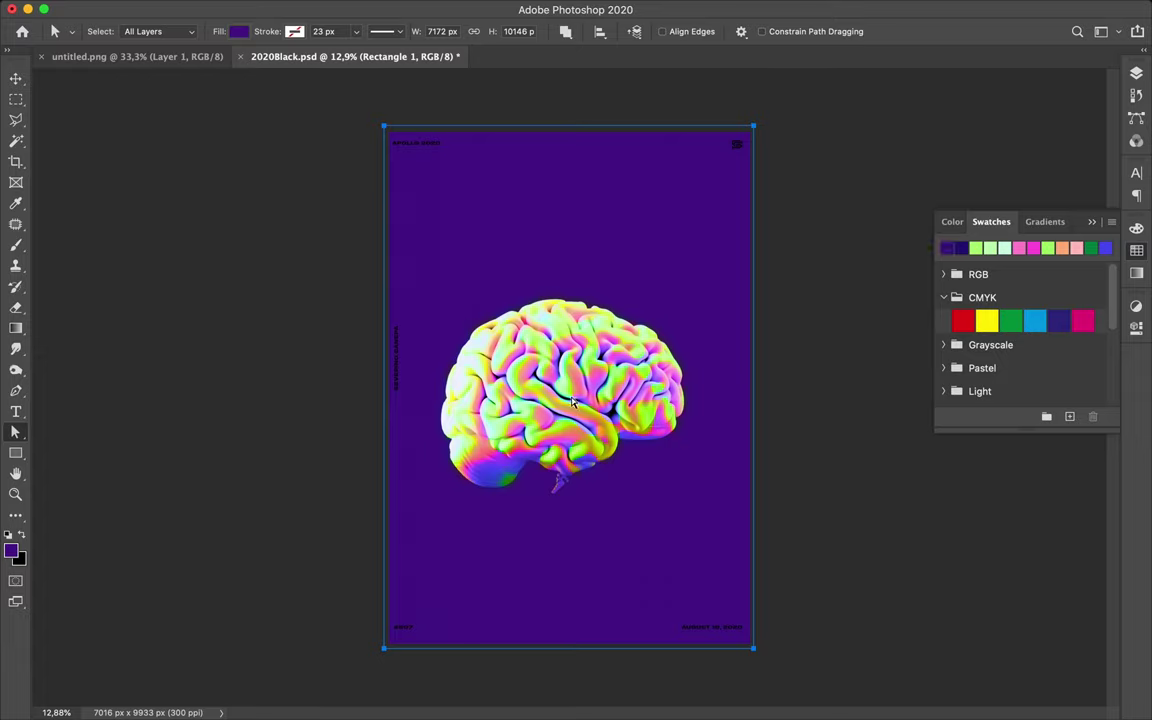
{"action": "key", "text": "i"}
{"action": "left_click", "coordinate": [570, 458]}
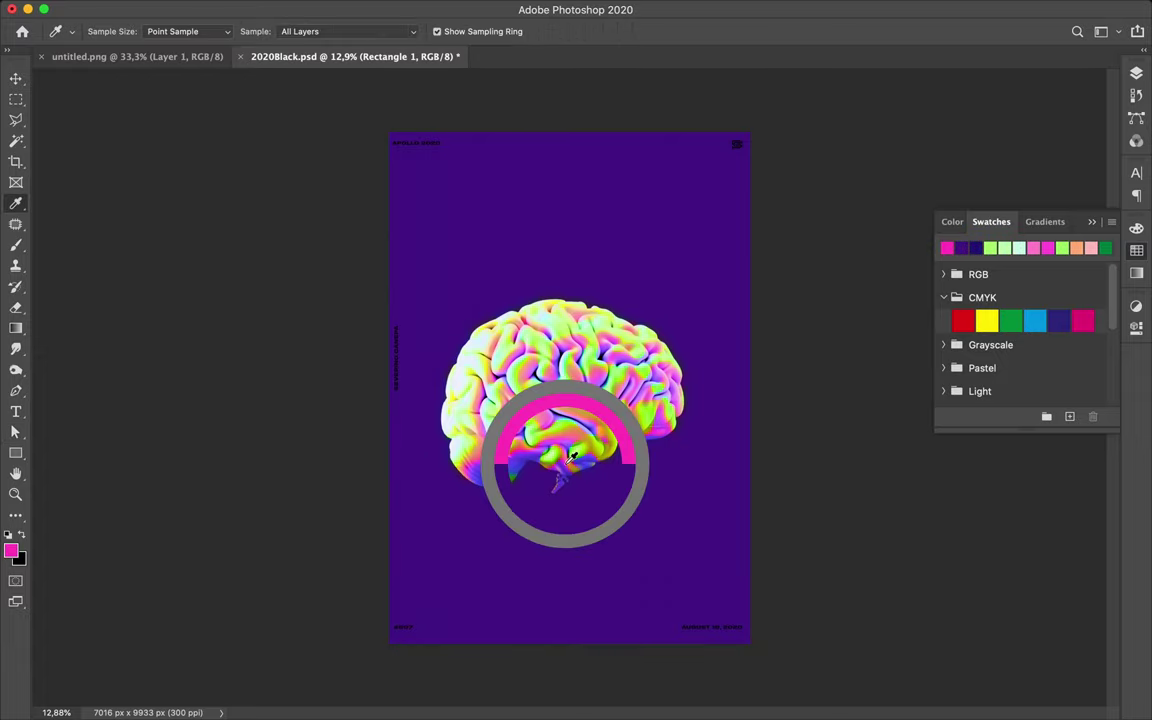
{"action": "left_click_drag", "start_coordinate": [571, 459], "coordinate": [573, 466]}
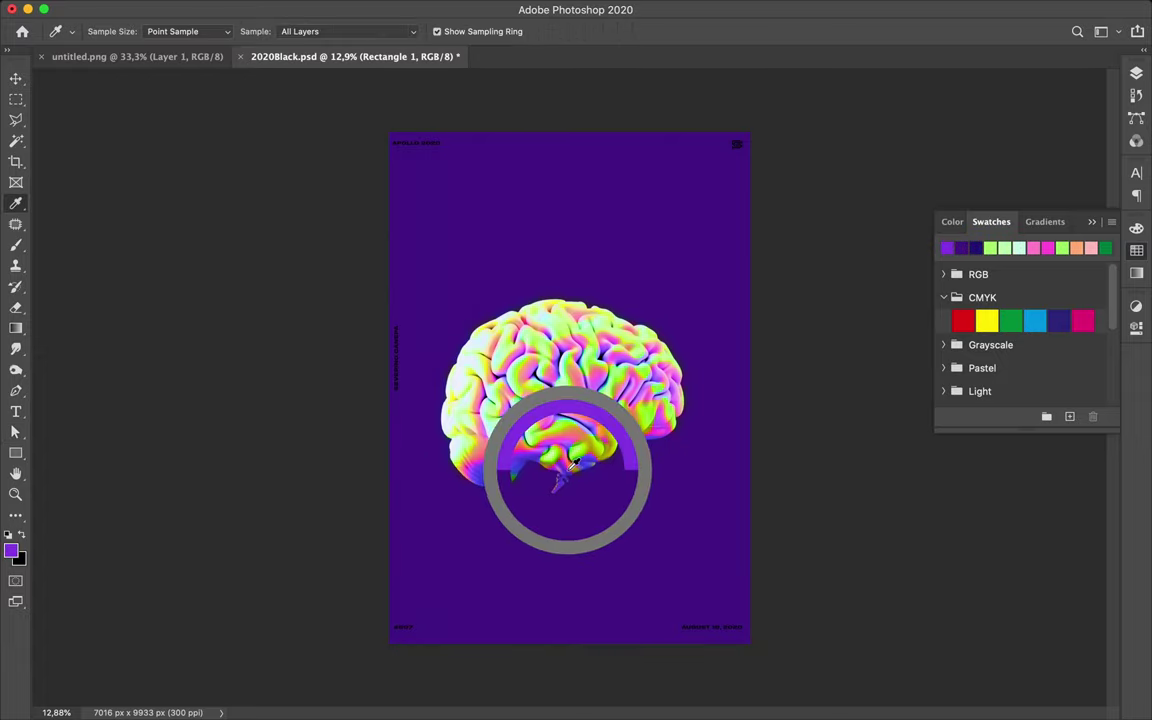
{"action": "mouse_move", "coordinate": [572, 465]}
{"action": "left_mouse_down"}
{"action": "mouse_move", "coordinate": [628, 416]}
{"action": "mouse_move", "coordinate": [598, 393]}
{"action": "mouse_move", "coordinate": [592, 437]}
{"action": "mouse_move", "coordinate": [543, 383]}
{"action": "left_mouse_up"}
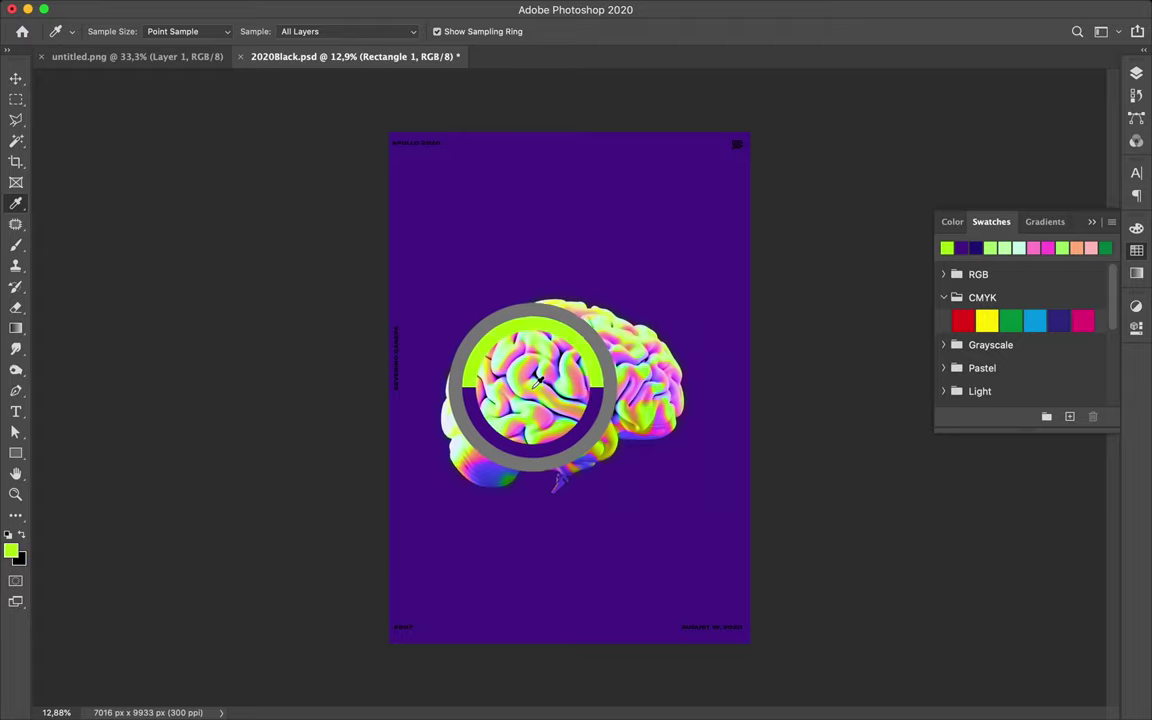
{"action": "mouse_move", "coordinate": [543, 382]}
{"action": "left_mouse_down"}
{"action": "mouse_move", "coordinate": [554, 392]}
{"action": "mouse_move", "coordinate": [514, 339]}
{"action": "mouse_move", "coordinate": [553, 290]}
{"action": "mouse_move", "coordinate": [553, 301]}
{"action": "left_mouse_up"}
Try pale yellow, then pink swatch fills on the background rectangle
{"action": "key", "text": "a"}
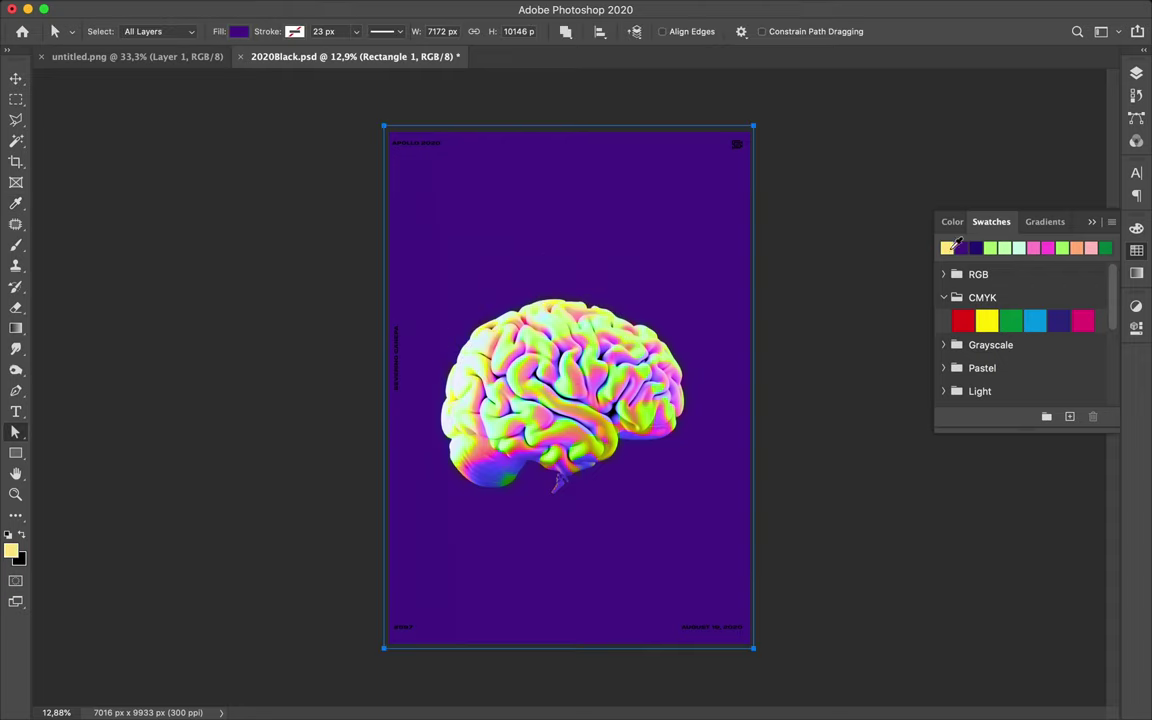
{"action": "left_click", "coordinate": [947, 248]}
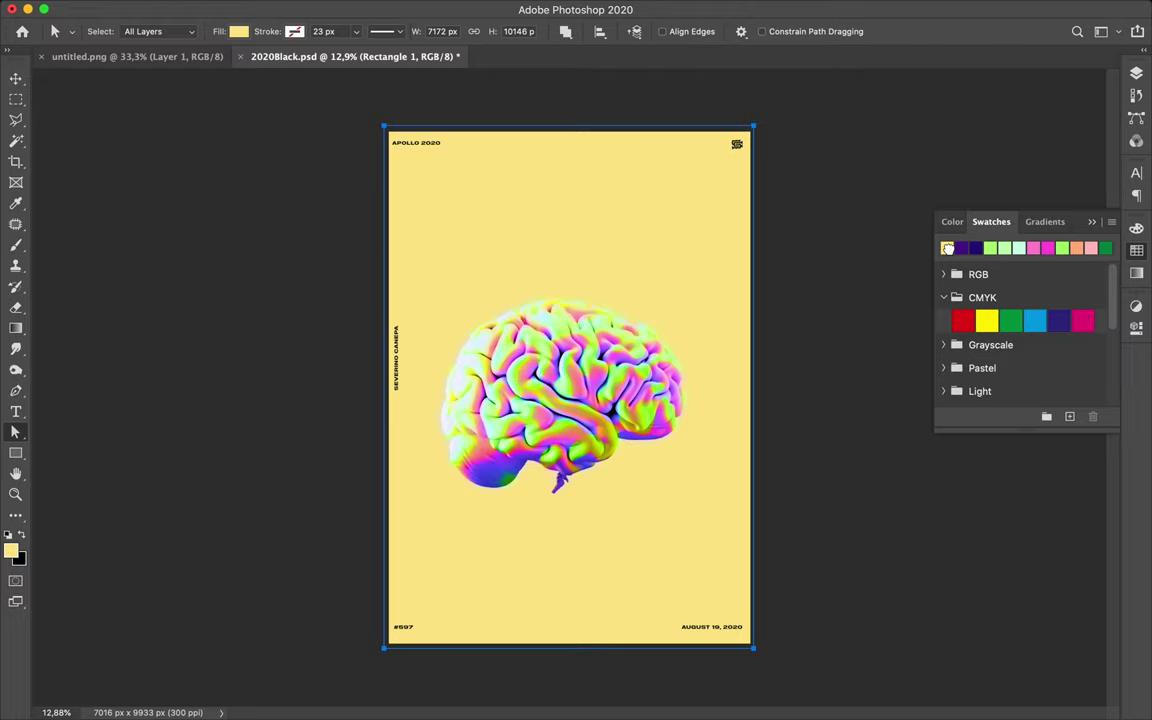
{"action": "key", "text": "v"}
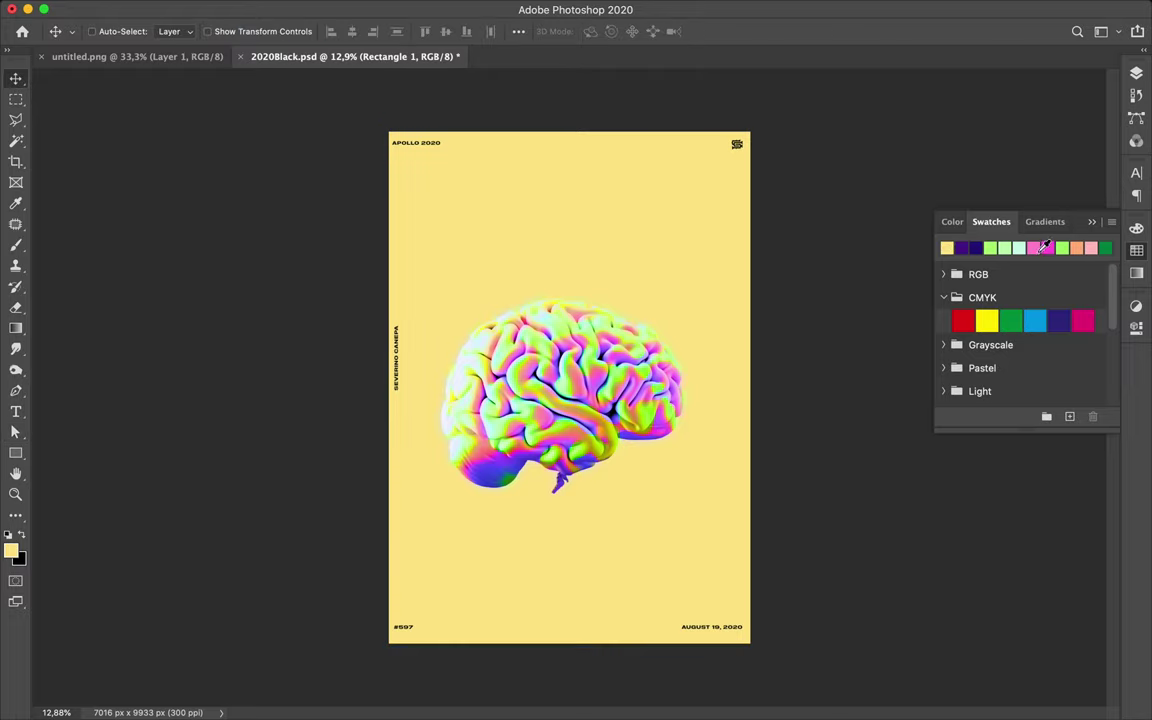
{"action": "left_click", "coordinate": [1033, 249]}
{"action": "key", "text": "alt+BackSpace"}
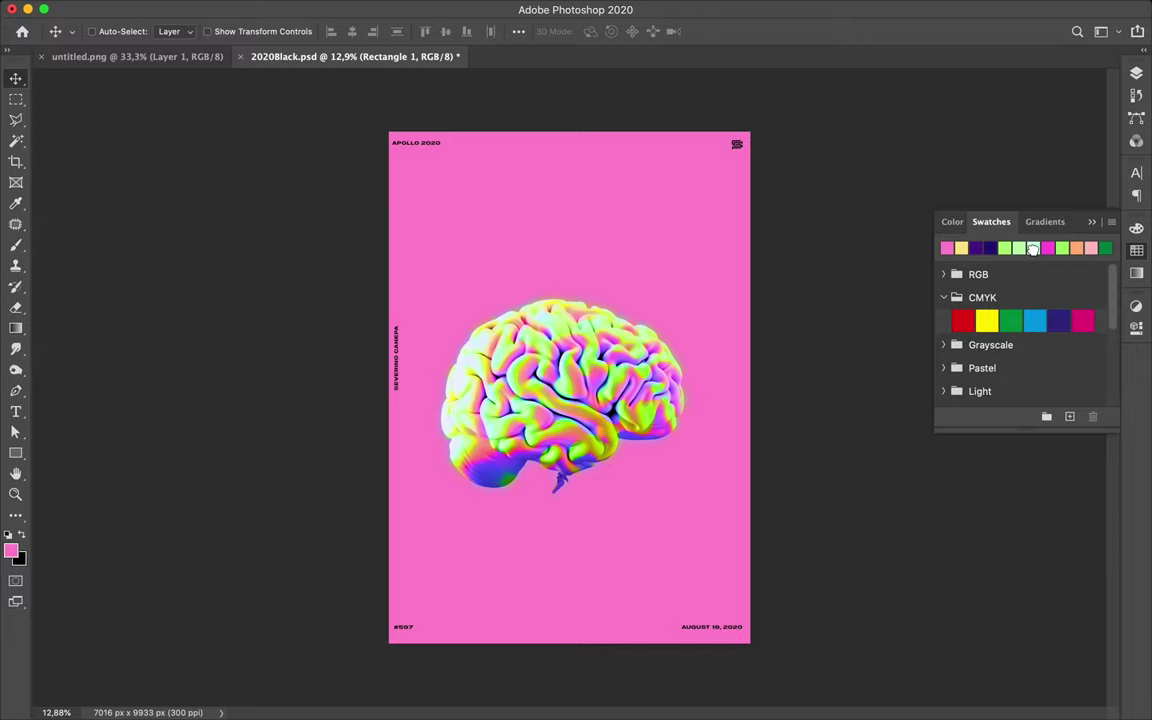
Try light pink, then settle on a hot pink background and show the Layers panel
{"action": "left_click", "coordinate": [1036, 249]}
{"action": "key", "text": "alt+BackSpace"}
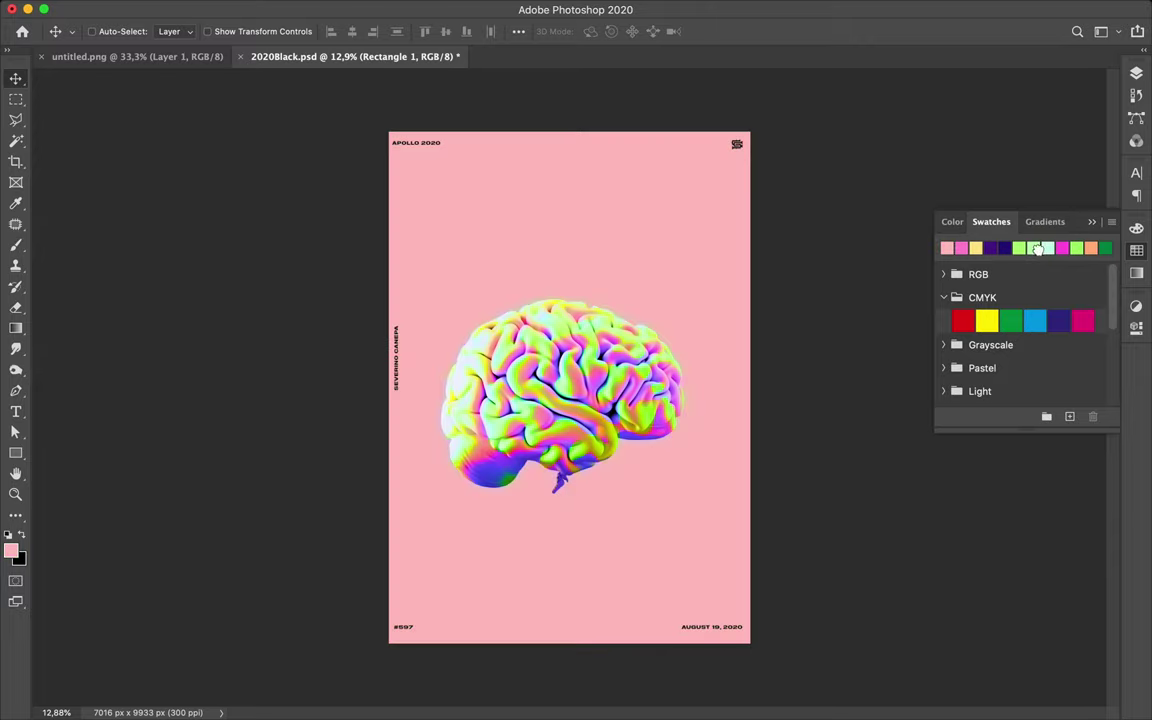
{"action": "left_click", "coordinate": [1060, 248]}
{"action": "key", "text": "alt+BackSpace"}
{"action": "left_click", "coordinate": [1060, 248]}
{"action": "key", "text": "alt+BackSpace"}
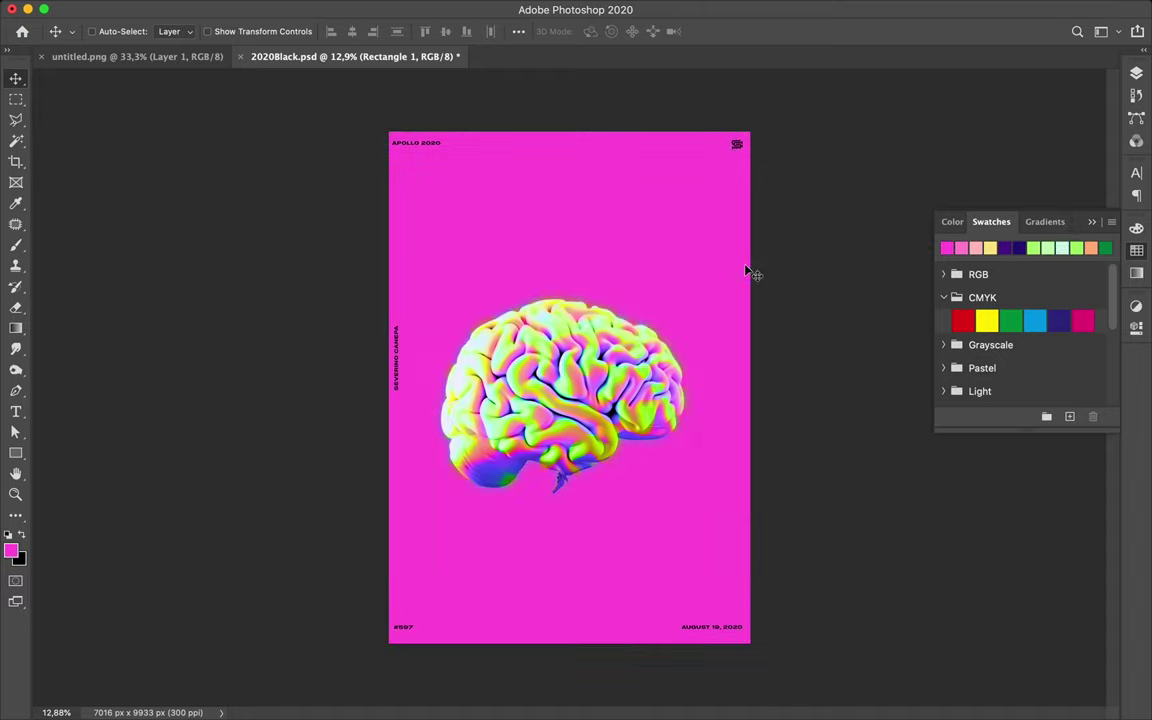
{"action": "left_click", "coordinate": [1139, 67]}
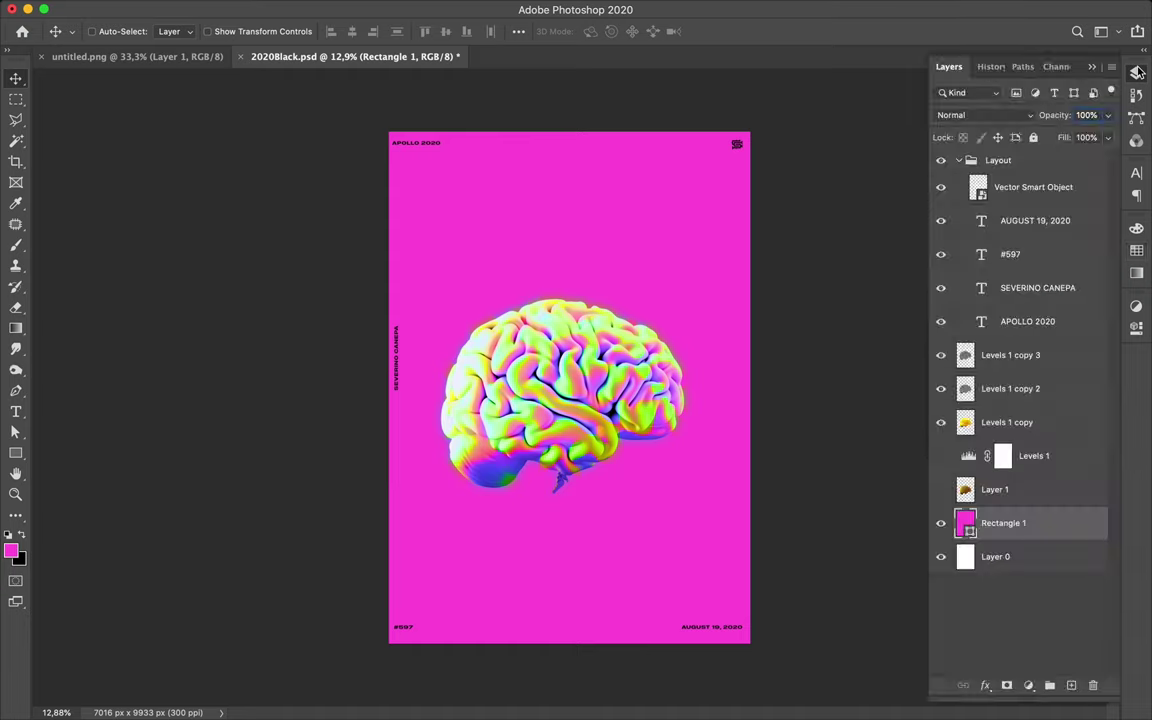
Duplicate the three Levels 1 copy brain layers and merge the duplicates into one
{"action": "left_click", "coordinate": [1025, 489]}
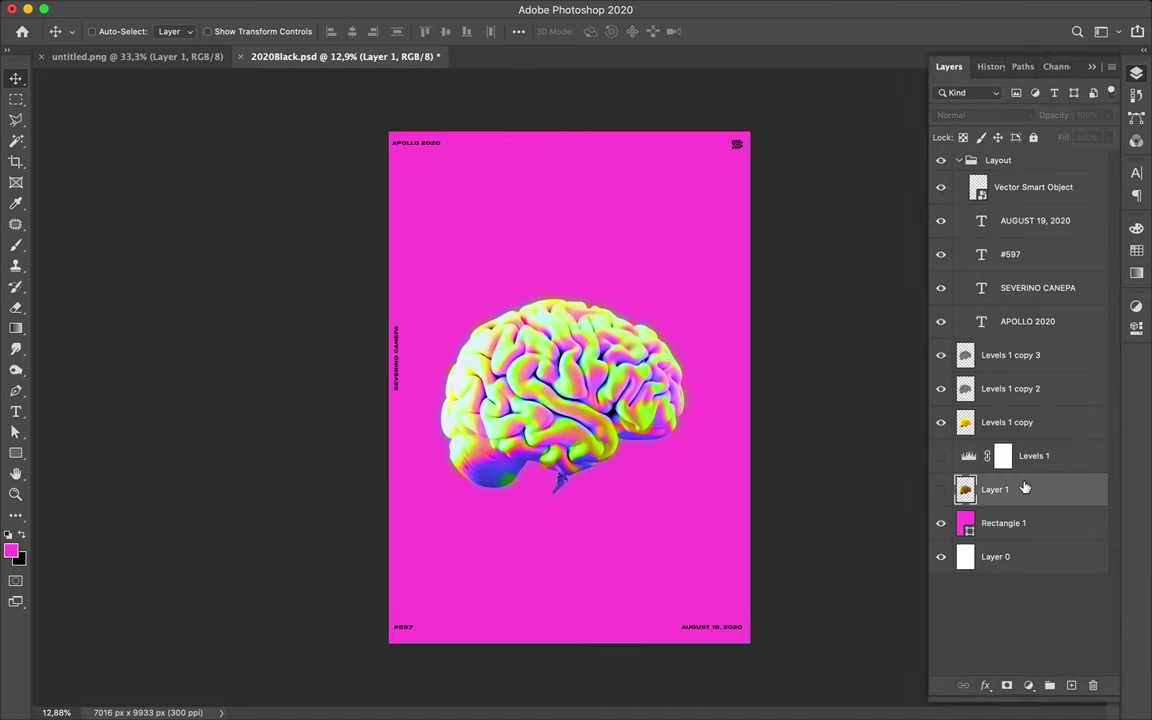
{"action": "left_click", "coordinate": [1024, 426]}
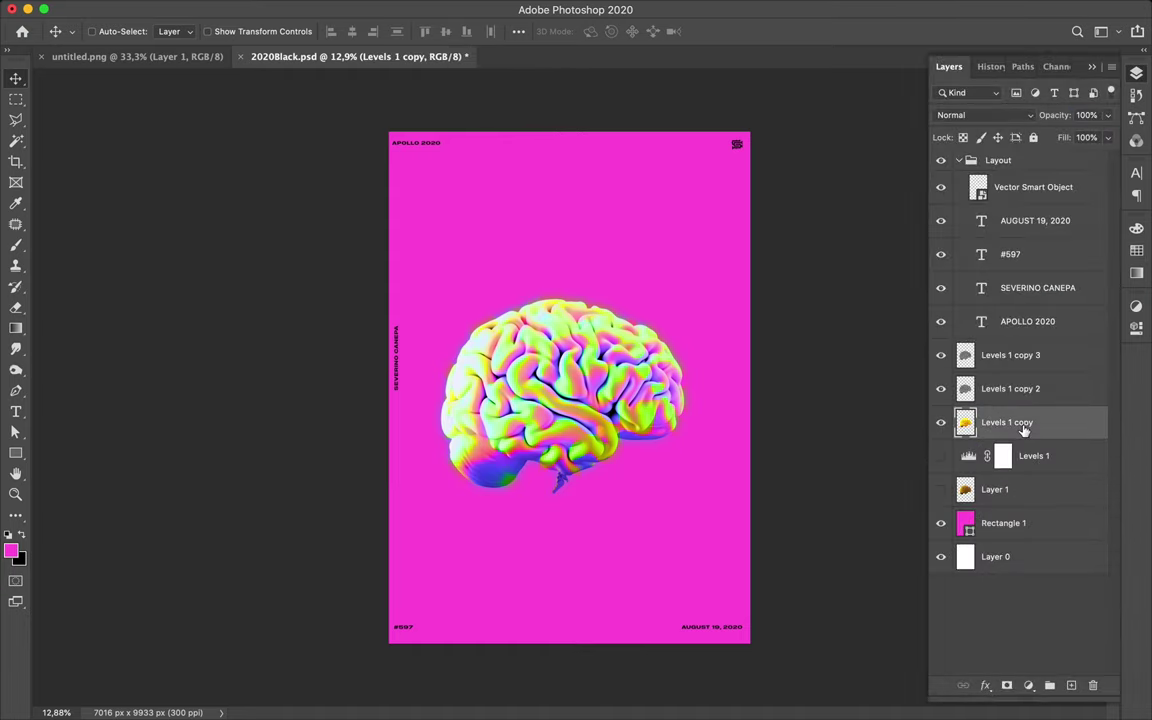
{"action": "left_click", "coordinate": [1008, 362], "text": "shift"}
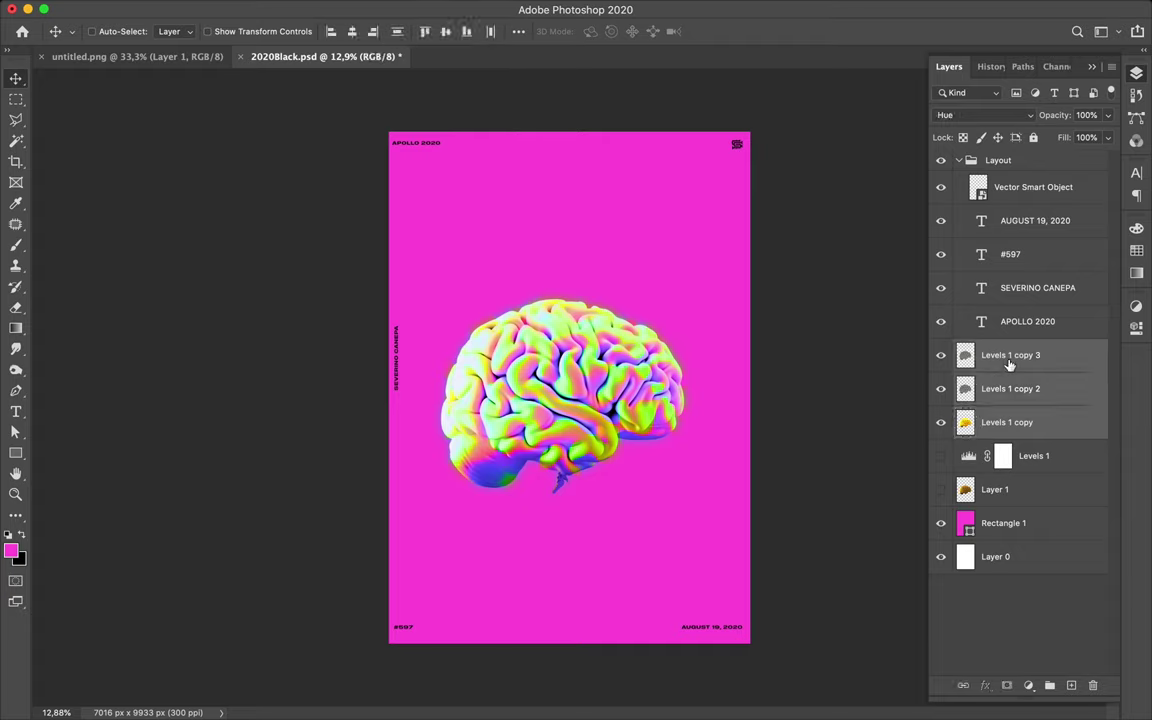
{"action": "left_click_drag", "start_coordinate": [1010, 365], "coordinate": [1008, 346]}
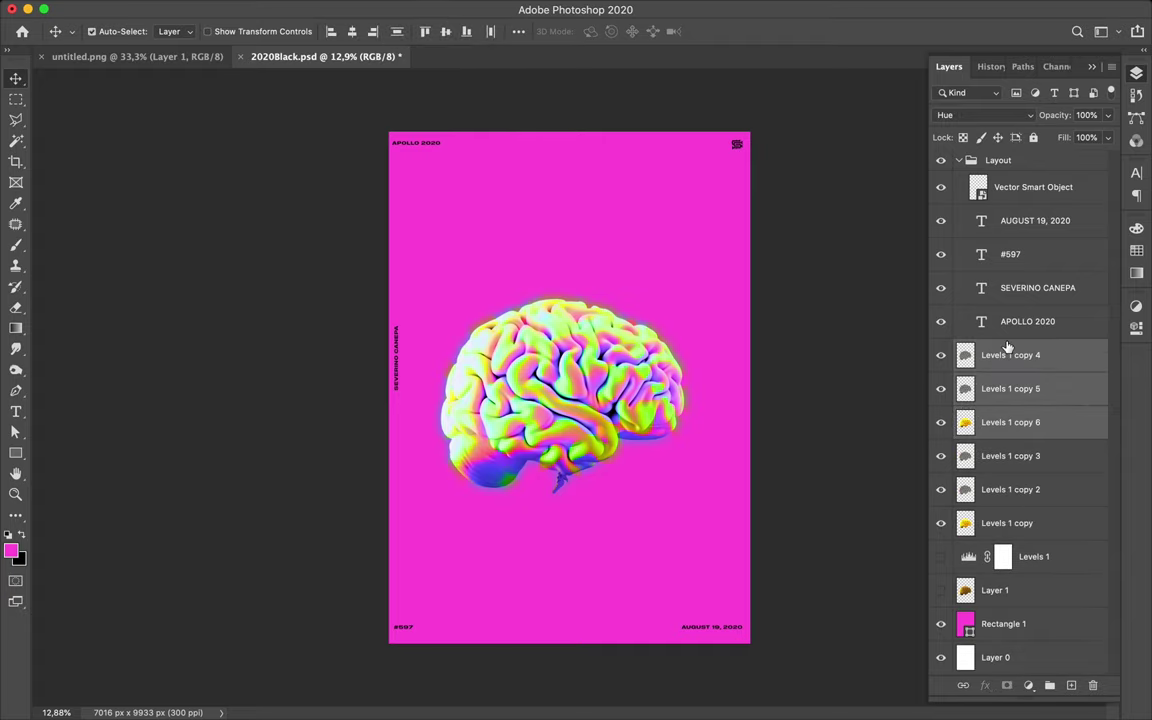
{"action": "key", "text": "ctrl+e"}
Hide the original brain copies and group Levels 1 copy 3 through Layer 1 as 'Brain'
{"action": "left_click", "coordinate": [940, 388]}
{"action": "left_click", "coordinate": [940, 422]}
{"action": "left_click", "coordinate": [940, 455]}
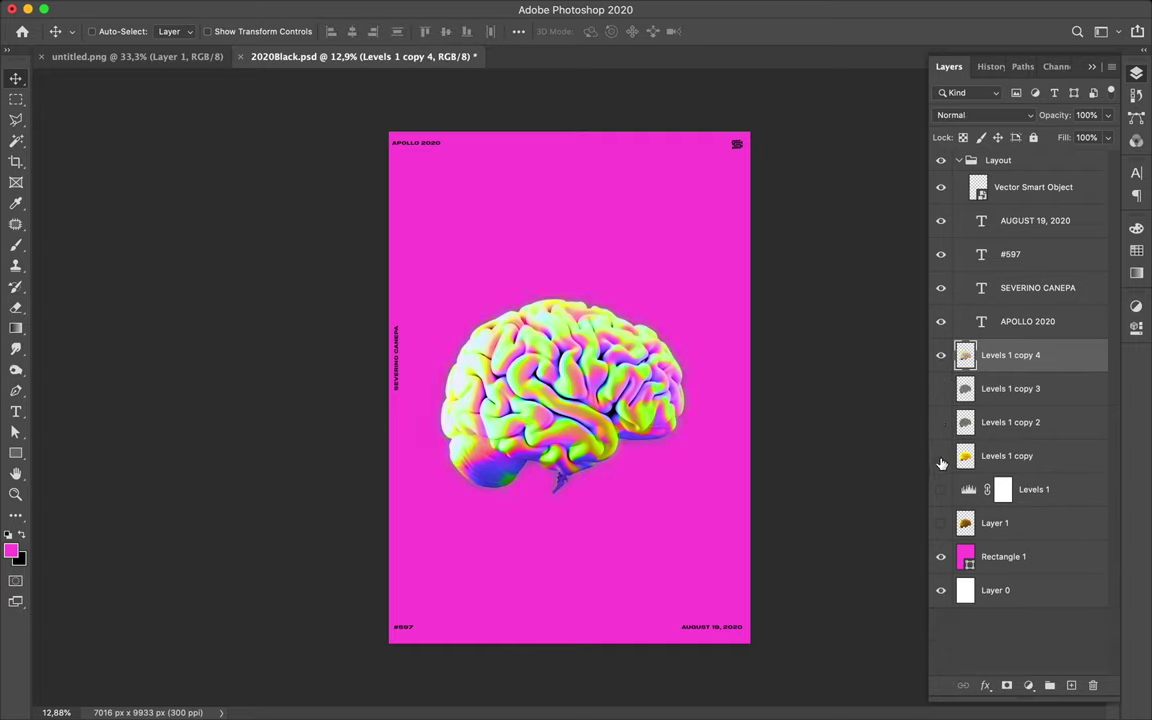
{"action": "left_click", "coordinate": [1010, 392]}
{"action": "left_click", "coordinate": [1000, 525], "text": "shift"}
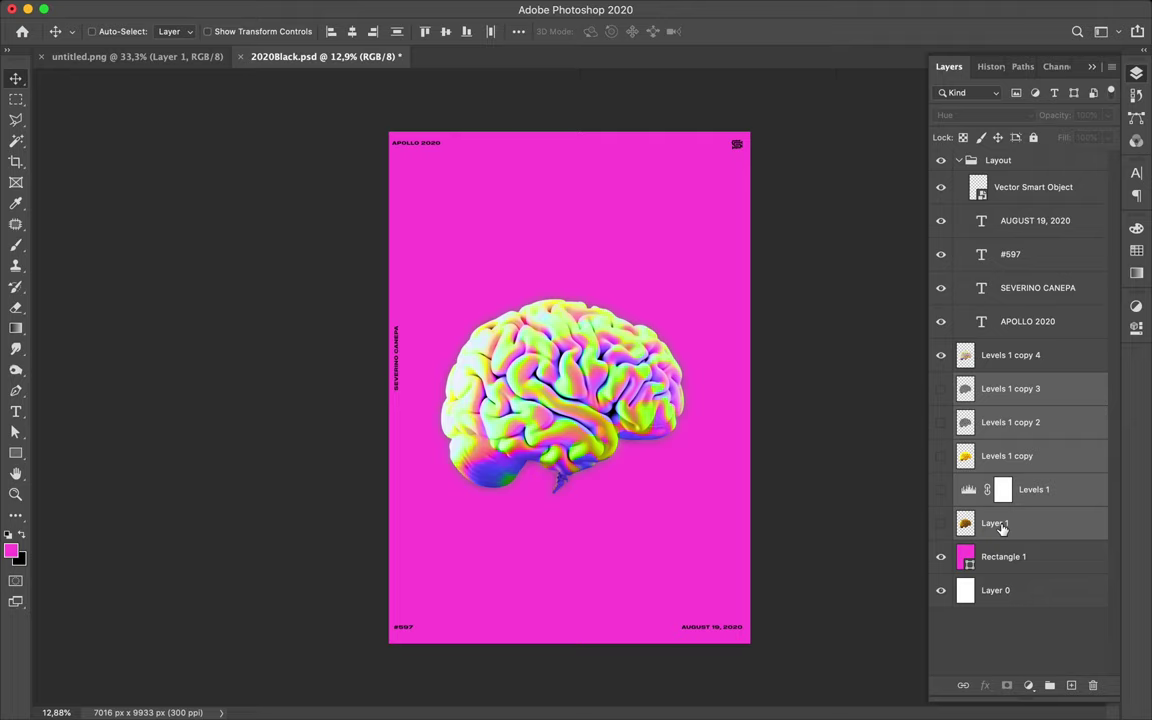
{"action": "left_click", "coordinate": [1049, 685]}
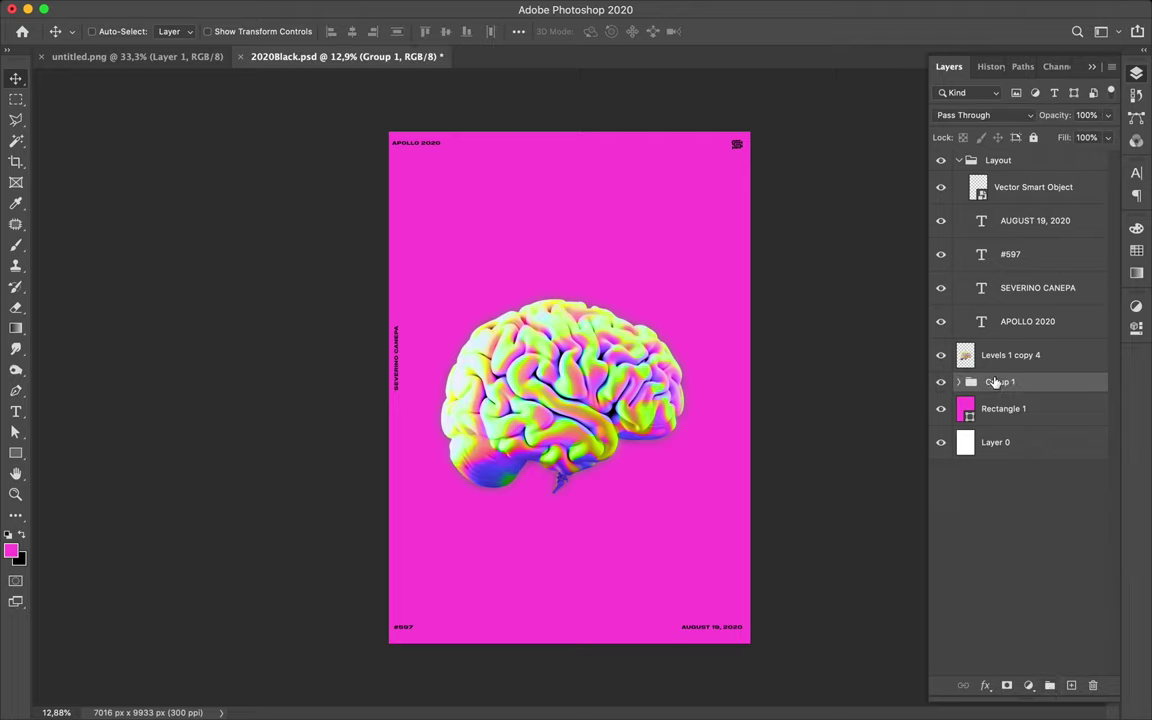
{"action": "double_click", "coordinate": [998, 382]}
{"action": "type", "text": "Brain"}
{"action": "key", "text": "Return"}
{"action": "left_click", "coordinate": [966, 355]}
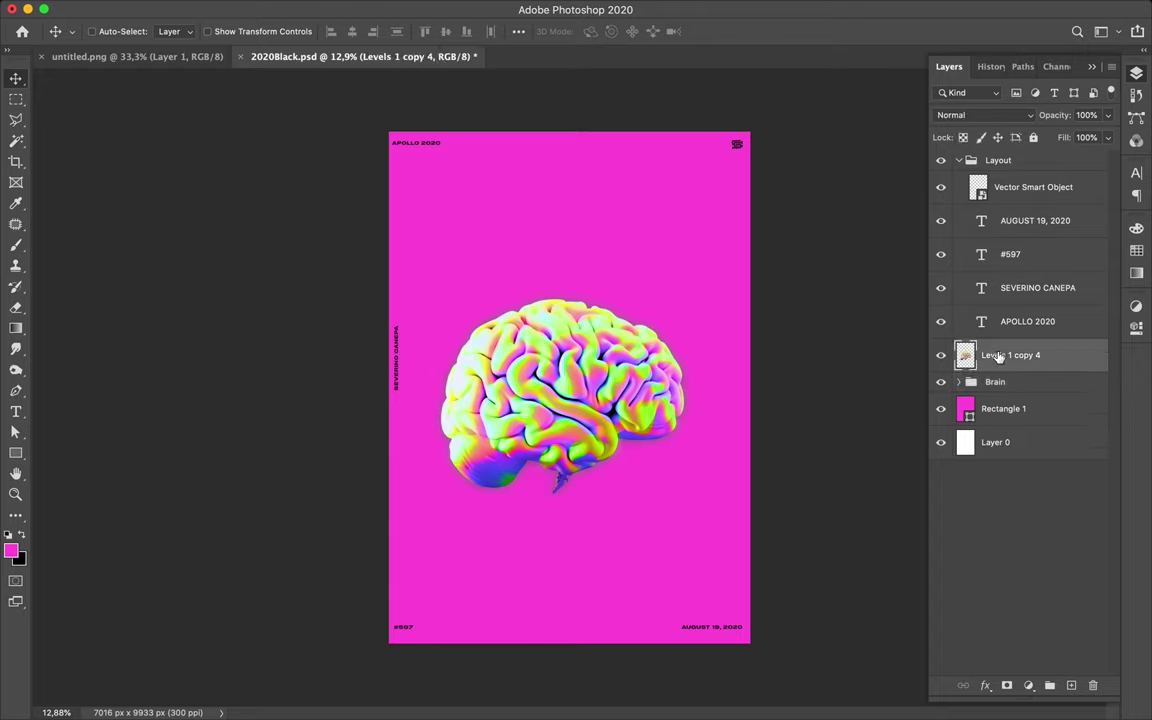
Add a Levels adjustment with black input around 48 and midtone gamma around 0.71
{"action": "left_click", "coordinate": [1028, 685]}
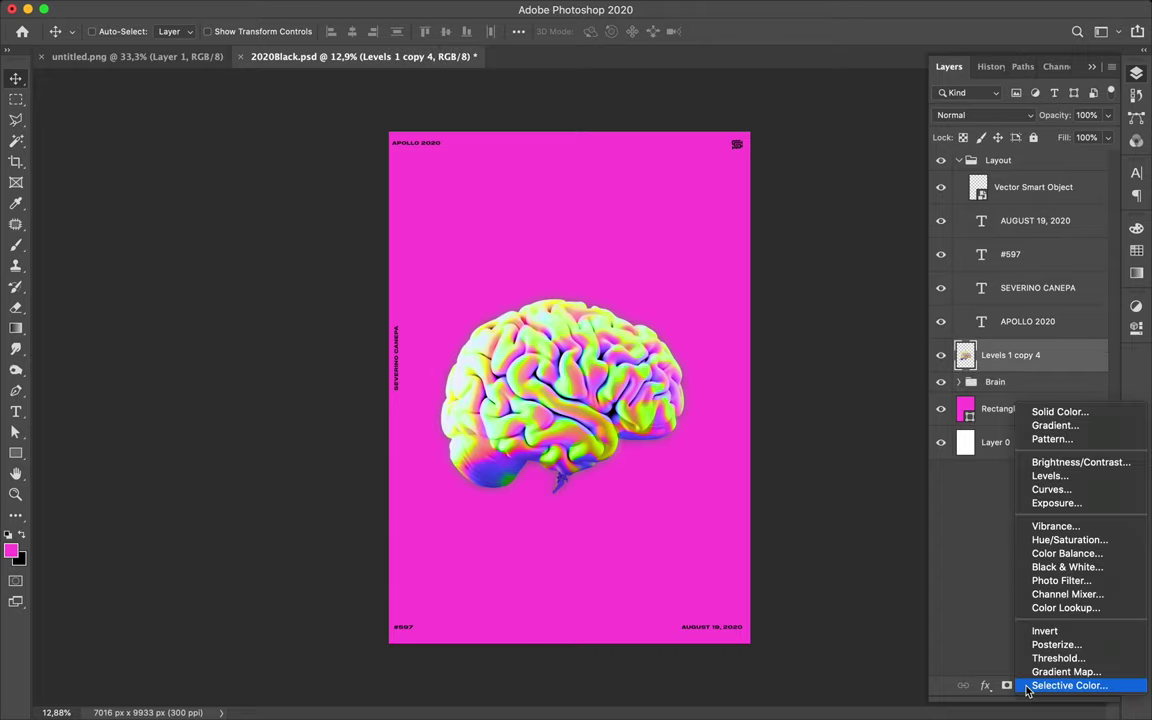
{"action": "left_click", "coordinate": [1047, 477]}
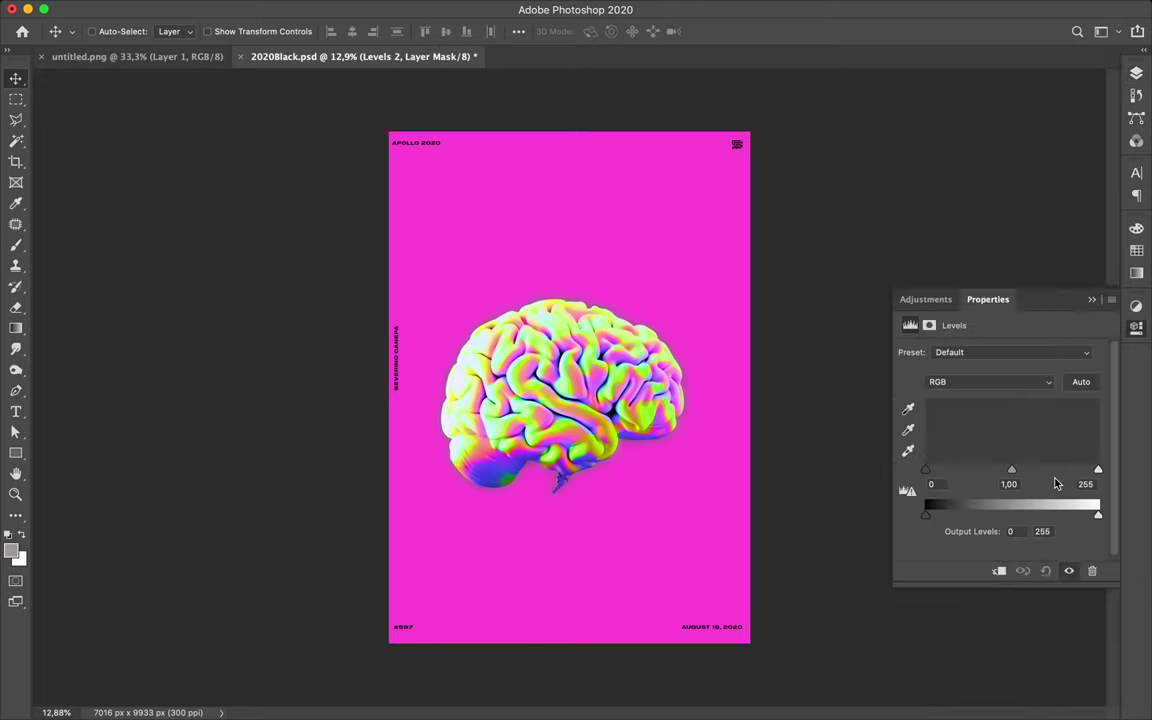
{"action": "left_click_drag", "start_coordinate": [931, 477], "coordinate": [970, 477]}
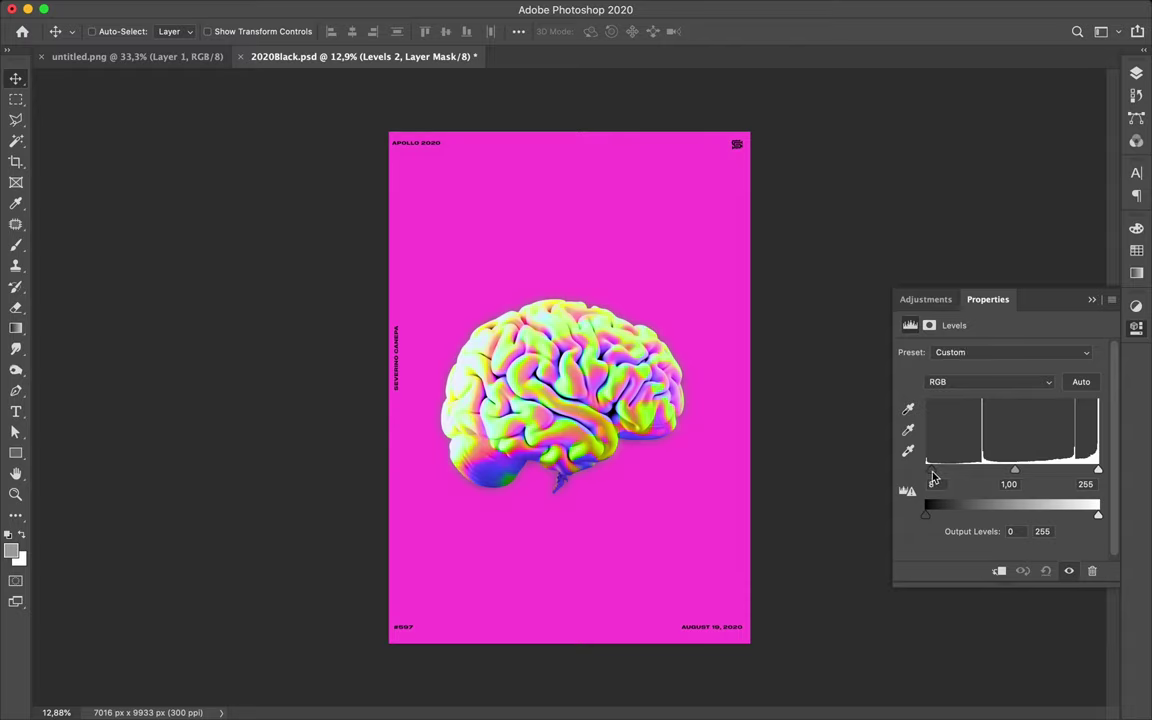
{"action": "left_click_drag", "start_coordinate": [970, 477], "coordinate": [1058, 473]}
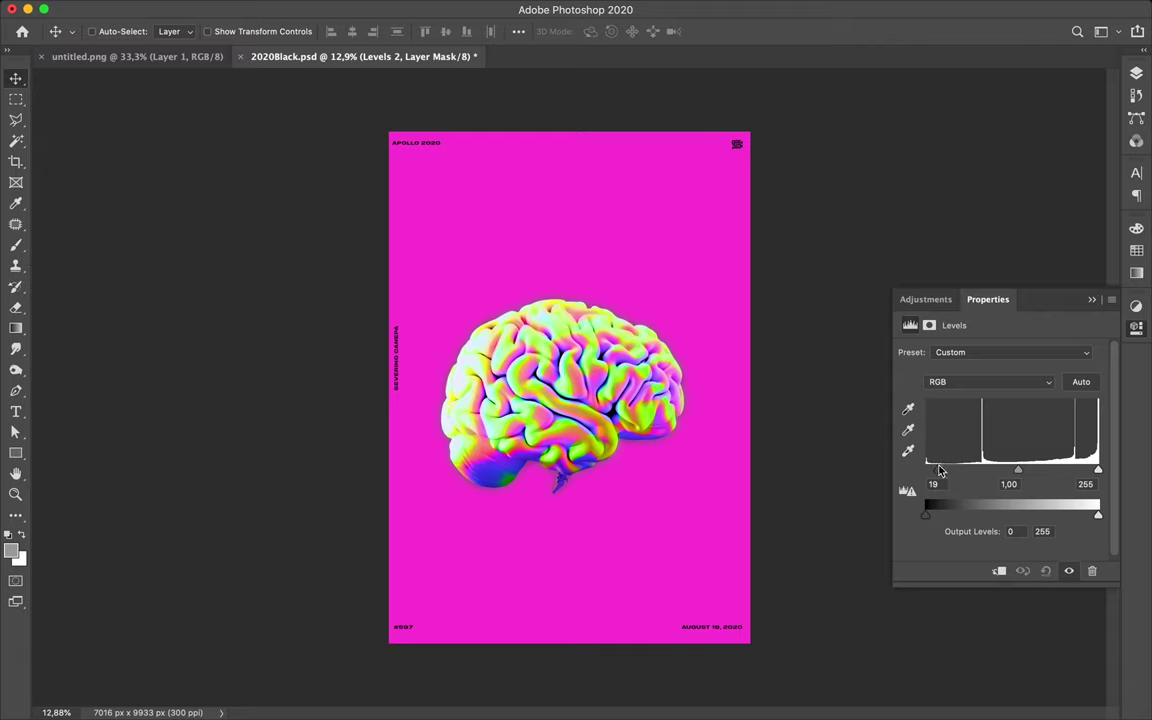
{"action": "left_click_drag", "start_coordinate": [939, 470], "coordinate": [940, 466]}
{"action": "left_click_drag", "start_coordinate": [1020, 472], "coordinate": [1034, 478]}
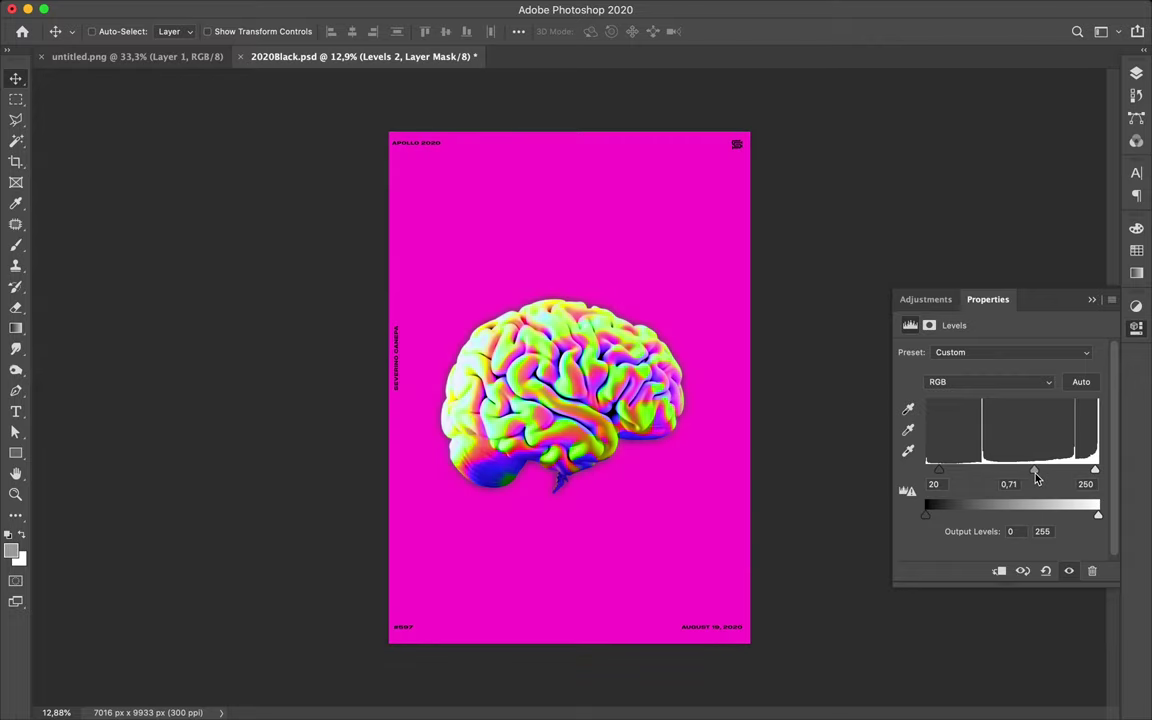
{"action": "left_click_drag", "start_coordinate": [941, 477], "coordinate": [958, 479]}
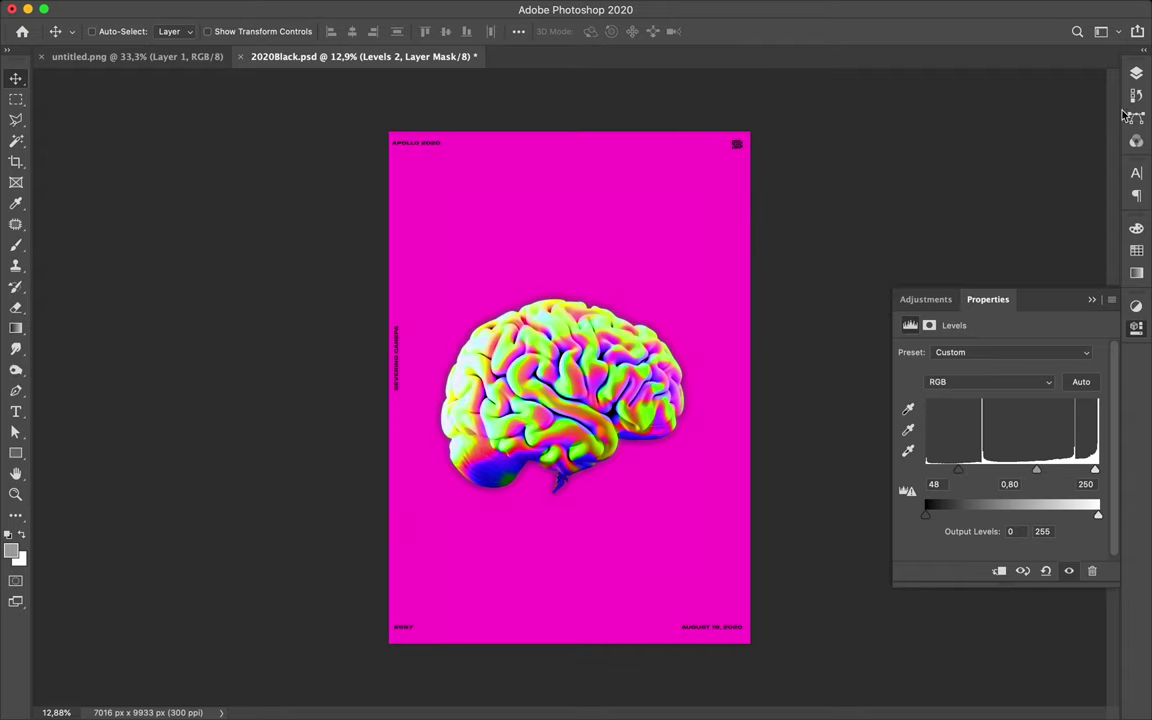
{"action": "key", "text": "F7"}
Clip Levels 2 to the brain layer and toggle it to compare the effect
{"action": "left_click", "coordinate": [1020, 372], "text": "alt"}
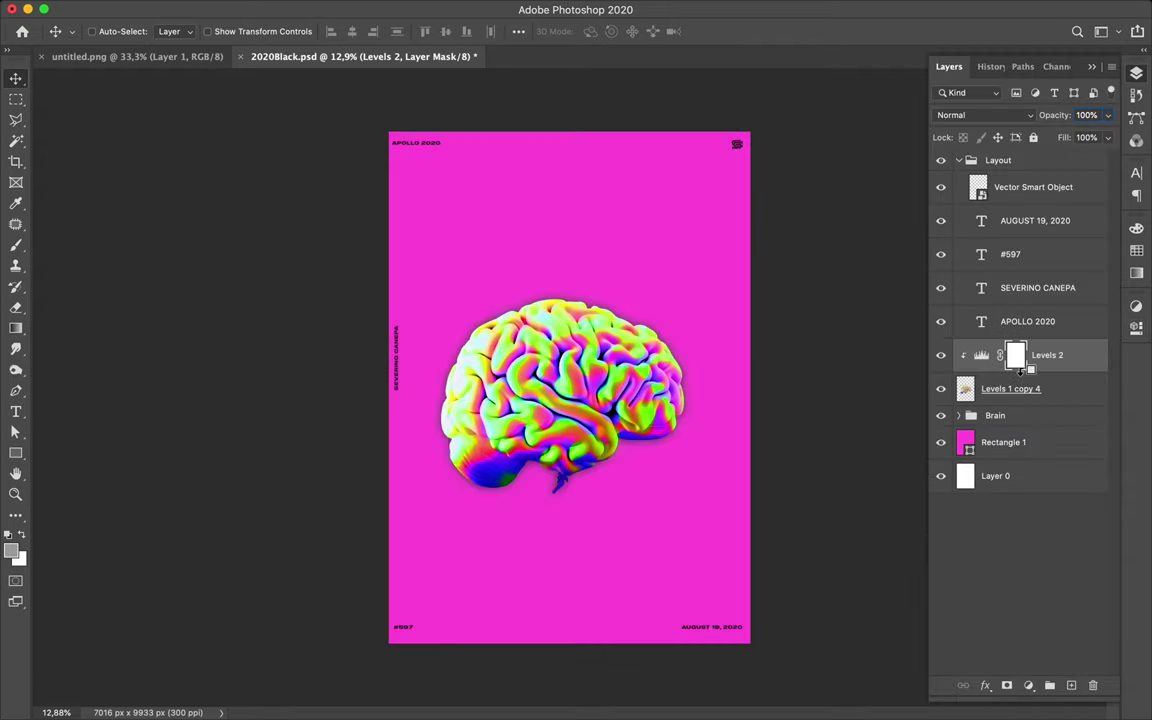
{"action": "left_click", "coordinate": [946, 357]}
{"action": "left_click", "coordinate": [942, 356]}
{"action": "left_click", "coordinate": [942, 356]}
{"action": "left_click", "coordinate": [942, 358]}
Change the Levels 2 input levels to 11, 1.41 and 255
{"action": "double_click", "coordinate": [981, 355]}
{"action": "left_click_drag", "start_coordinate": [958, 470], "coordinate": [934, 472]}
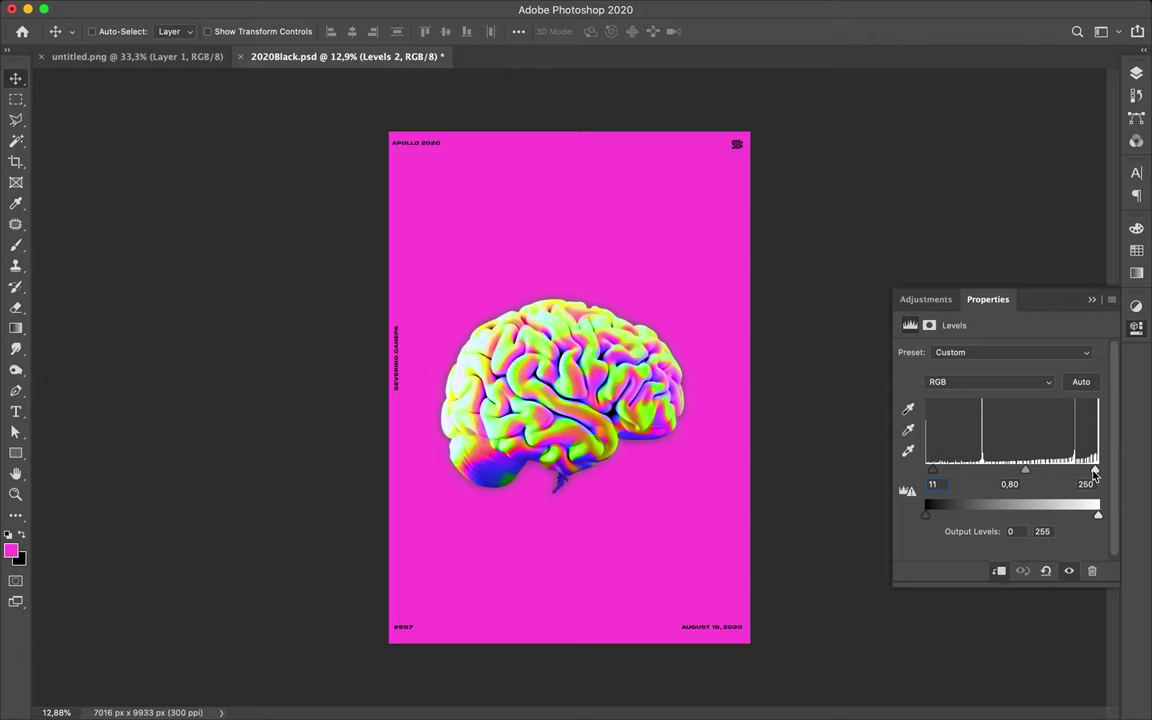
{"action": "left_click_drag", "start_coordinate": [1093, 477], "coordinate": [1107, 471]}
{"action": "mouse_move", "coordinate": [1025, 474]}
{"action": "left_mouse_down"}
{"action": "mouse_move", "coordinate": [939, 474]}
{"action": "mouse_move", "coordinate": [1127, 463]}
{"action": "mouse_move", "coordinate": [935, 456]}
{"action": "mouse_move", "coordinate": [1031, 461]}
{"action": "mouse_move", "coordinate": [966, 462]}
{"action": "left_mouse_up"}
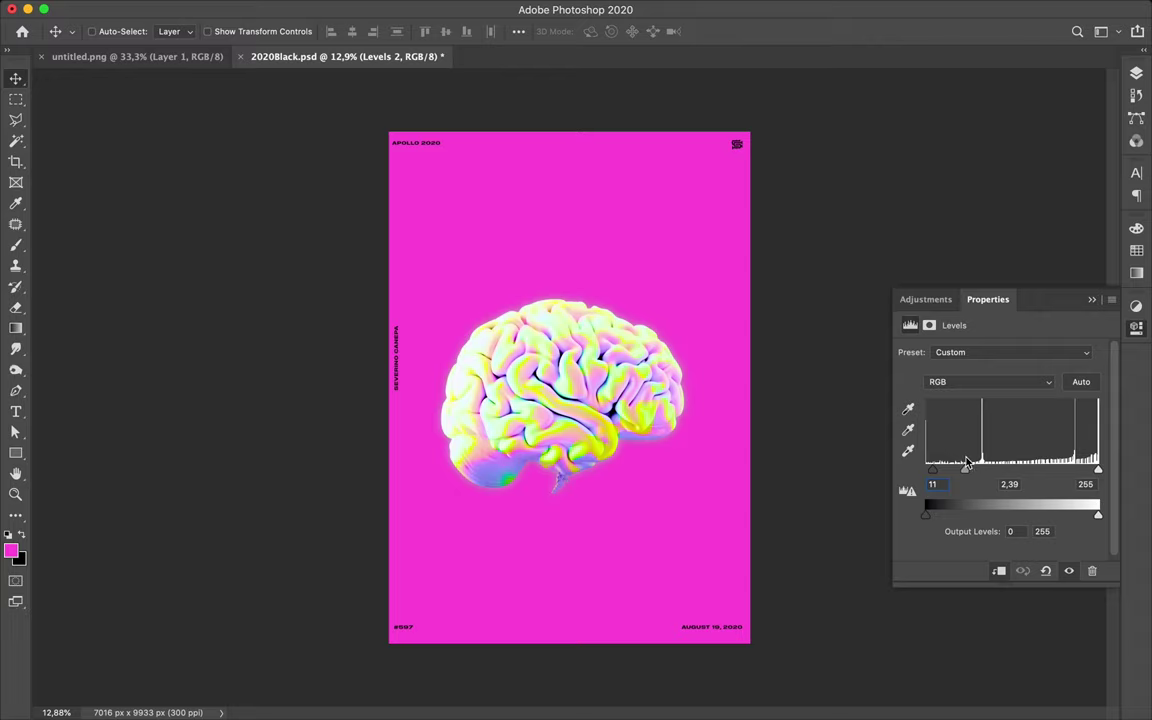
{"action": "left_click_drag", "start_coordinate": [973, 462], "coordinate": [986, 463]}
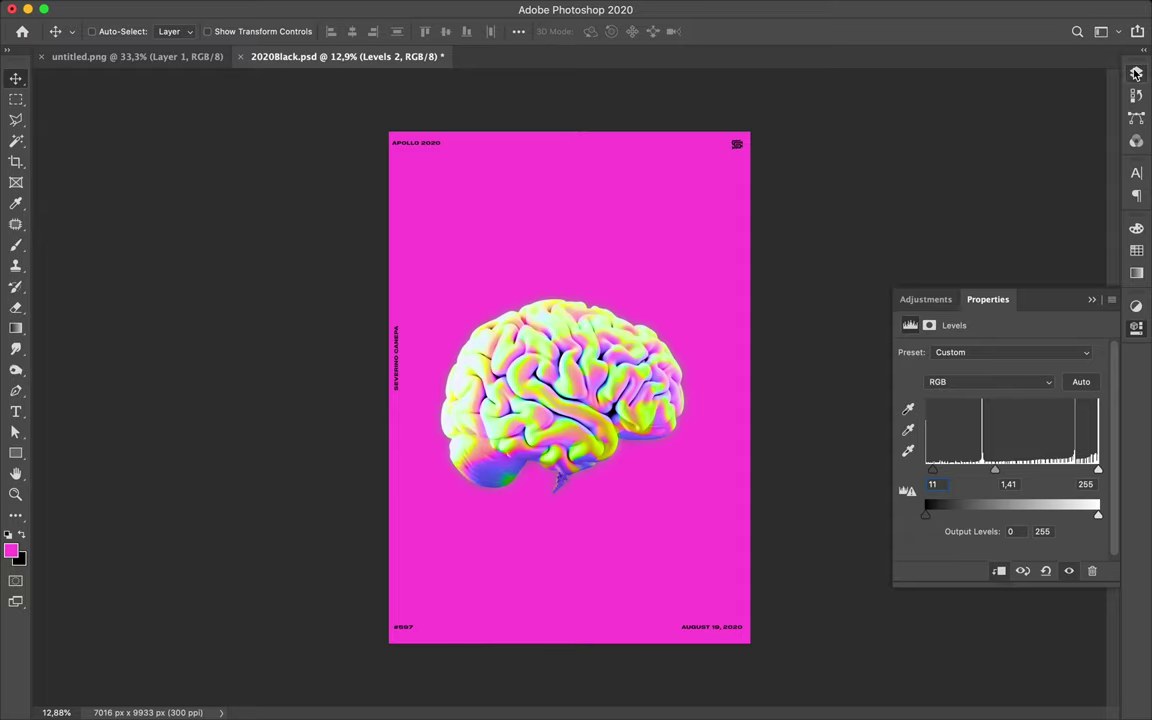
{"action": "key", "text": "F7"}
{"action": "left_click", "coordinate": [958, 416]}
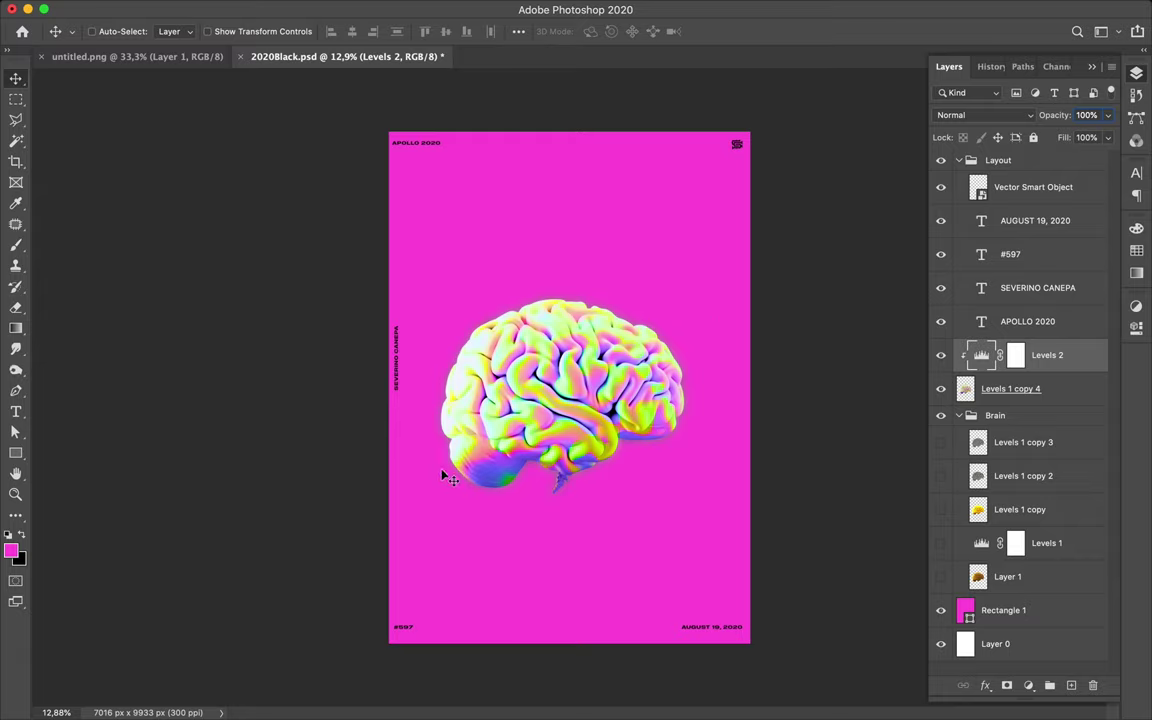
Load the brain outline, invert it and try deleting the surroundings, dismissing the resulting error
{"action": "key", "text": "ctrl"}
{"action": "left_click", "coordinate": [978, 510], "text": "ctrl"}
{"action": "key", "text": "ctrl+shift+i"}
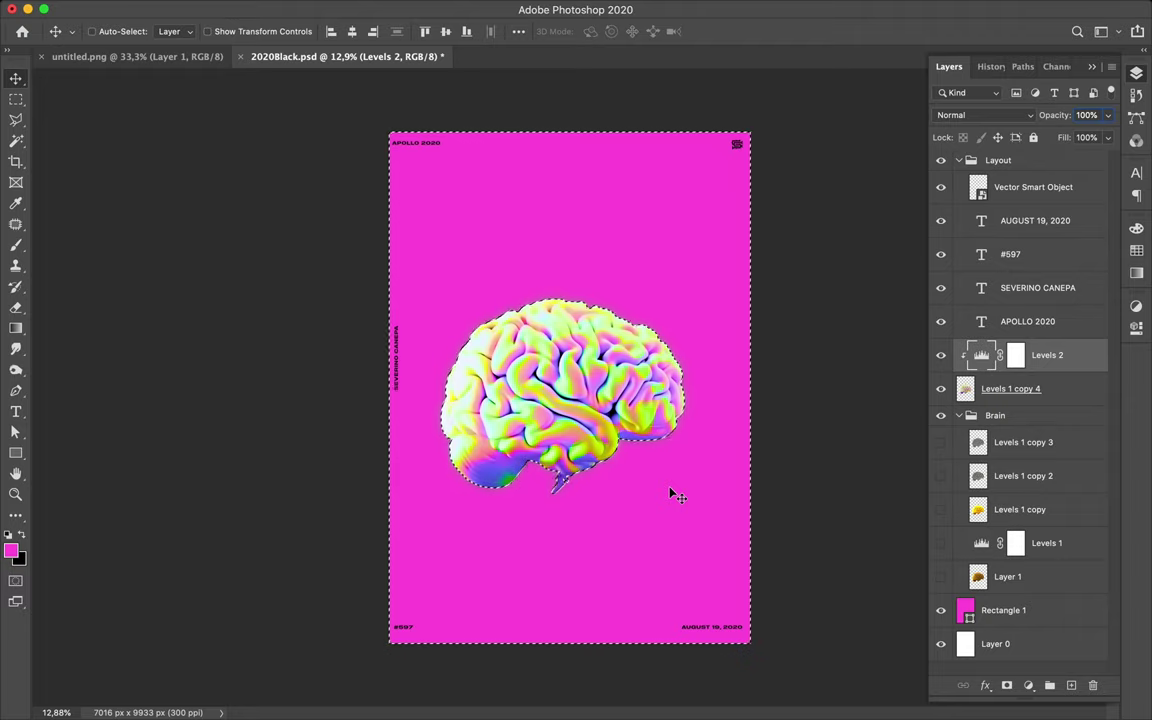
{"action": "key", "text": "BackSpace"}
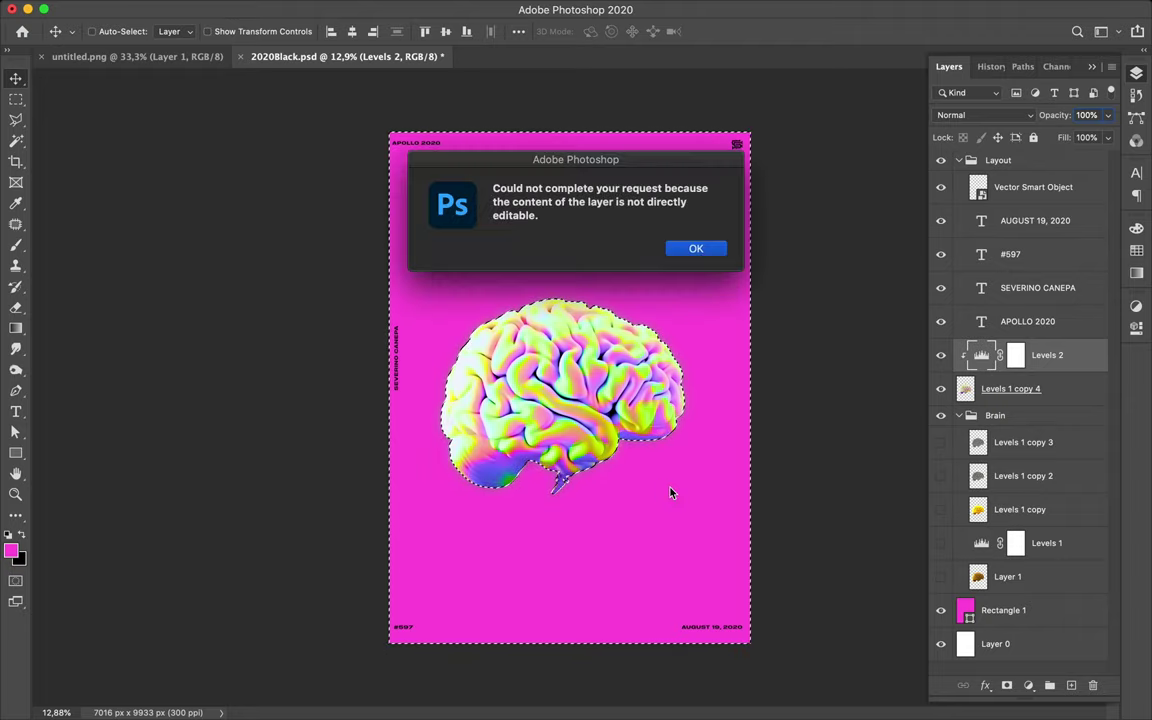
{"action": "left_click", "coordinate": [695, 247]}
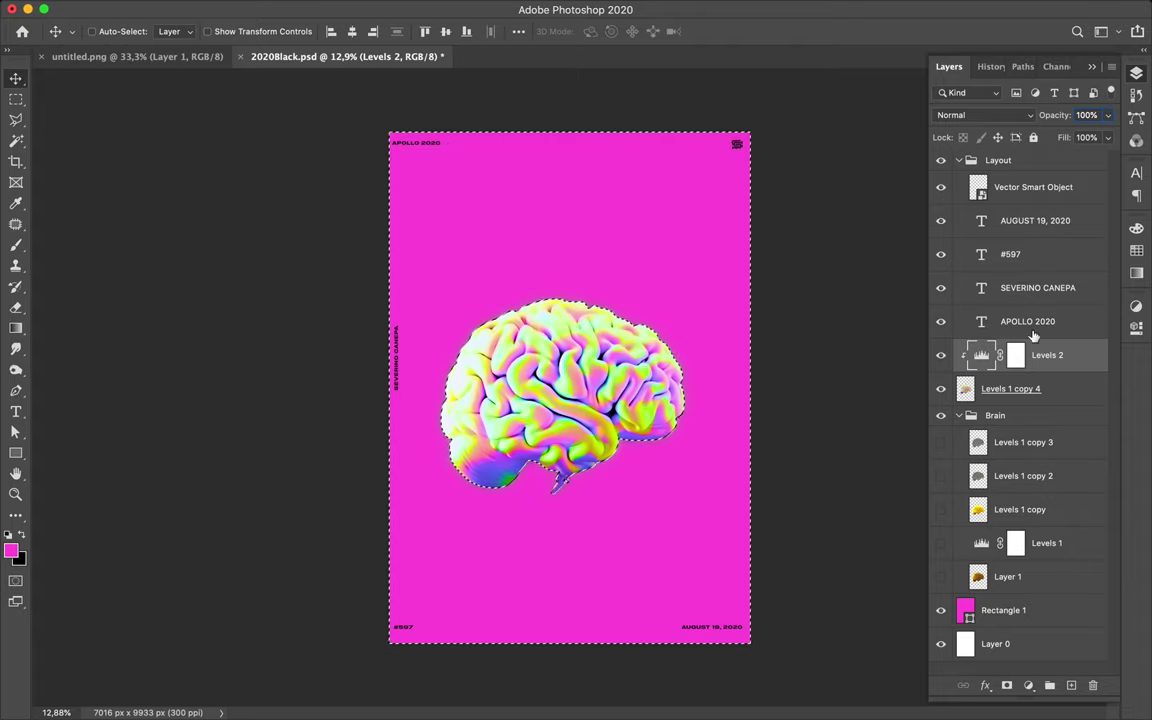
Select Levels 1 copy 4 and clear the selection with the Marquee tool
{"action": "left_click", "coordinate": [1052, 390]}
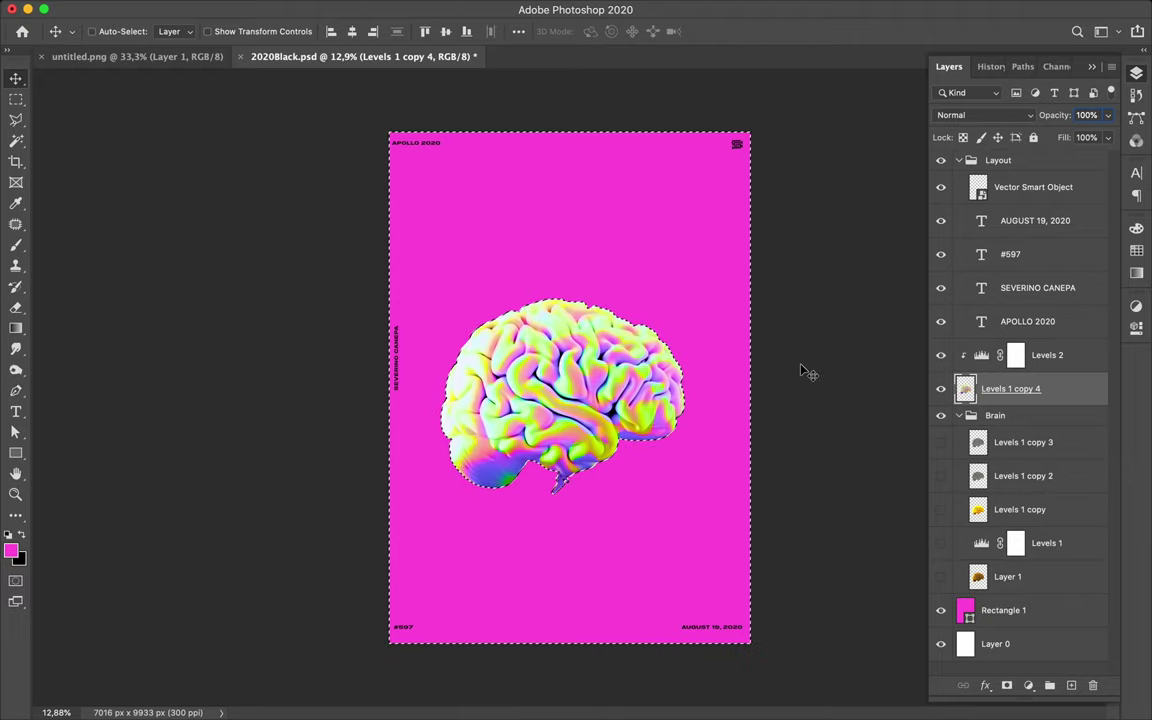
{"action": "key", "text": "m"}
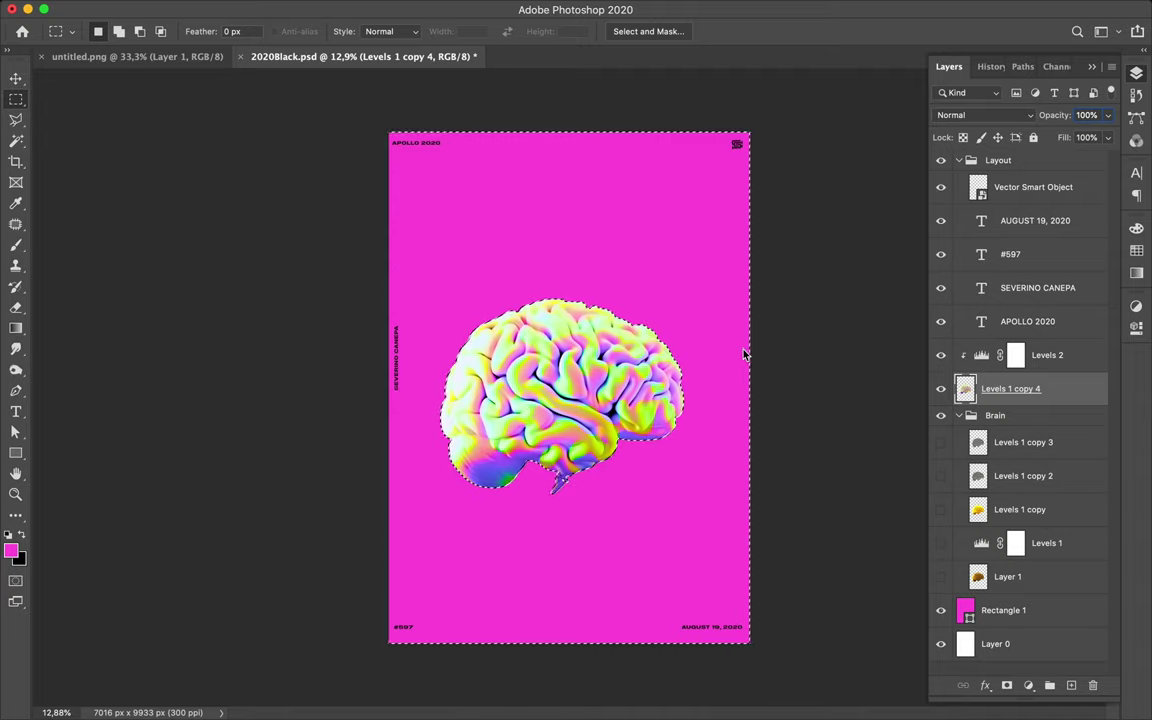
{"action": "left_click", "coordinate": [656, 318]}
{"action": "key", "text": "v"}
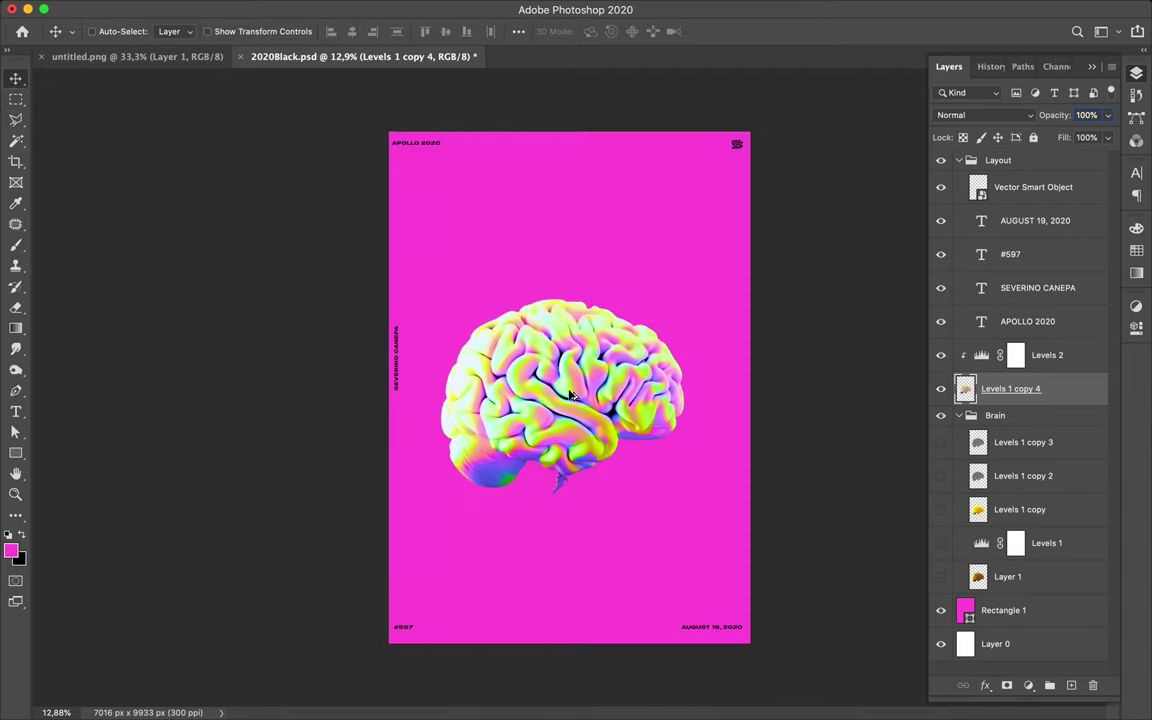
Place a brain copy near the top and shrink it to about 40%
{"action": "left_click_drag", "start_coordinate": [570, 410], "coordinate": [628, 358]}
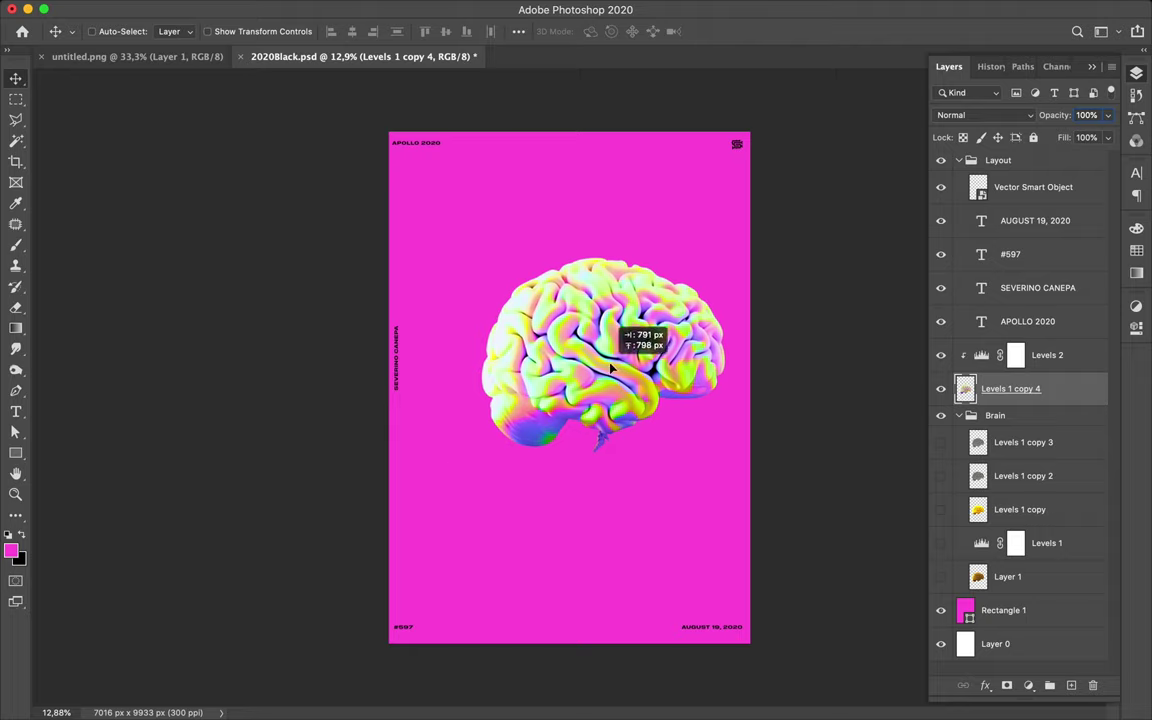
{"action": "mouse_move", "coordinate": [648, 356]}
{"action": "left_mouse_down"}
{"action": "mouse_move", "coordinate": [561, 488]}
{"action": "mouse_move", "coordinate": [541, 300]}
{"action": "left_mouse_up"}
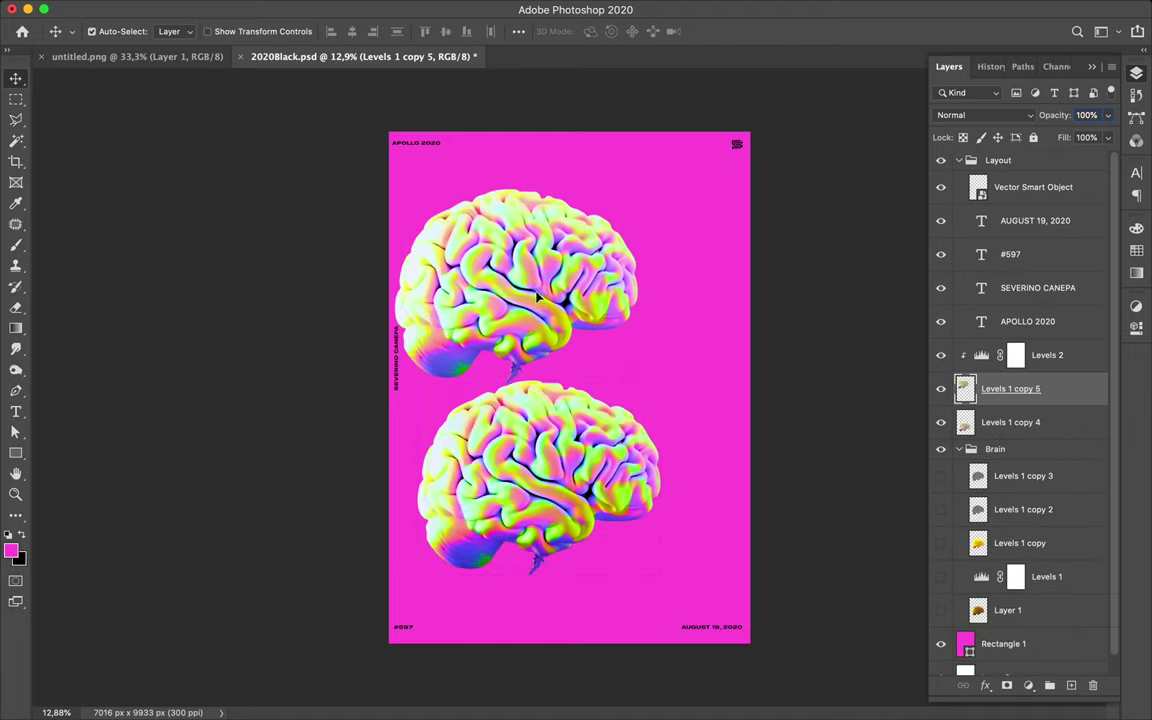
{"action": "key", "text": "ctrl+t"}
{"action": "left_click_drag", "start_coordinate": [636, 286], "coordinate": [474, 288]}
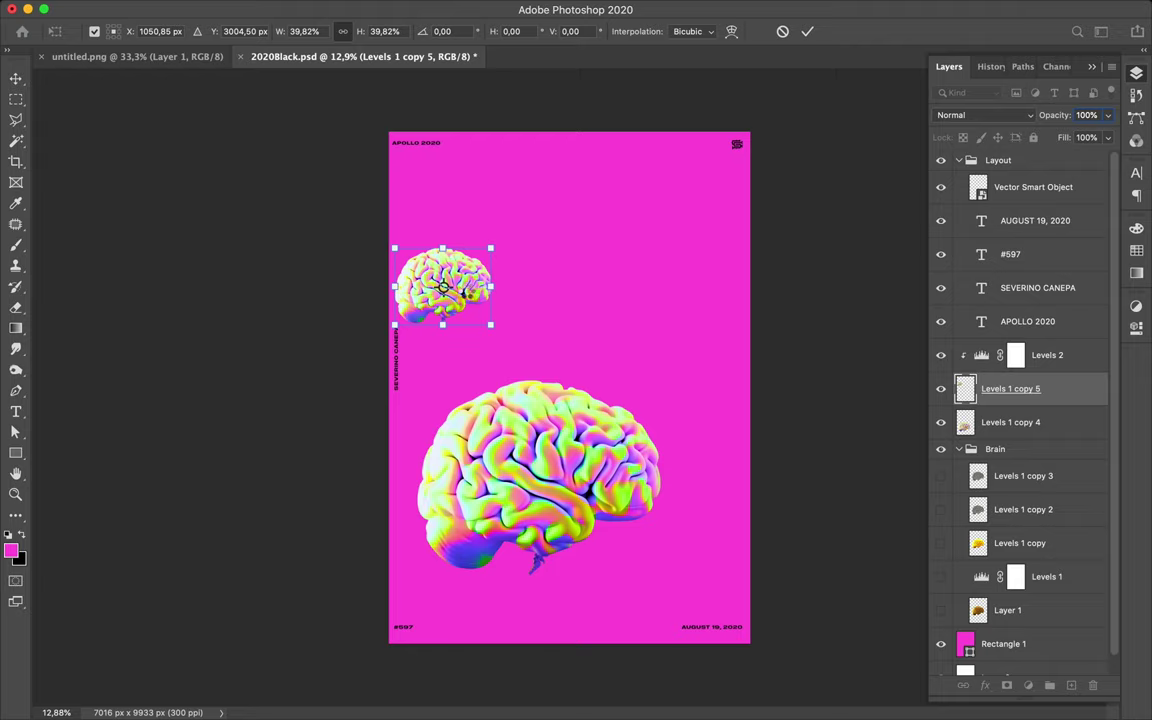
{"action": "key", "text": "Return"}
Copy the small brain to the lower right and enlarge it to about 146%
{"action": "left_click_drag", "start_coordinate": [472, 295], "coordinate": [740, 566]}
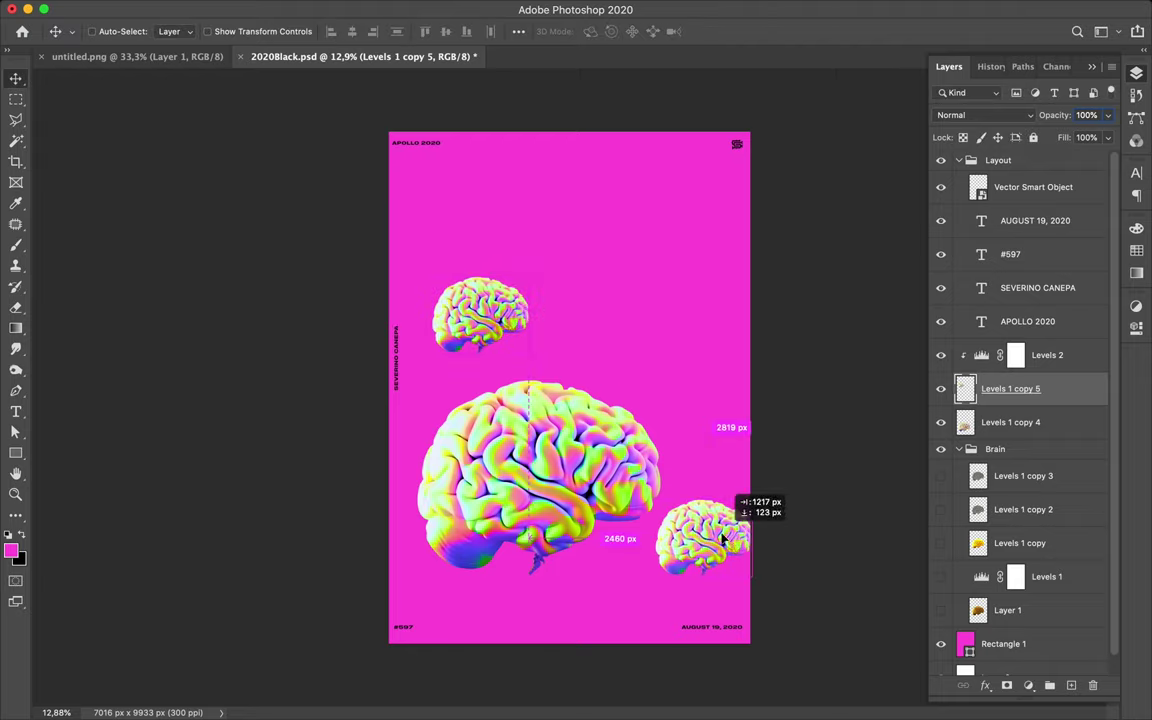
{"action": "key", "text": "ctrl+t"}
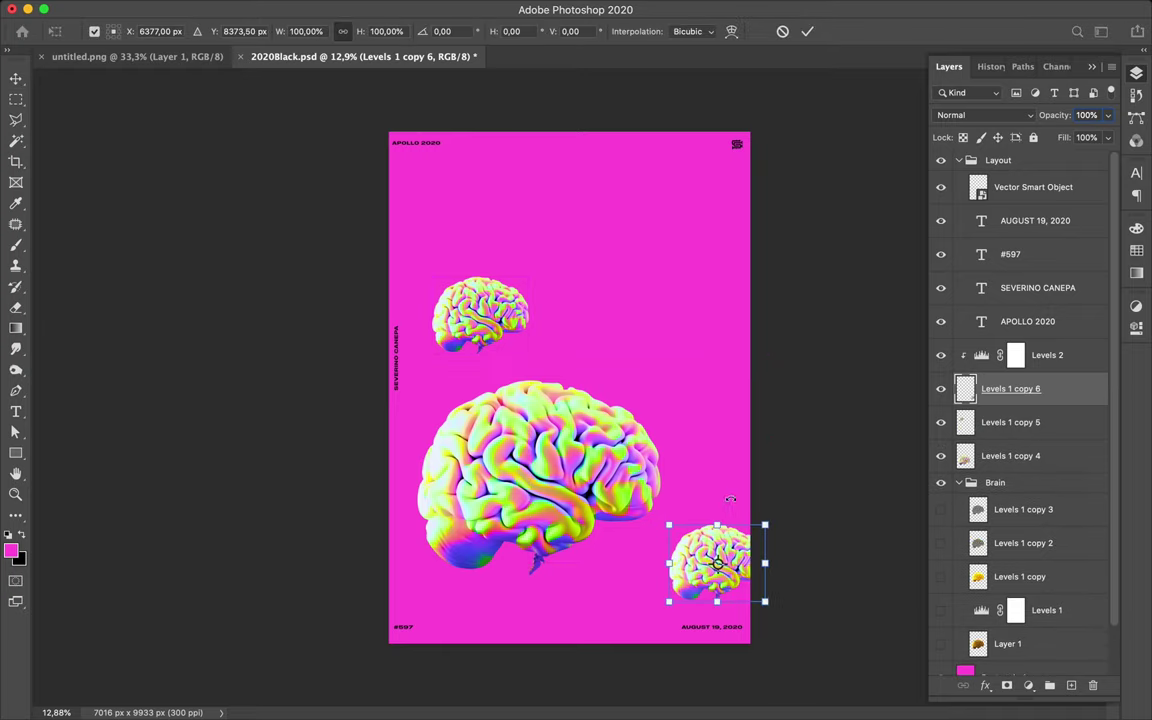
{"action": "left_click_drag", "start_coordinate": [716, 526], "coordinate": [716, 488]}
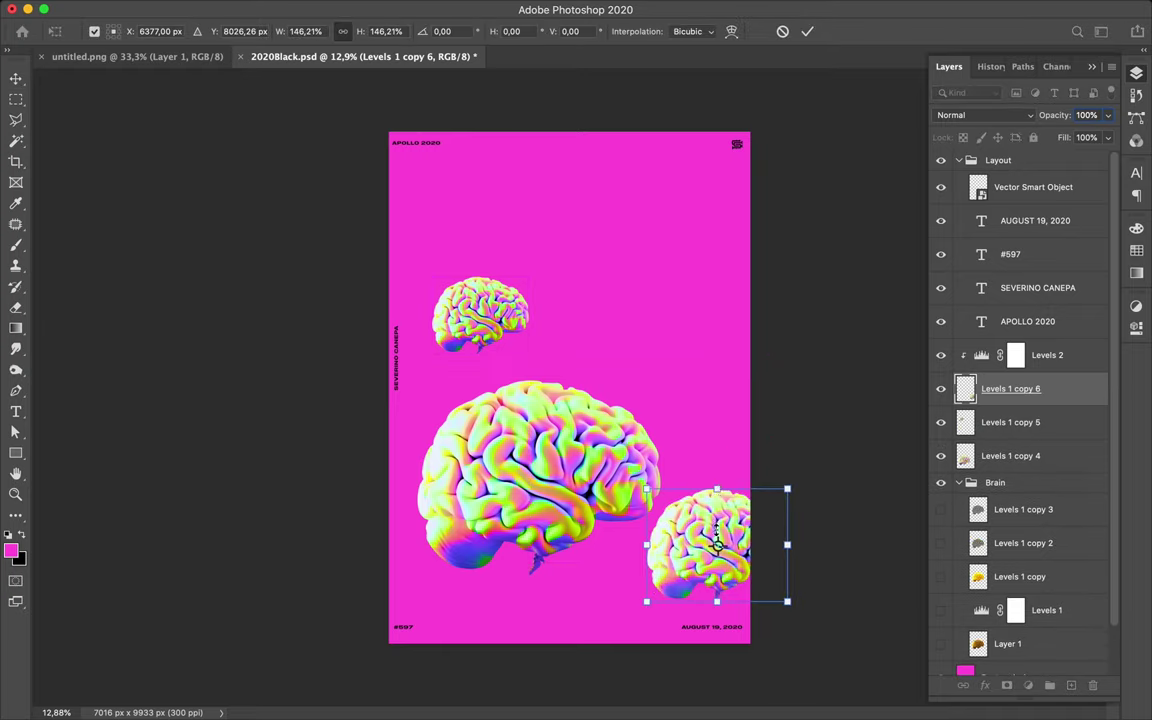
{"action": "key", "text": "Return"}
{"action": "left_click_drag", "start_coordinate": [716, 540], "coordinate": [711, 550]}
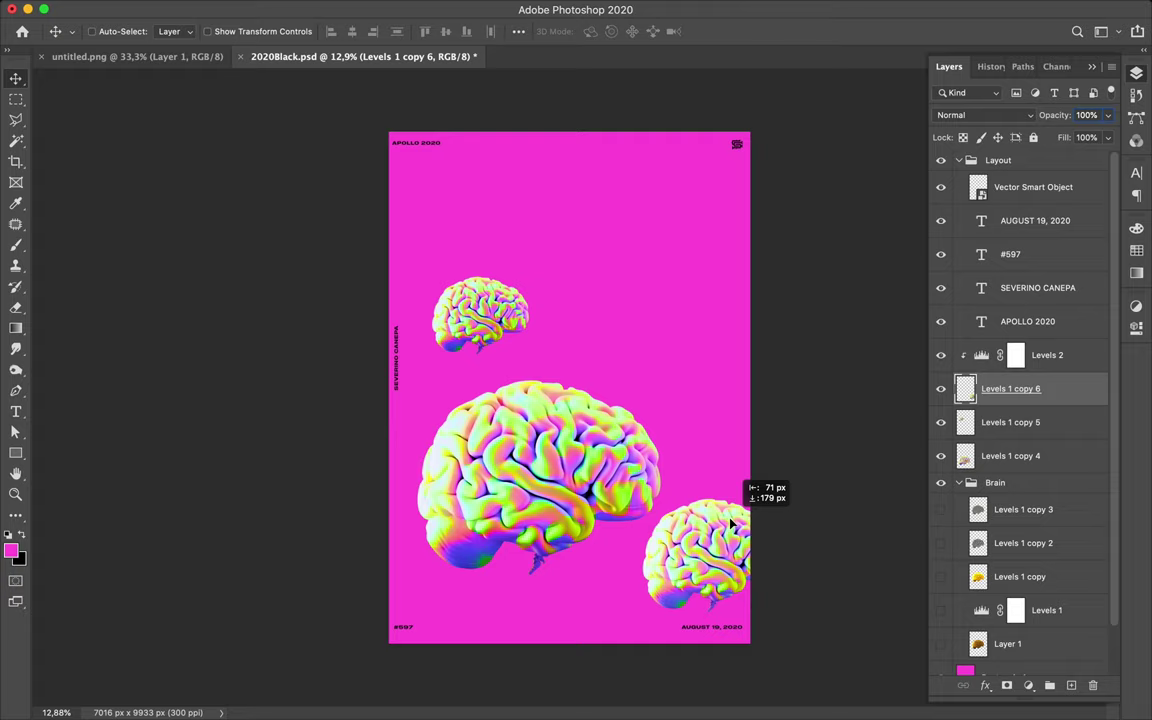
Place another brain copy at the upper right, shrunk to about 30%
{"action": "left_click_drag", "start_coordinate": [717, 347], "coordinate": [703, 292]}
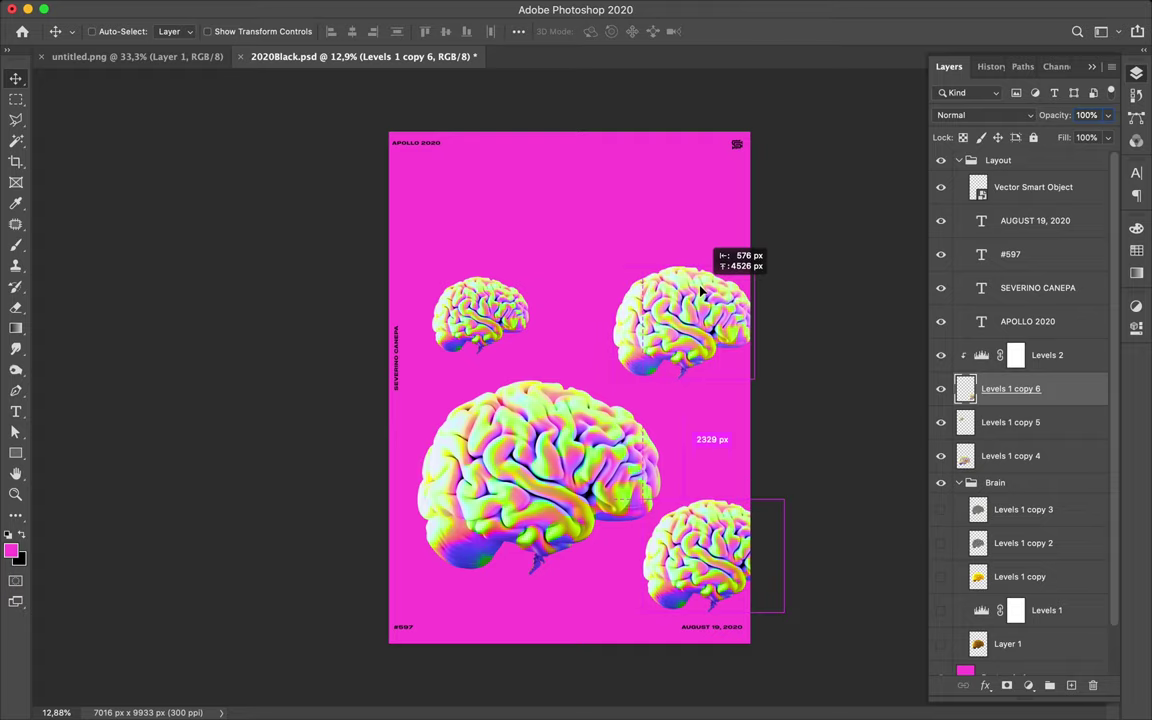
{"action": "key", "text": "ctrl+t"}
{"action": "left_click_drag", "start_coordinate": [758, 312], "coordinate": [650, 338]}
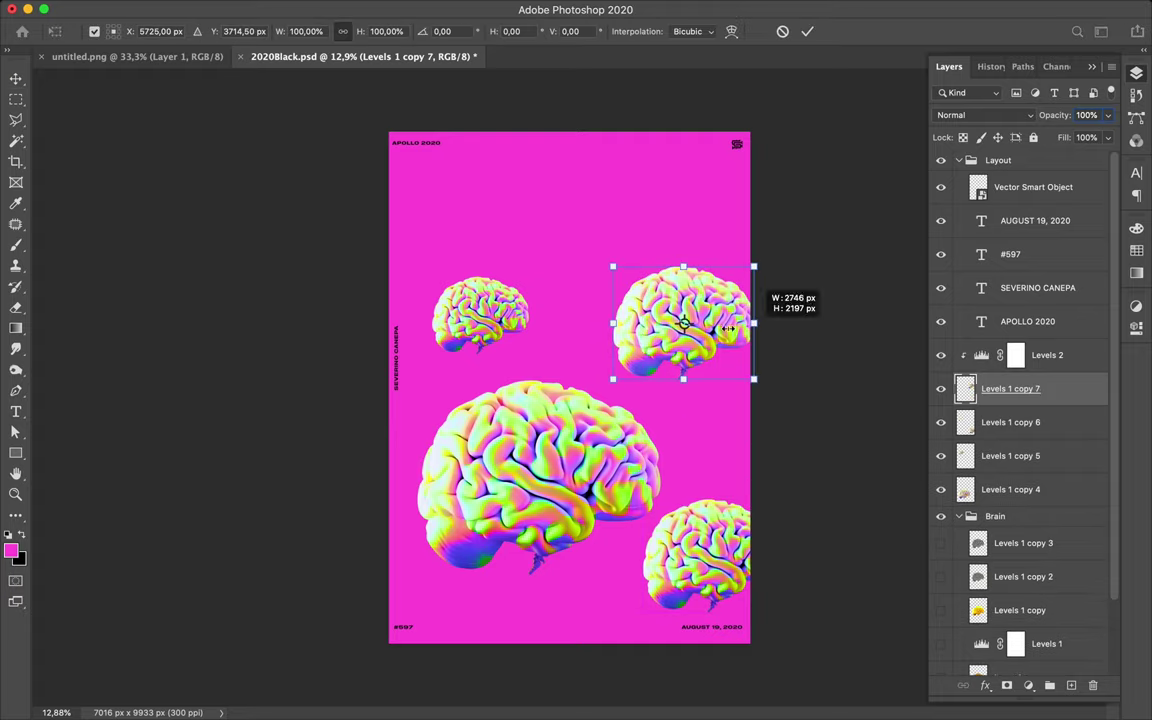
{"action": "mouse_move", "coordinate": [650, 338]}
{"action": "left_mouse_down"}
{"action": "mouse_move", "coordinate": [591, 370]}
{"action": "mouse_move", "coordinate": [393, 434]}
{"action": "left_mouse_up"}
{"action": "key", "text": "Return"}
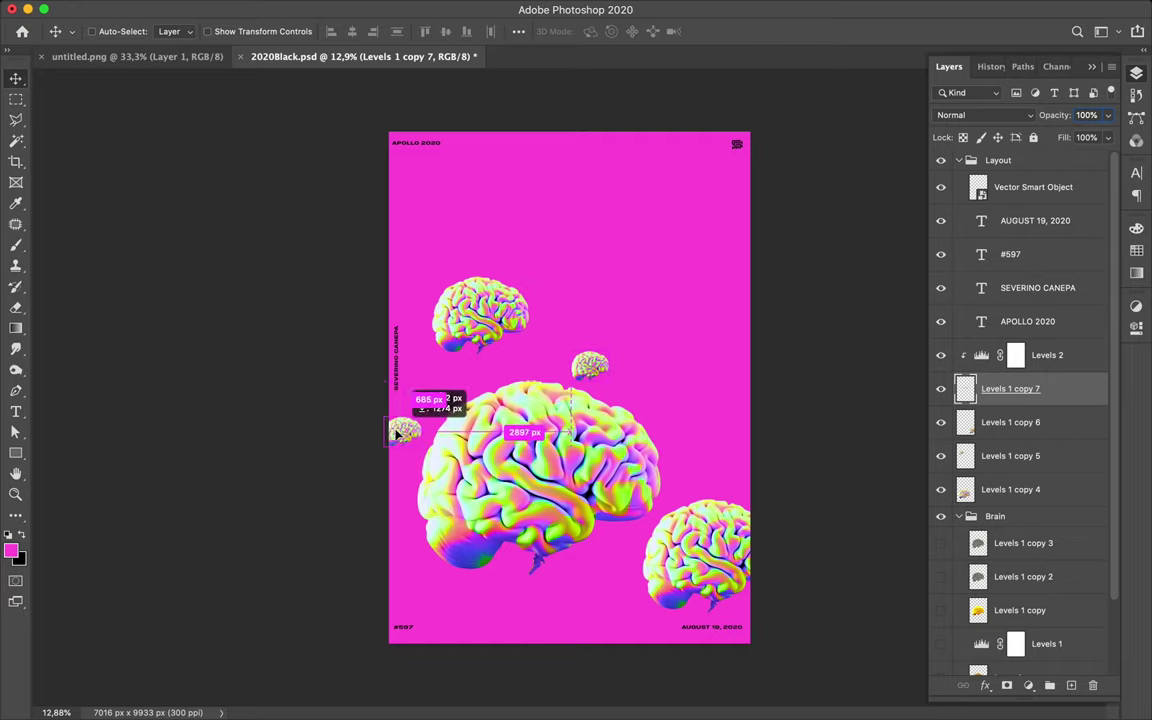
Enlarge the left brain about 265% and push it partly off the left edge
{"action": "key", "text": "ctrl+t"}
{"action": "left_click_drag", "start_coordinate": [410, 419], "coordinate": [488, 356]}
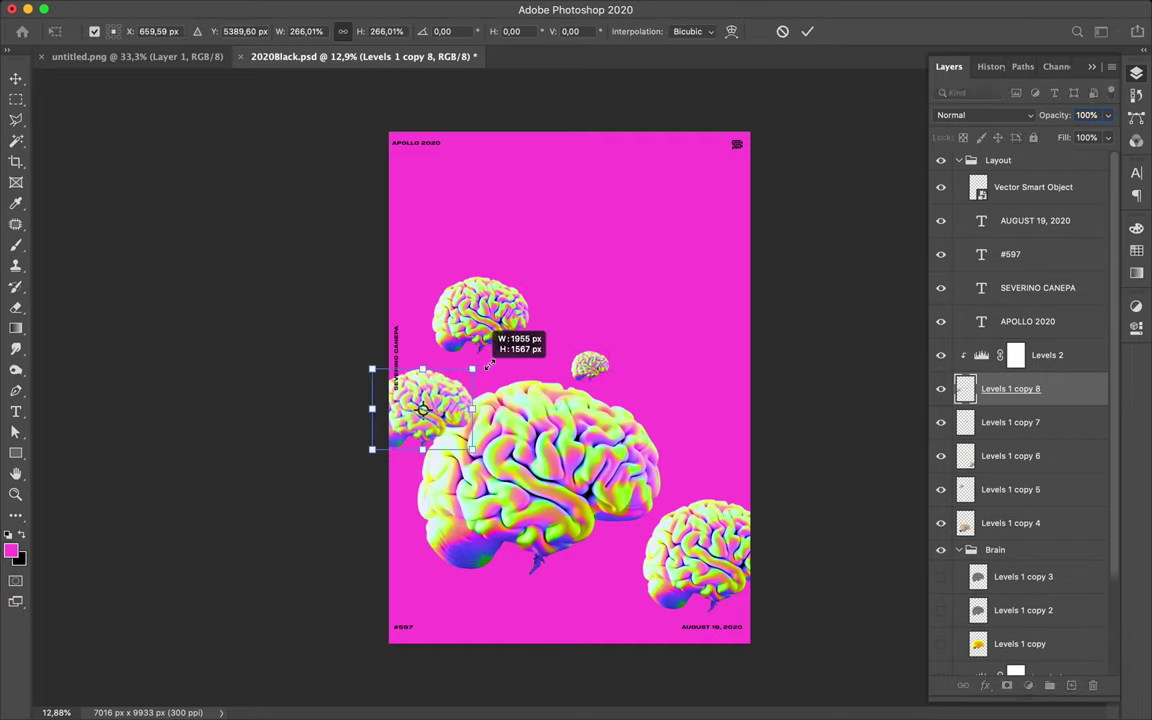
{"action": "mouse_move", "coordinate": [433, 402]}
{"action": "left_mouse_down"}
{"action": "mouse_move", "coordinate": [385, 395]}
{"action": "mouse_move", "coordinate": [480, 398]}
{"action": "left_mouse_up"}
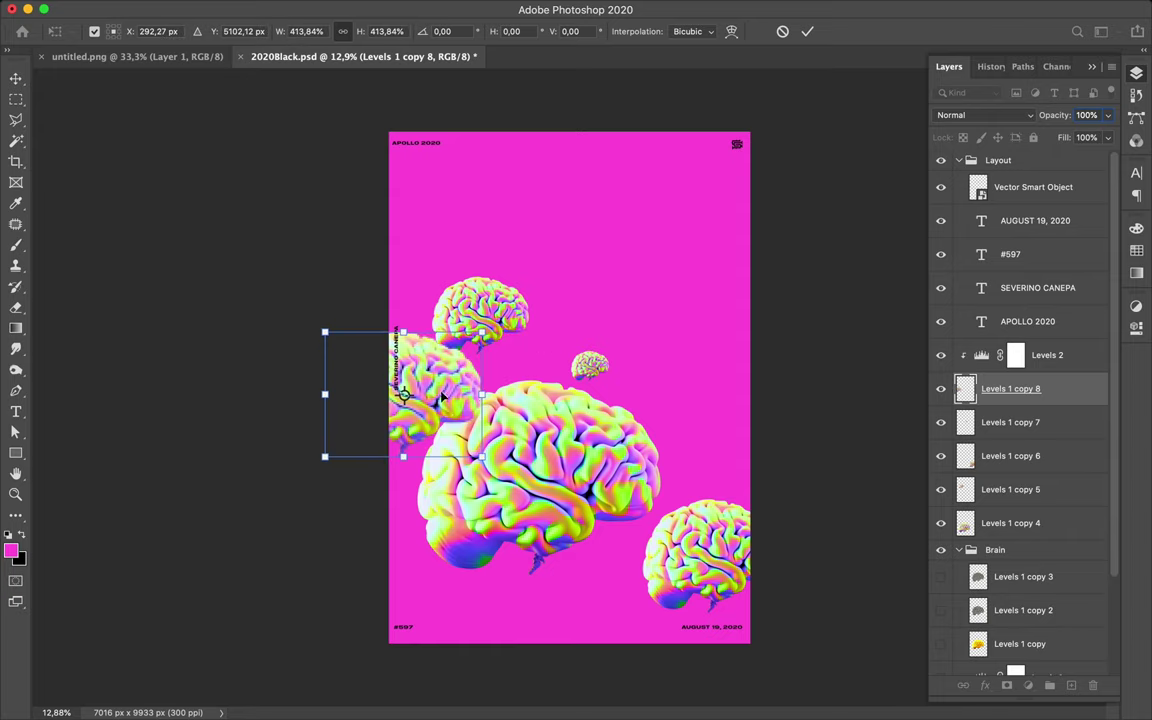
{"action": "key", "text": "Return"}
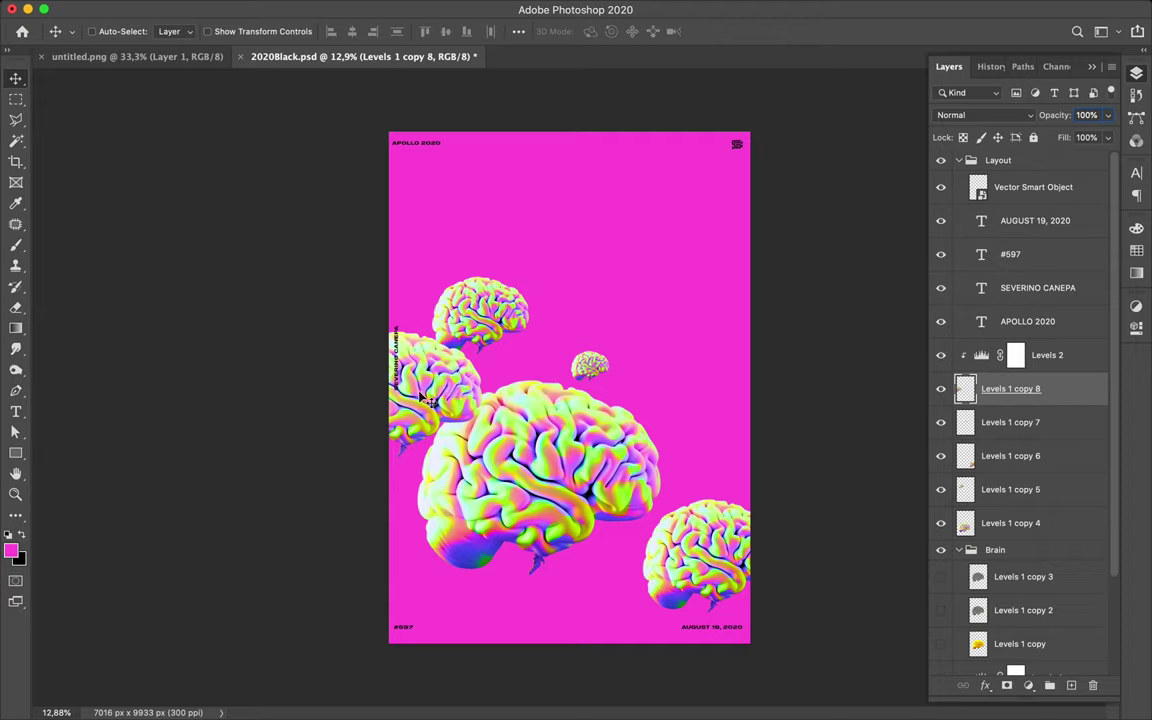
{"action": "mouse_move", "coordinate": [459, 394]}
{"action": "left_mouse_down"}
{"action": "mouse_move", "coordinate": [449, 392]}
{"action": "mouse_move", "coordinate": [469, 372]}
{"action": "left_mouse_up"}
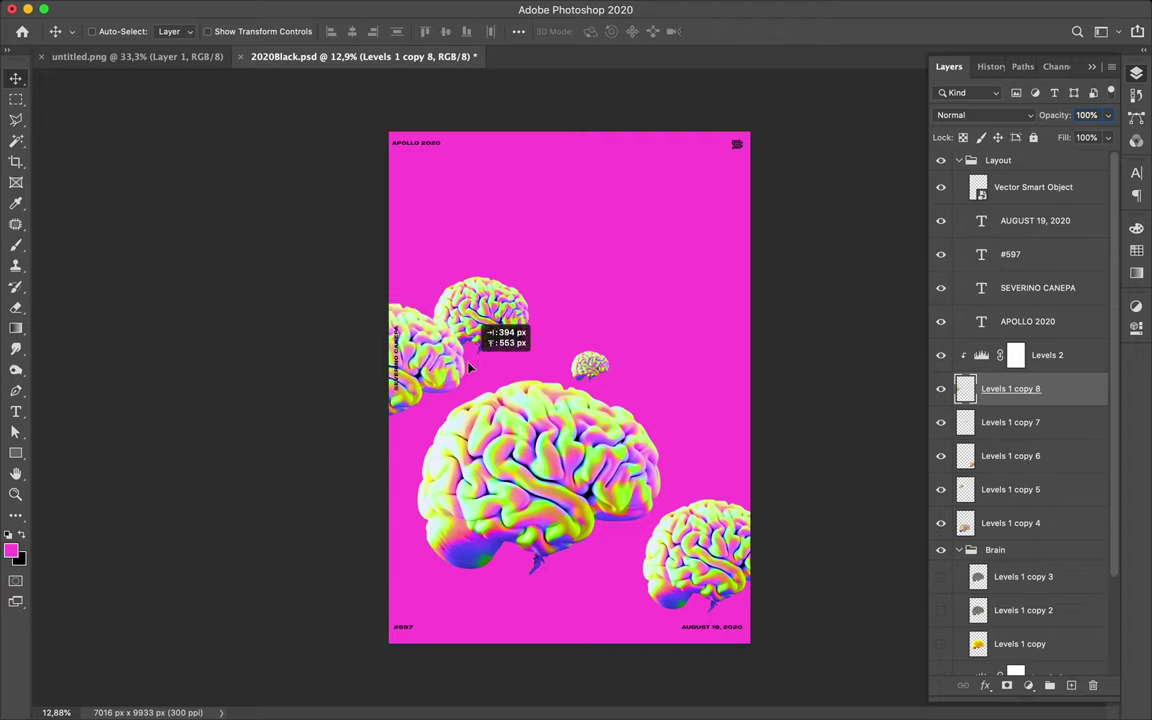
{"action": "left_click", "coordinate": [579, 445], "text": "ctrl"}
Copy the central brain to the upper right, then scale the central brain to 120% and shift it down-left
{"action": "key", "text": "ctrl+t"}
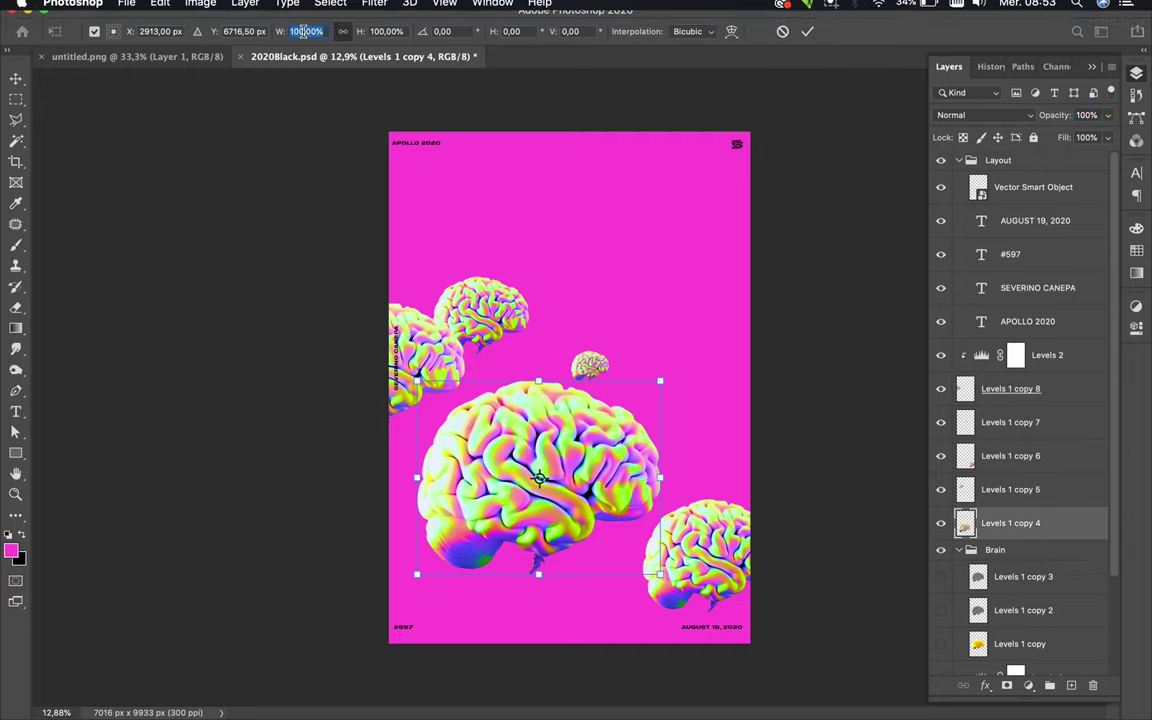
{"action": "key", "text": "Return"}
{"action": "mouse_move", "coordinate": [481, 540]}
{"action": "left_mouse_down"}
{"action": "mouse_move", "coordinate": [713, 345]}
{"action": "mouse_move", "coordinate": [488, 527]}
{"action": "left_mouse_up"}
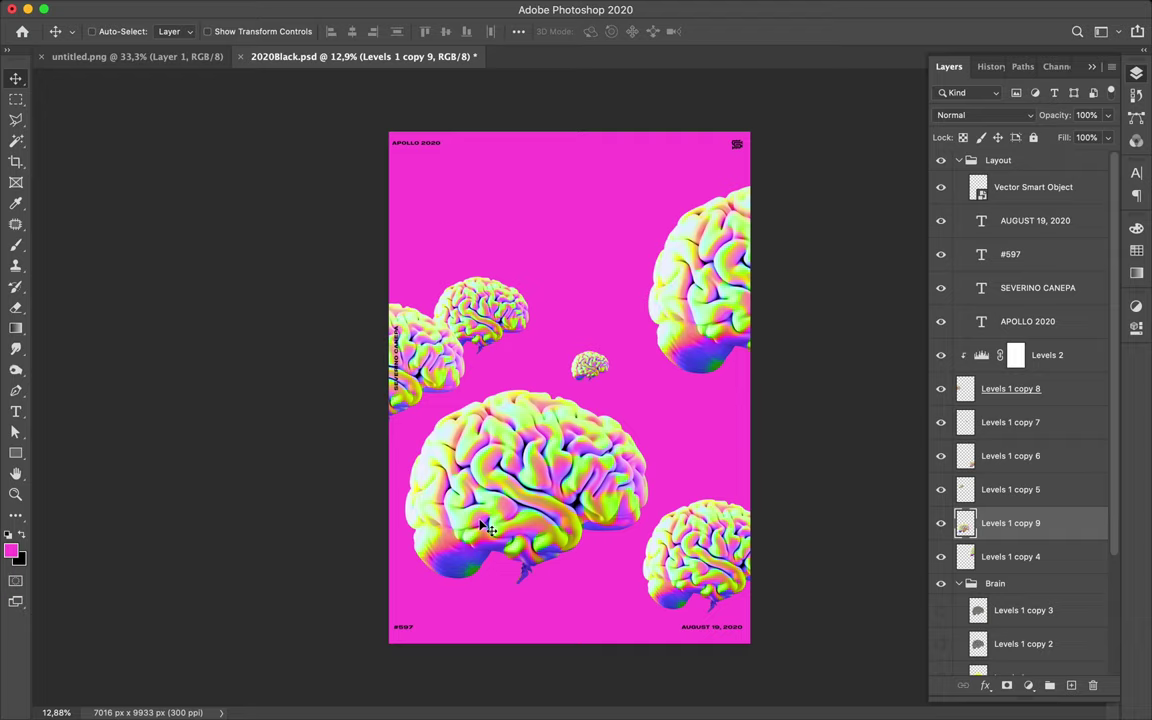
{"action": "key", "text": "ctrl+t"}
{"action": "left_click", "coordinate": [393, 28]}
{"action": "type", "text": "120"}
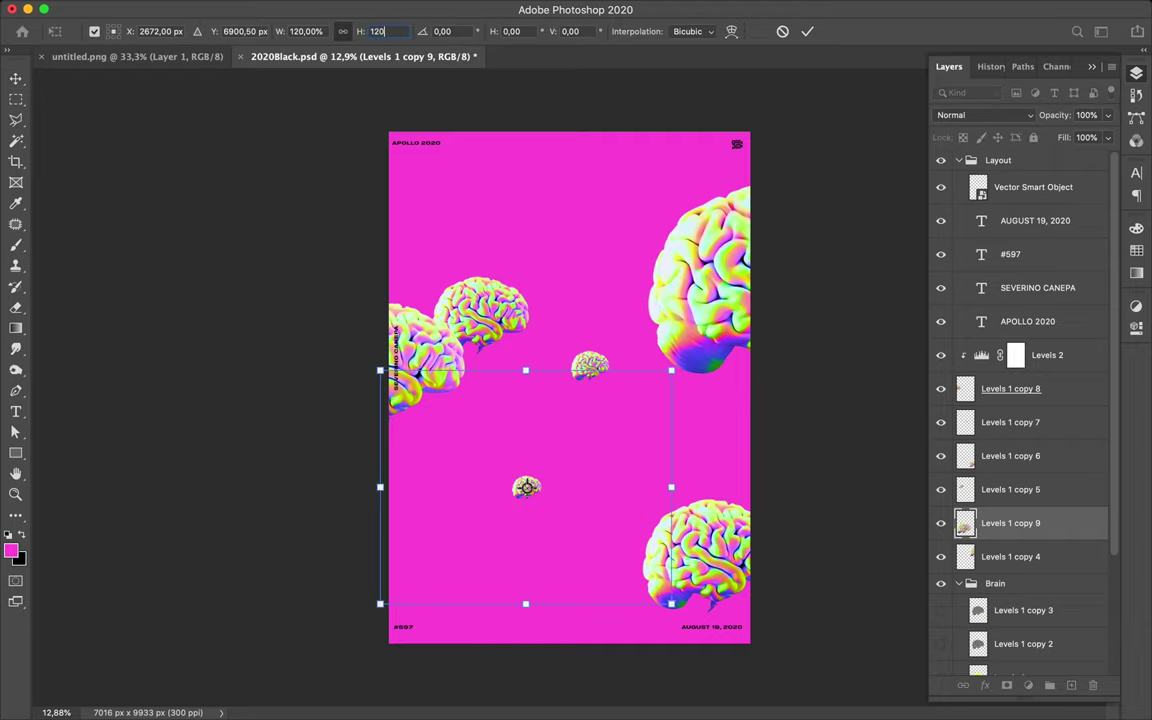
{"action": "key", "text": "Return"}
{"action": "left_click_drag", "start_coordinate": [577, 442], "coordinate": [577, 443]}
{"action": "key", "text": "Return"}
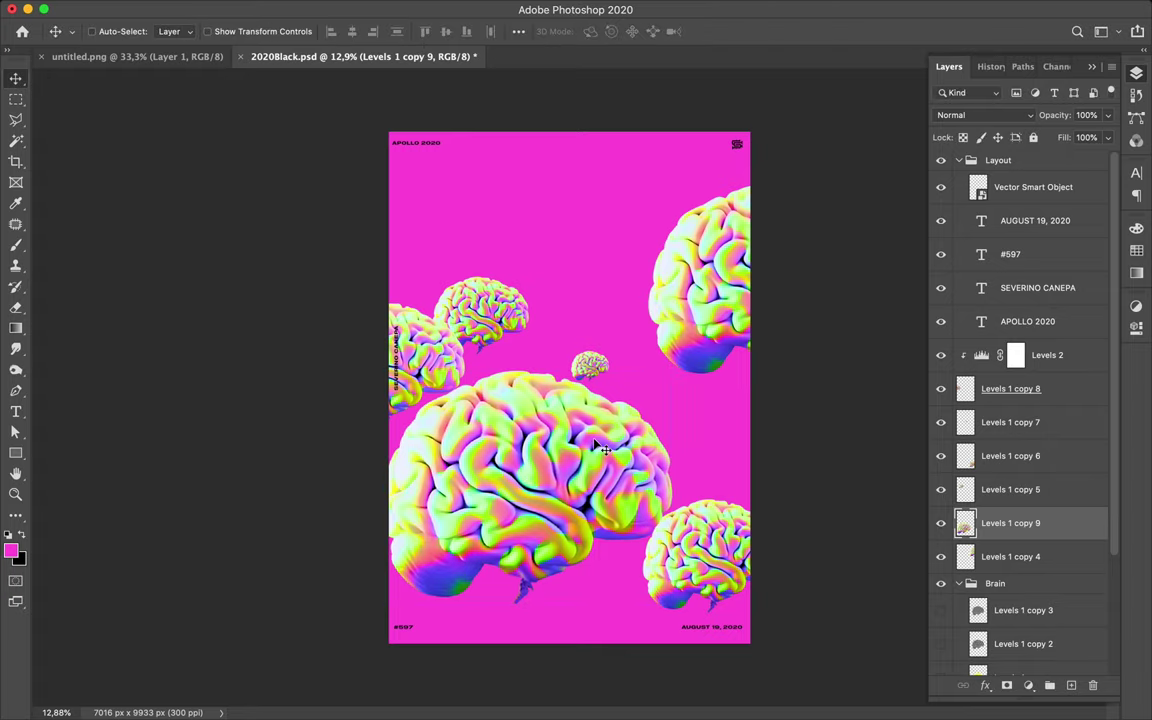
{"action": "left_click_drag", "start_coordinate": [585, 444], "coordinate": [555, 463]}
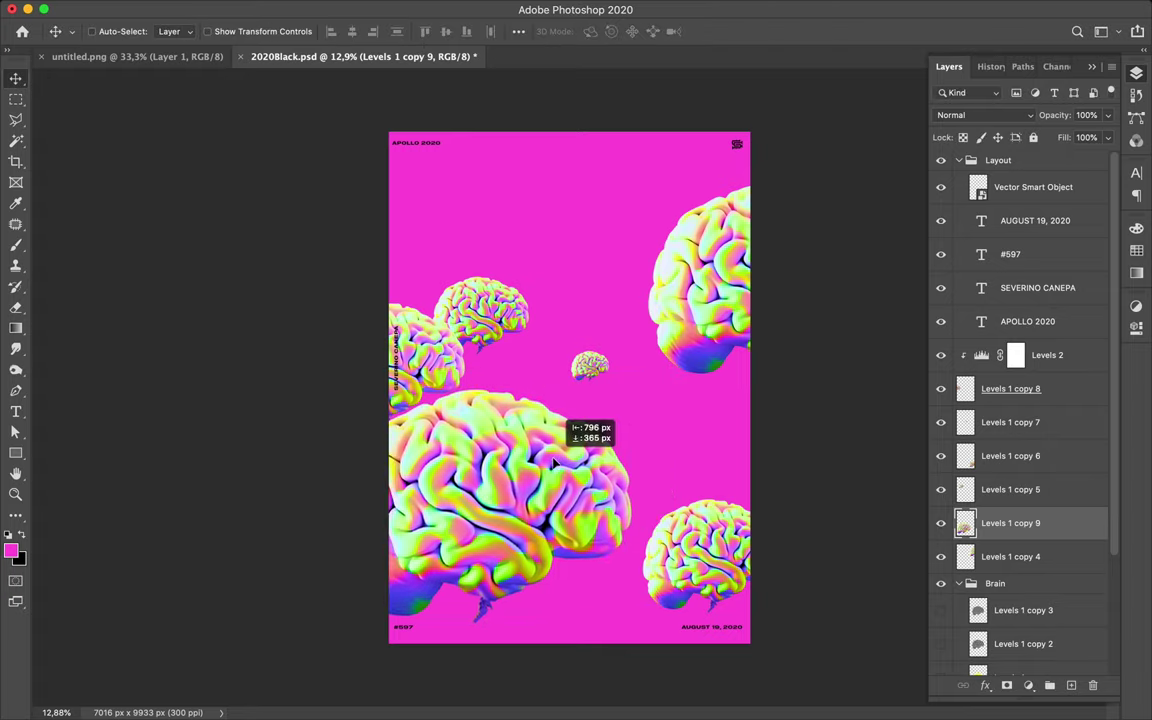
Shift the upper-left and left-edge brains upward into position
{"action": "left_click", "coordinate": [490, 335], "text": "super"}
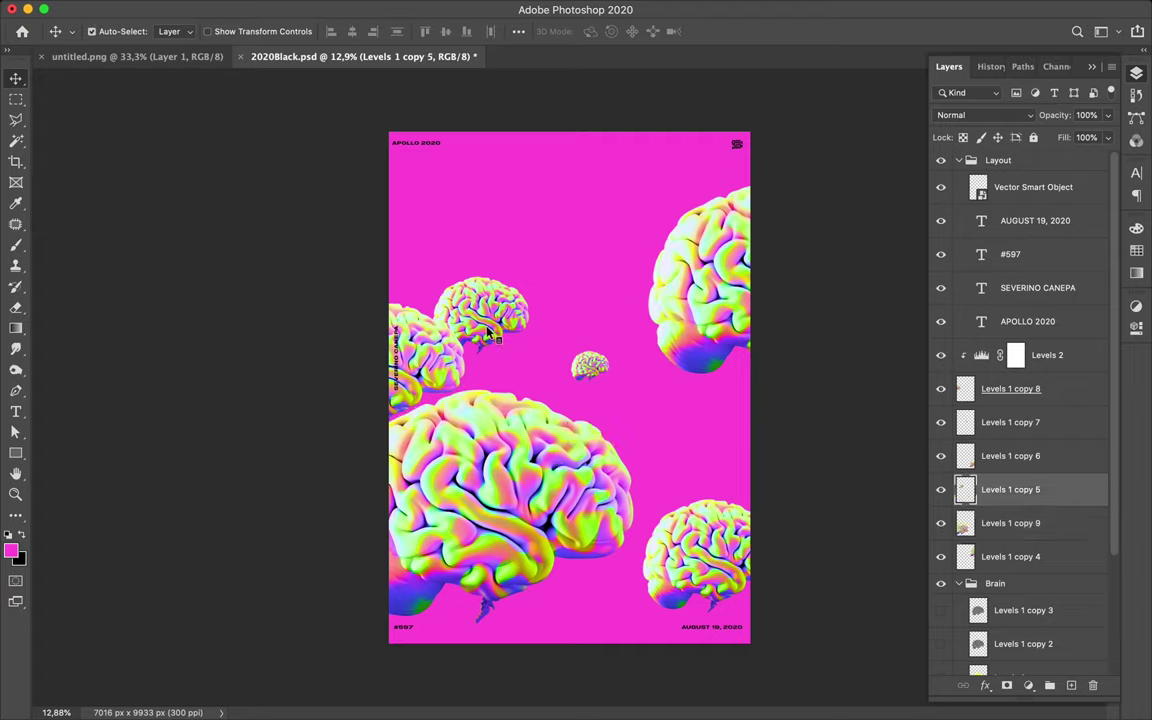
{"action": "left_click_drag", "start_coordinate": [493, 336], "coordinate": [490, 322]}
{"action": "mouse_move", "coordinate": [414, 336]}
{"action": "left_mouse_down"}
{"action": "mouse_move", "coordinate": [452, 340]}
{"action": "mouse_move", "coordinate": [500, 293]}
{"action": "left_mouse_up"}
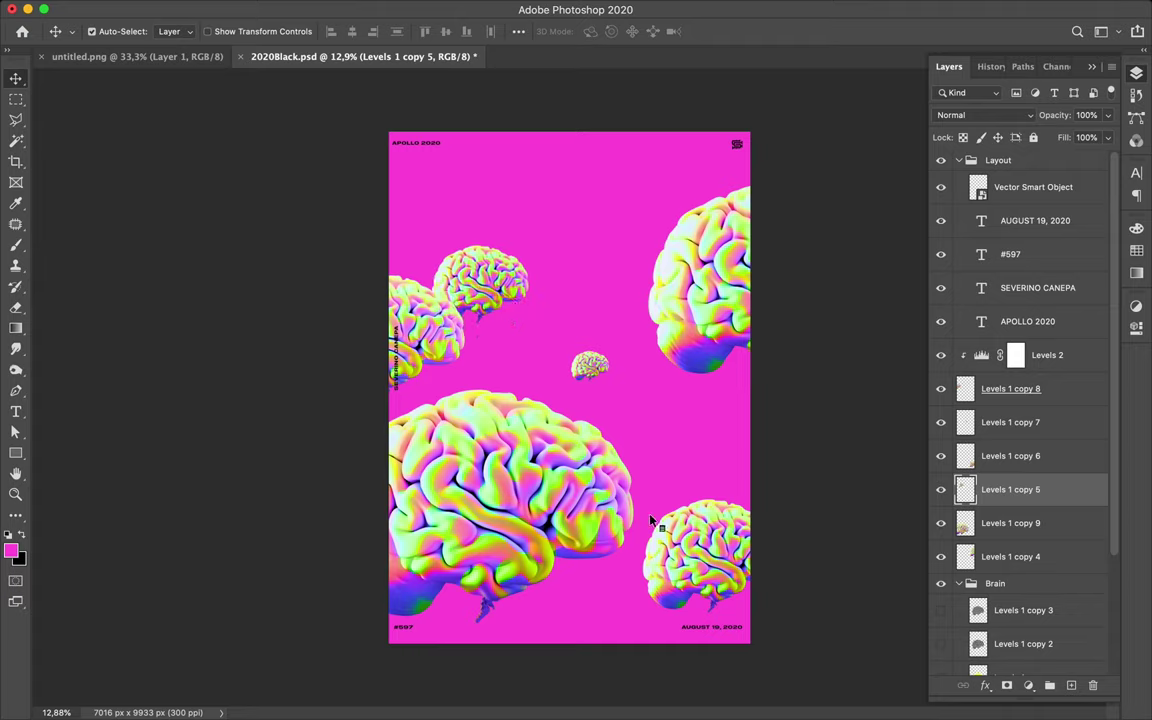
{"action": "left_click_drag", "start_coordinate": [500, 289], "coordinate": [518, 291]}
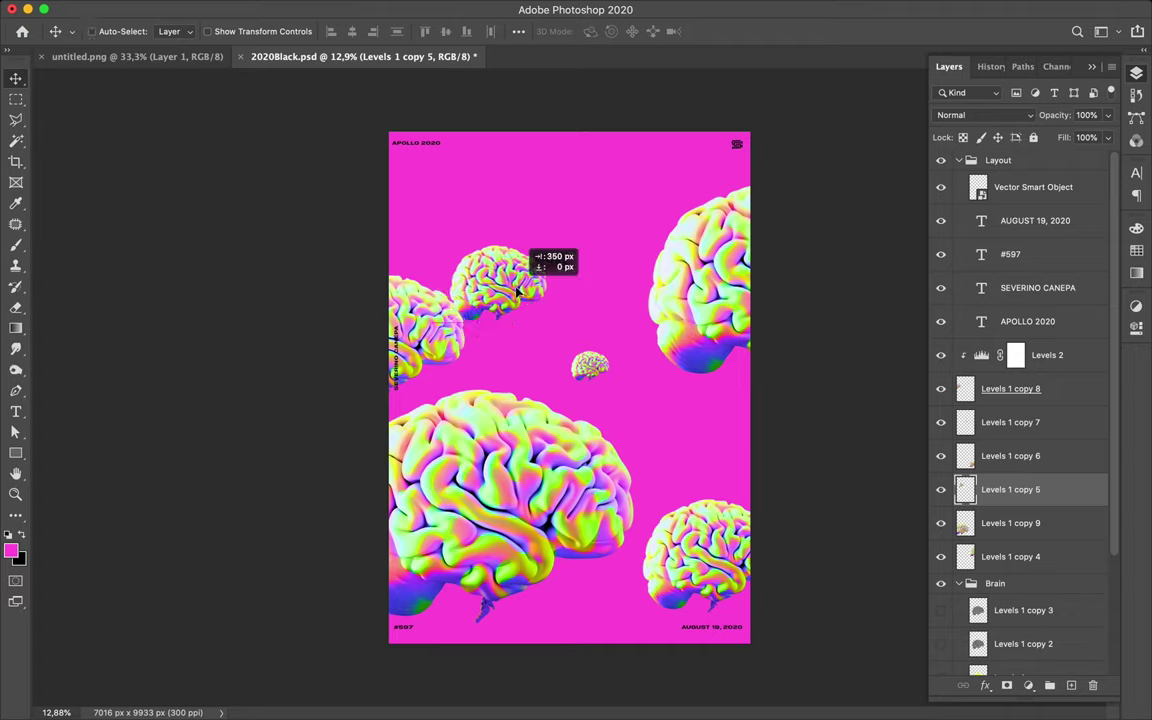
Duplicate the small central brain to just right of centre
{"action": "left_click", "coordinate": [597, 372]}
{"action": "mouse_move", "coordinate": [576, 372]}
{"action": "left_mouse_down"}
{"action": "mouse_move", "coordinate": [545, 362]}
{"action": "mouse_move", "coordinate": [637, 401]}
{"action": "left_mouse_up"}
{"action": "key", "text": "ctrl+t"}
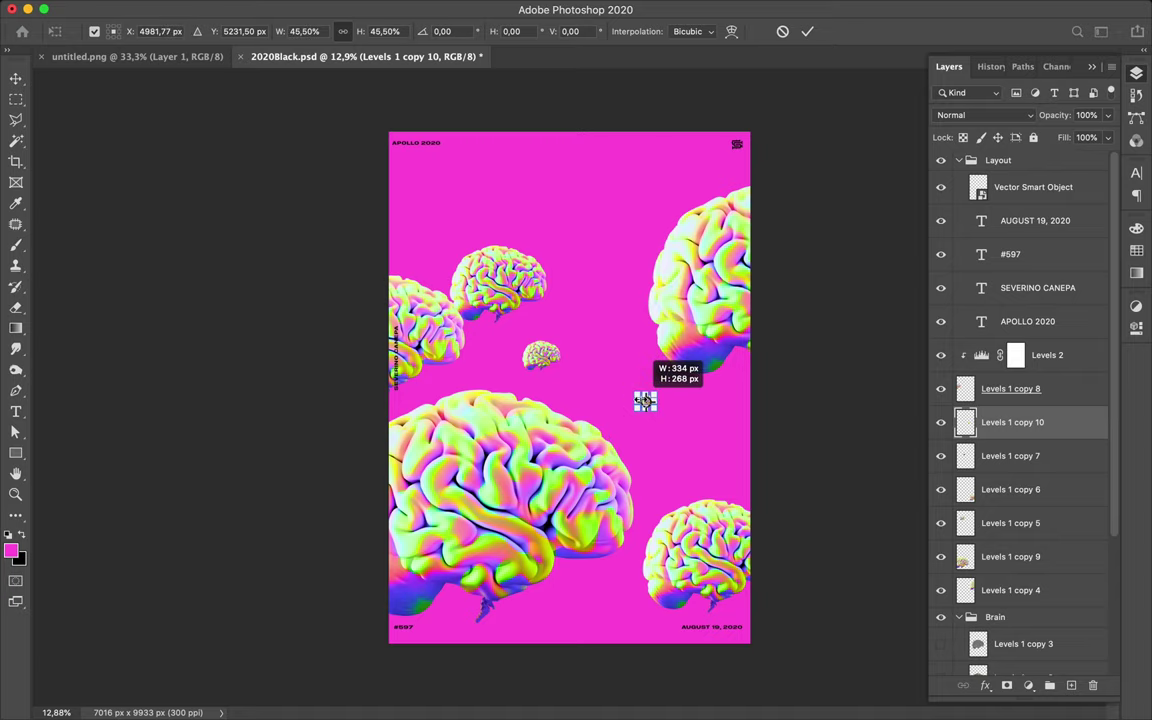
{"action": "key", "text": "Return"}
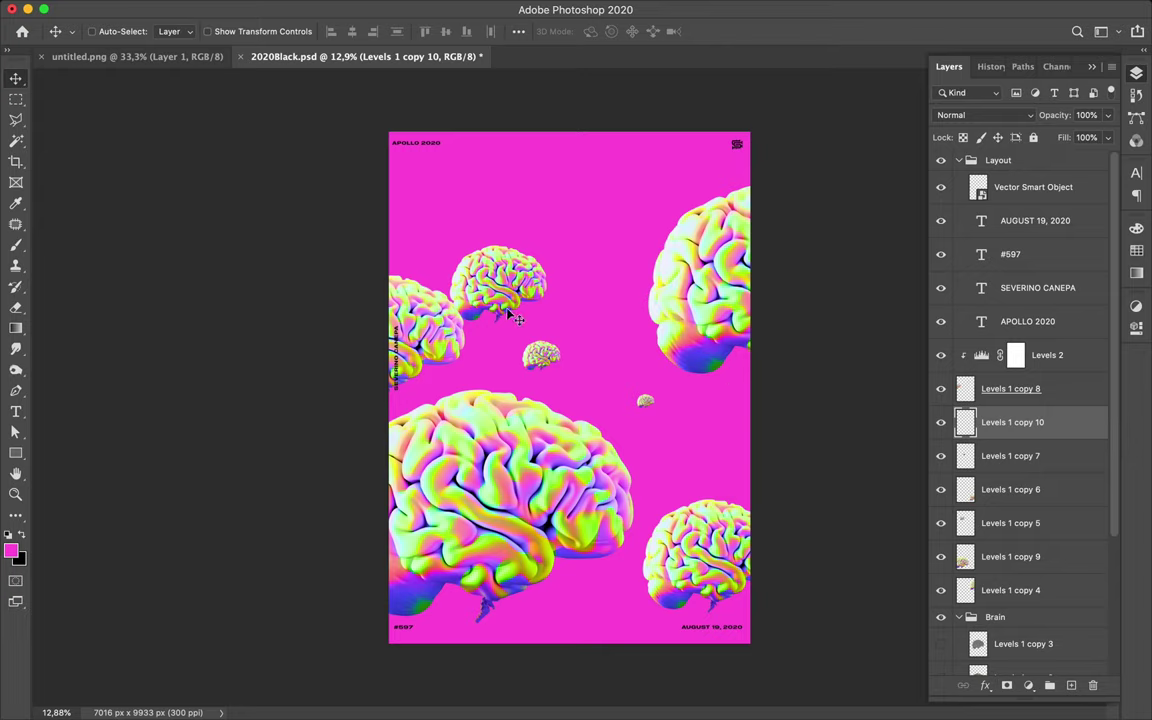
Reposition the bottom-right brain and fine-tune the large central brain's placement
{"action": "left_click", "coordinate": [533, 465], "text": "ctrl"}
{"action": "left_click_drag", "start_coordinate": [655, 497], "coordinate": [708, 526]}
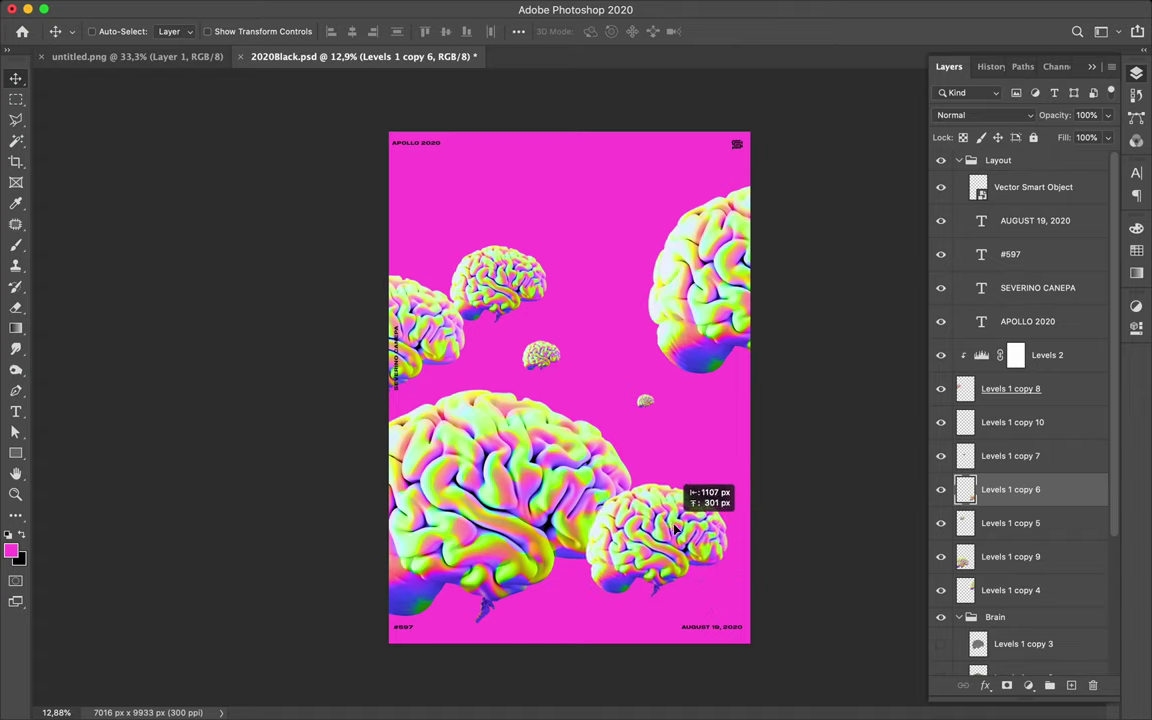
{"action": "mouse_move", "coordinate": [708, 526]}
{"action": "left_mouse_down"}
{"action": "mouse_move", "coordinate": [742, 506]}
{"action": "mouse_move", "coordinate": [726, 526]}
{"action": "left_mouse_up"}
{"action": "left_click_drag", "start_coordinate": [535, 468], "coordinate": [546, 460]}
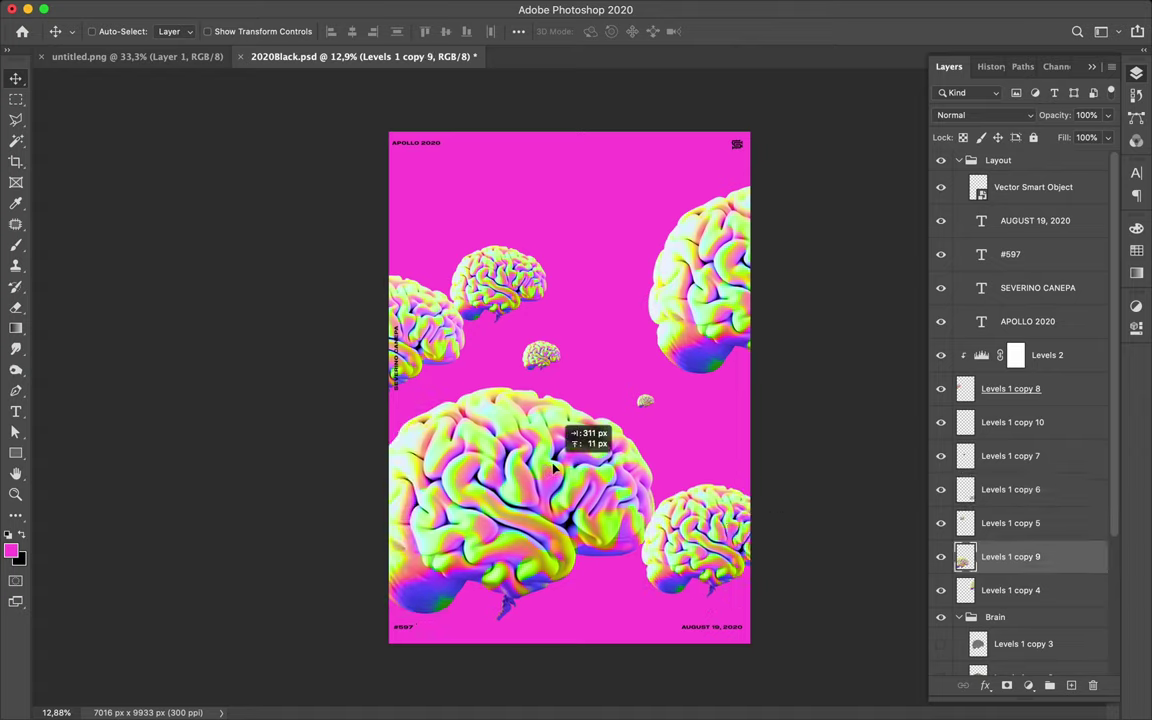
{"action": "left_click_drag", "start_coordinate": [546, 460], "coordinate": [550, 465]}
Keep the large brain's layer below Levels 1 copy 4 and unclip Levels 2
{"action": "left_click_drag", "start_coordinate": [1036, 547], "coordinate": [1001, 392]}
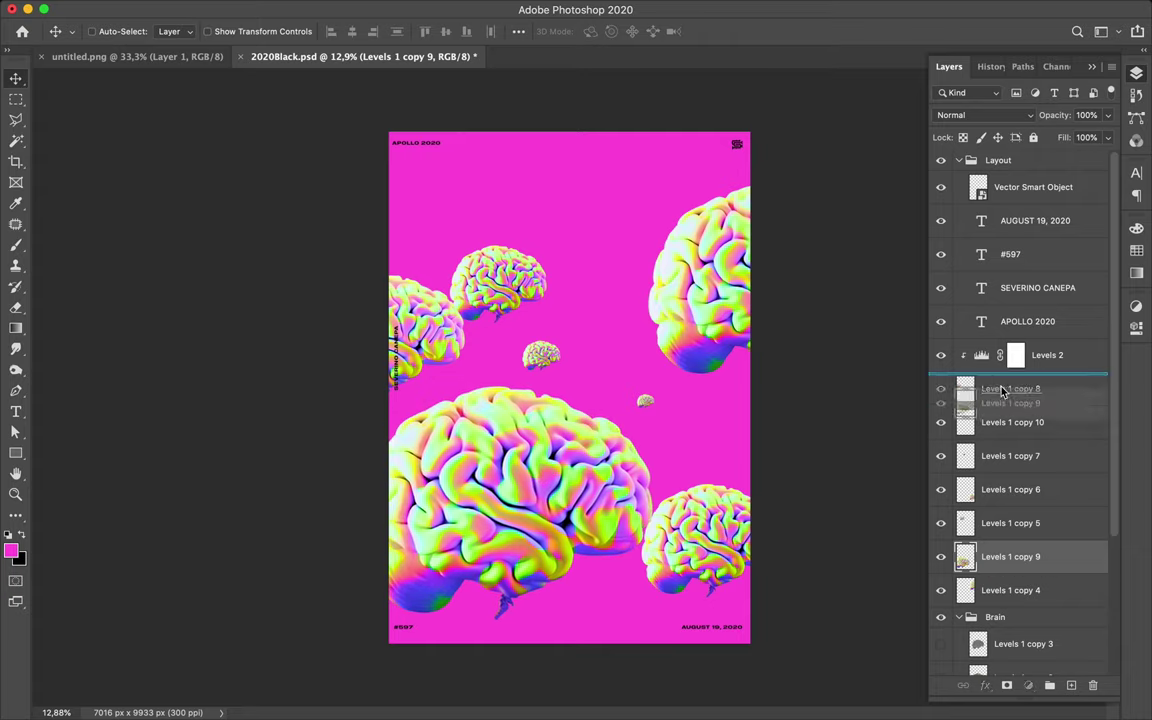
{"action": "left_click_drag", "start_coordinate": [1005, 392], "coordinate": [1007, 597]}
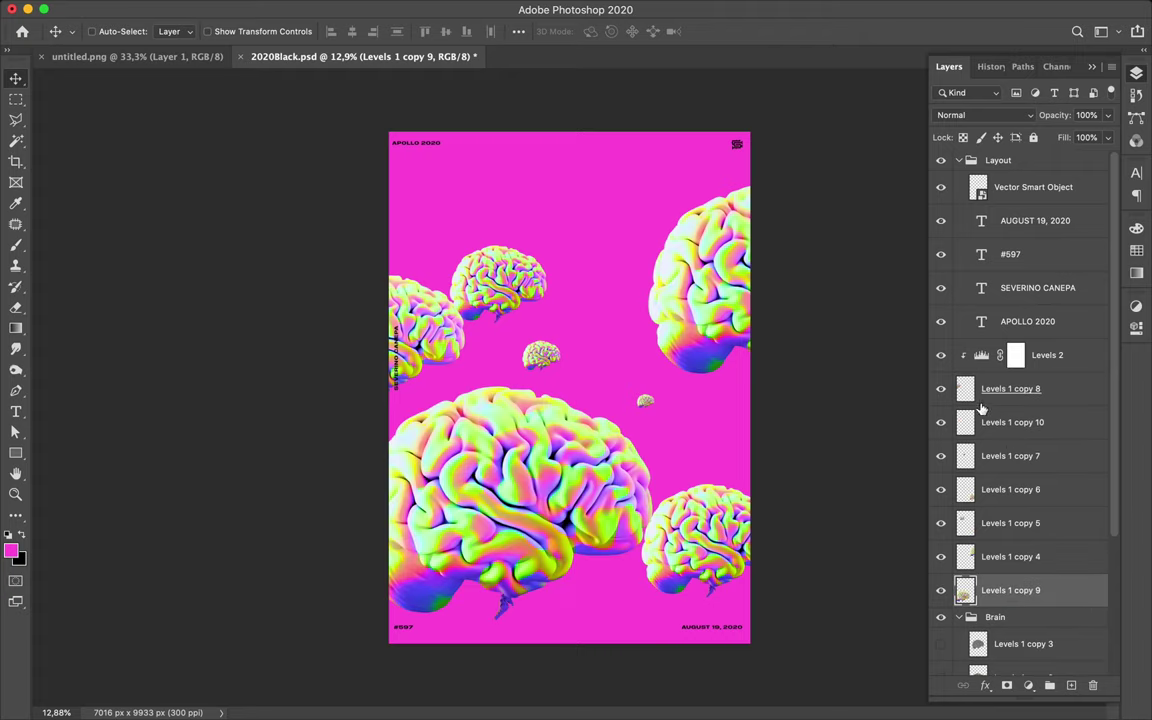
{"action": "left_click", "coordinate": [941, 357]}
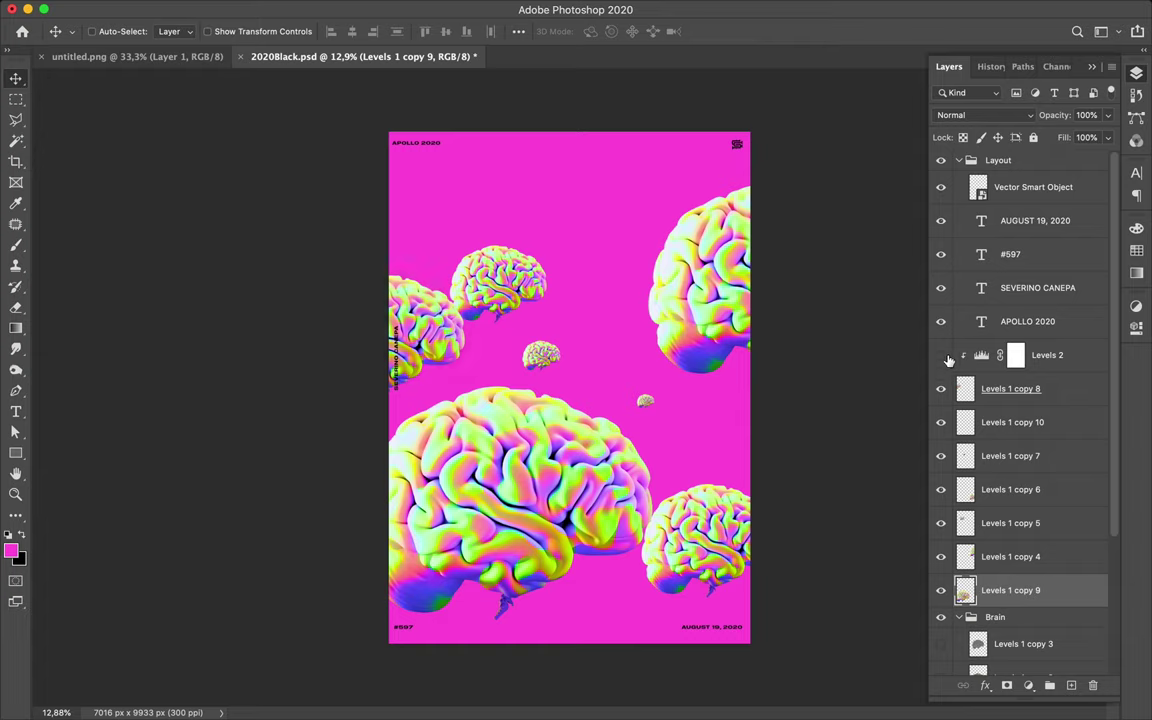
{"action": "left_click", "coordinate": [978, 366], "text": "alt"}
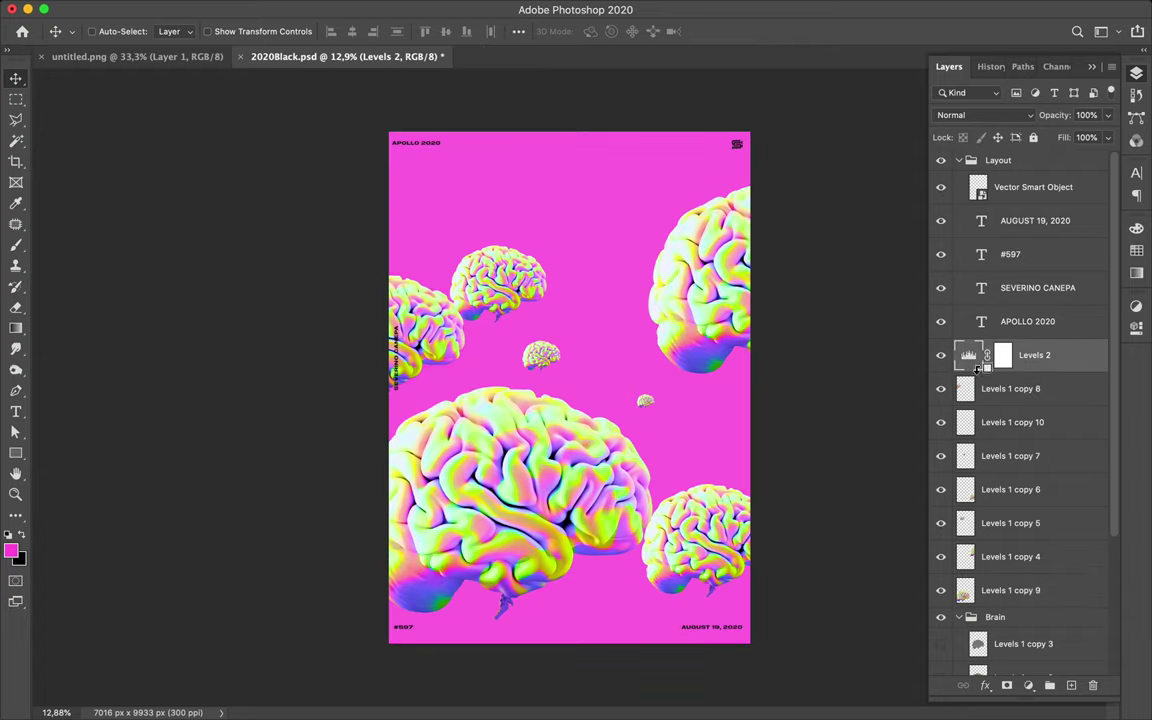
Clip Levels 2 back onto its brain, then merge a copy into left-edge brain Levels 1 copy 8
{"action": "left_click", "coordinate": [978, 370], "text": "alt"}
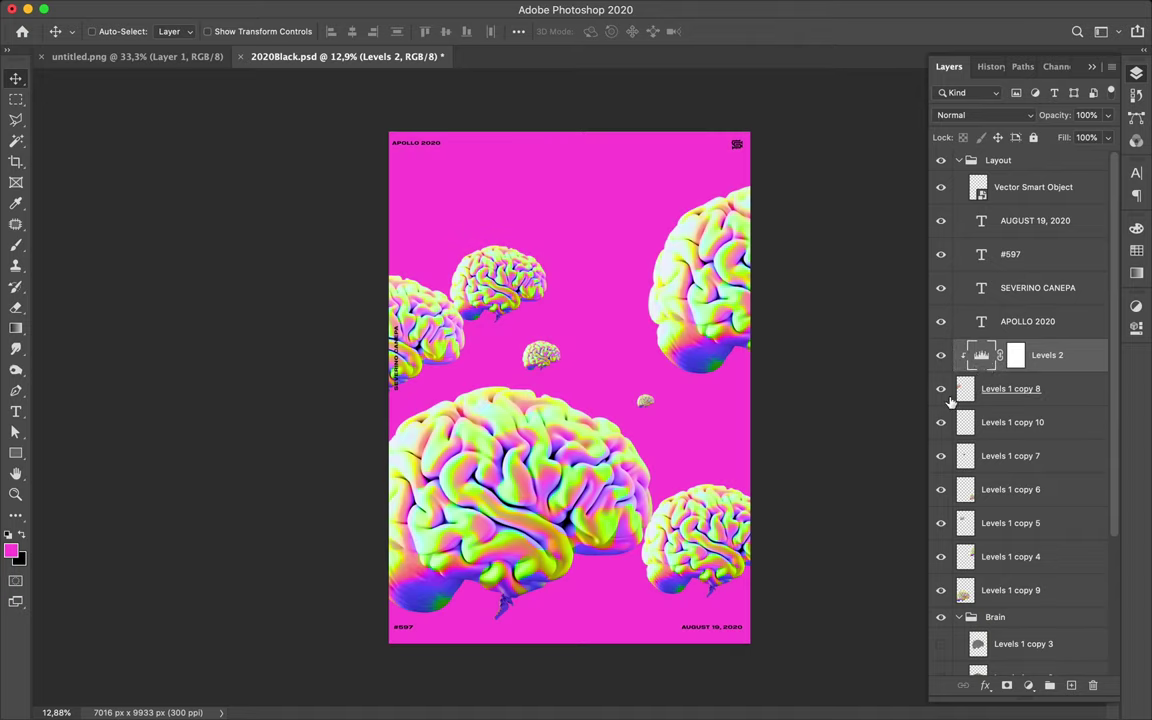
{"action": "left_click", "coordinate": [941, 390]}
{"action": "left_click", "coordinate": [941, 390]}
{"action": "left_click_drag", "start_coordinate": [1047, 368], "coordinate": [1046, 398]}
{"action": "left_click", "coordinate": [1040, 389]}
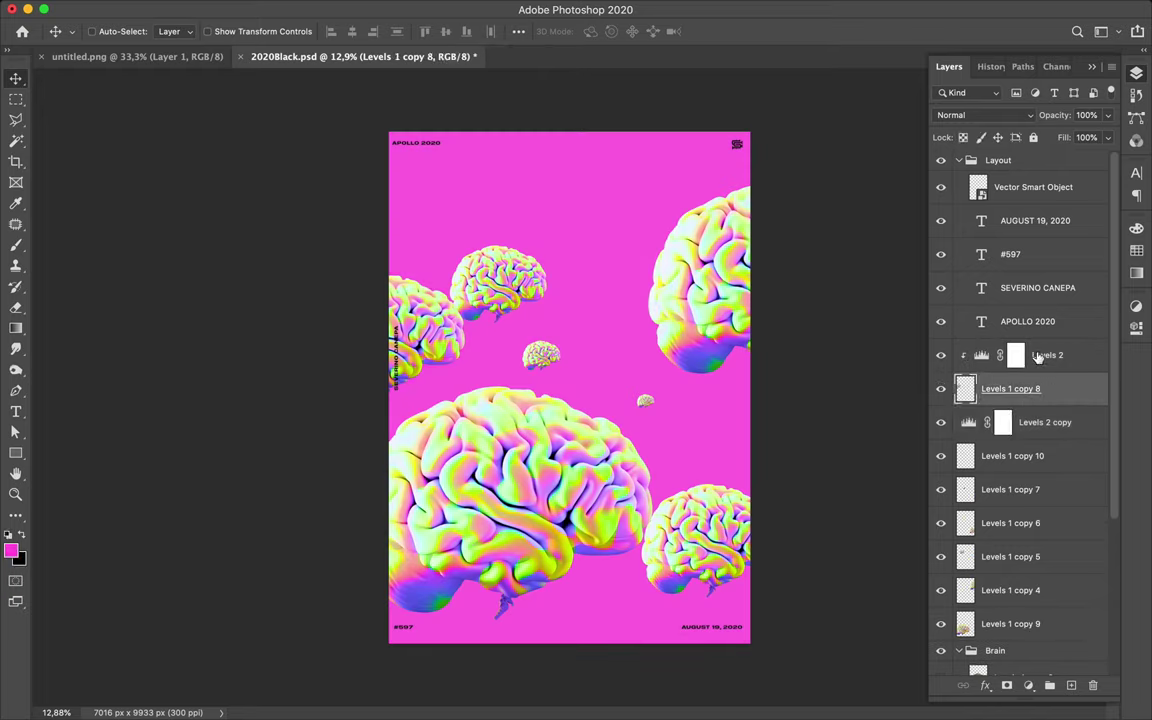
{"action": "left_click", "coordinate": [1038, 357], "text": "shift"}
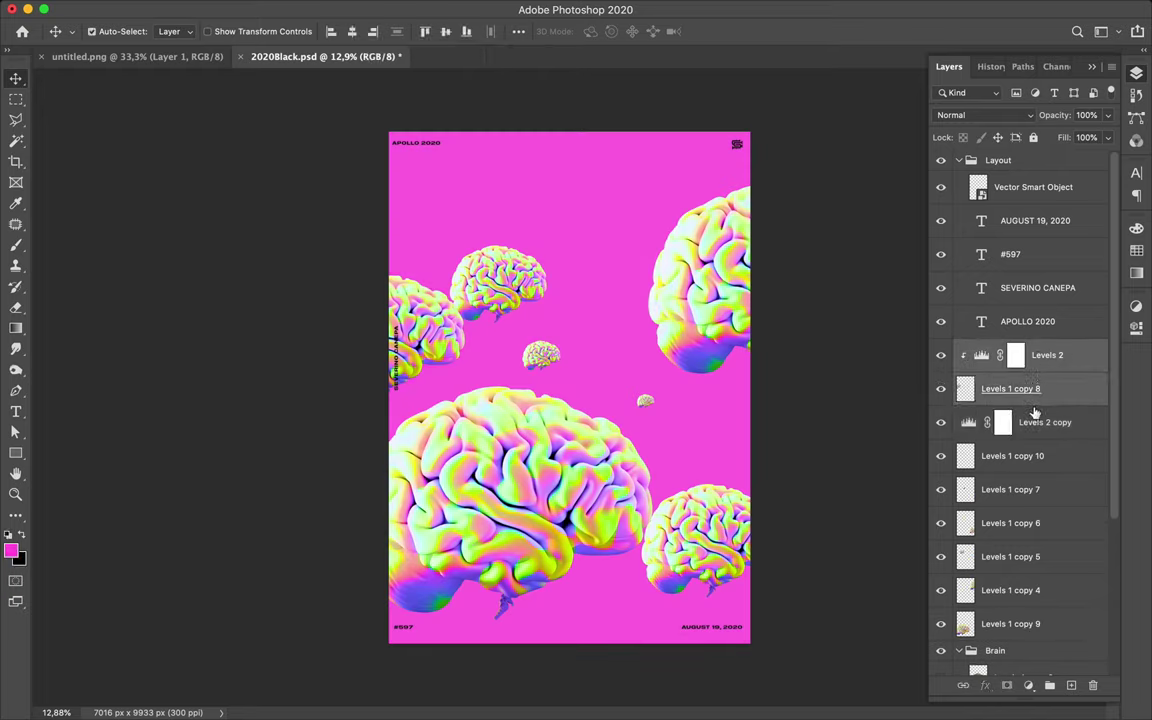
{"action": "key", "text": "ctrl+e"}
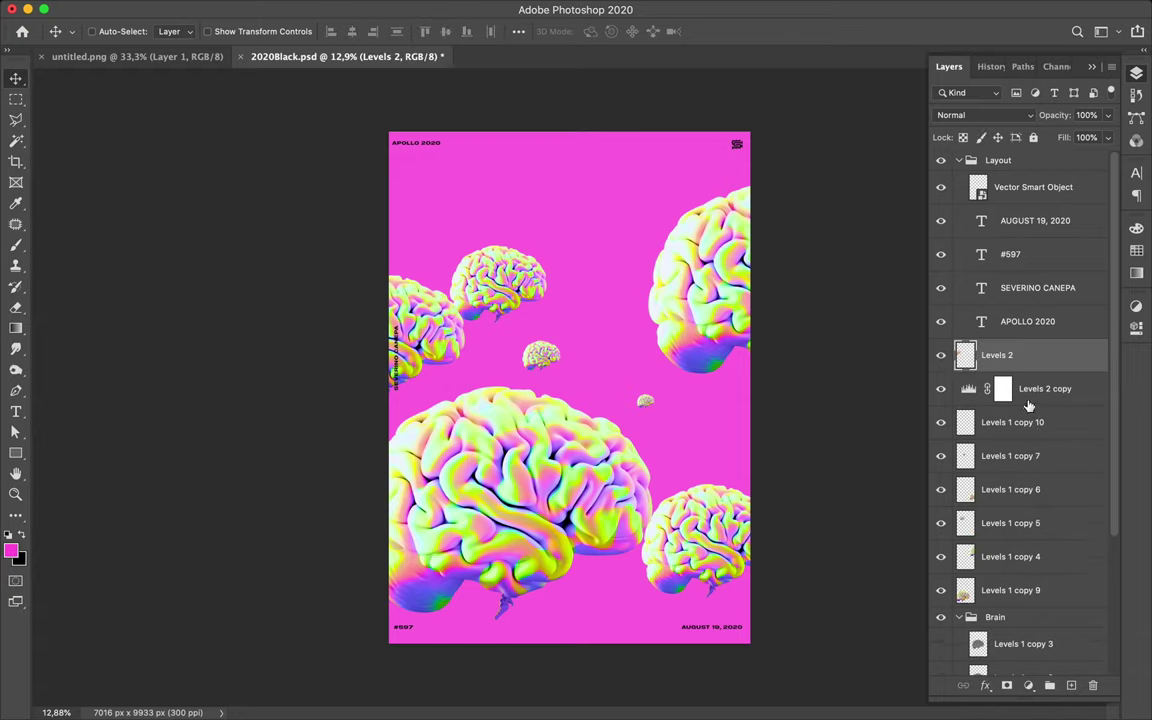
{"action": "key", "text": "alt+bracketleft"}
{"action": "key", "text": "ctrl+z"}
{"action": "key", "text": "ctrl+z"}
{"action": "key", "text": "ctrl+shift+z"}
{"action": "key", "text": "ctrl+shift+z"}
Copy the Levels adjustment below Levels 1 copy 10 and merge it into that brain
{"action": "mouse_move", "coordinate": [1045, 392]}
{"action": "left_mouse_down"}
{"action": "mouse_move", "coordinate": [1032, 440]}
{"action": "mouse_move", "coordinate": [1027, 648]}
{"action": "left_mouse_up"}
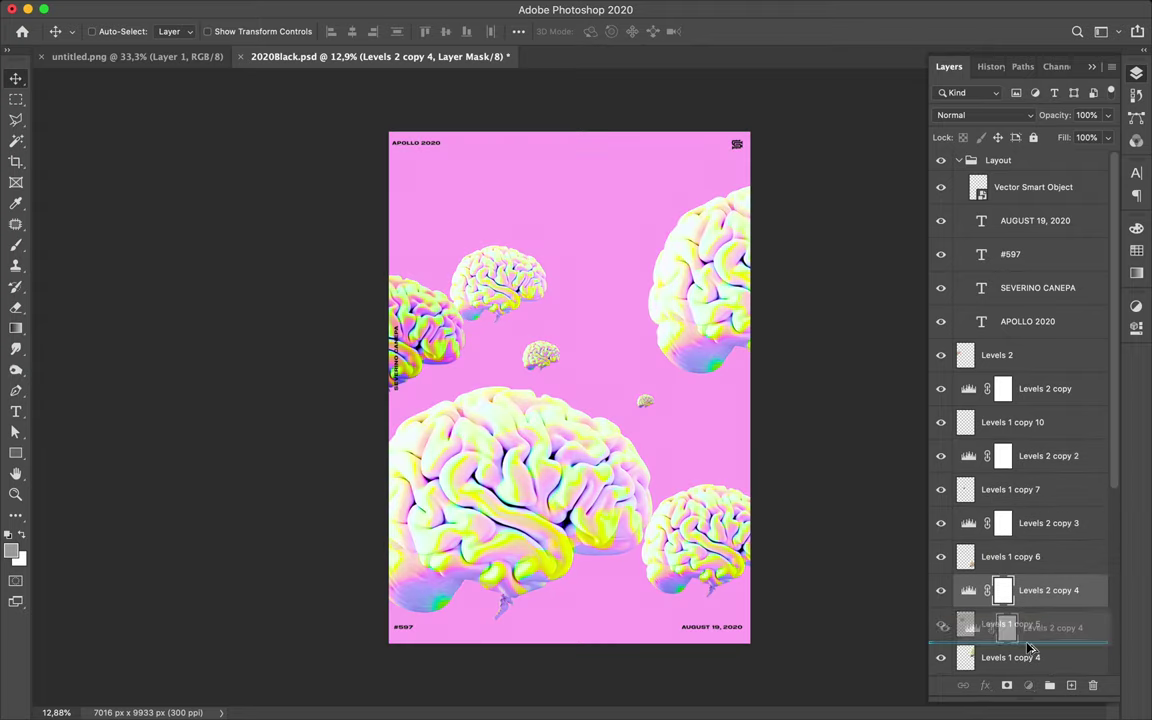
{"action": "scroll", "coordinate": [1049, 537], "scroll_direction": "down", "scroll_amount": 2}
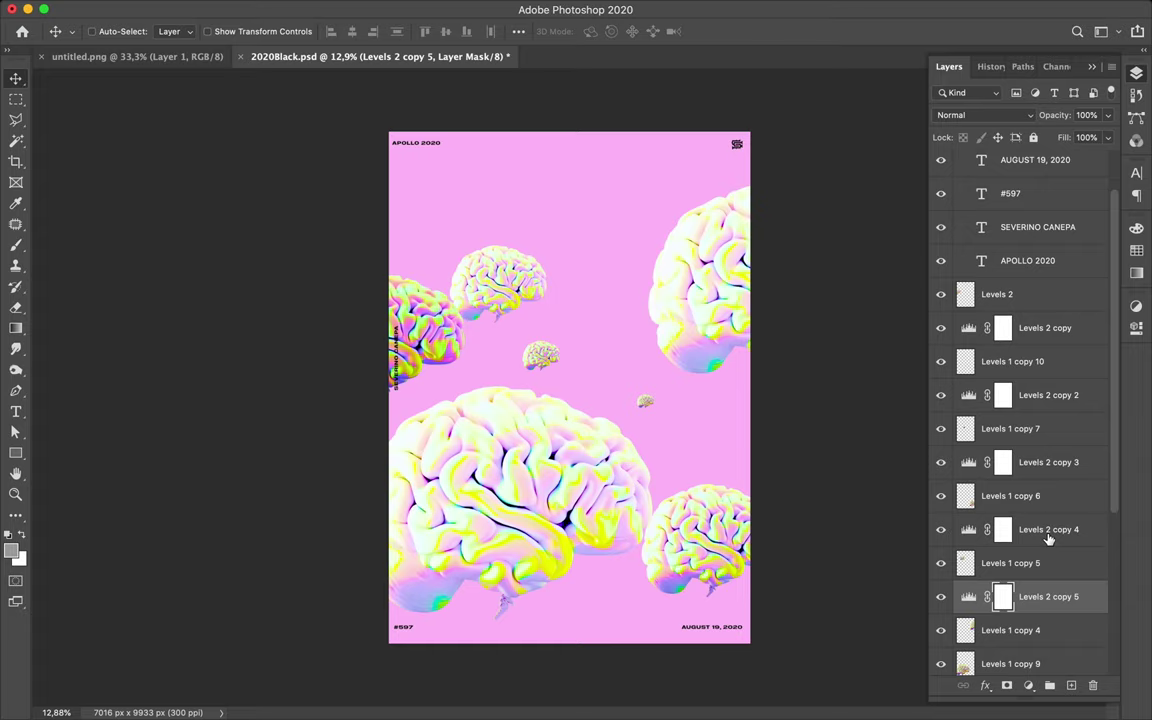
{"action": "left_click", "coordinate": [1037, 330]}
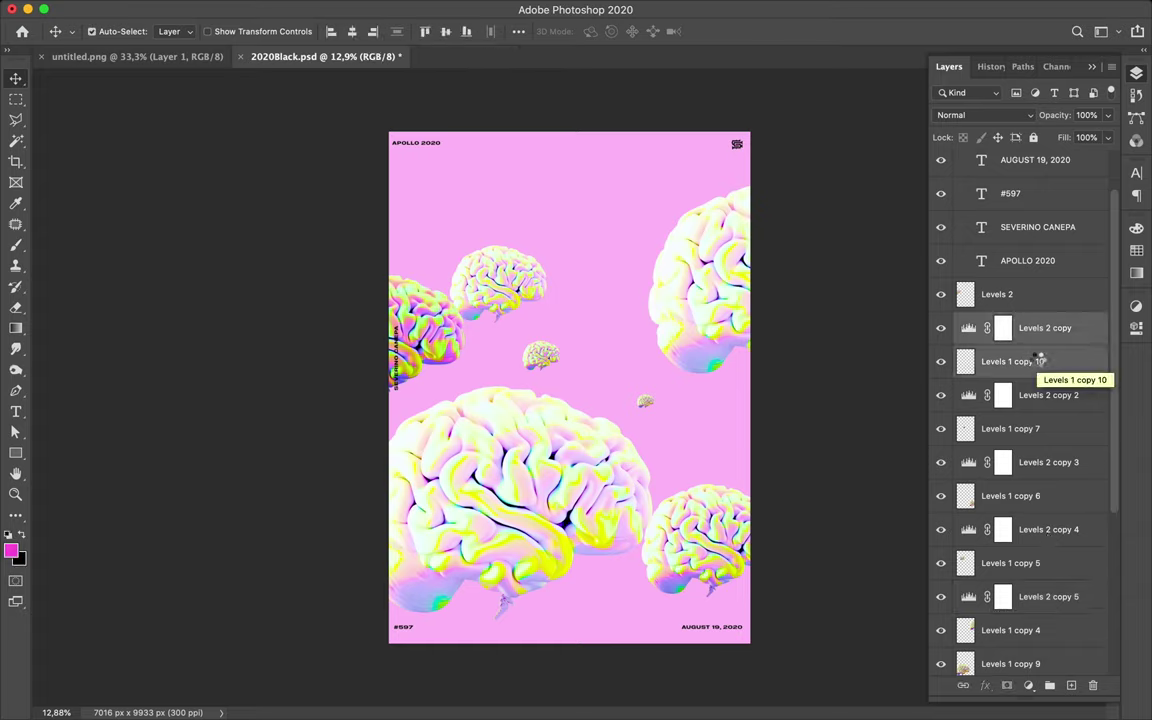
{"action": "key", "text": "ctrl+e"}
{"action": "left_click", "coordinate": [1030, 362]}
Merge Levels 2 copy 2 into Levels 1 copy 7, copy 3 into Levels 1 copy 6, and the next adjustment into its brain
{"action": "left_click", "coordinate": [1031, 398], "text": "shift"}
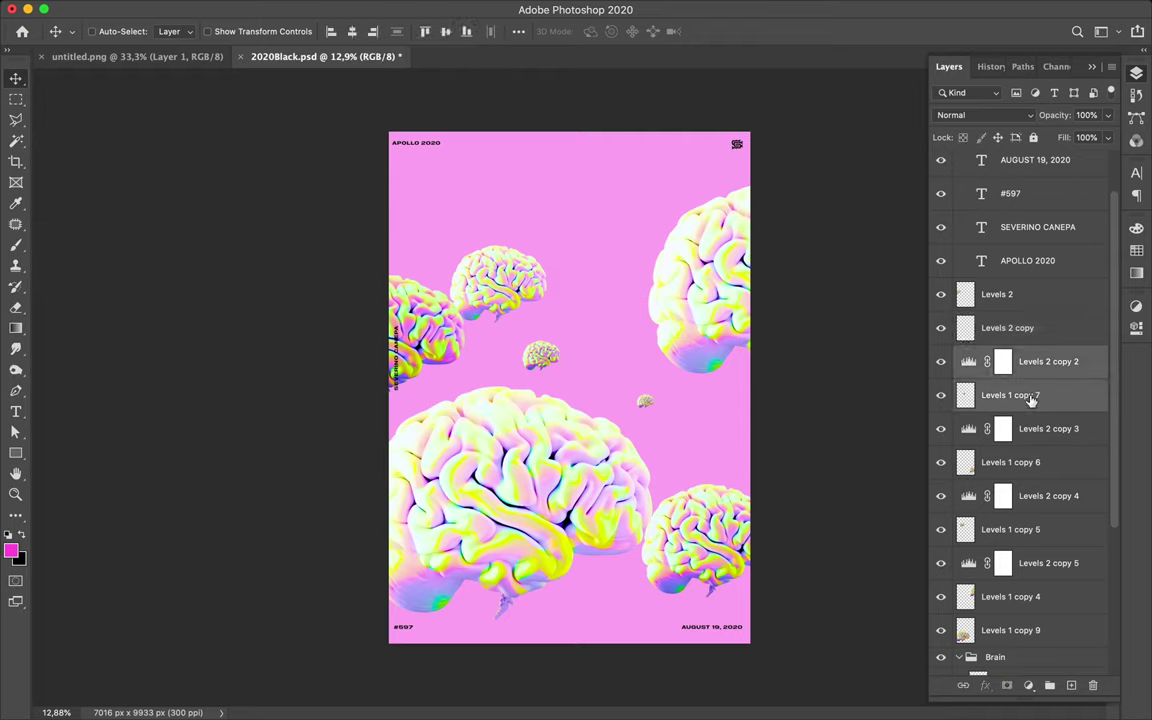
{"action": "key", "text": "ctrl+e"}
{"action": "left_click", "coordinate": [1031, 396]}
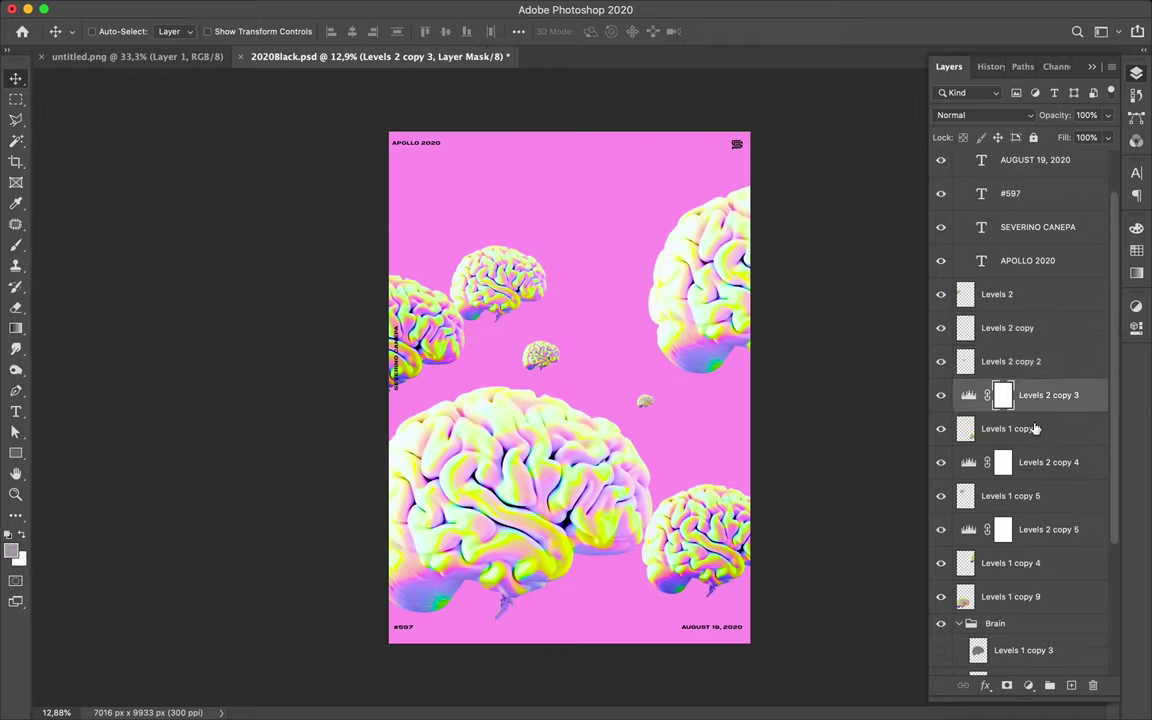
{"action": "left_click", "coordinate": [1034, 430], "text": "shift"}
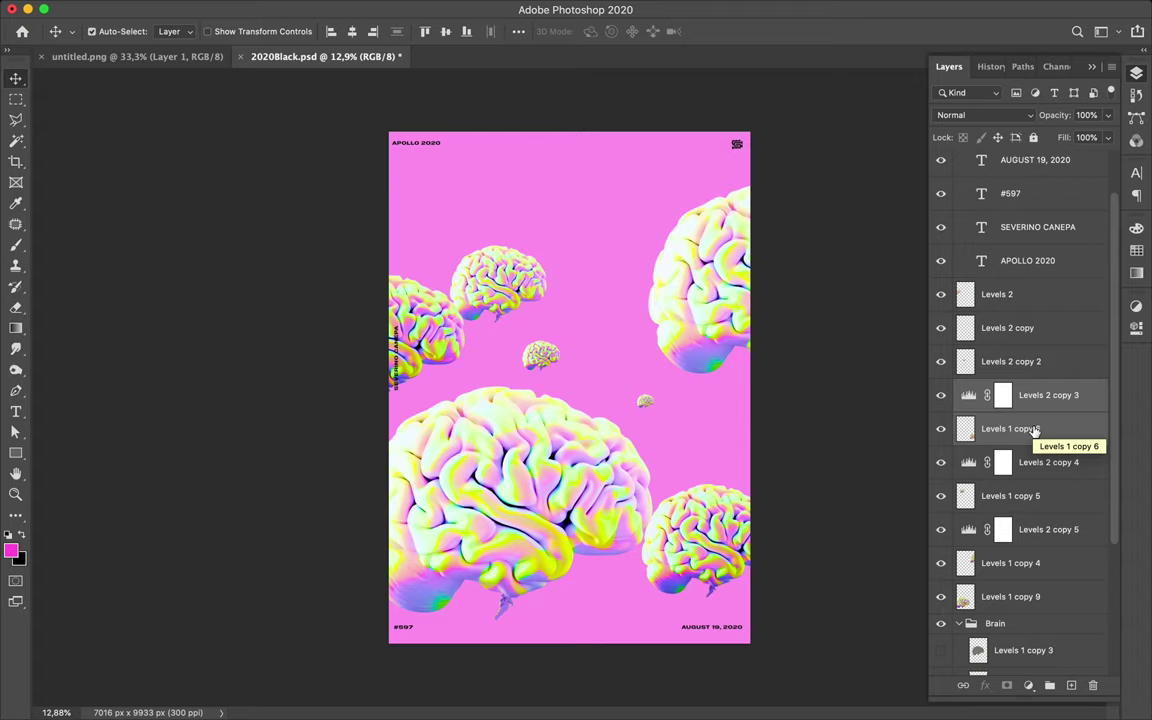
{"action": "key", "text": "ctrl+e"}
{"action": "left_click", "coordinate": [1030, 428]}
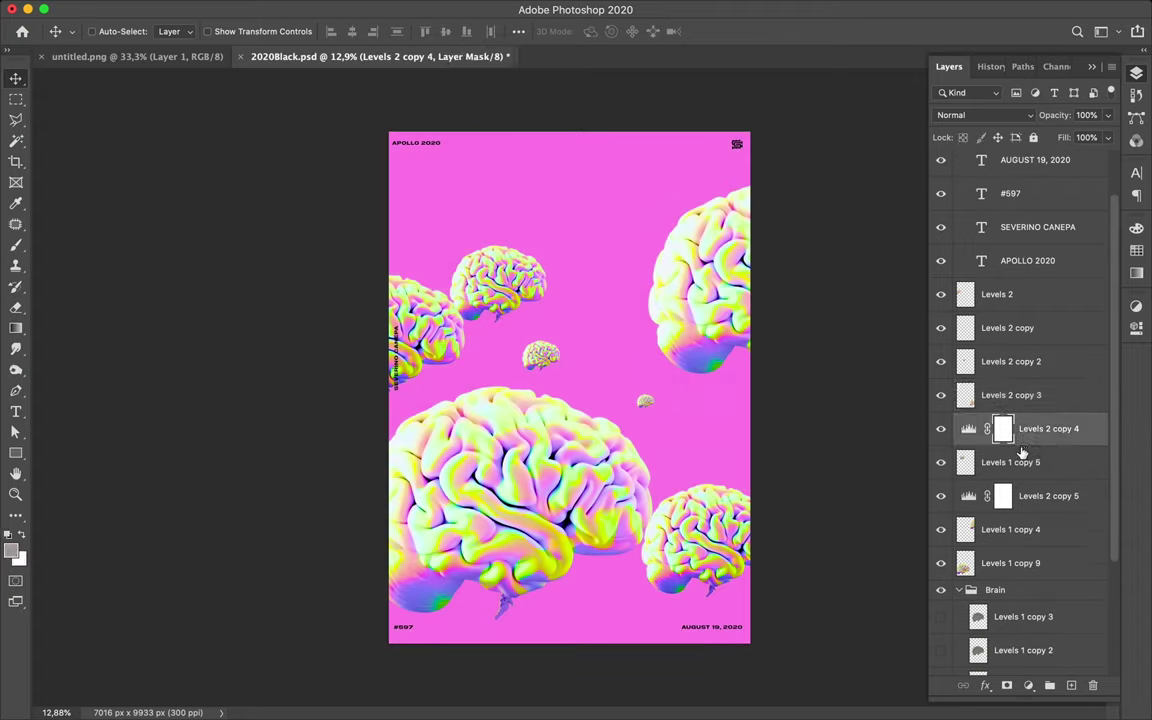
{"action": "key", "text": "ctrl+e"}
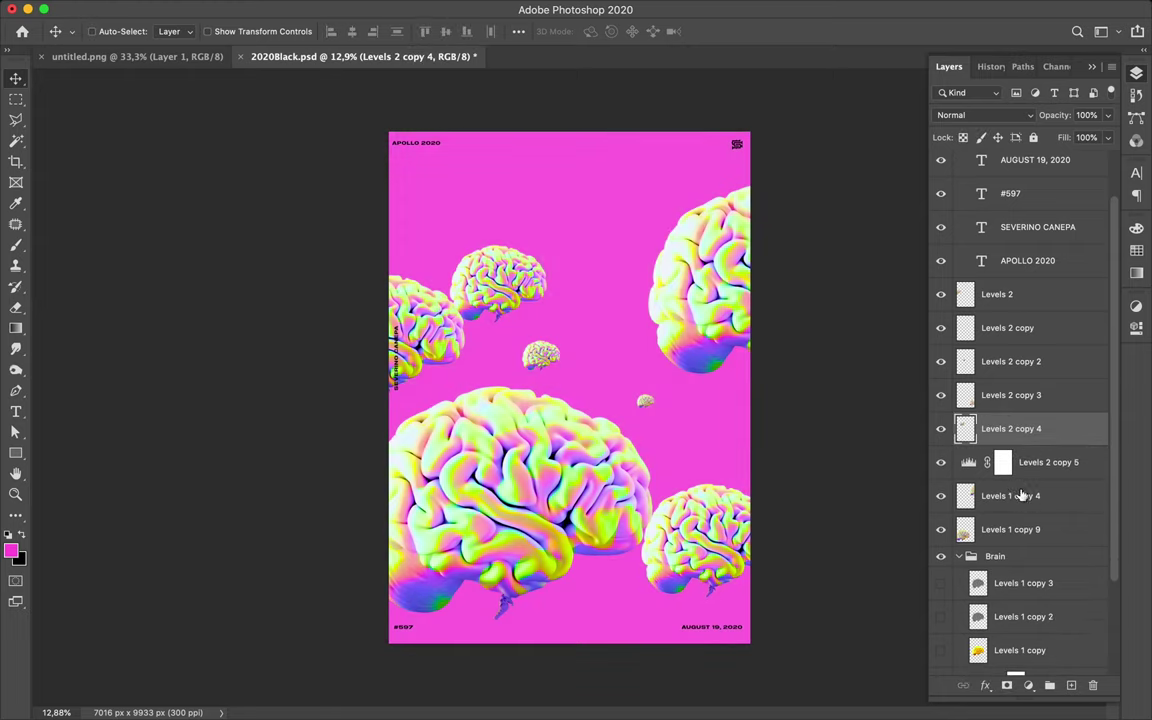
{"action": "left_click", "coordinate": [1006, 468]}
{"action": "left_click", "coordinate": [1010, 510], "text": "shift"}
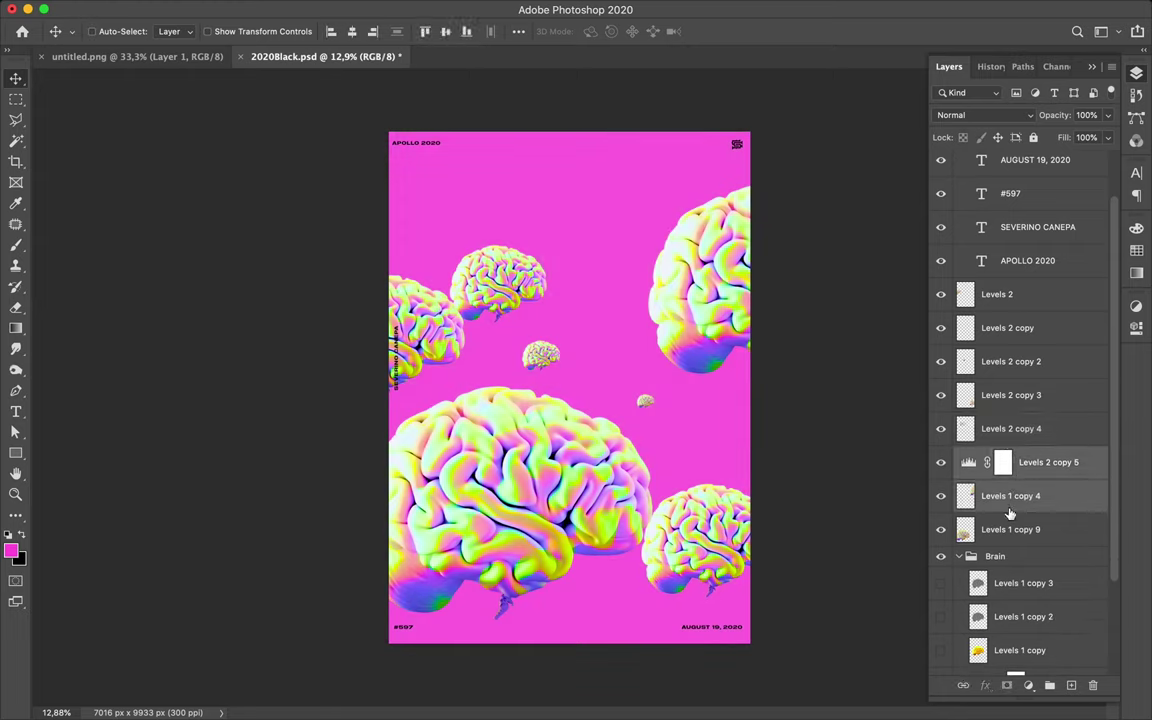
{"action": "key", "text": "ctrl+e"}
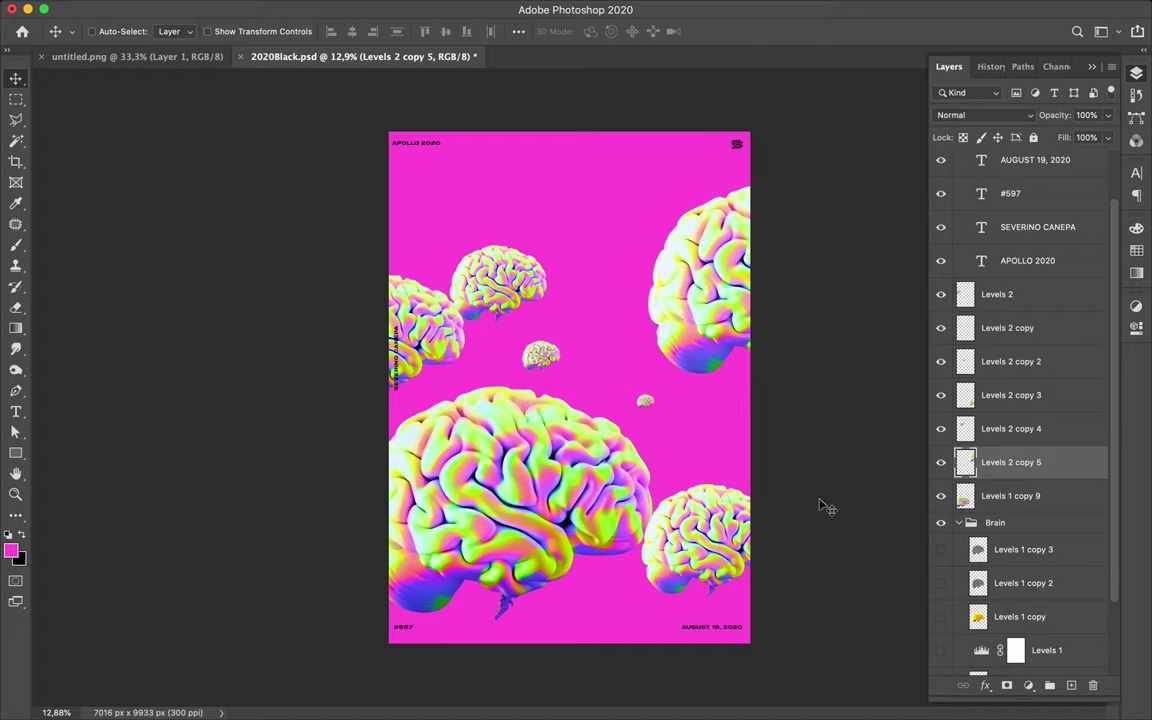
Move the big central brain up and left and the upper-left brain up and right
{"action": "left_click_drag", "start_coordinate": [553, 508], "coordinate": [571, 475]}
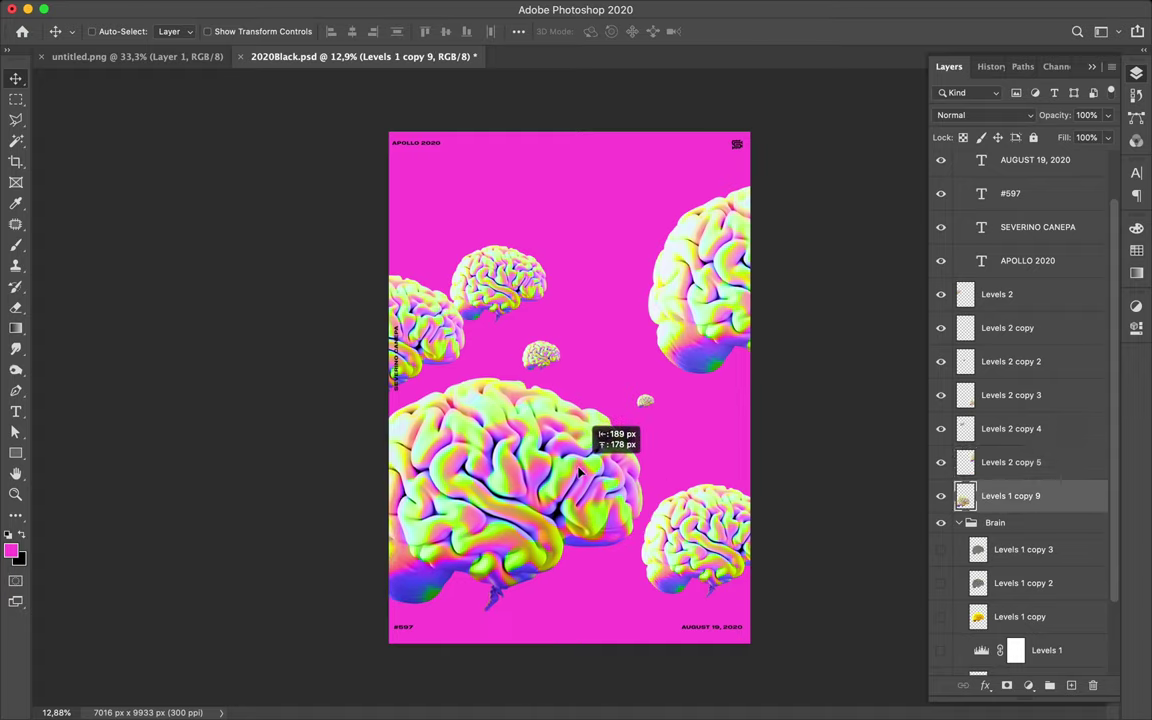
{"action": "left_click_drag", "start_coordinate": [570, 473], "coordinate": [573, 476]}
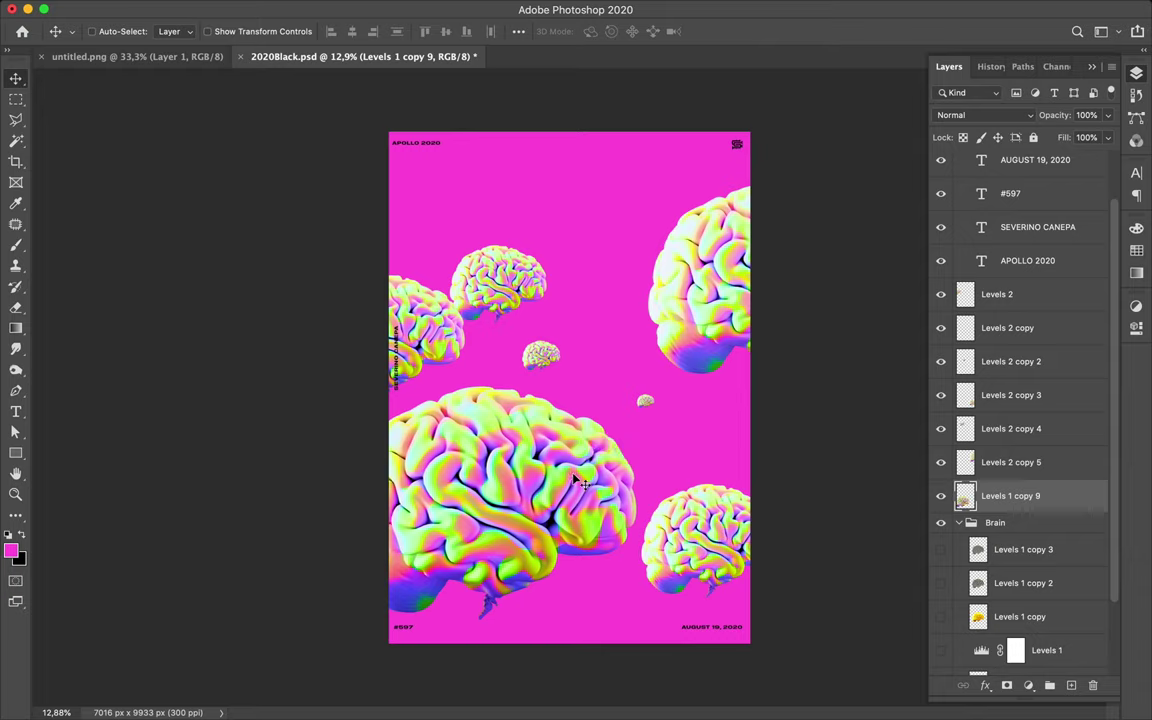
{"action": "left_click", "coordinate": [465, 278]}
{"action": "left_click_drag", "start_coordinate": [508, 305], "coordinate": [540, 285]}
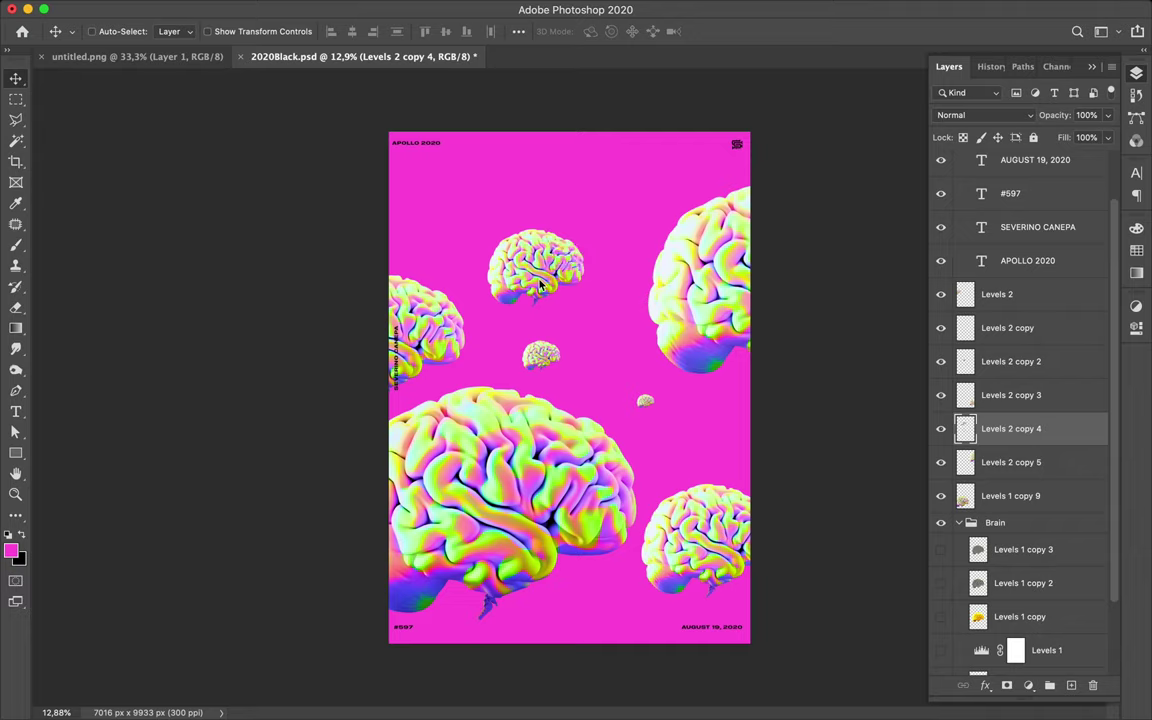
{"action": "left_click", "coordinate": [471, 444]}
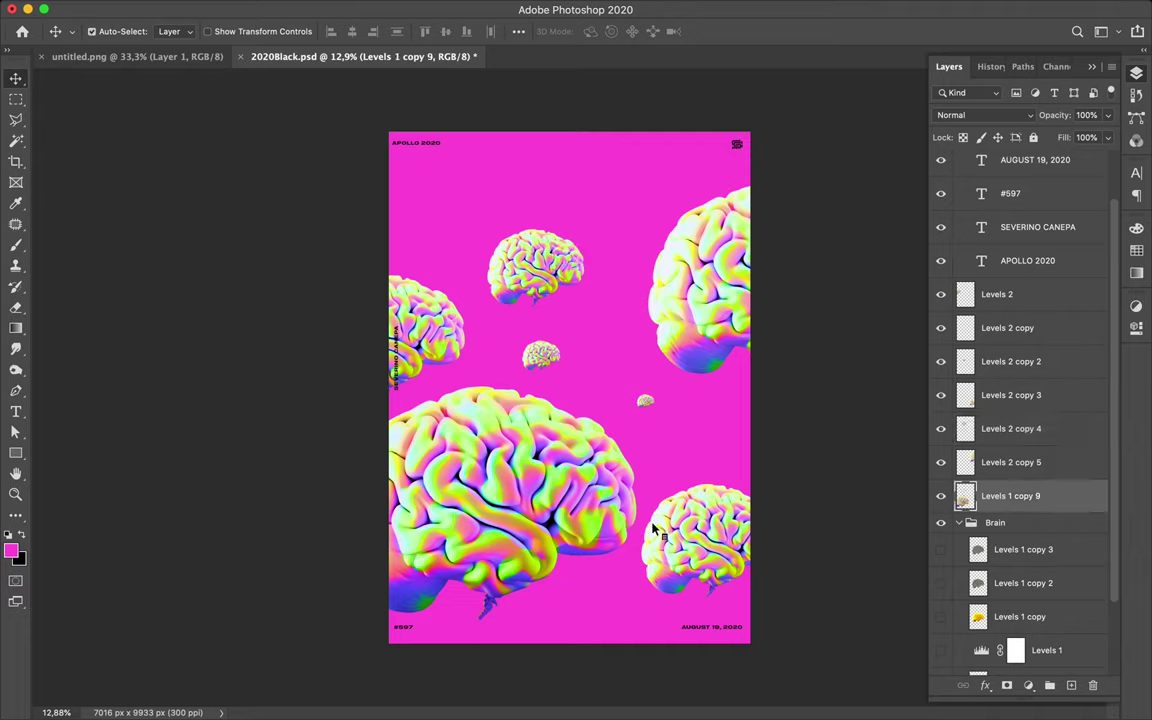
Scale the two small mid-poster brains to about 134% and shift them right
{"action": "left_click", "coordinate": [641, 400]}
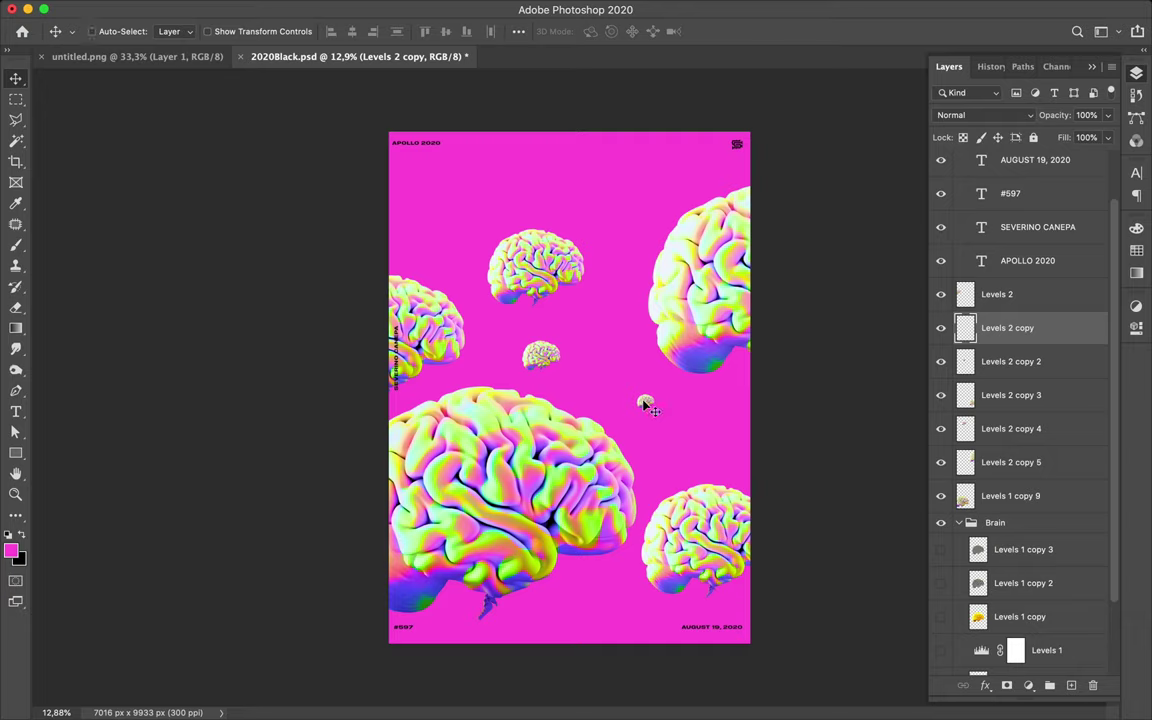
{"action": "left_click", "coordinate": [545, 365], "text": "shift"}
{"action": "key", "text": "ctrl+t"}
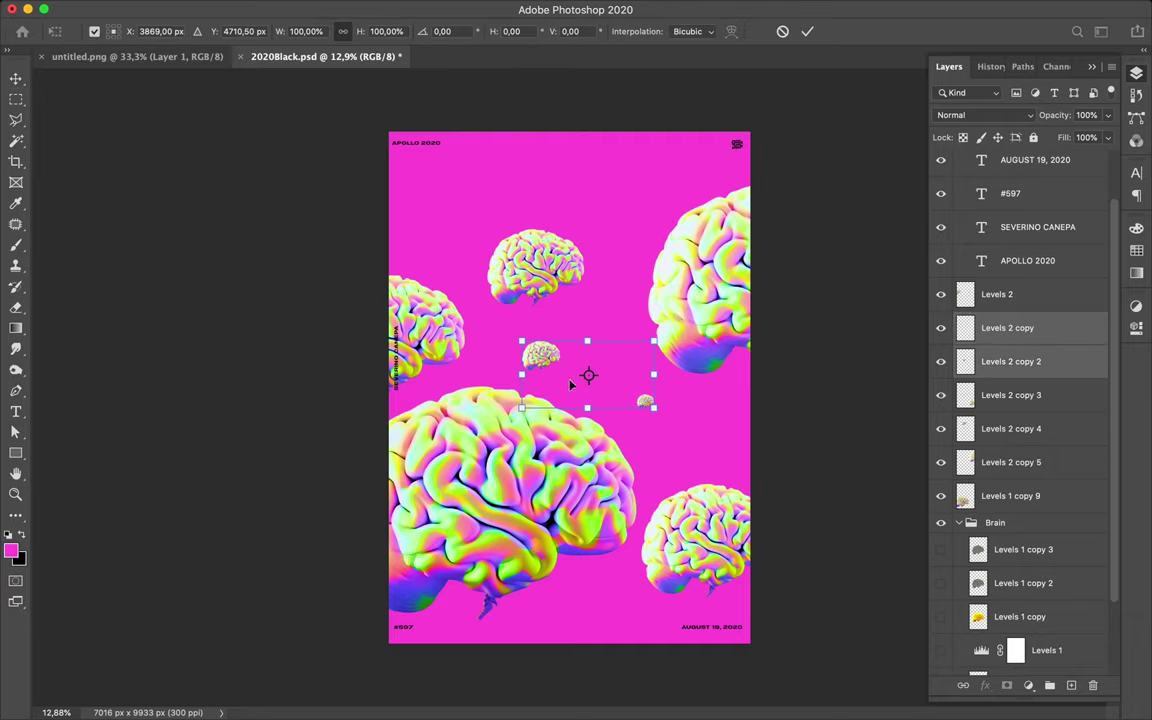
{"action": "mouse_move", "coordinate": [519, 373]}
{"action": "left_mouse_down"}
{"action": "mouse_move", "coordinate": [474, 373]}
{"action": "mouse_move", "coordinate": [548, 360]}
{"action": "left_mouse_up"}
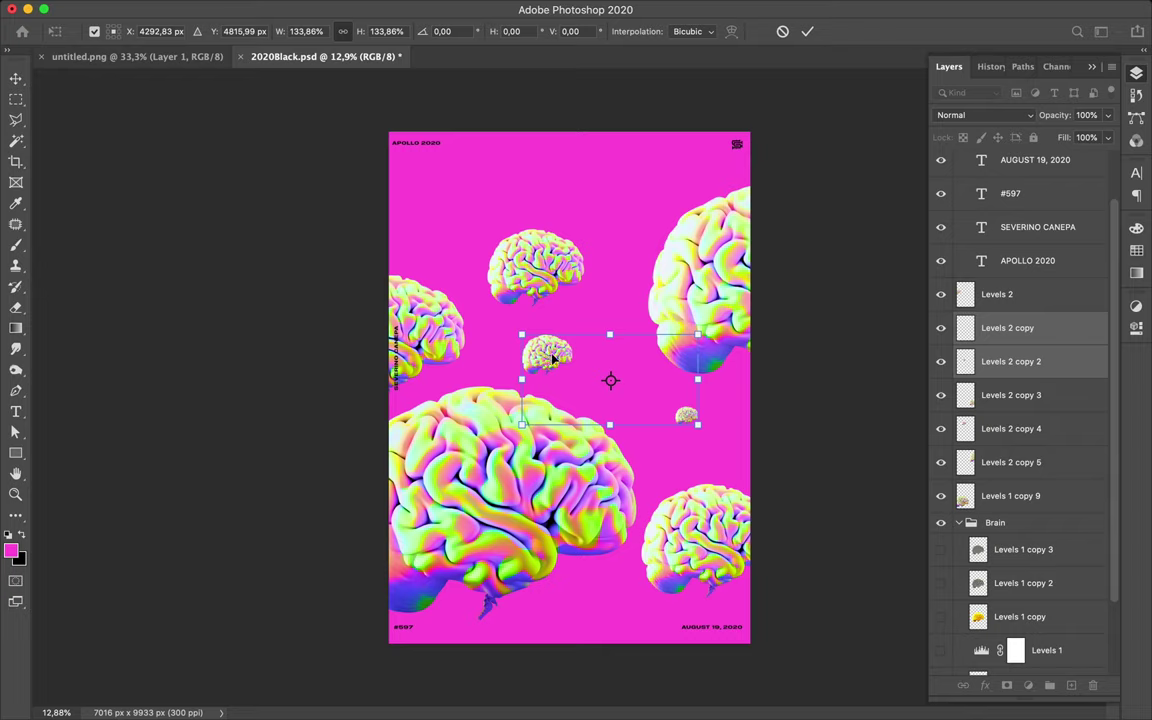
{"action": "key", "text": "Return"}
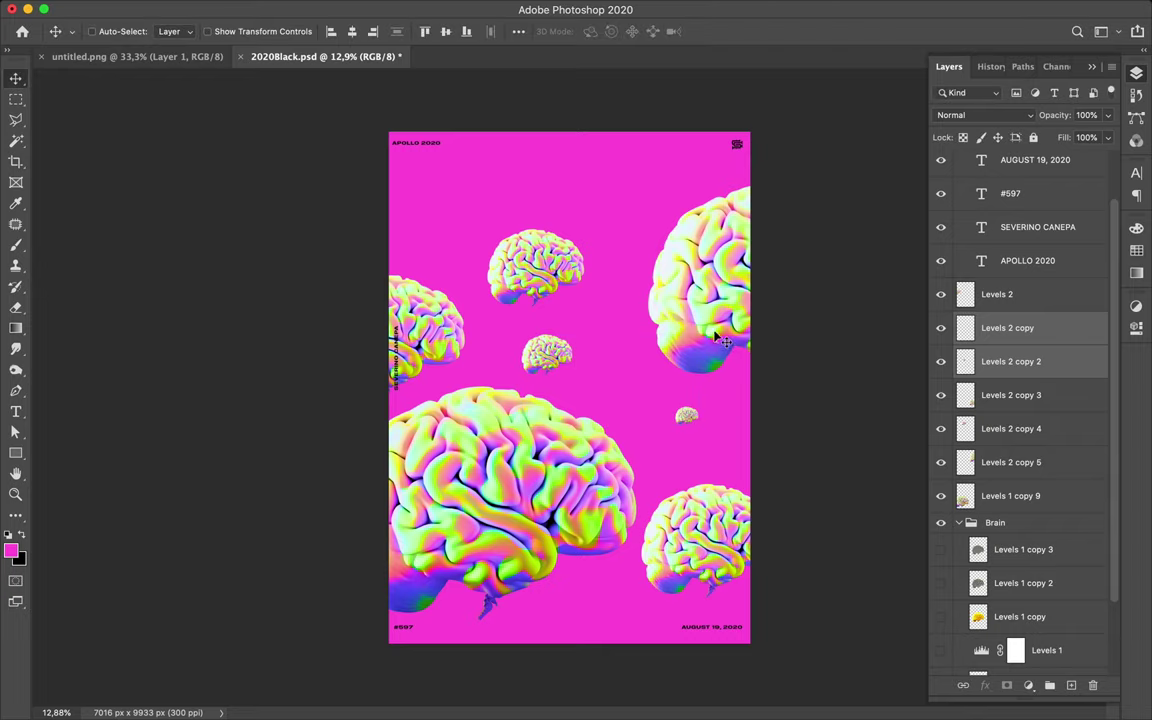
{"action": "mouse_move", "coordinate": [716, 336]}
{"action": "left_mouse_down"}
{"action": "mouse_move", "coordinate": [735, 347]}
{"action": "mouse_move", "coordinate": [733, 310]}
{"action": "mouse_move", "coordinate": [703, 314]}
{"action": "left_mouse_up"}
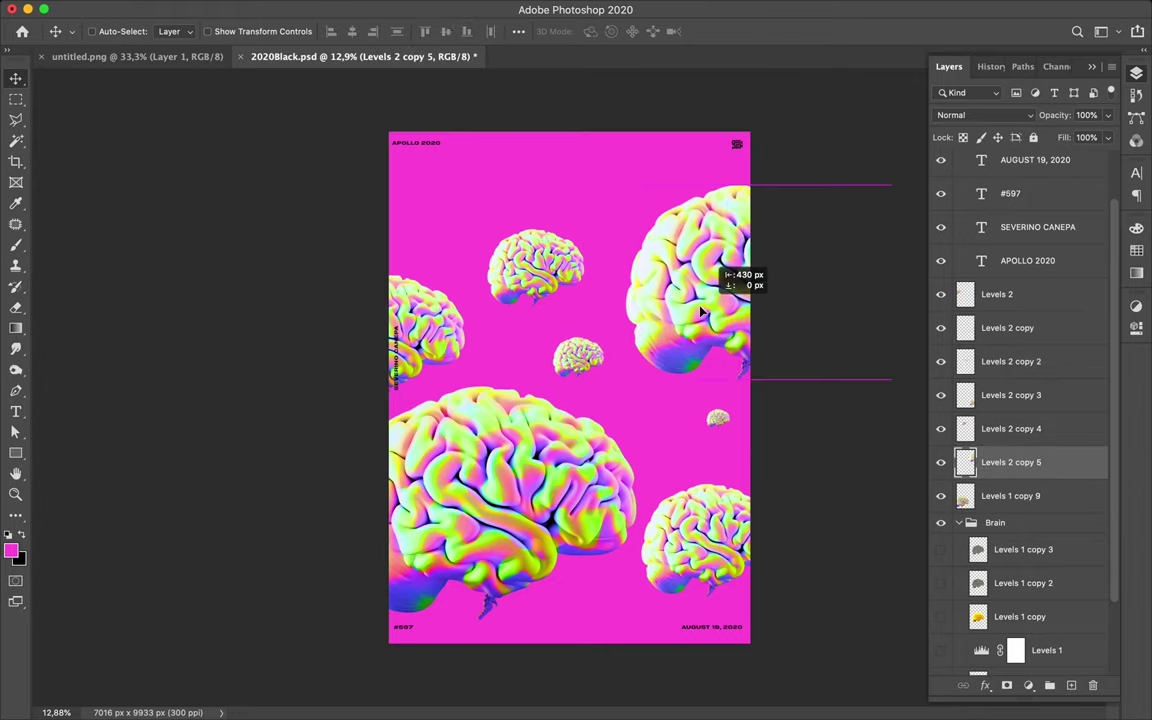
Reposition the large right brain higher on the poster
{"action": "left_click_drag", "start_coordinate": [703, 314], "coordinate": [694, 314]}
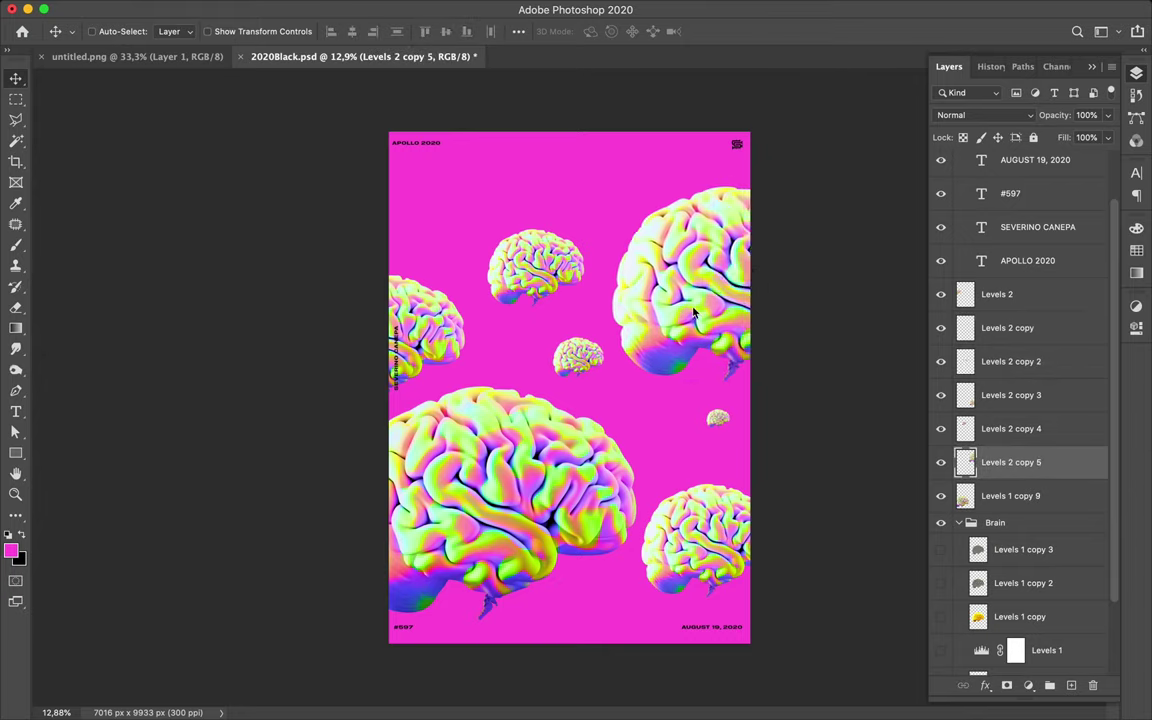
{"action": "right_click", "coordinate": [694, 314]}
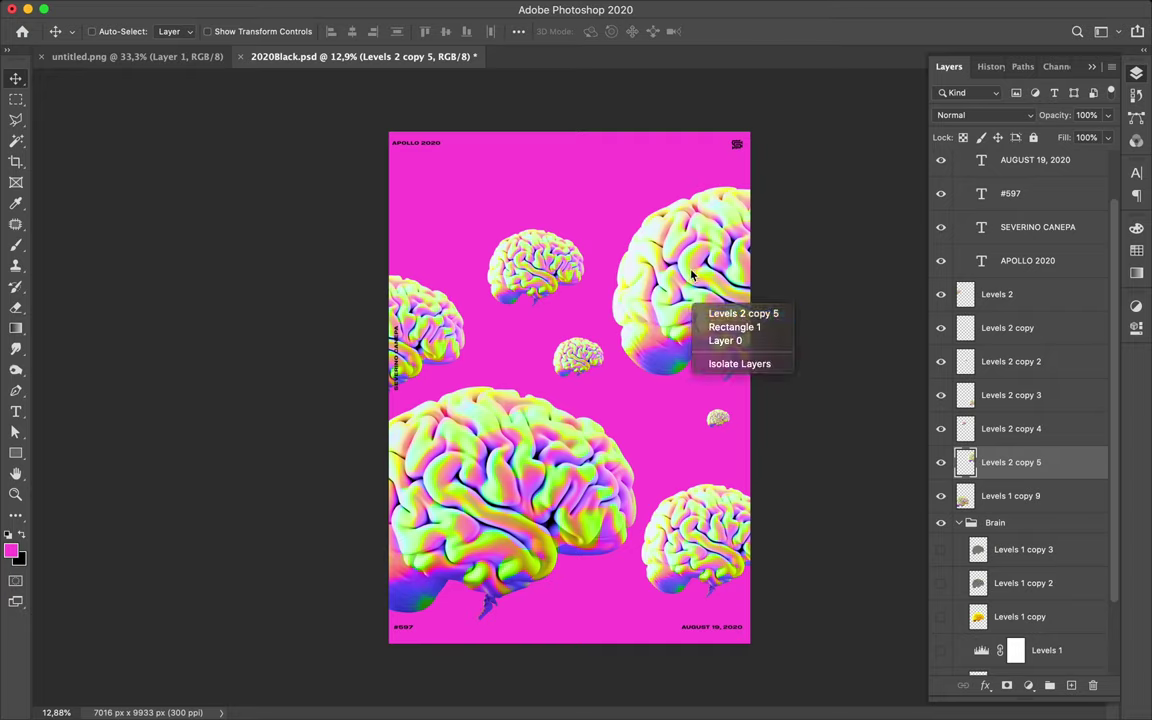
{"action": "left_click", "coordinate": [666, 309]}
{"action": "left_click_drag", "start_coordinate": [666, 309], "coordinate": [658, 272]}
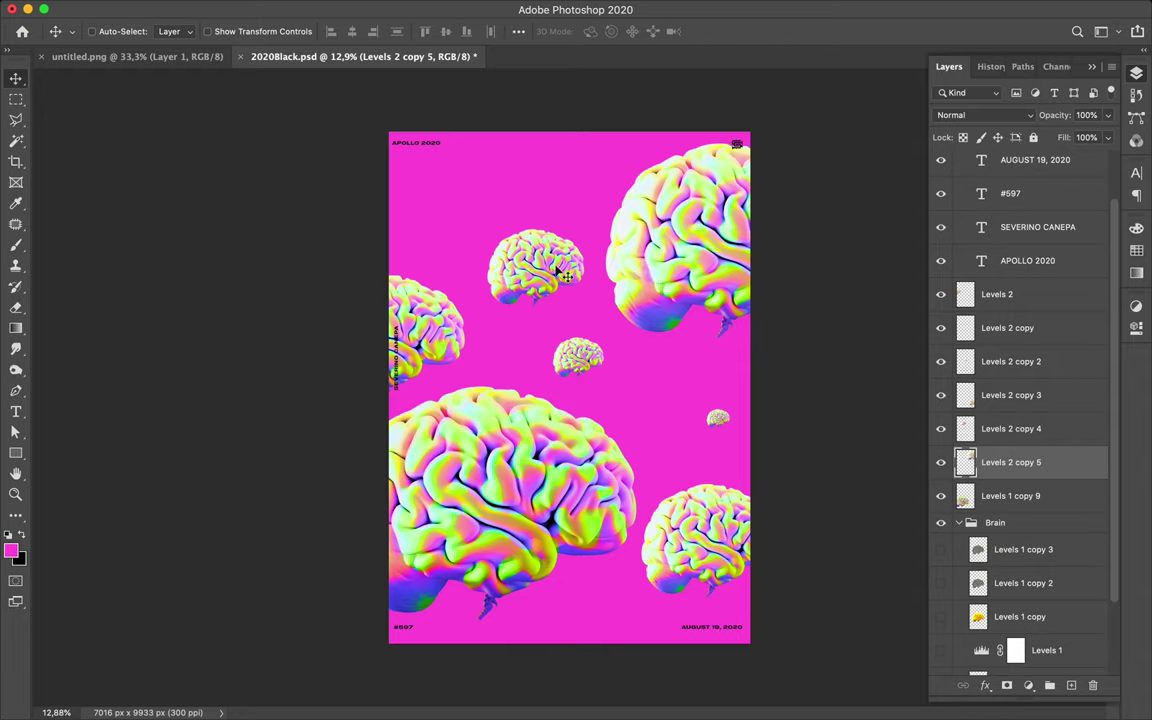
{"action": "left_click_drag", "start_coordinate": [497, 241], "coordinate": [567, 283]}
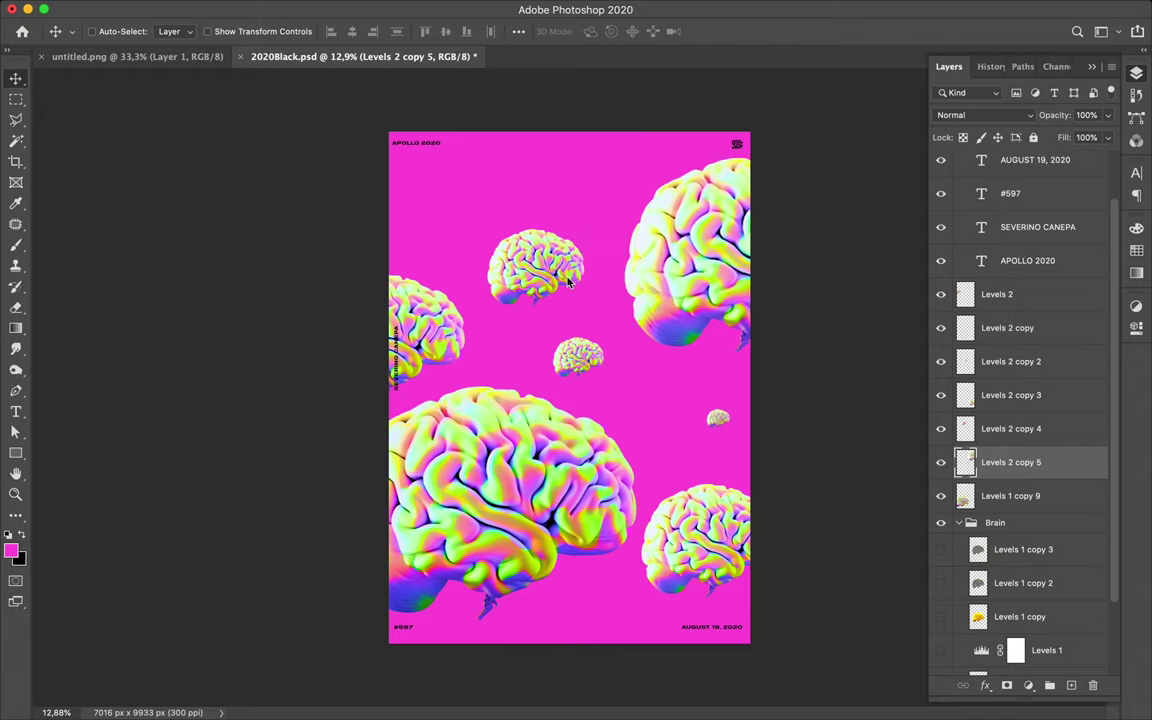
Spread the small brains: one moved right, the tiny one to the left, the small right one lowered
{"action": "left_click_drag", "start_coordinate": [578, 366], "coordinate": [645, 383]}
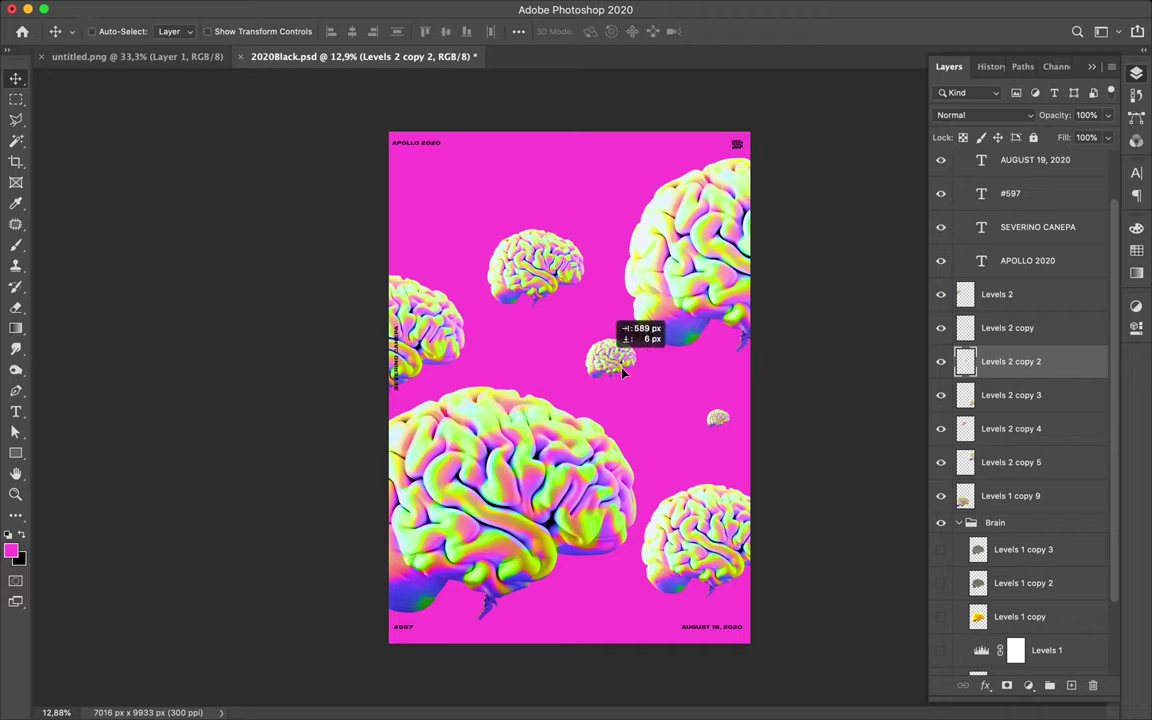
{"action": "left_click_drag", "start_coordinate": [645, 383], "coordinate": [692, 387]}
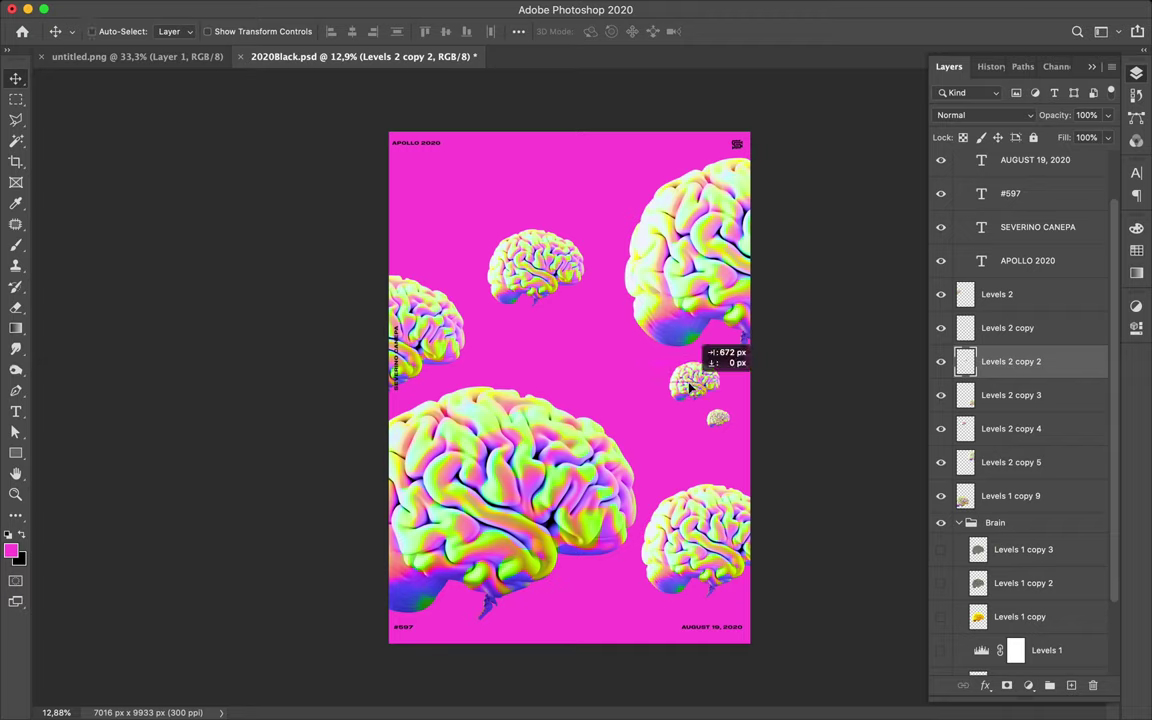
{"action": "left_click", "coordinate": [715, 428]}
{"action": "left_click_drag", "start_coordinate": [715, 428], "coordinate": [514, 371]}
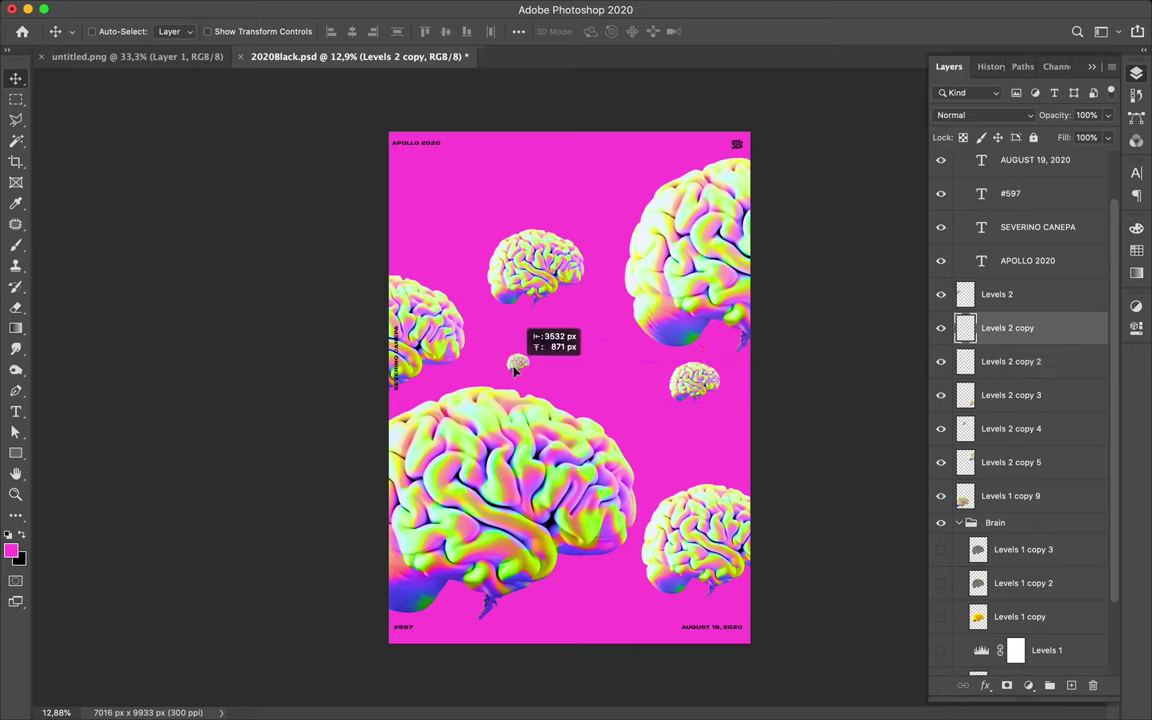
{"action": "left_click", "coordinate": [683, 383], "text": "ctrl"}
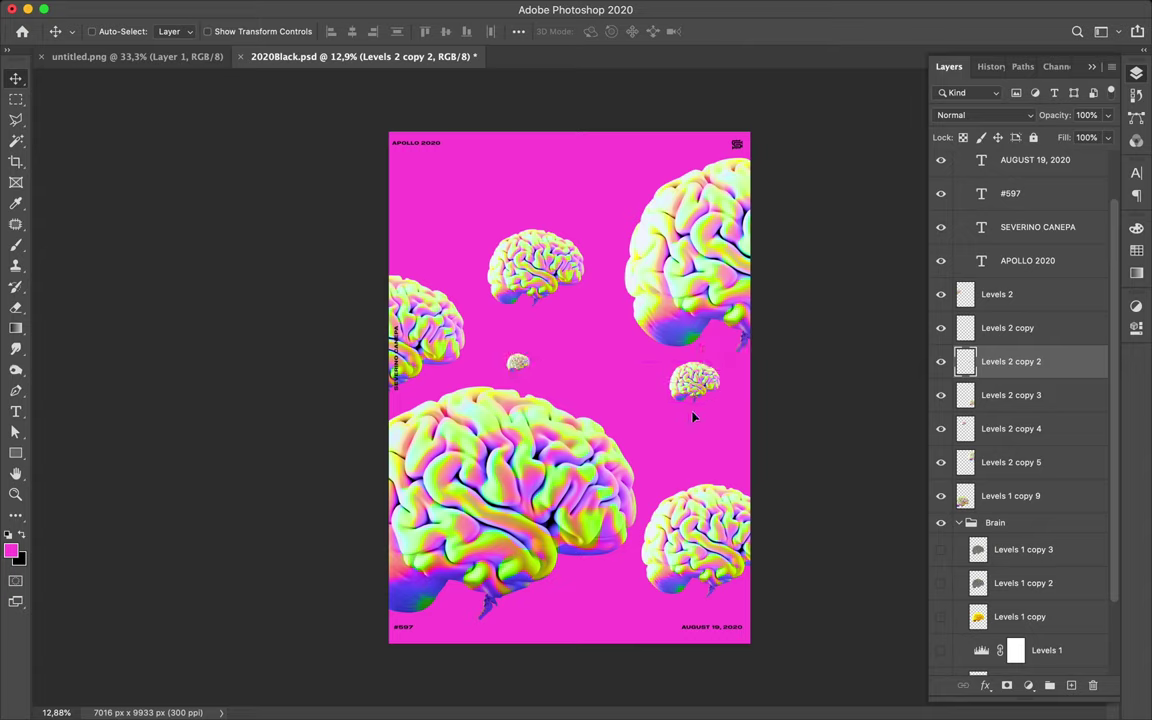
{"action": "left_click_drag", "start_coordinate": [683, 383], "coordinate": [683, 413]}
Lower the bottom-right brain toward the page edge and nudge the small, central and tiny brains into place
{"action": "left_click", "coordinate": [708, 562], "text": "ctrl"}
{"action": "left_click_drag", "start_coordinate": [708, 562], "coordinate": [665, 632]}
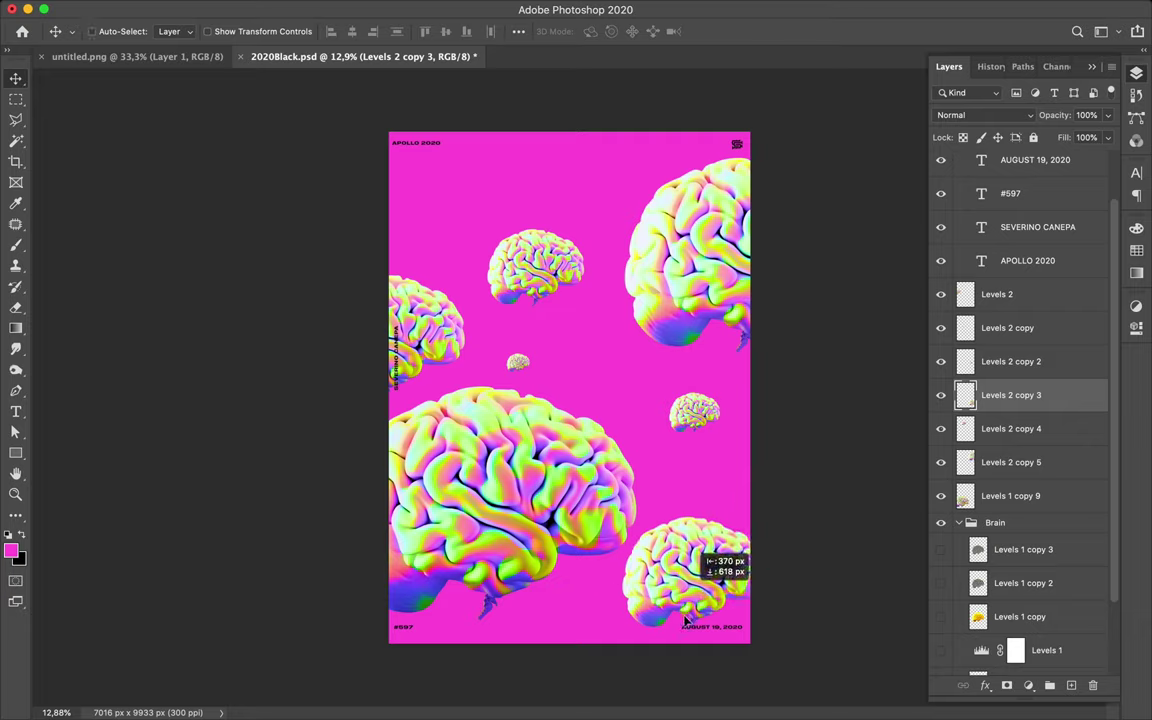
{"action": "left_click_drag", "start_coordinate": [665, 633], "coordinate": [653, 648]}
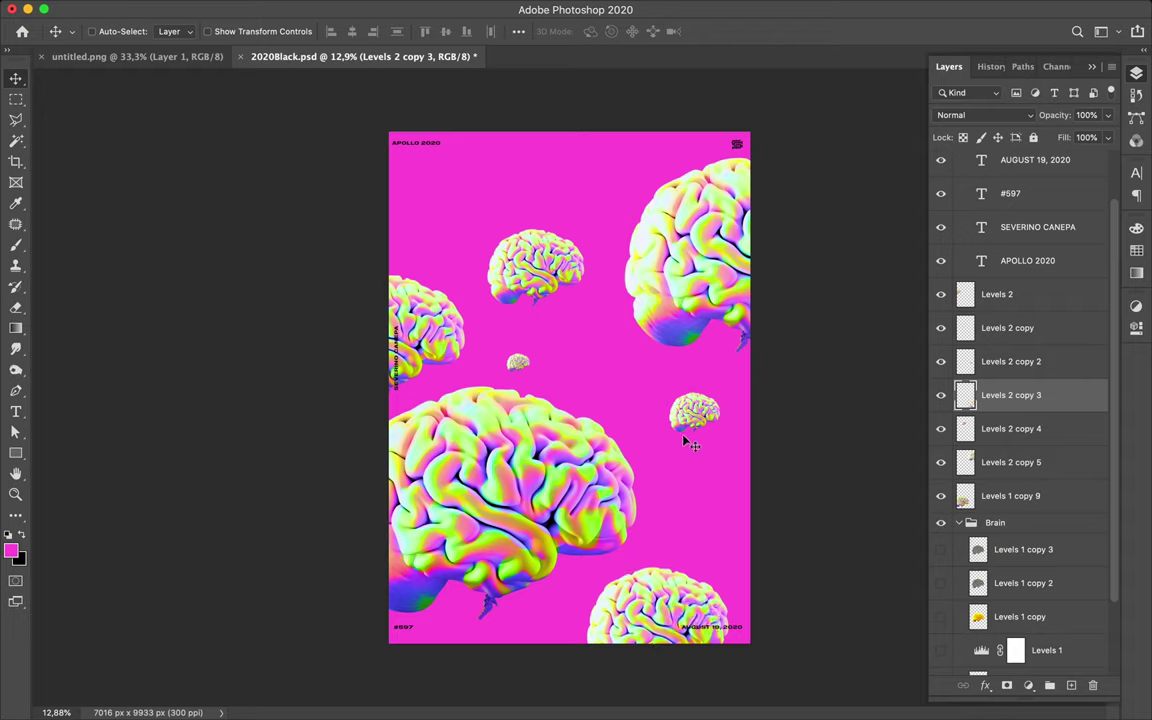
{"action": "left_click_drag", "start_coordinate": [692, 413], "coordinate": [698, 428]}
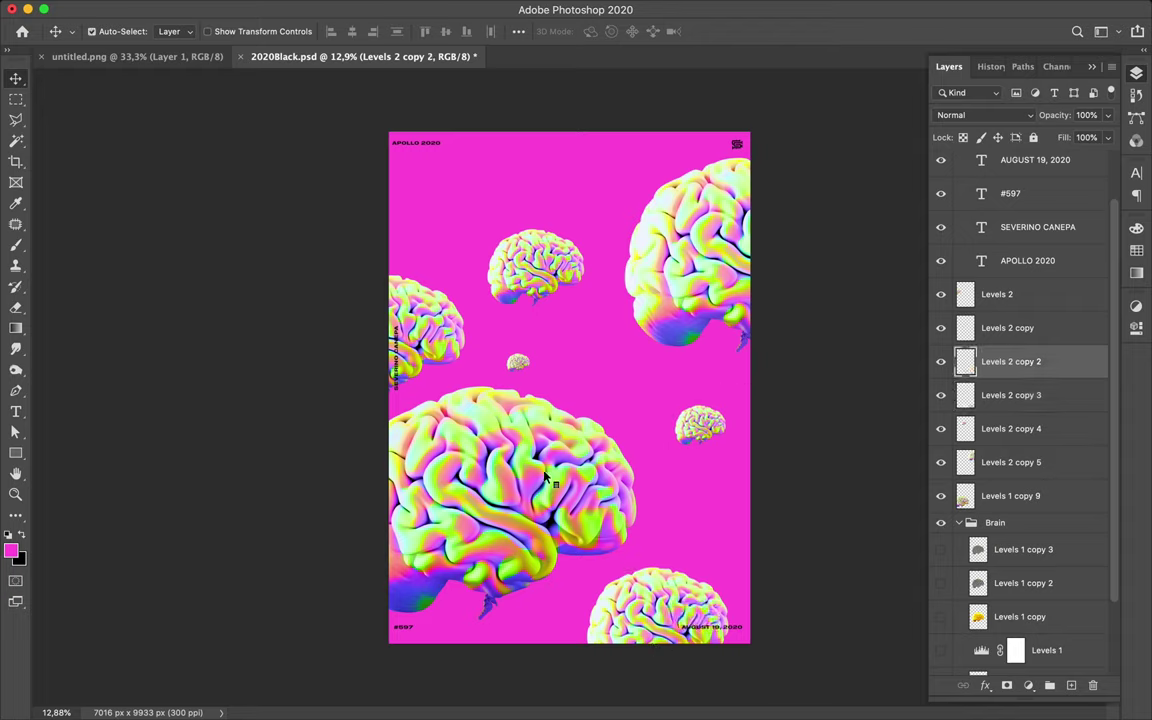
{"action": "left_click_drag", "start_coordinate": [545, 478], "coordinate": [556, 484]}
{"action": "mouse_move", "coordinate": [512, 371]}
{"action": "left_mouse_down"}
{"action": "mouse_move", "coordinate": [567, 363]}
{"action": "mouse_move", "coordinate": [561, 355]}
{"action": "mouse_move", "coordinate": [597, 342]}
{"action": "left_mouse_up"}
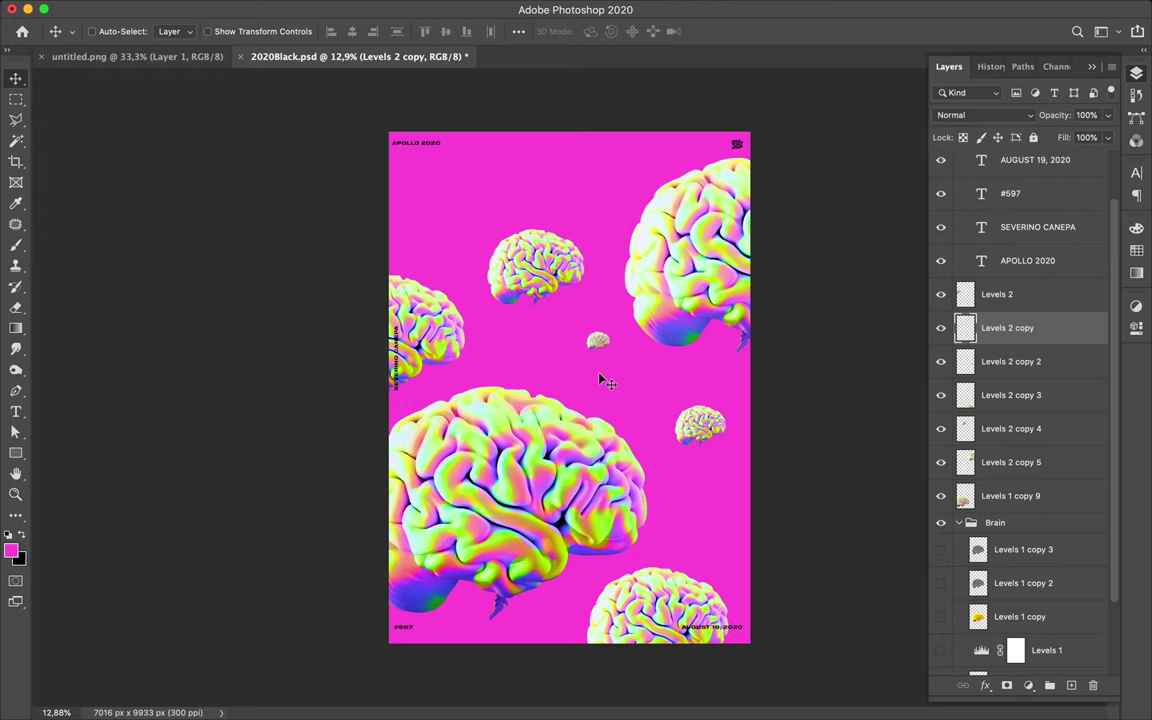
Select the large upper-right brain layer for filtering
{"action": "key", "text": "ctrl"}
{"action": "left_click", "coordinate": [662, 586], "text": "ctrl"}
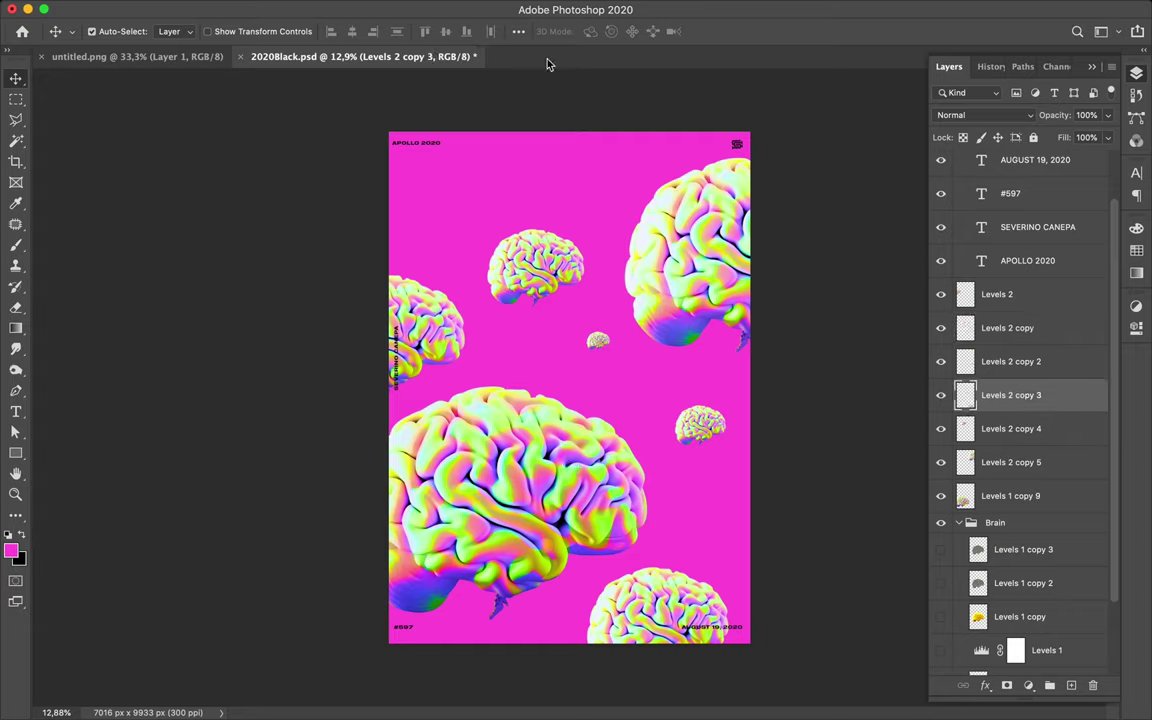
{"action": "left_click", "coordinate": [608, 204], "text": "ctrl"}
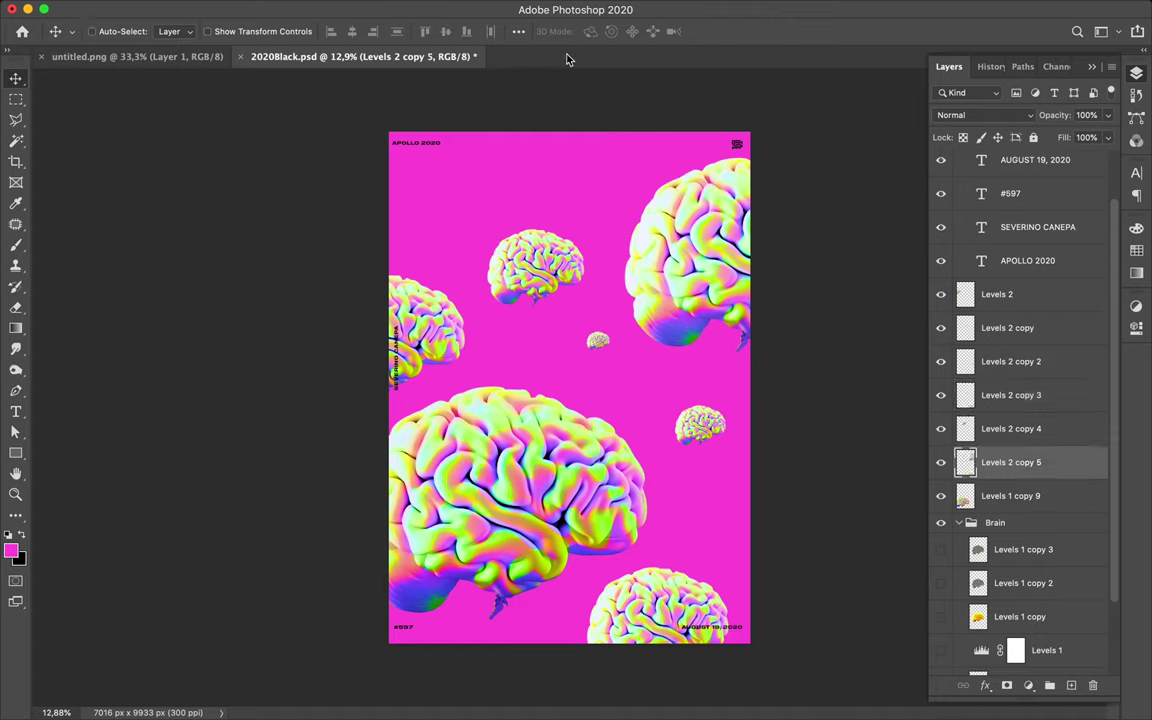
{"action": "left_click", "coordinate": [374, 6]}
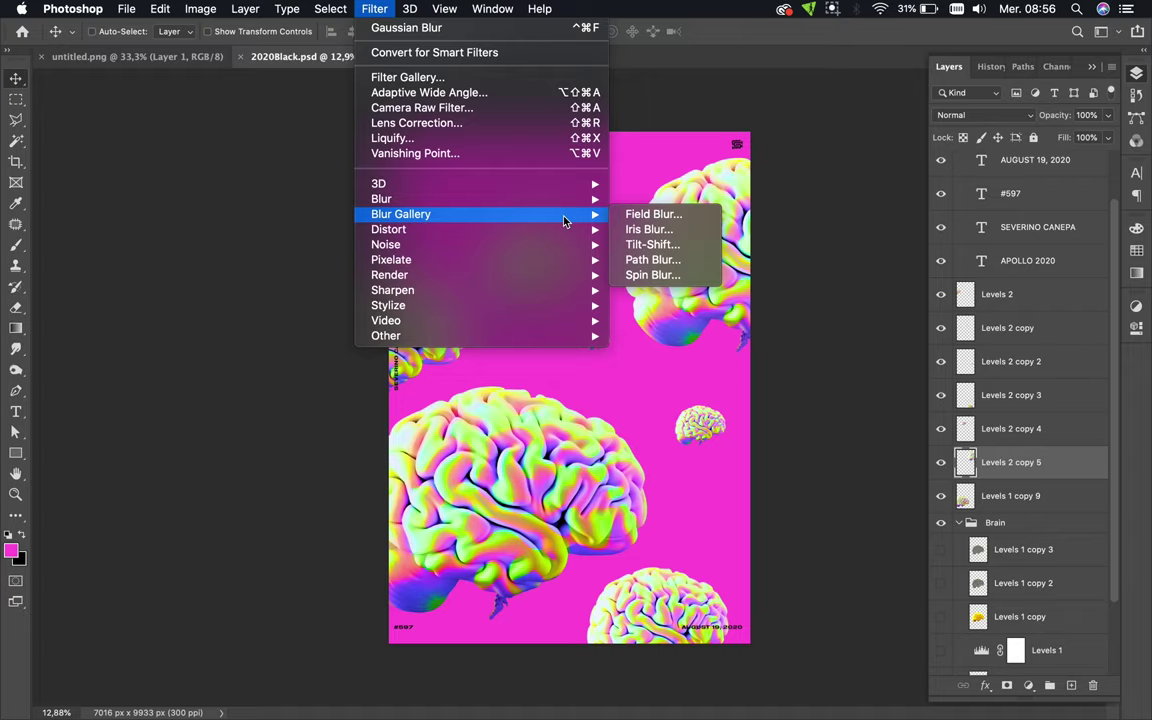
{"action": "mouse_move", "coordinate": [381, 198]}
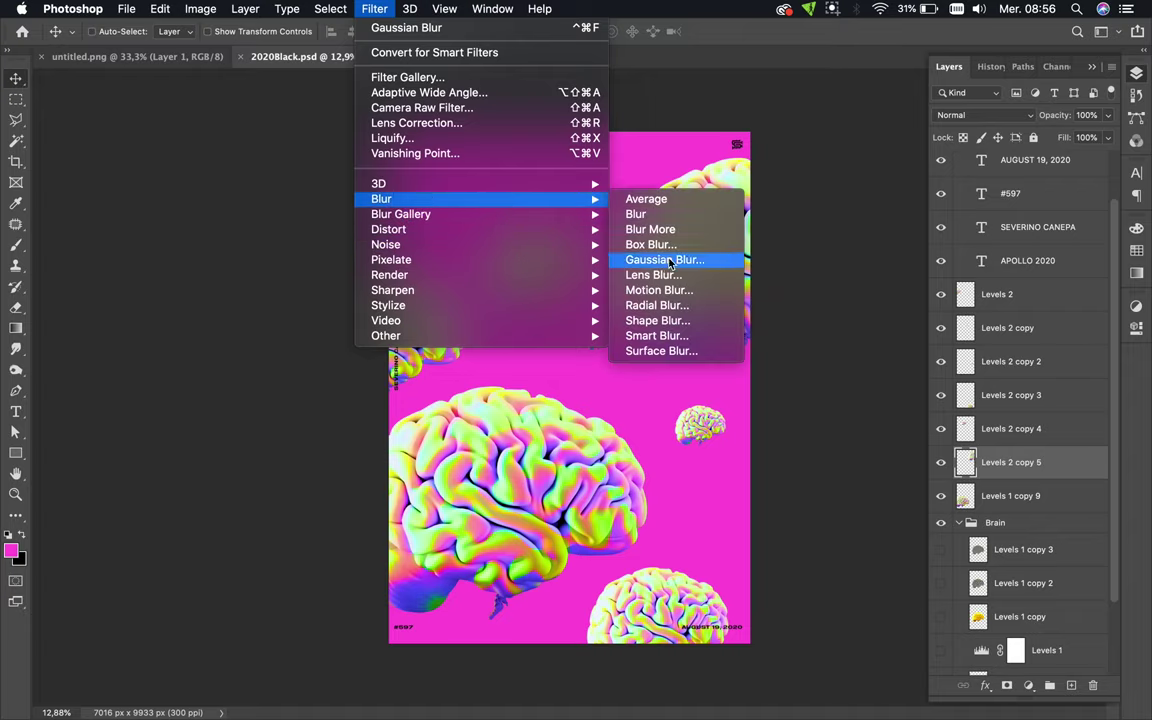
Preview a Gaussian Blur on the upper-right brain with a radius of about 4.9 pixels
{"action": "left_click", "coordinate": [668, 260]}
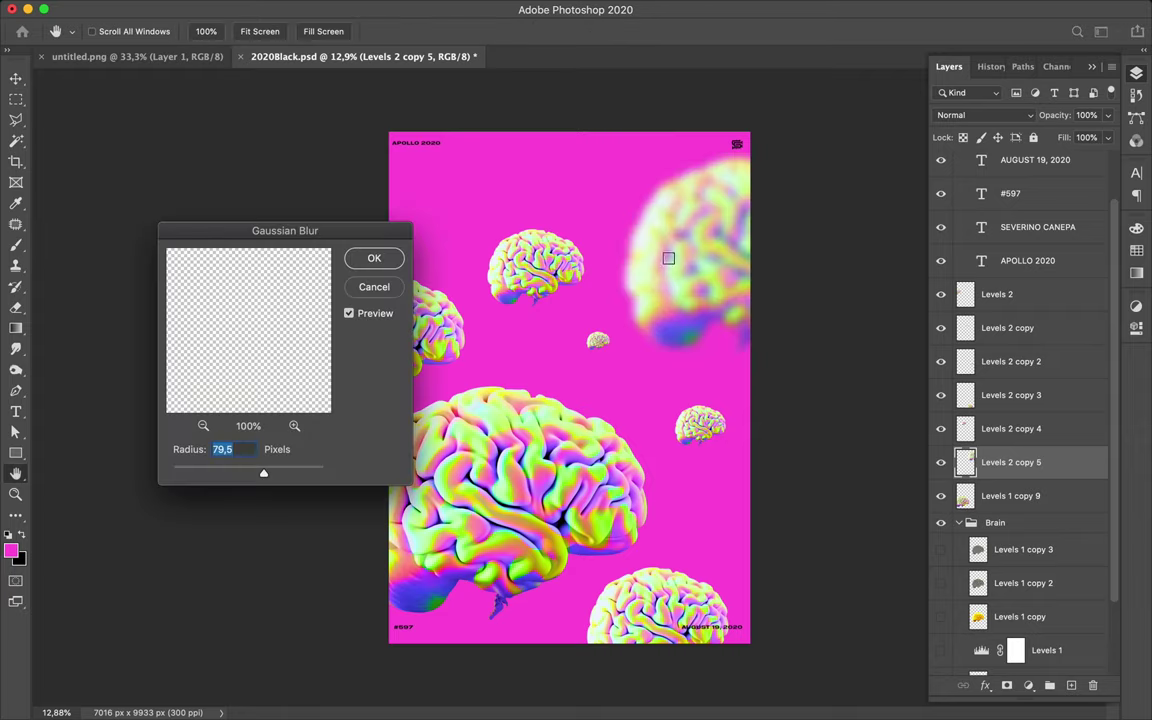
{"action": "left_click_drag", "start_coordinate": [264, 474], "coordinate": [205, 474]}
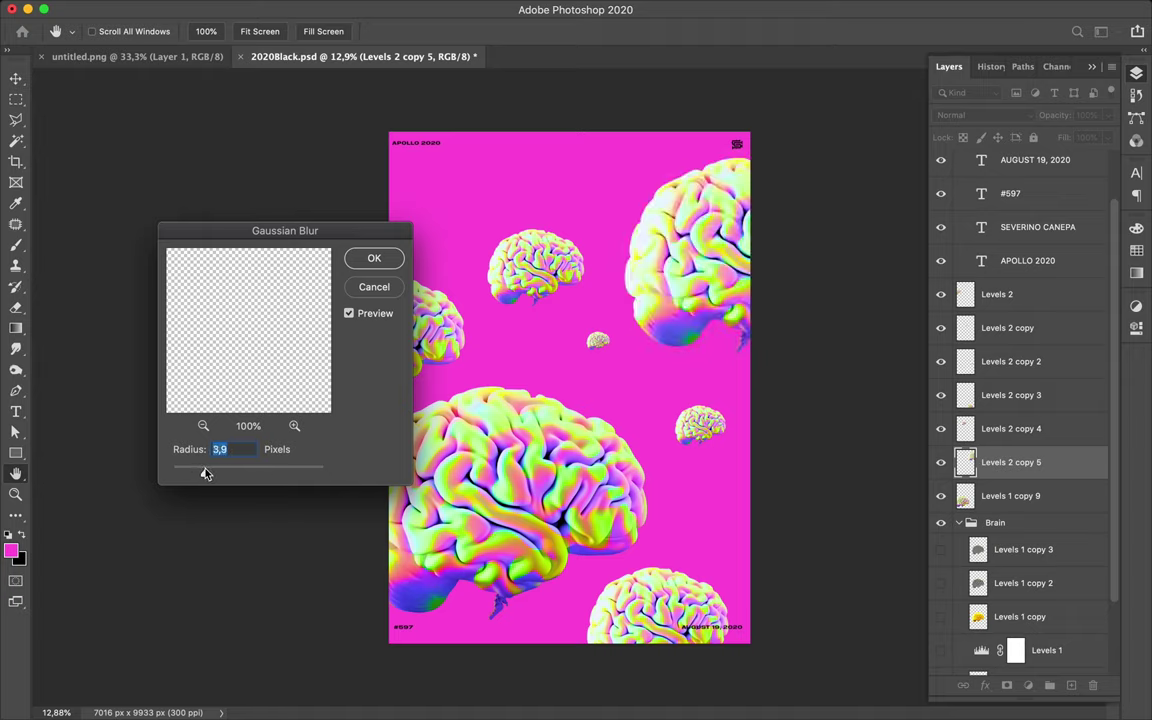
{"action": "left_click_drag", "start_coordinate": [206, 474], "coordinate": [212, 475]}
{"action": "left_click_drag", "start_coordinate": [213, 474], "coordinate": [216, 474]}
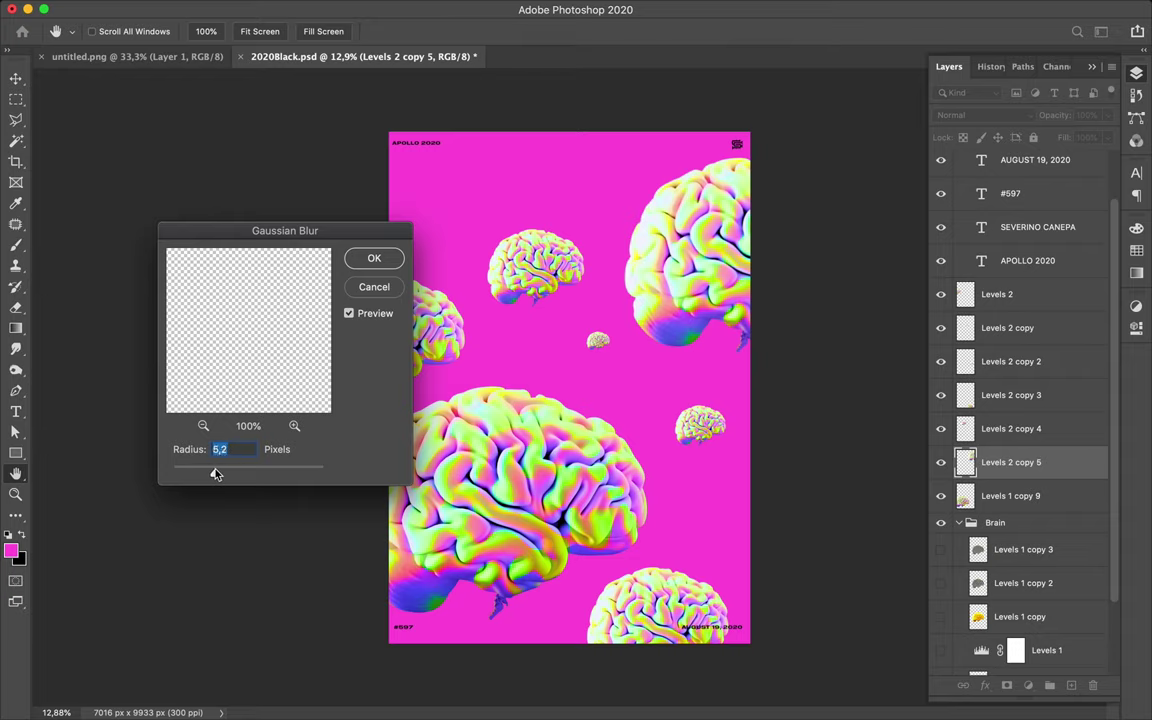
Confirm the blur, then enlarge the bottom brain to about 119% and move it into the lower-right corner
{"action": "left_click", "coordinate": [392, 261]}
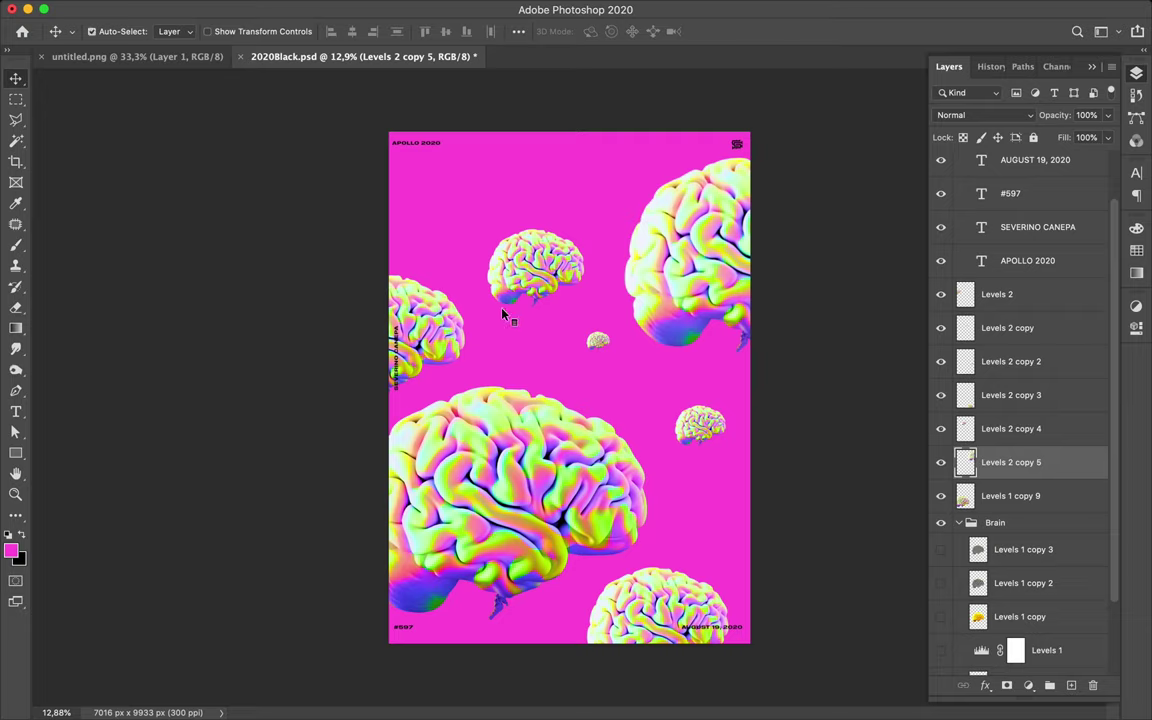
{"action": "left_click", "coordinate": [677, 594]}
{"action": "key", "text": "ctrl+t"}
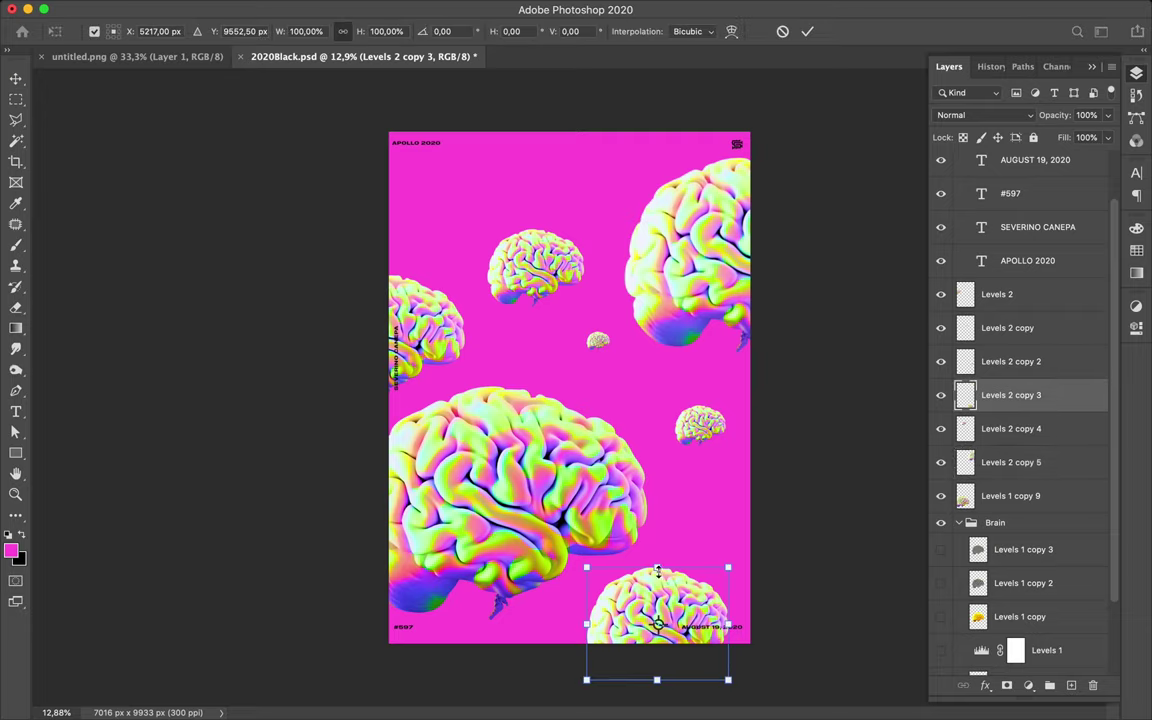
{"action": "left_click_drag", "start_coordinate": [653, 566], "coordinate": [653, 544]}
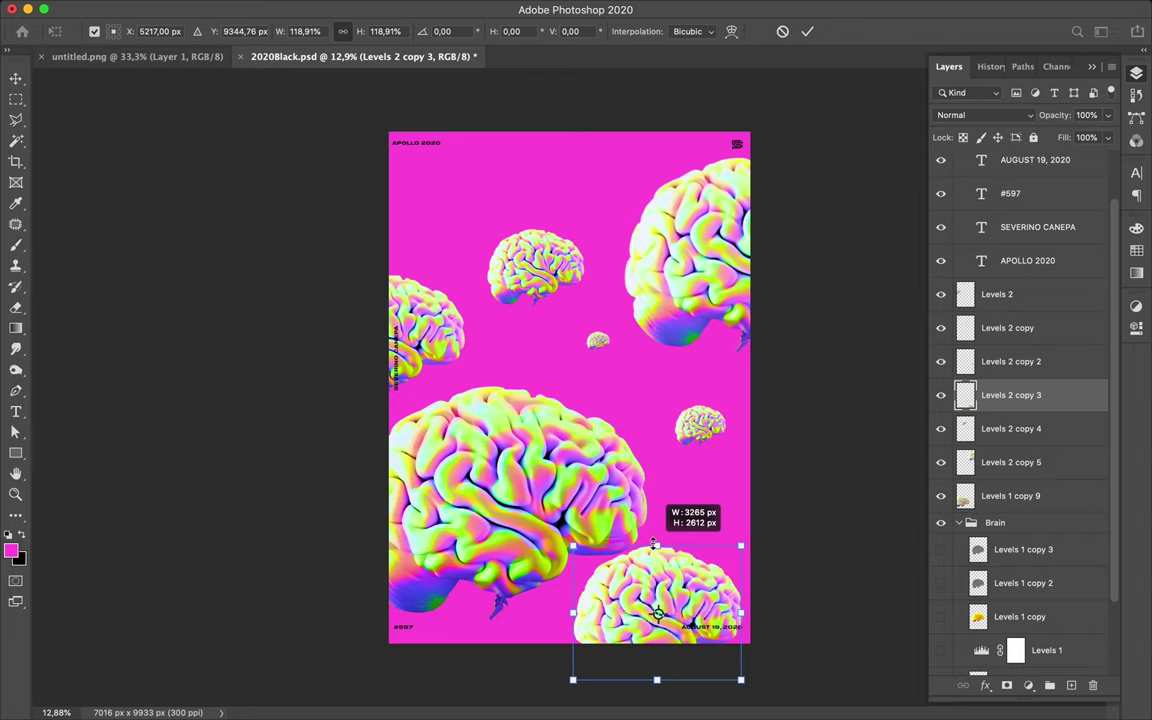
{"action": "key", "text": "Return"}
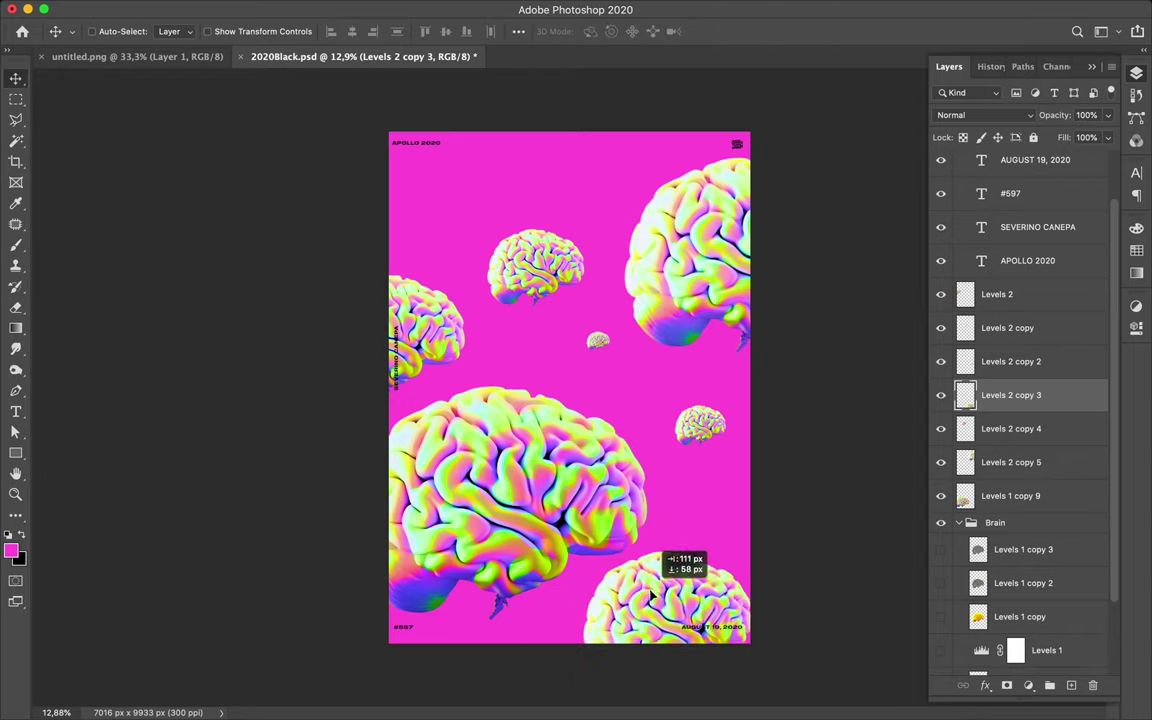
{"action": "left_click_drag", "start_coordinate": [642, 593], "coordinate": [670, 598]}
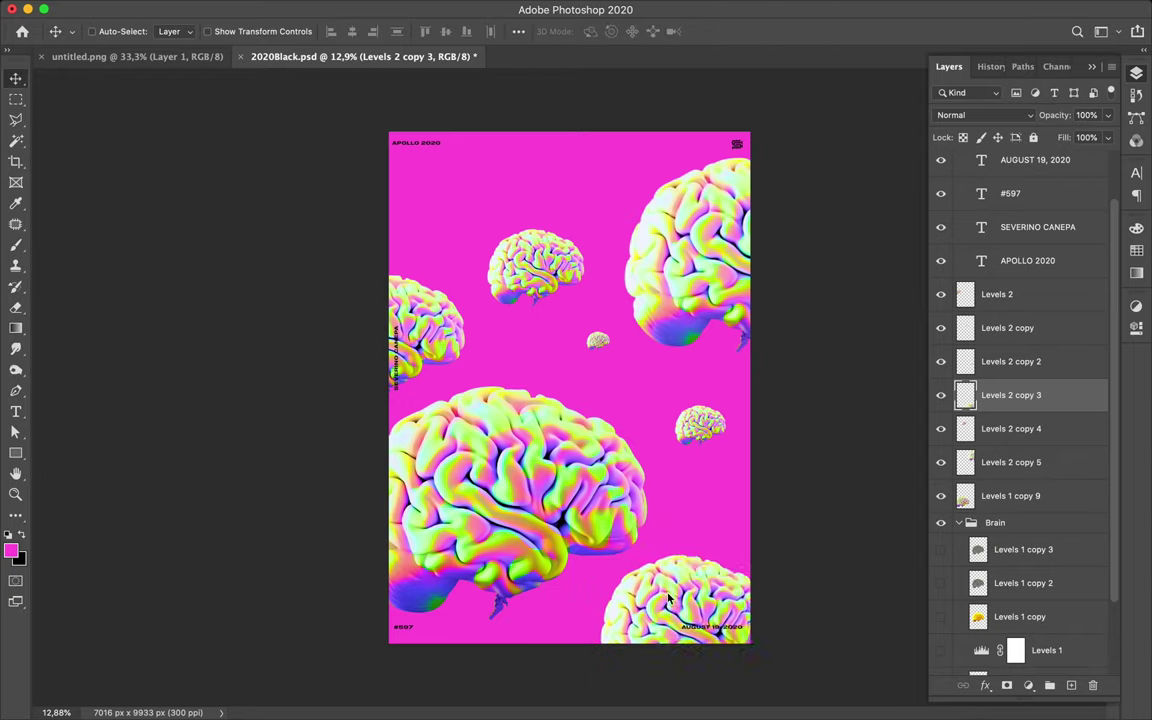
{"action": "left_click", "coordinate": [374, 8]}
{"action": "mouse_move", "coordinate": [382, 199]}
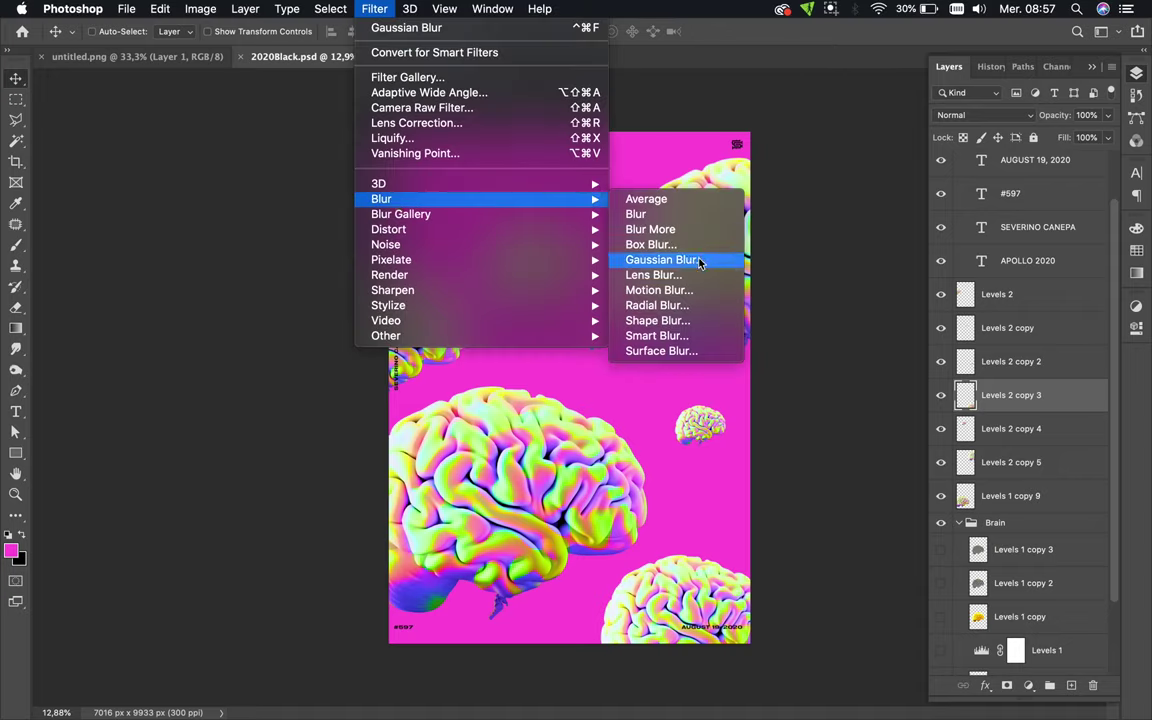
Apply a 10.1-pixel Gaussian Blur to the bottom-right brain, Levels 2 copy 3
{"action": "left_click", "coordinate": [699, 260]}
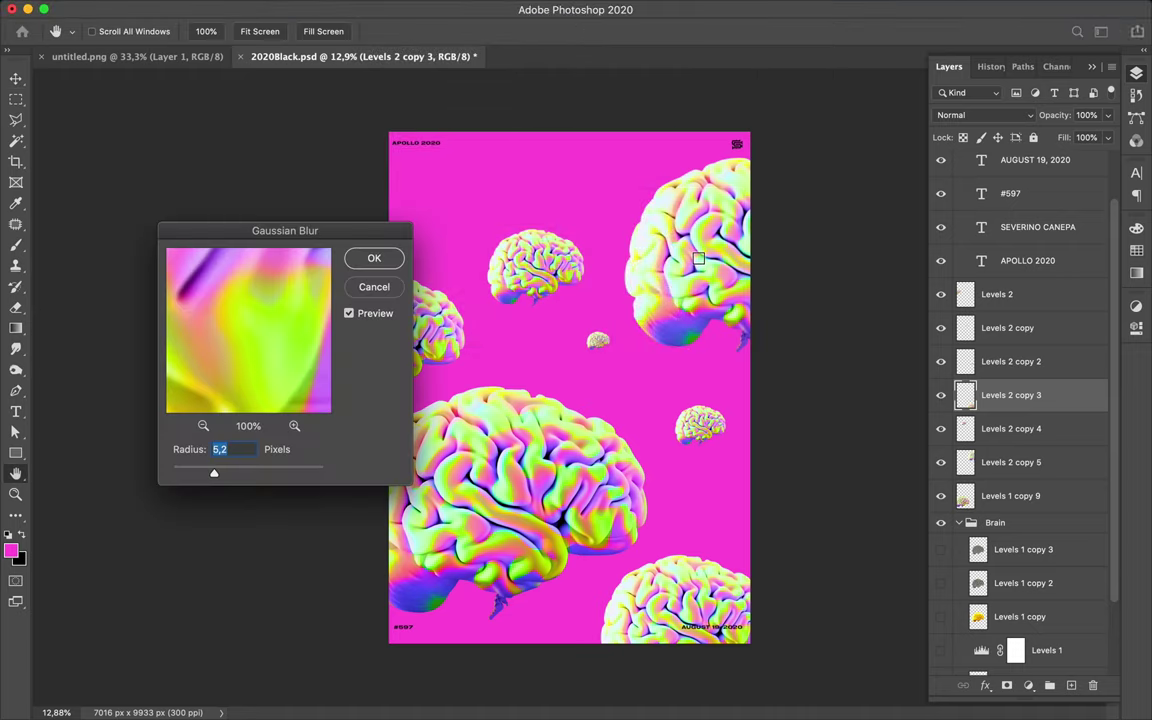
{"action": "left_click_drag", "start_coordinate": [216, 476], "coordinate": [233, 477]}
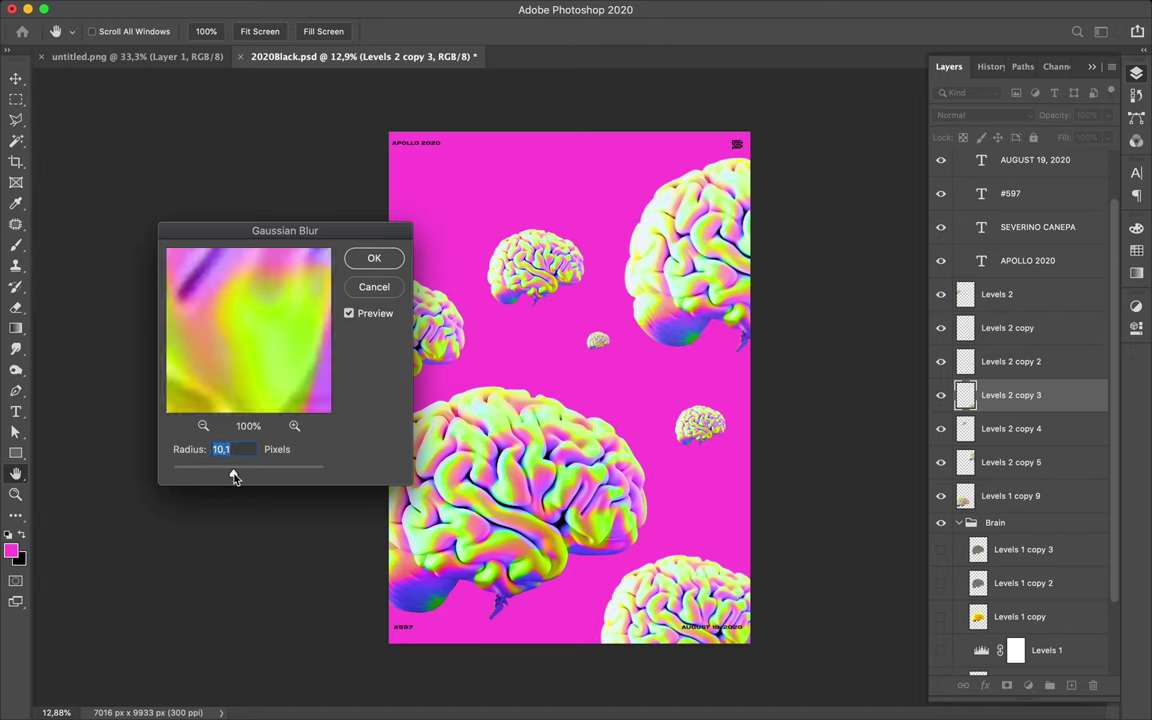
{"action": "left_click", "coordinate": [374, 258]}
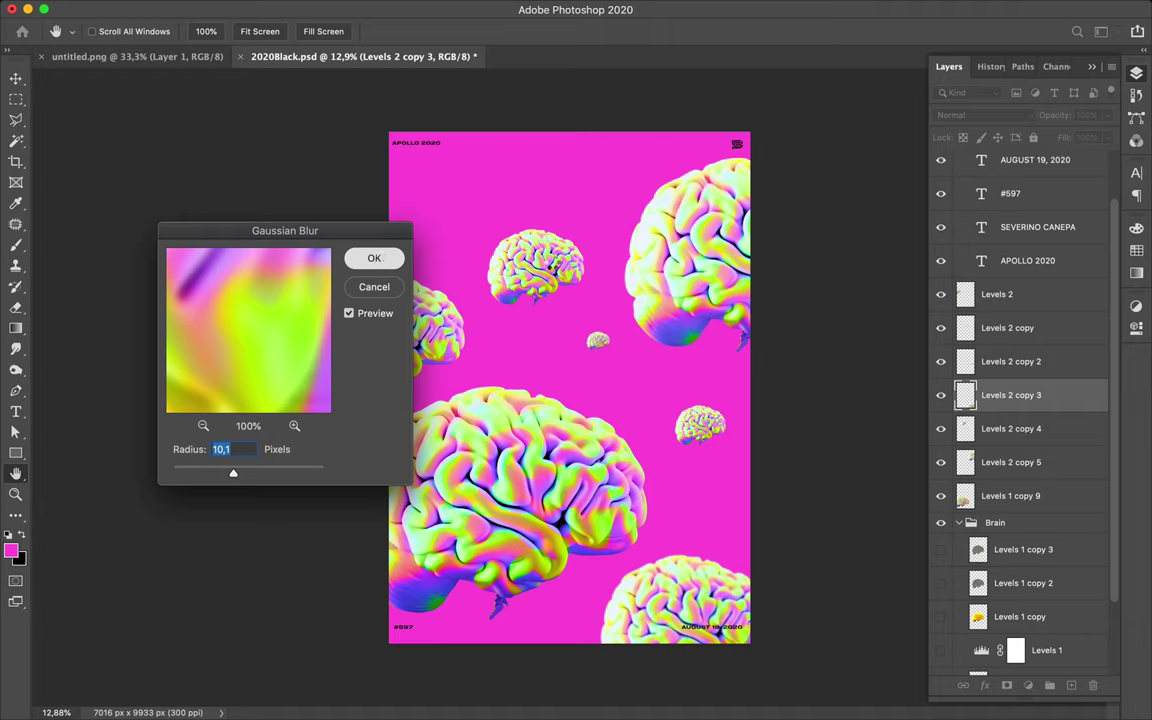
{"action": "left_click", "coordinate": [430, 334]}
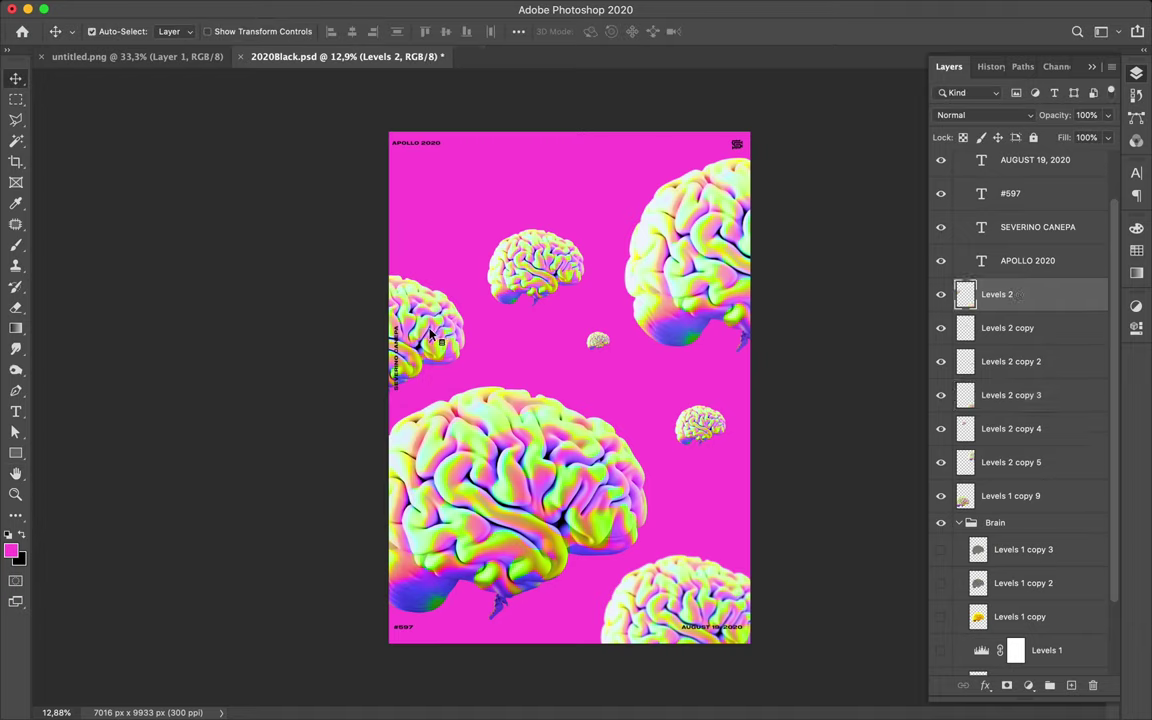
Give the left-edge brain, Levels 2, a Gaussian Blur of about 14.8 pixels
{"action": "left_click", "coordinate": [374, 9]}
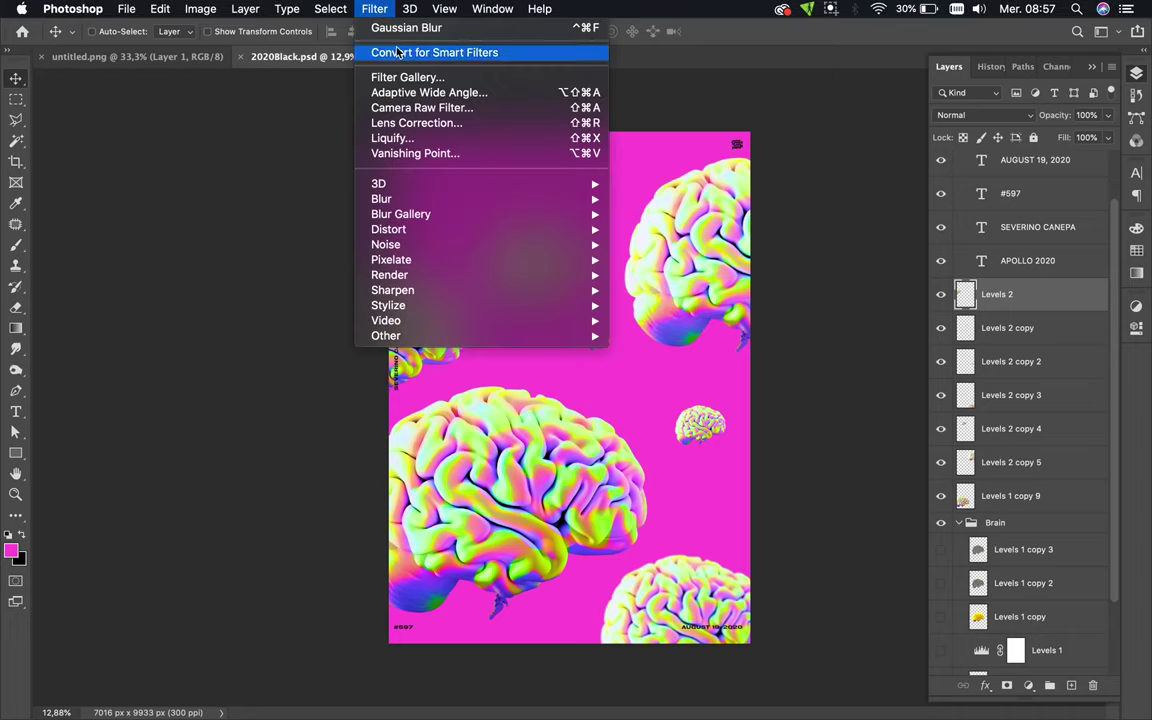
{"action": "mouse_move", "coordinate": [381, 199]}
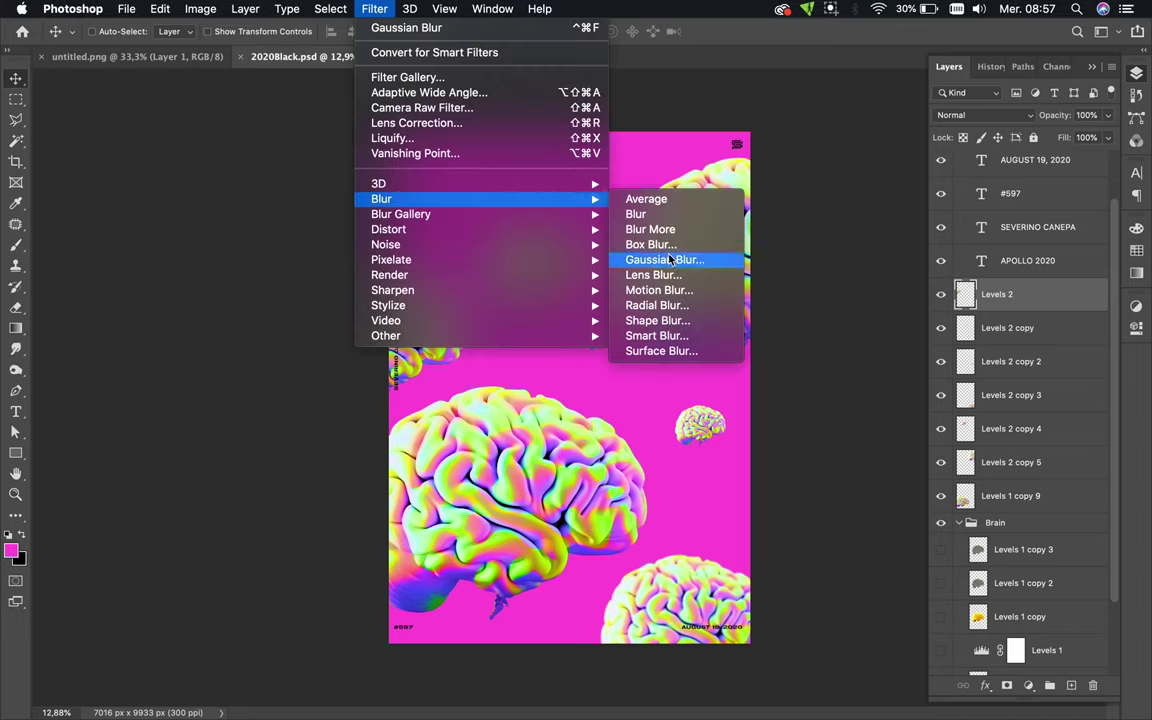
{"action": "left_click", "coordinate": [670, 260]}
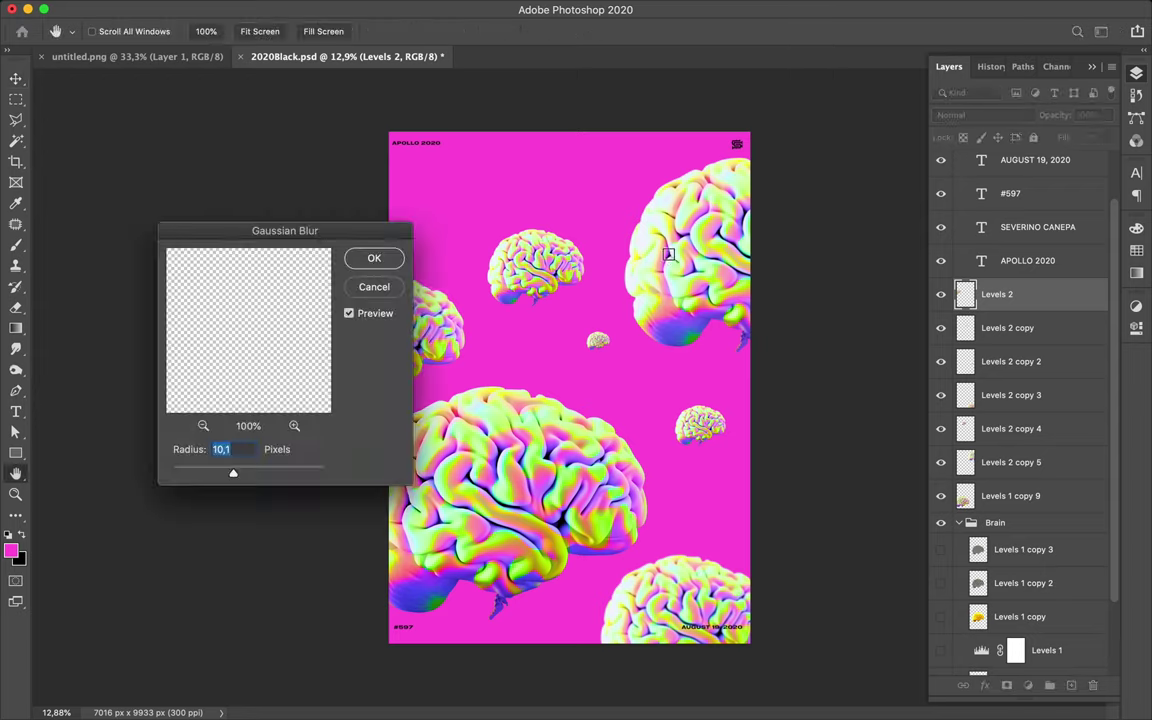
{"action": "left_click_drag", "start_coordinate": [236, 476], "coordinate": [240, 477]}
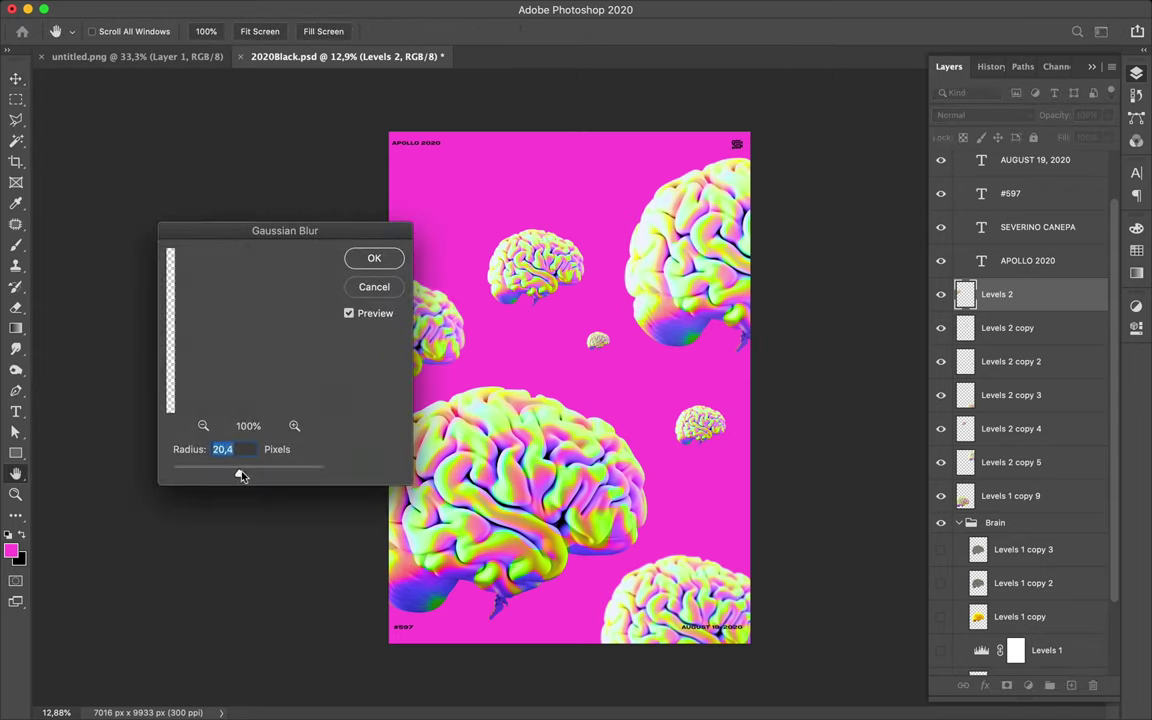
{"action": "left_click_drag", "start_coordinate": [240, 477], "coordinate": [237, 477]}
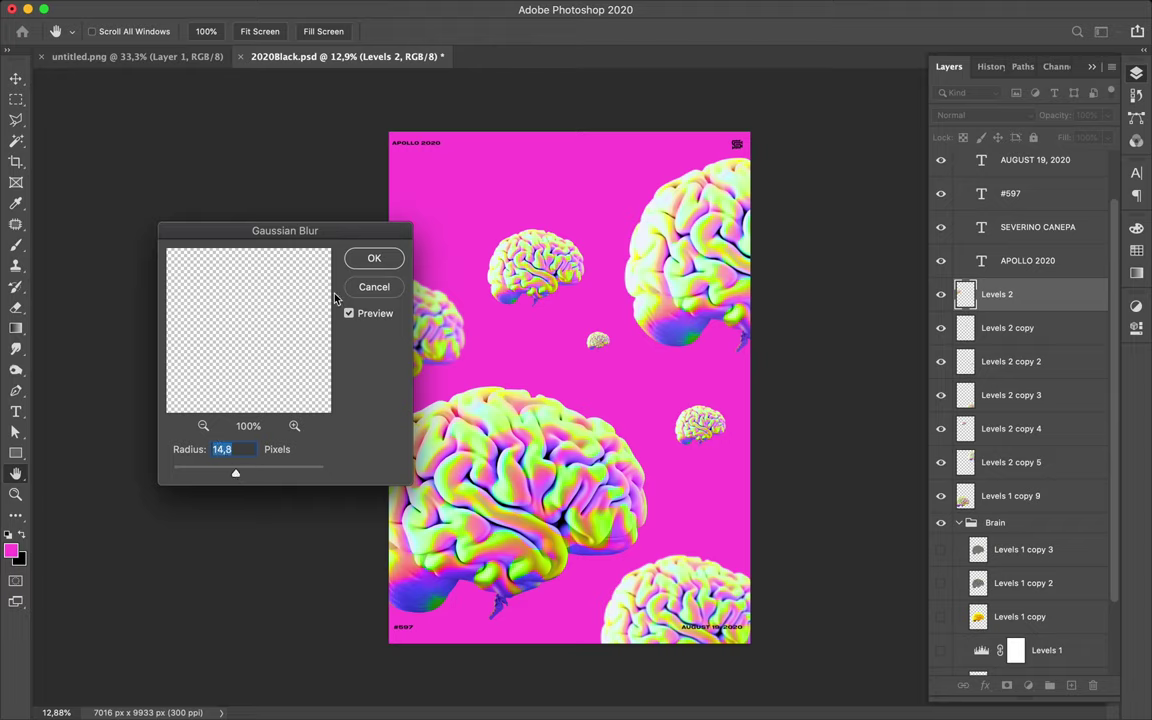
{"action": "left_click", "coordinate": [373, 262]}
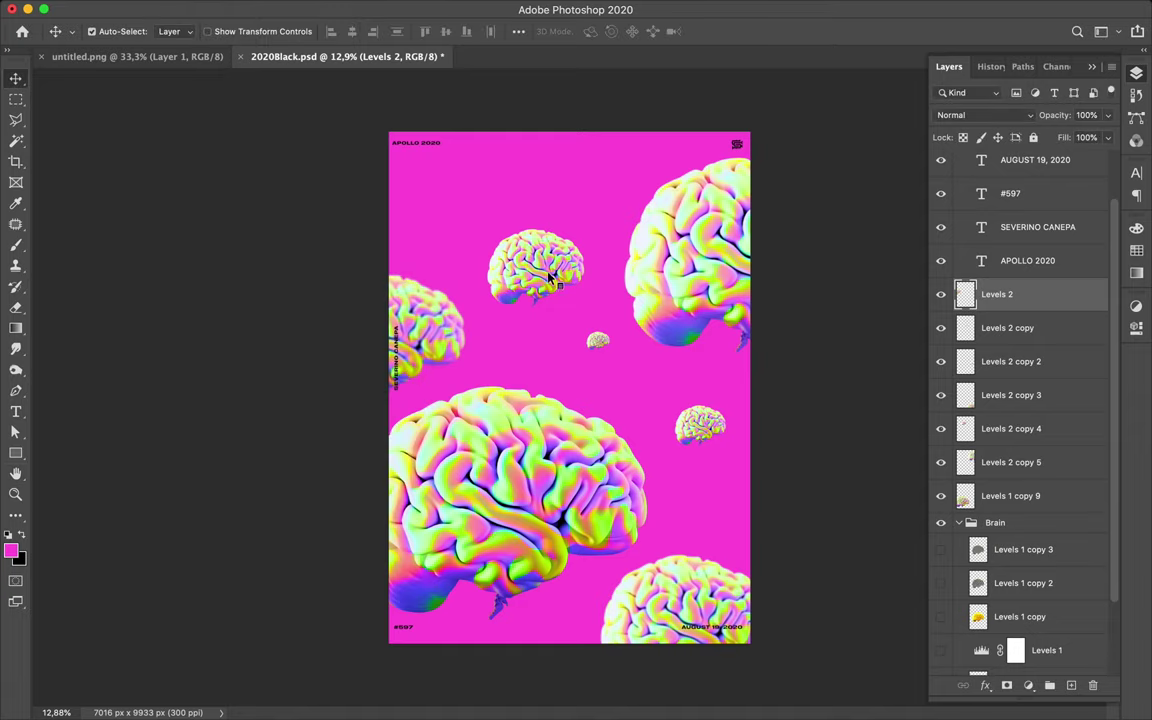
{"action": "left_click", "coordinate": [497, 252]}
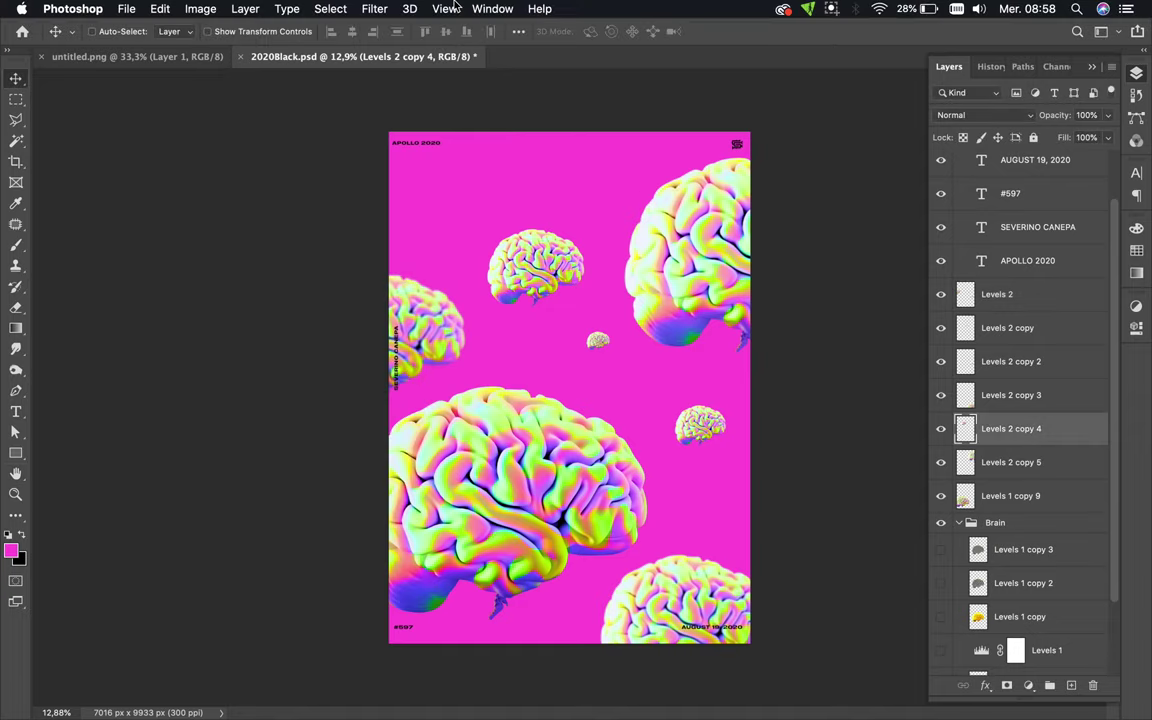
Apply a 23.3-pixel Gaussian Blur to the upper-middle brain, Levels 2 copy 4
{"action": "left_click", "coordinate": [374, 9]}
{"action": "mouse_move", "coordinate": [382, 199]}
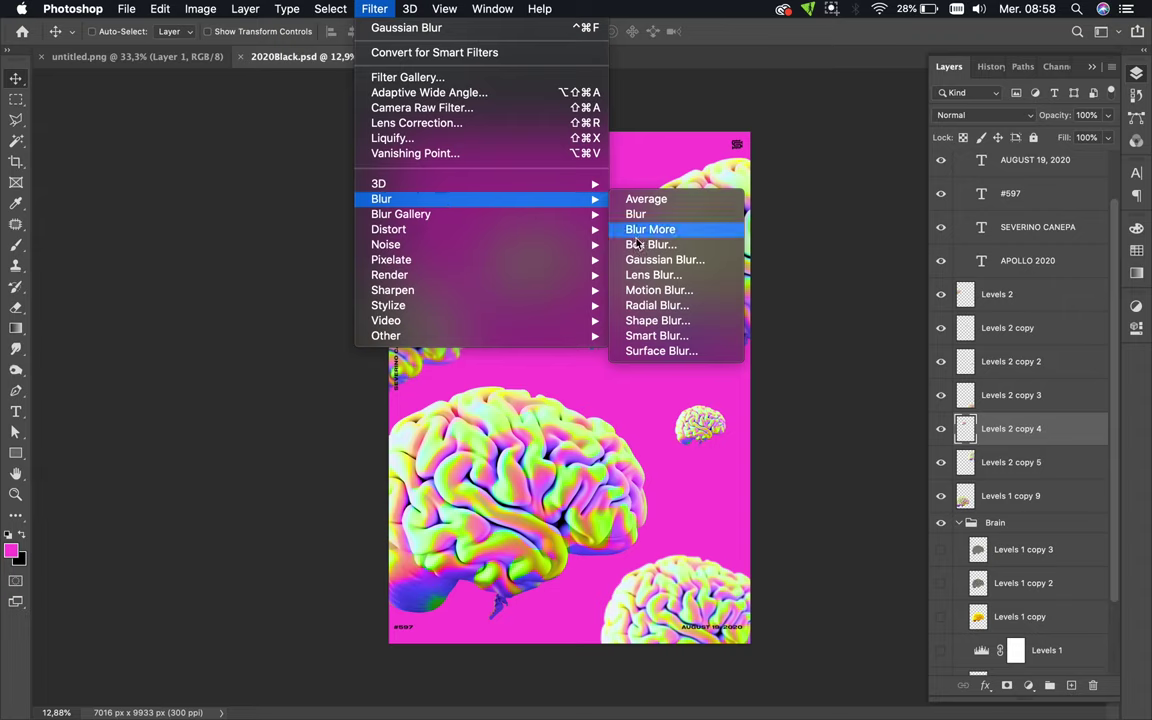
{"action": "left_click", "coordinate": [655, 259]}
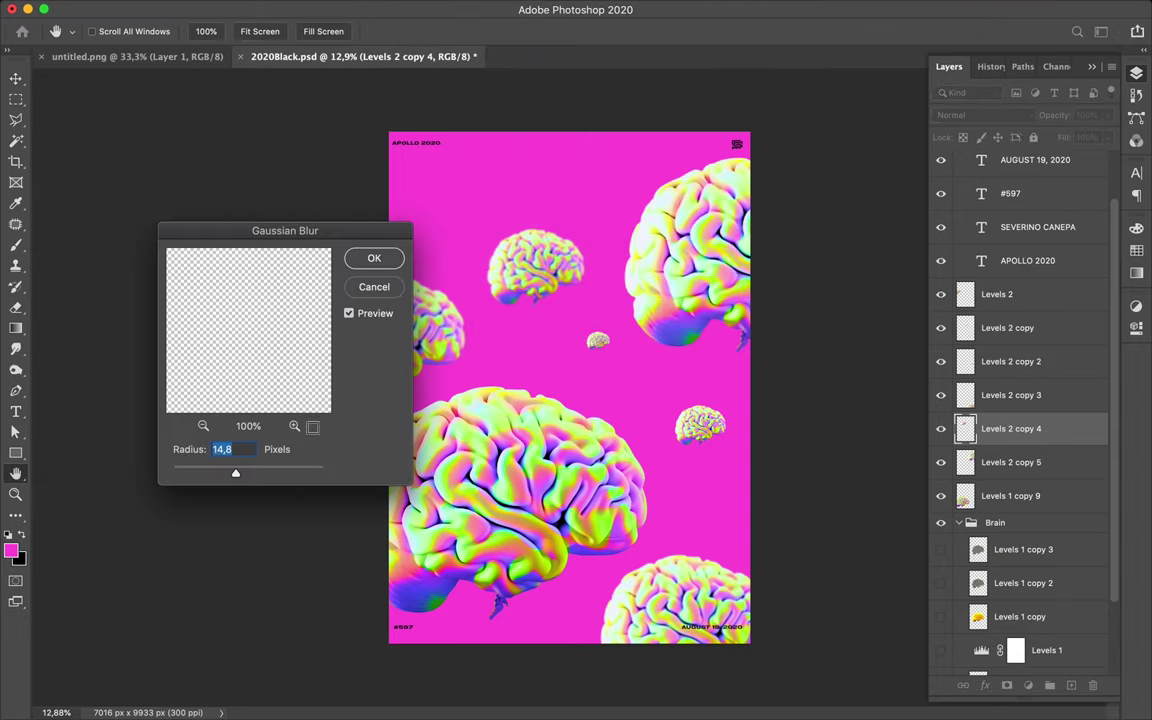
{"action": "left_click_drag", "start_coordinate": [236, 473], "coordinate": [241, 474]}
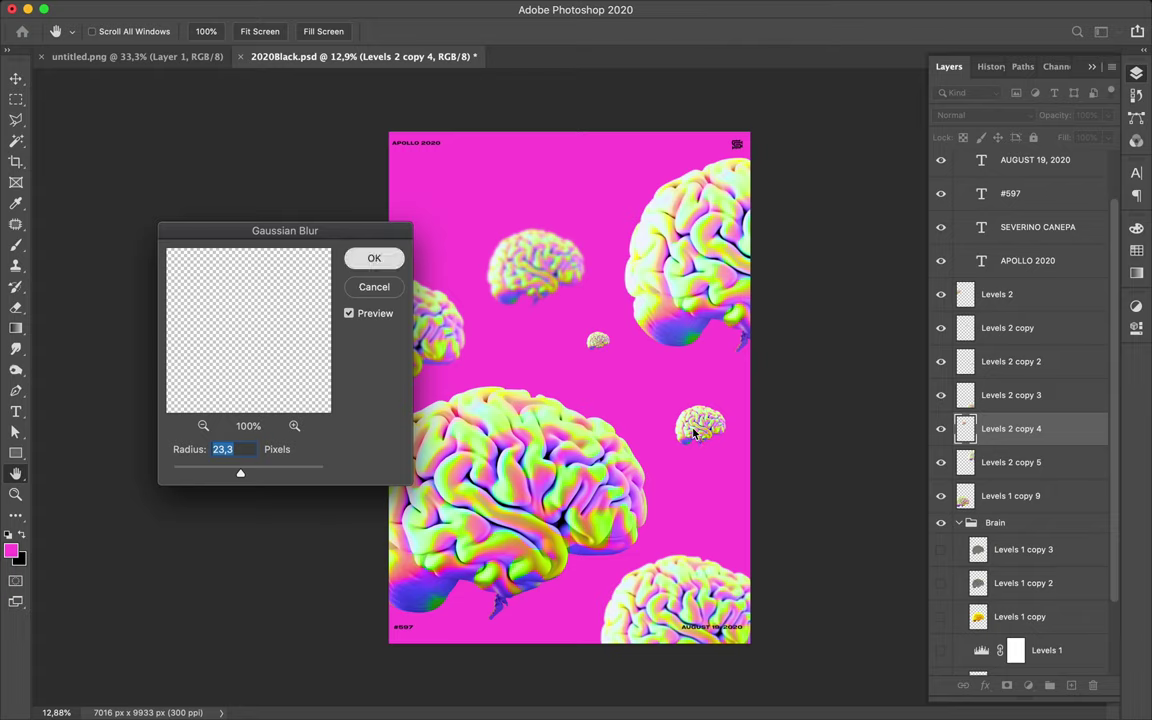
{"action": "key", "text": "Return"}
{"action": "key", "text": "alt+bracketright"}
{"action": "key", "text": "alt+bracketright"}
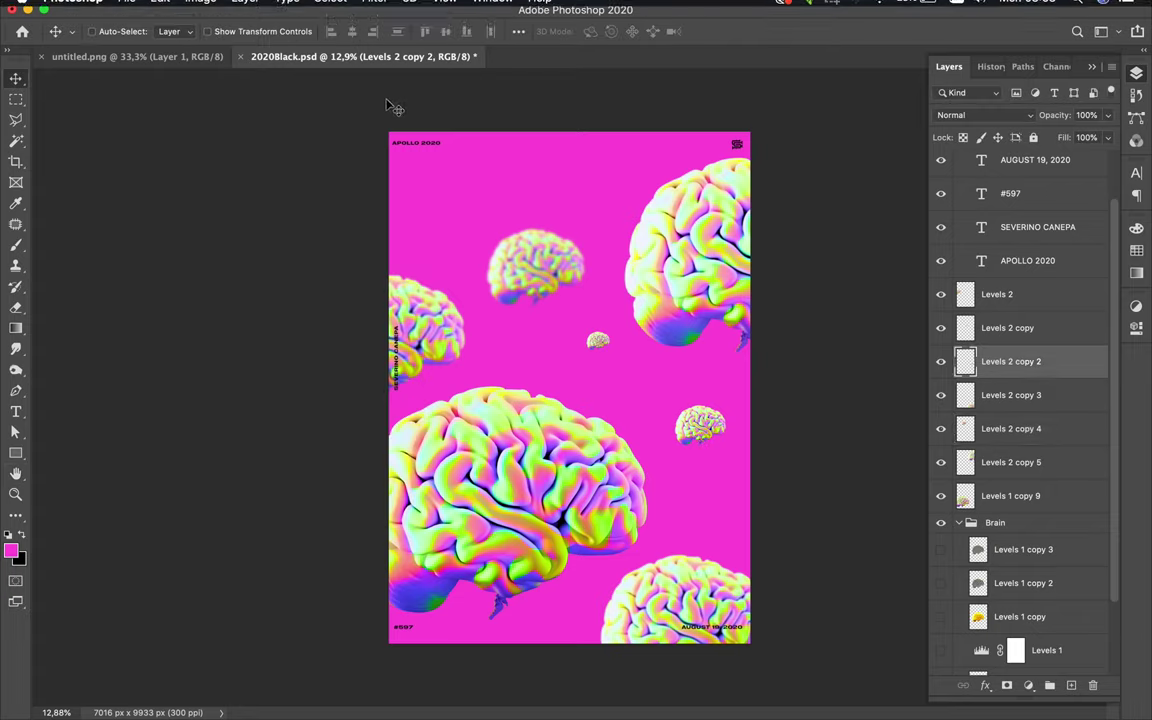
Apply a 31.7-pixel Gaussian Blur to the small right brain, Levels 2 copy 2
{"action": "left_click", "coordinate": [374, 8]}
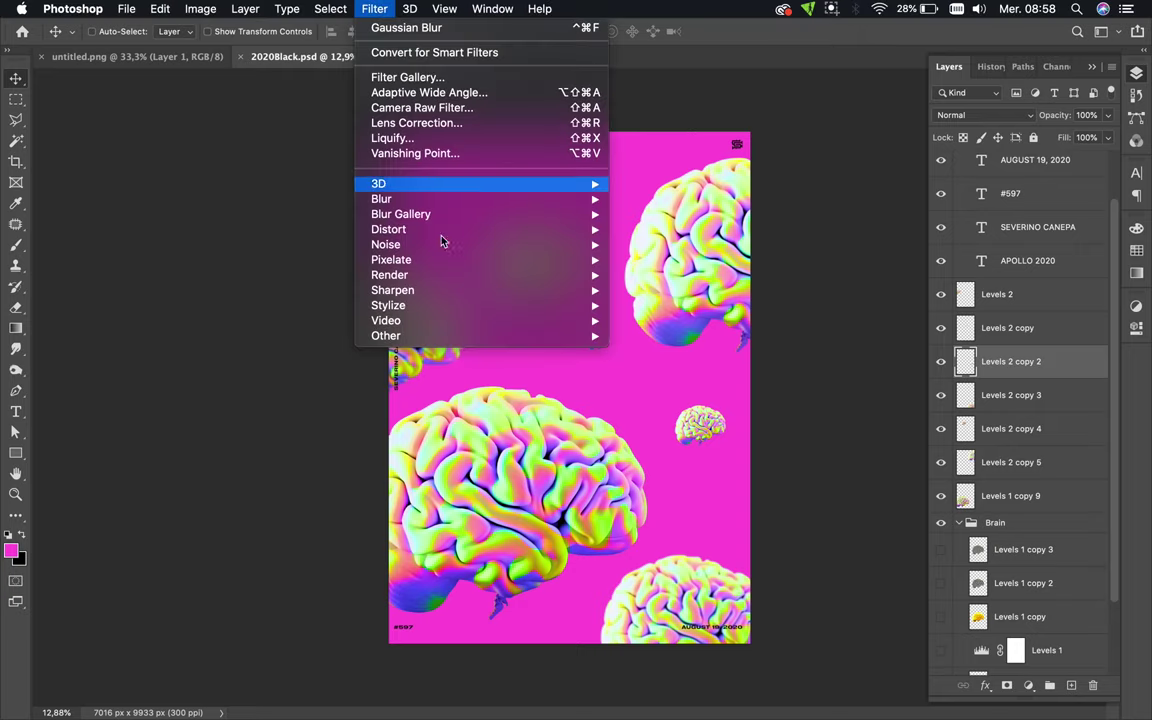
{"action": "mouse_move", "coordinate": [382, 199]}
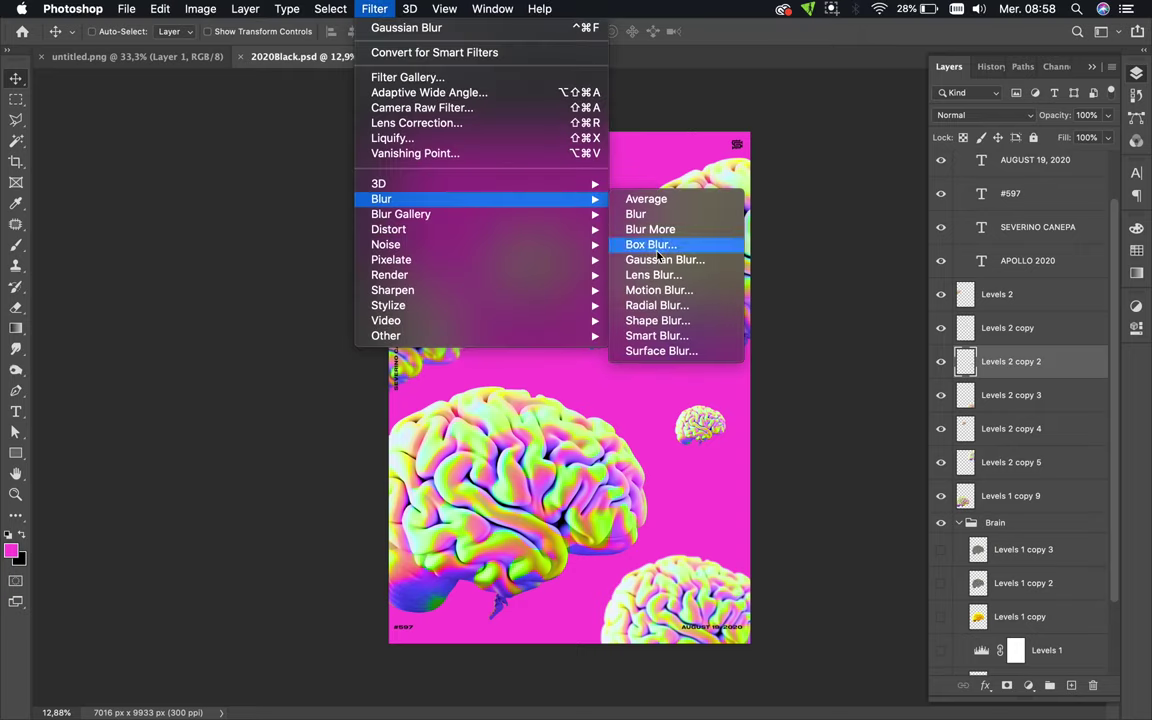
{"action": "left_click", "coordinate": [659, 260]}
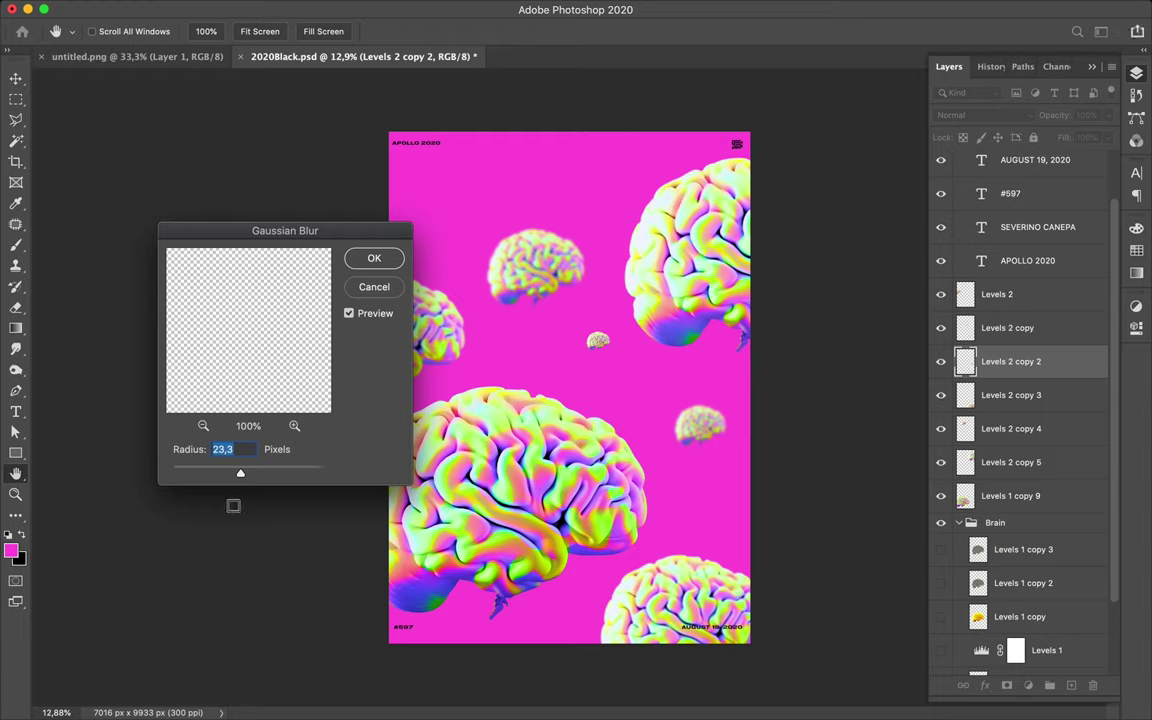
{"action": "left_click_drag", "start_coordinate": [241, 478], "coordinate": [247, 479]}
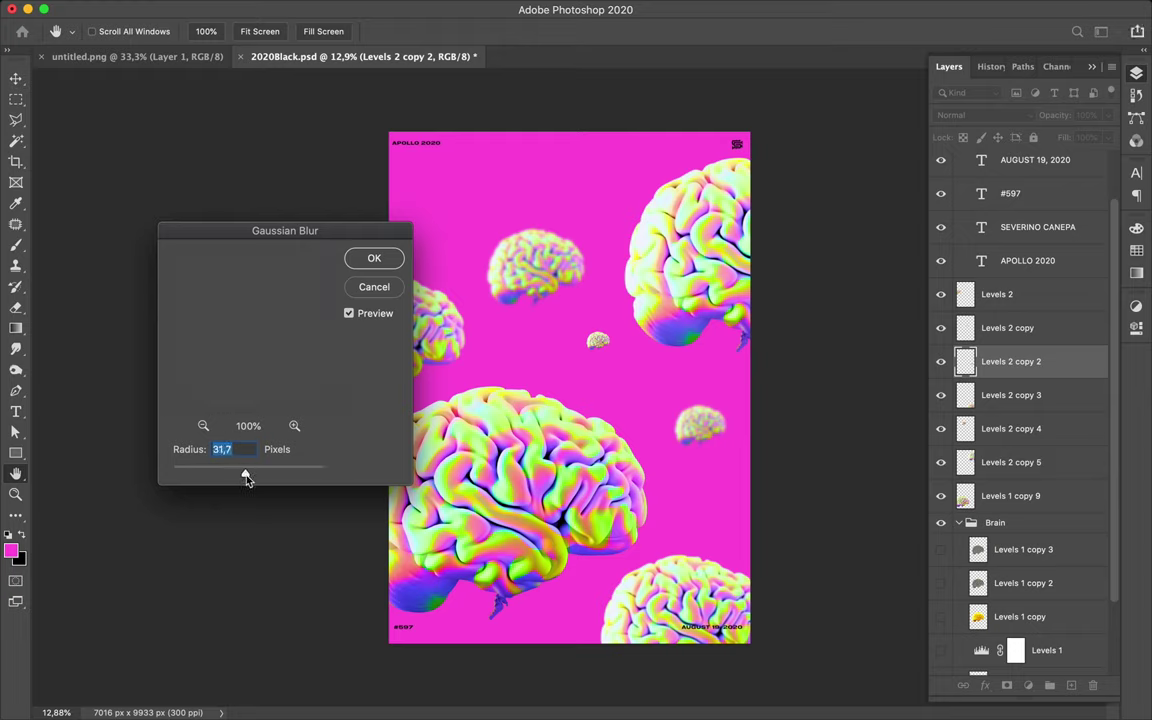
{"action": "key", "text": "Return"}
{"action": "left_click", "coordinate": [599, 343]}
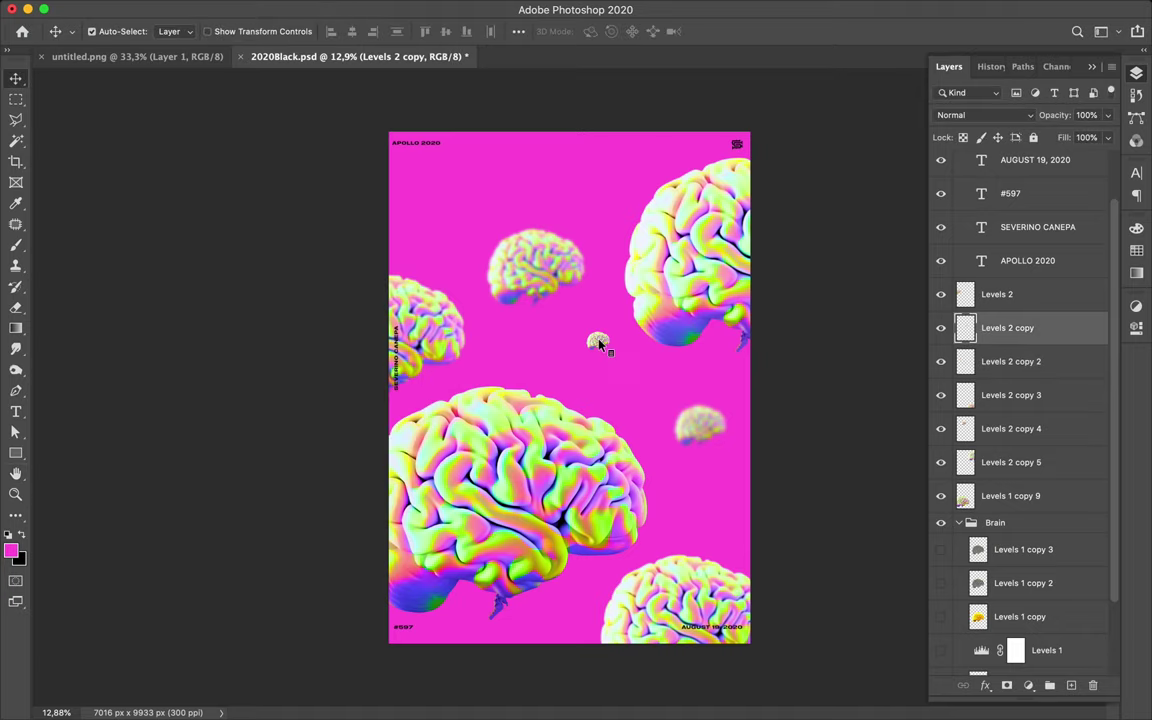
Blur the tiny centre brain, Levels 2 copy, with a 38.8-pixel Gaussian Blur
{"action": "left_click", "coordinate": [330, 8]}
{"action": "mouse_move", "coordinate": [374, 8]}
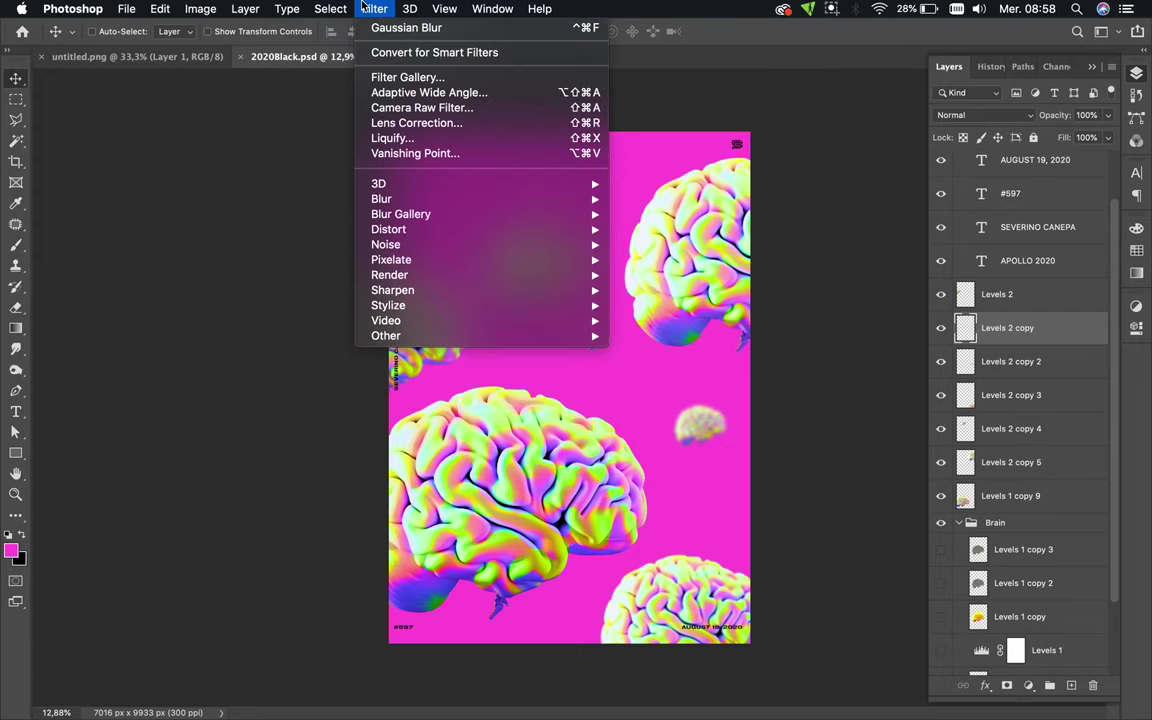
{"action": "mouse_move", "coordinate": [382, 199]}
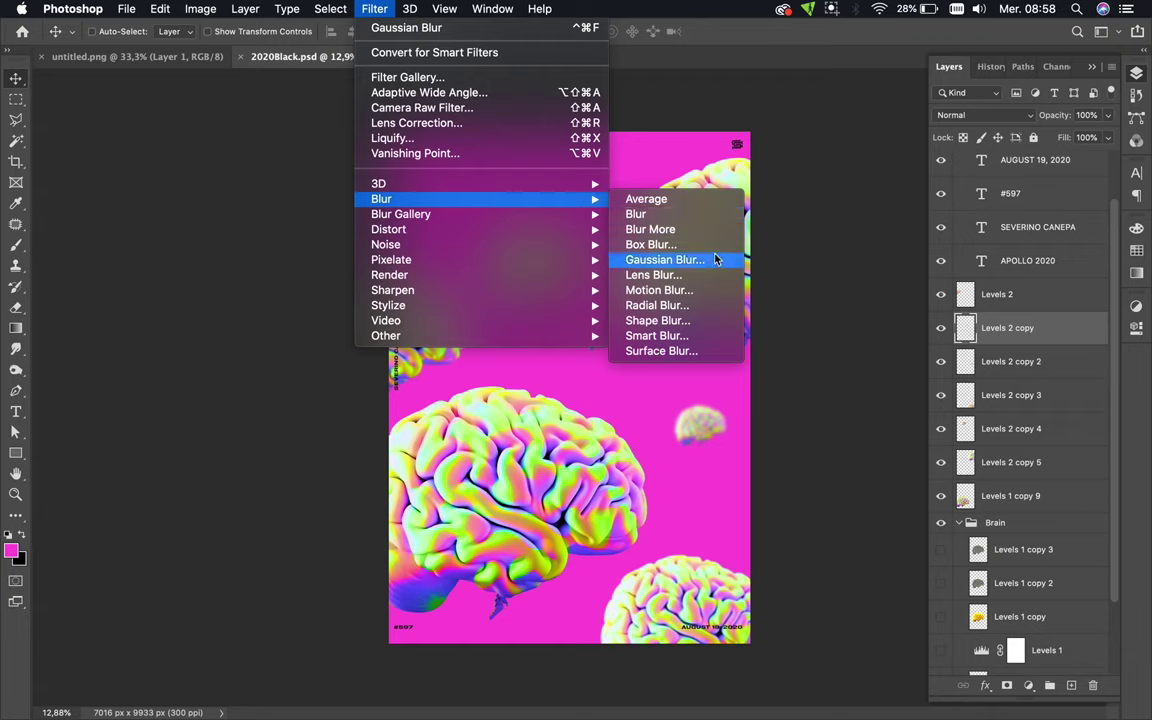
{"action": "left_click", "coordinate": [650, 259]}
{"action": "left_click_drag", "start_coordinate": [245, 473], "coordinate": [250, 476]}
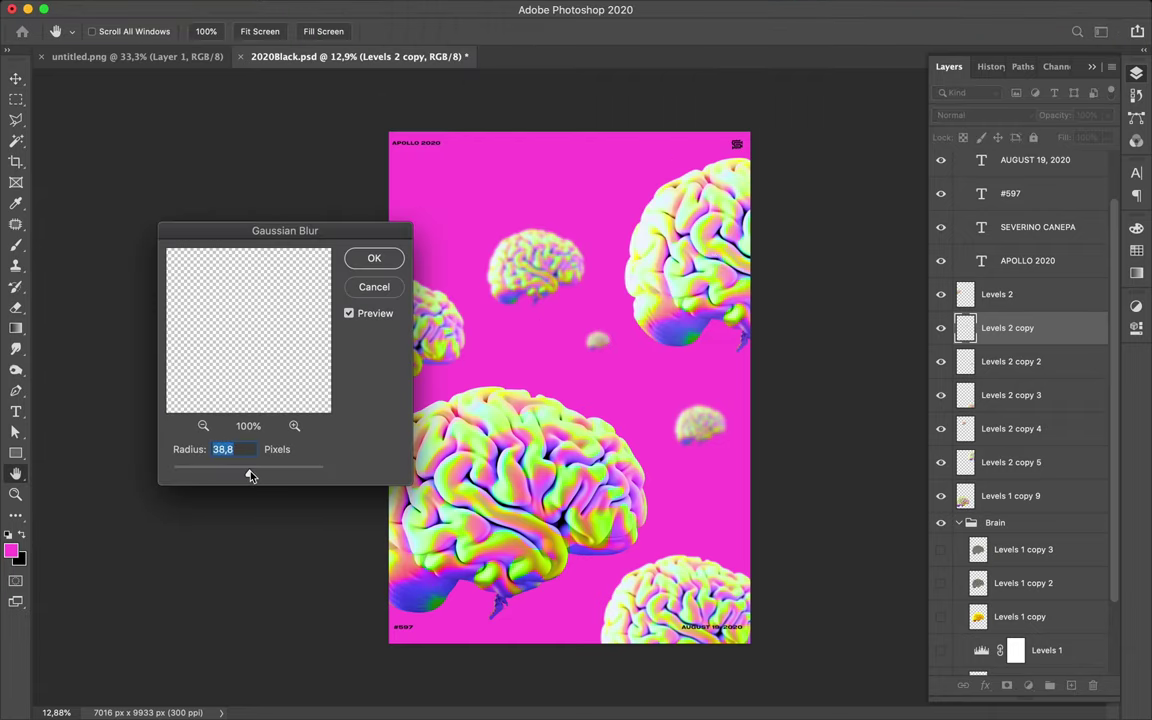
{"action": "left_click", "coordinate": [372, 258]}
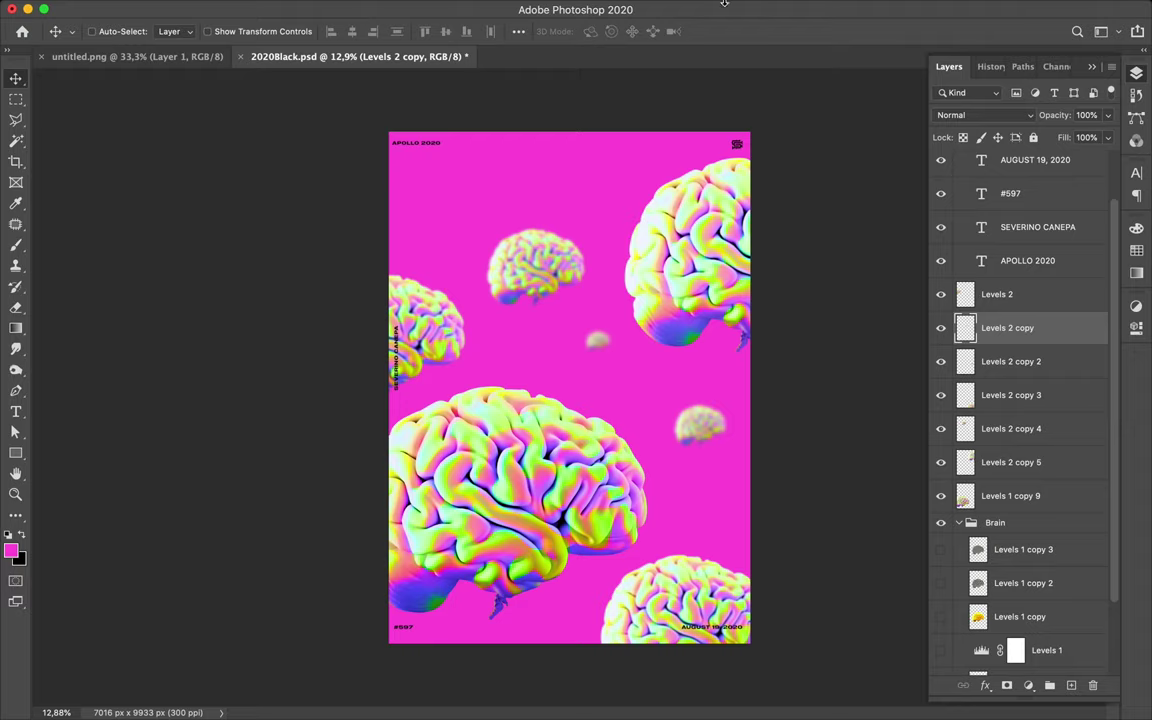
{"action": "left_click", "coordinate": [833, 9]}
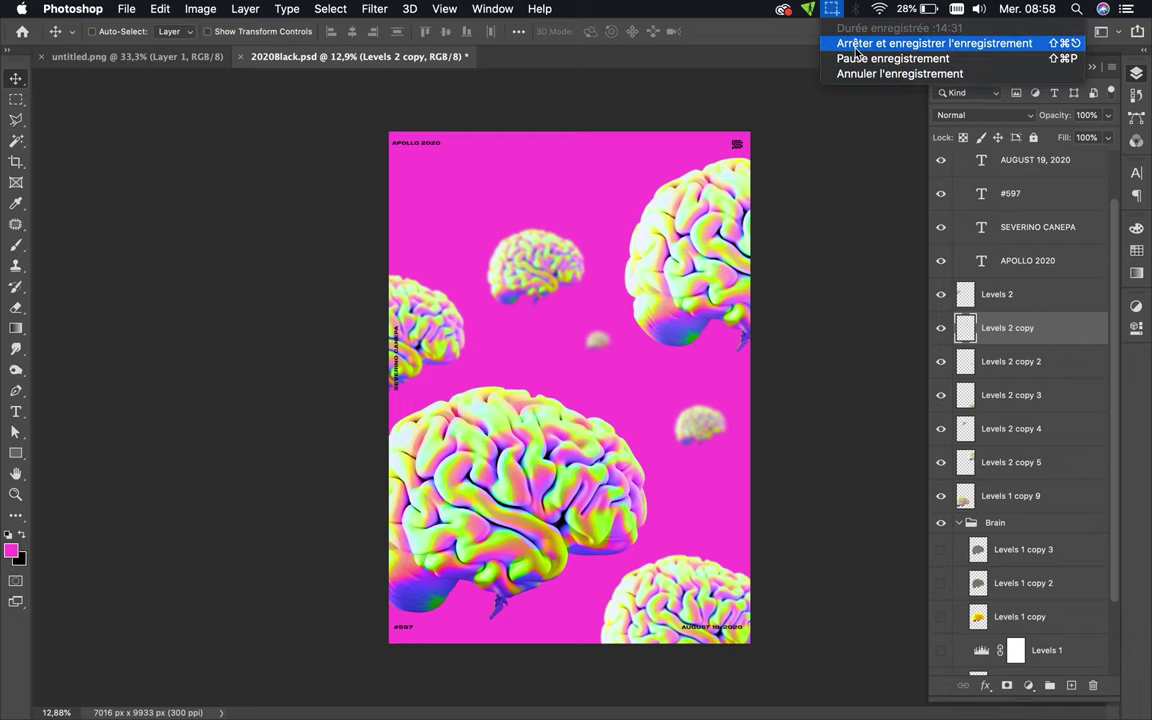
{"action": "left_click", "coordinate": [855, 44]}
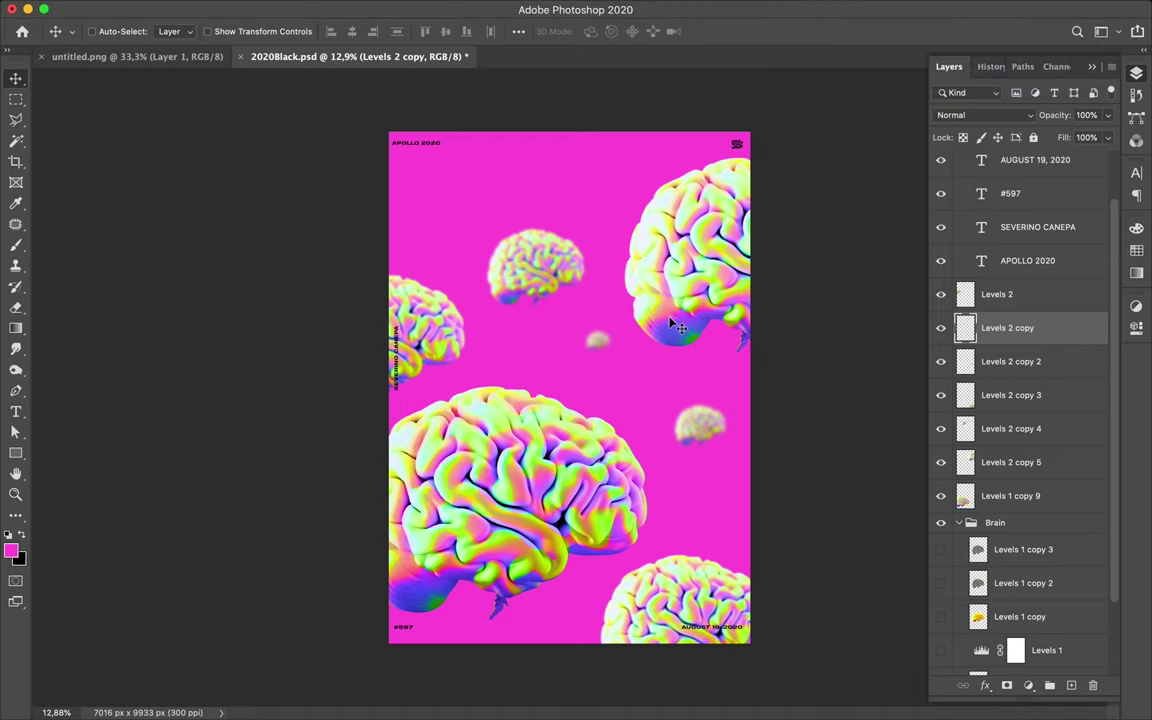
{"action": "left_click", "coordinate": [596, 505]}
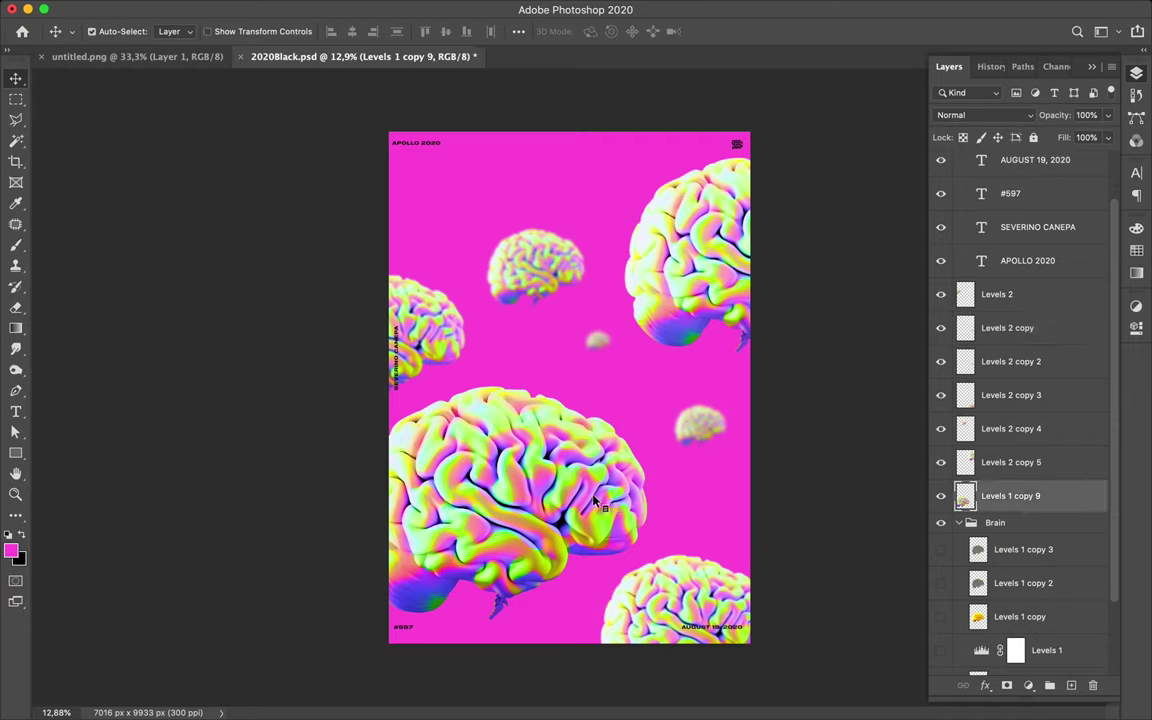
Shrink the large lower-left brain to about 92%
{"action": "key", "text": "ctrl+t"}
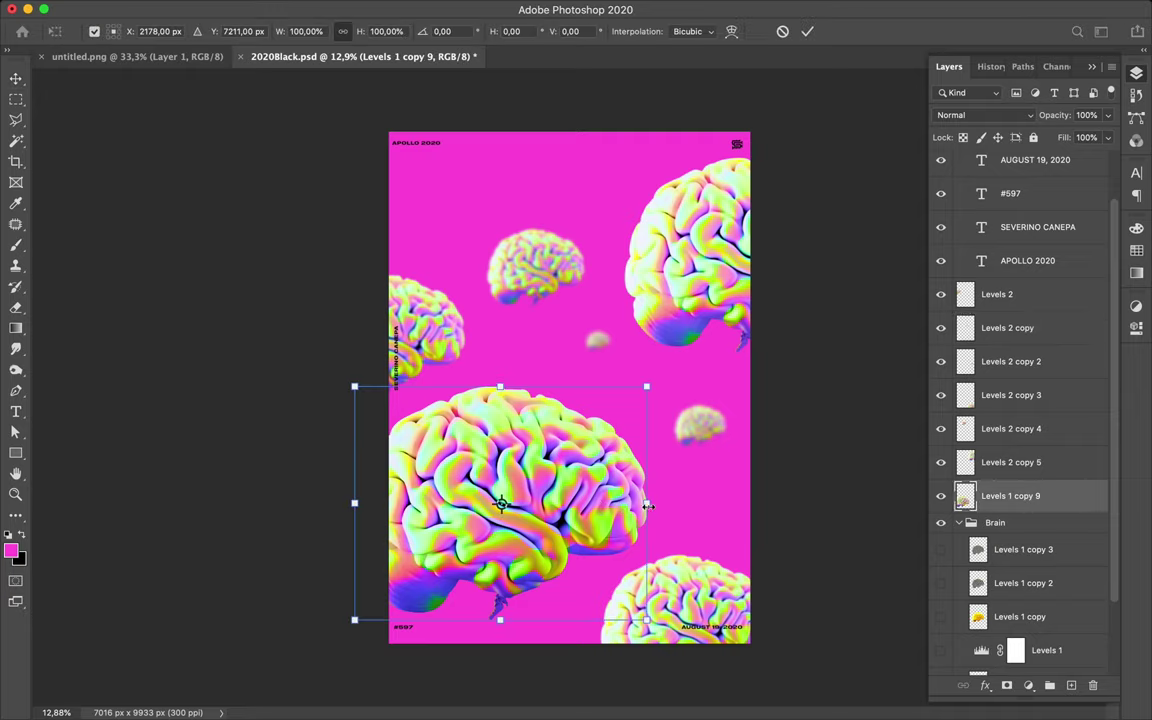
{"action": "left_click_drag", "start_coordinate": [648, 507], "coordinate": [633, 506]}
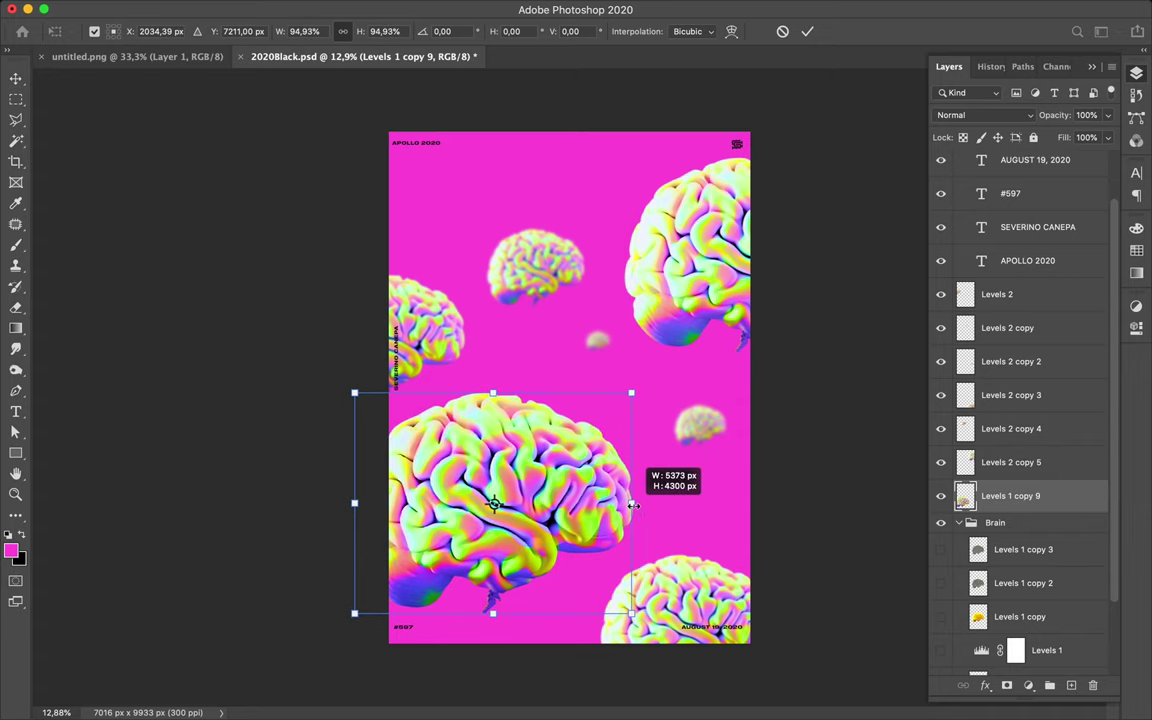
{"action": "left_click_drag", "start_coordinate": [633, 506], "coordinate": [623, 505]}
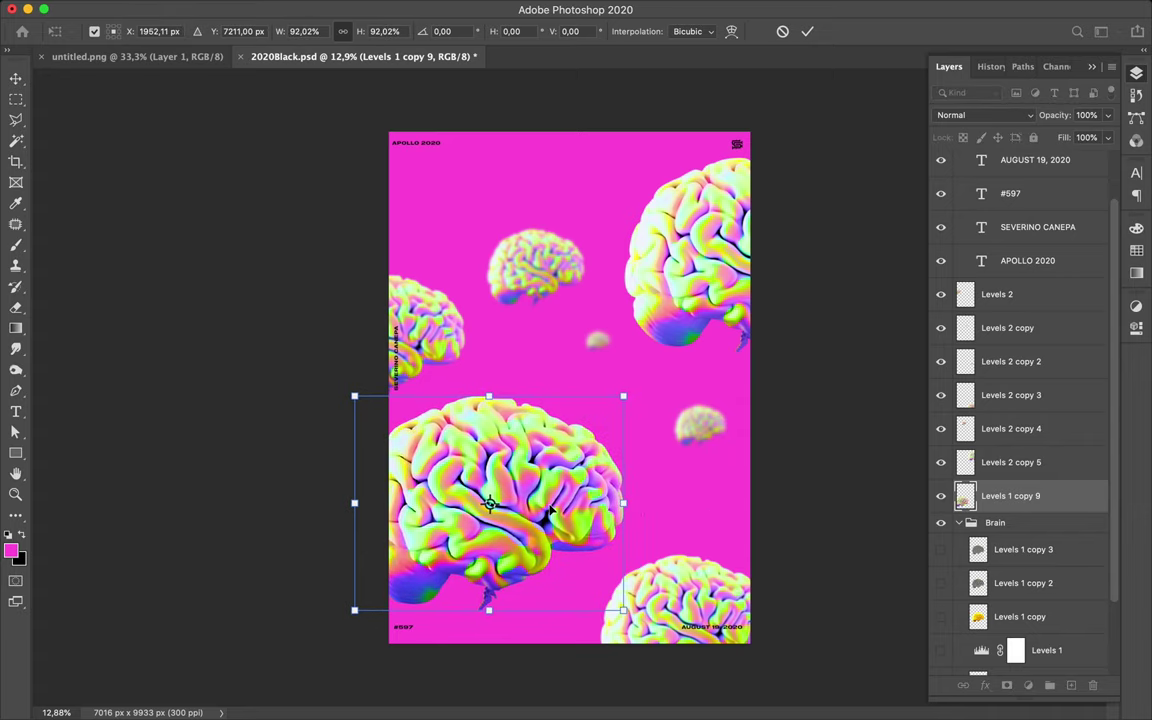
{"action": "key", "text": "Return"}
Scale the top-right brain down to about 86% and push it past the right edge
{"action": "left_click", "coordinate": [676, 302]}
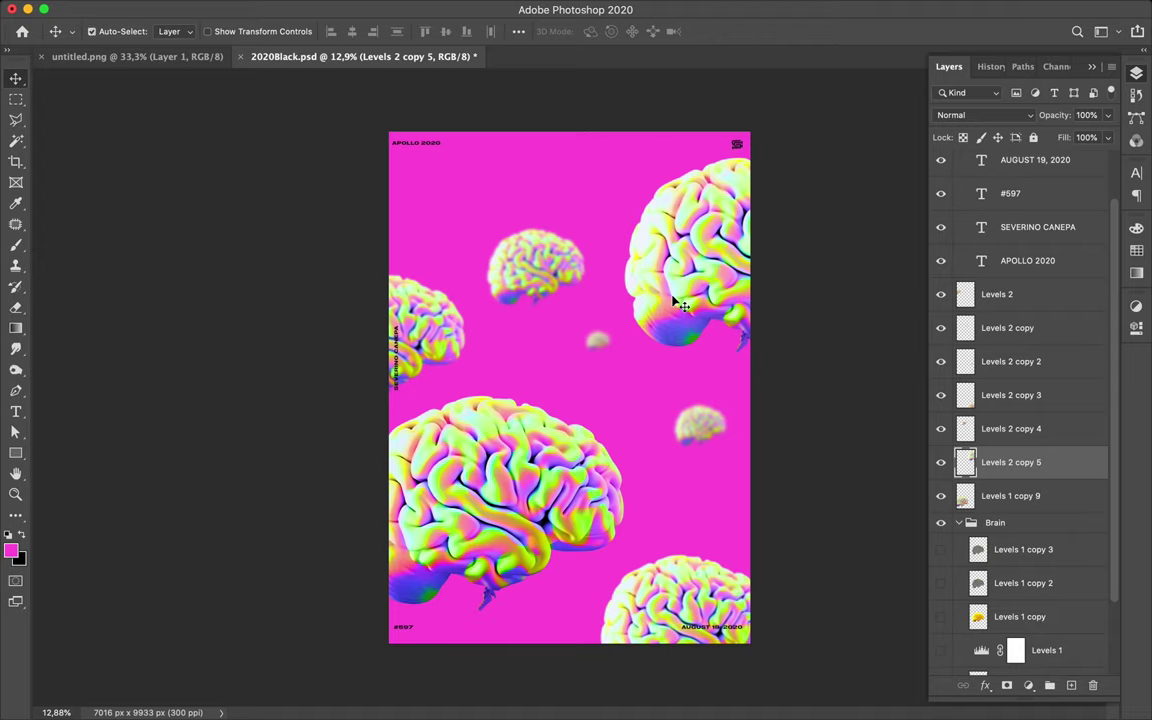
{"action": "key", "text": "ctrl+t"}
{"action": "left_click_drag", "start_coordinate": [625, 351], "coordinate": [658, 324]}
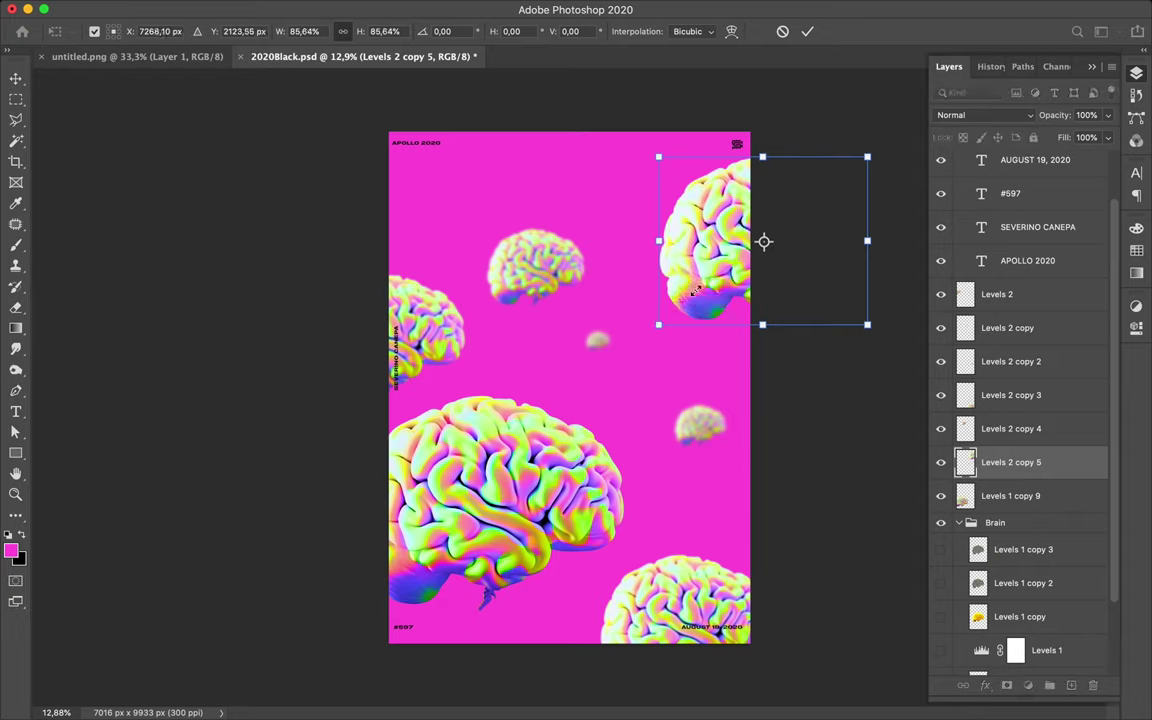
{"action": "key", "text": "Return"}
{"action": "mouse_move", "coordinate": [681, 272]}
{"action": "left_mouse_down"}
{"action": "mouse_move", "coordinate": [699, 296]}
{"action": "mouse_move", "coordinate": [719, 295]}
{"action": "left_mouse_up"}
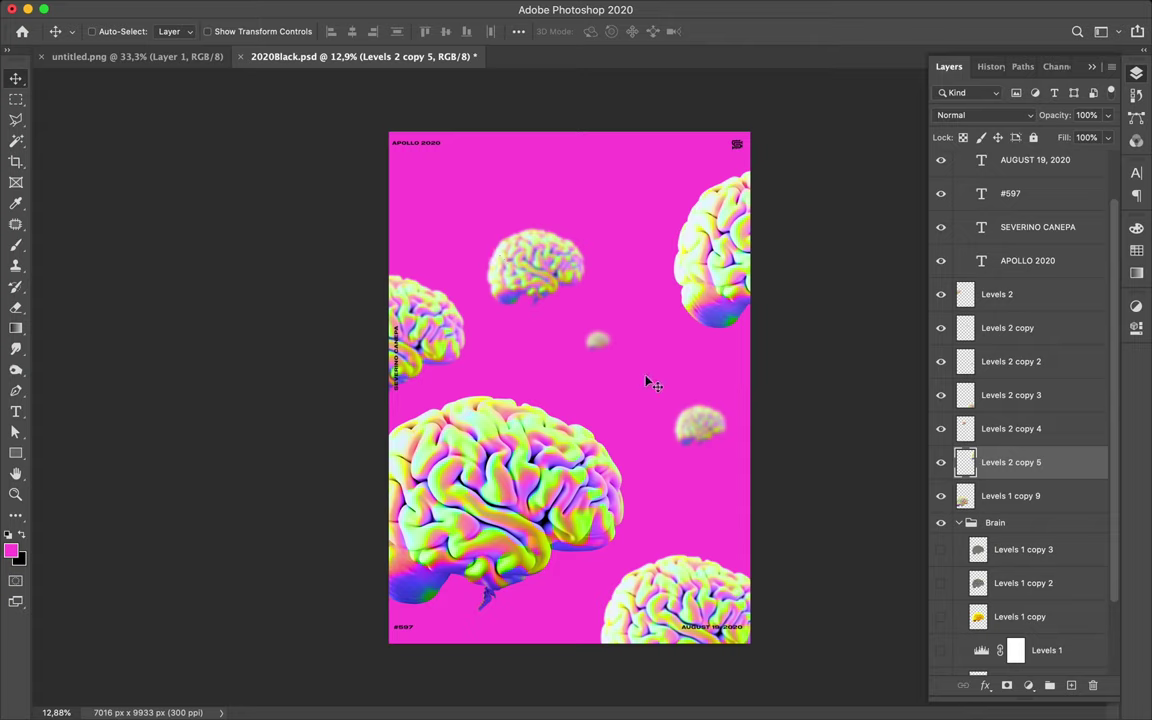
Move the tiny central brain down-left and the blurred upper brain right and slightly up
{"action": "left_click_drag", "start_coordinate": [598, 347], "coordinate": [514, 372]}
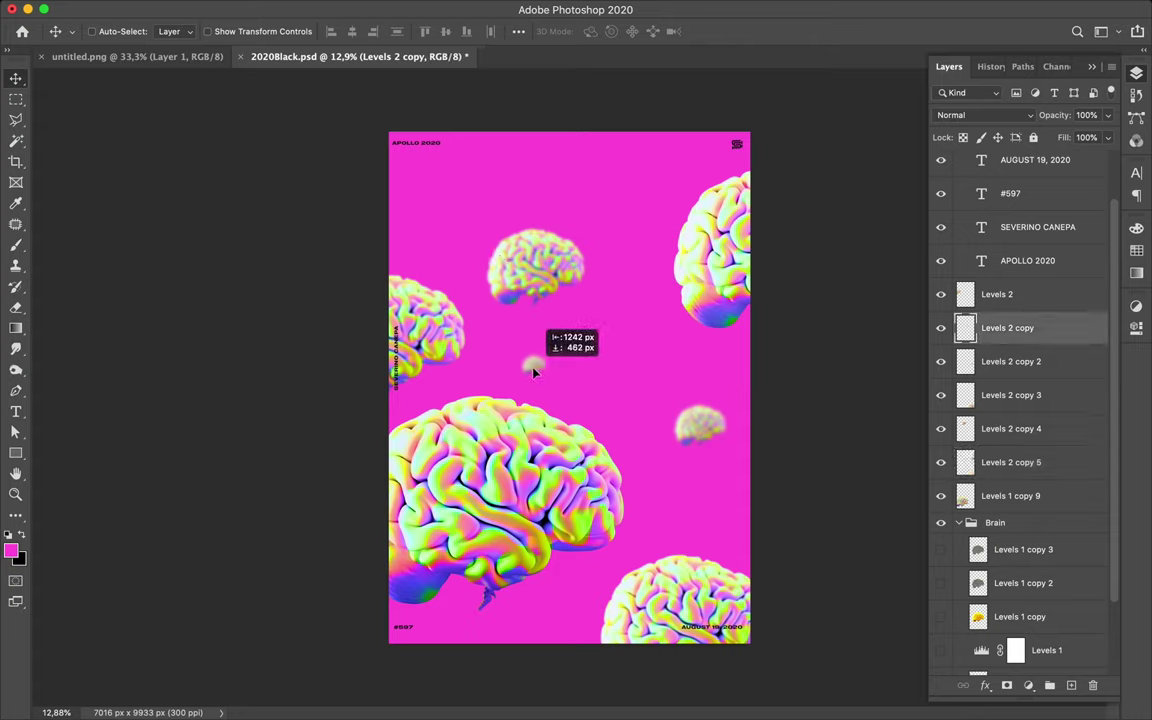
{"action": "left_click_drag", "start_coordinate": [513, 368], "coordinate": [529, 371]}
{"action": "left_click", "coordinate": [538, 287], "text": "ctrl"}
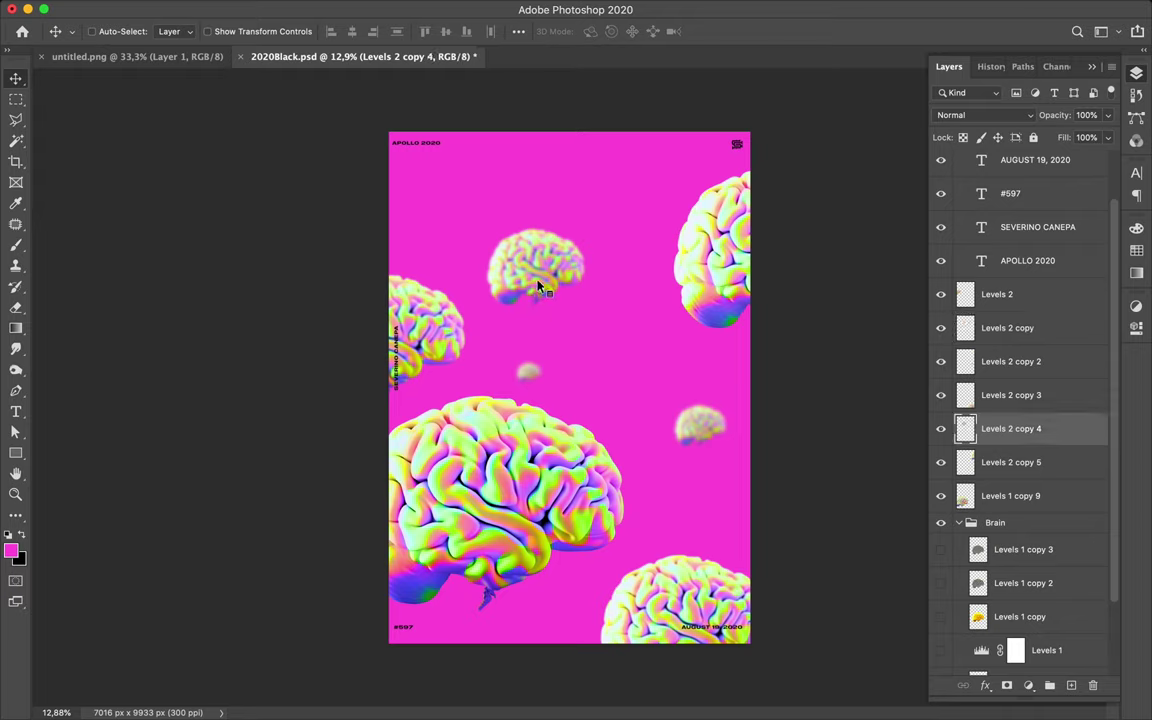
{"action": "left_click_drag", "start_coordinate": [538, 287], "coordinate": [593, 285]}
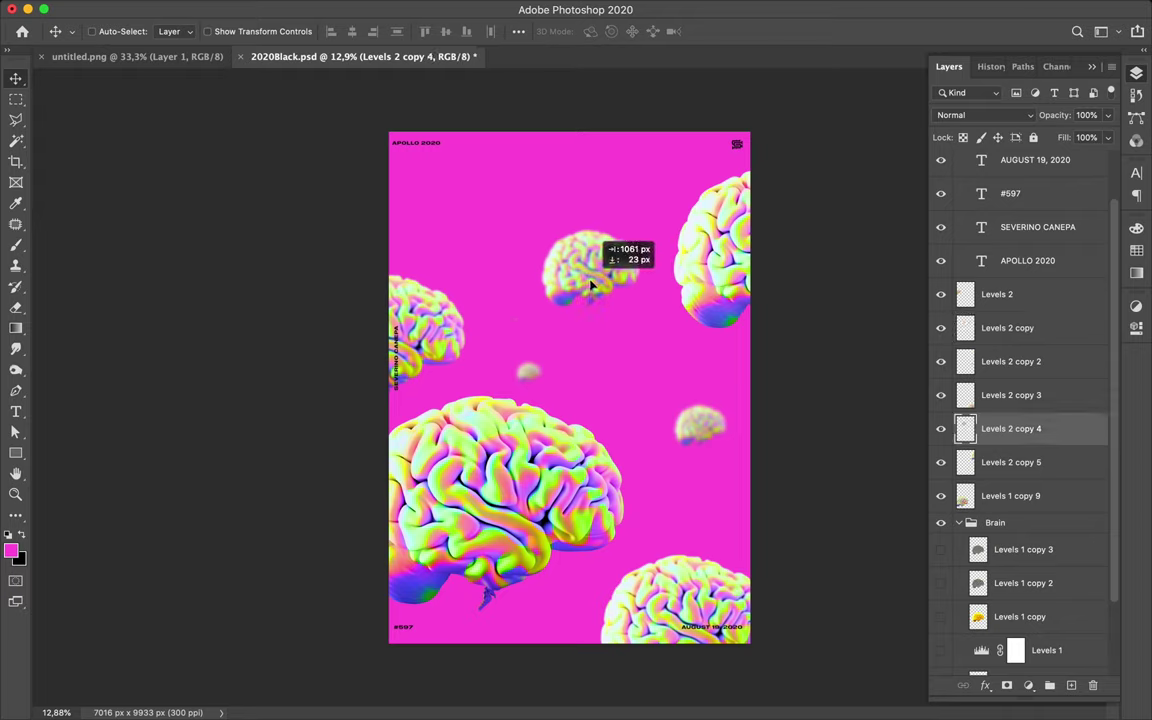
{"action": "left_click_drag", "start_coordinate": [593, 285], "coordinate": [640, 283]}
{"action": "left_click_drag", "start_coordinate": [575, 263], "coordinate": [576, 242]}
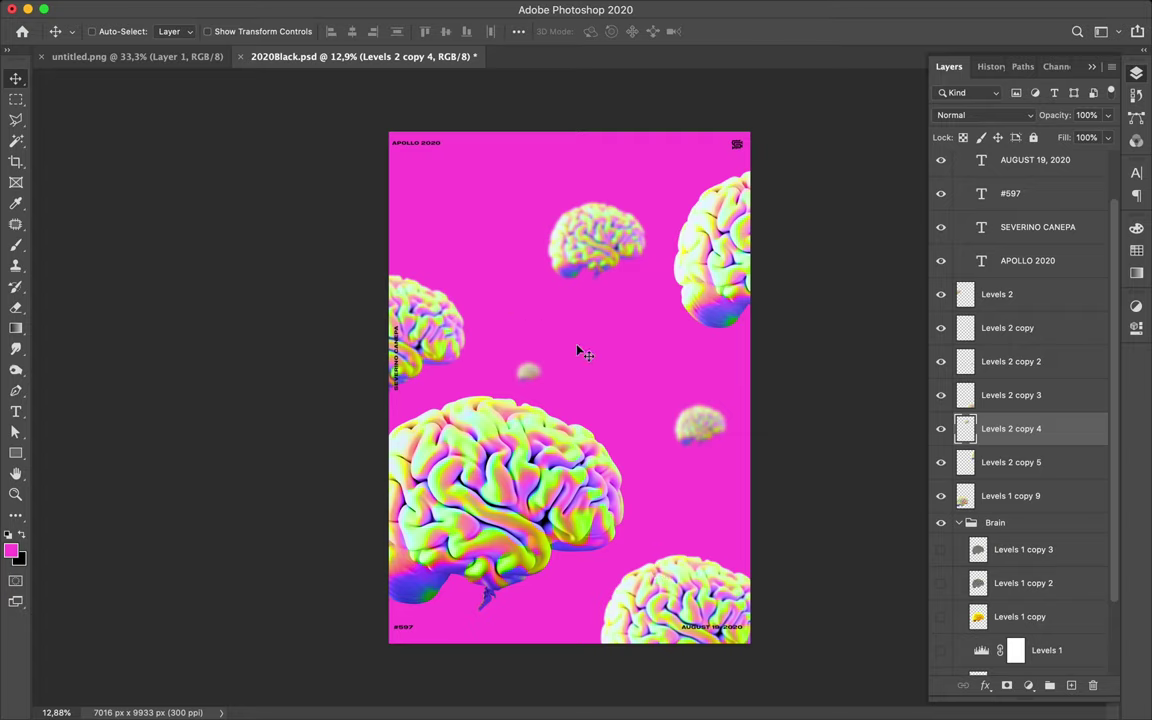
Select the APOLLO 2020 title layer with the Move tool
{"action": "key", "text": "t"}
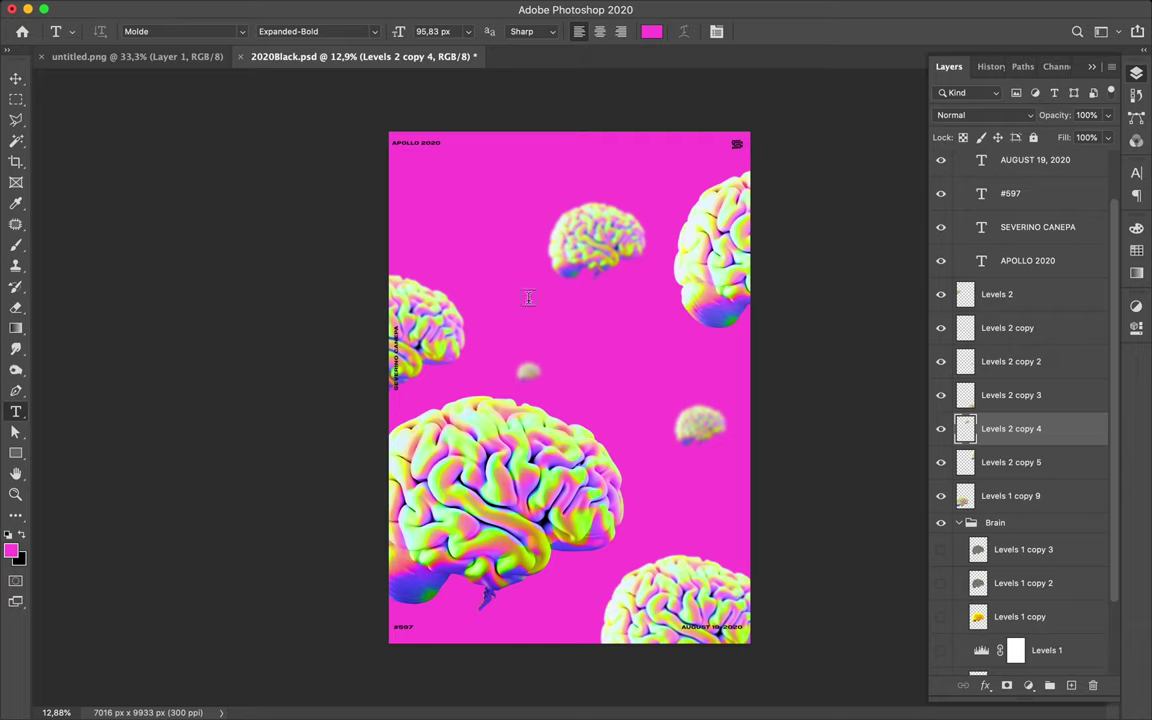
{"action": "key", "text": "v"}
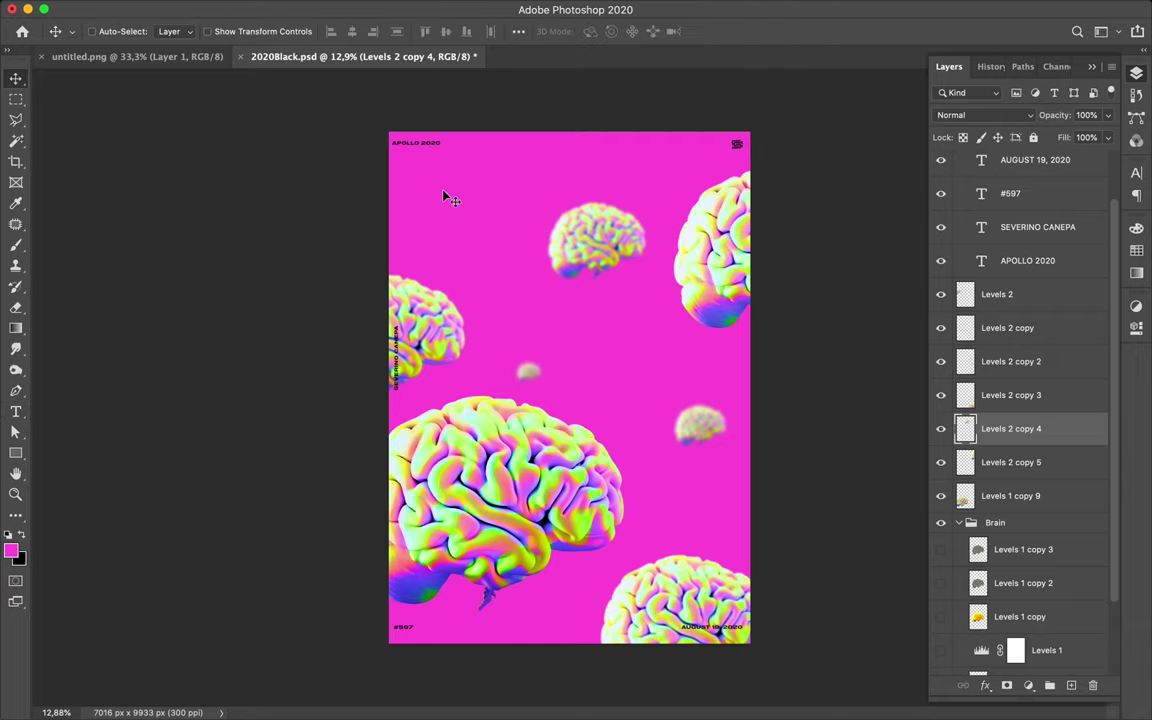
{"action": "left_click", "coordinate": [427, 150]}
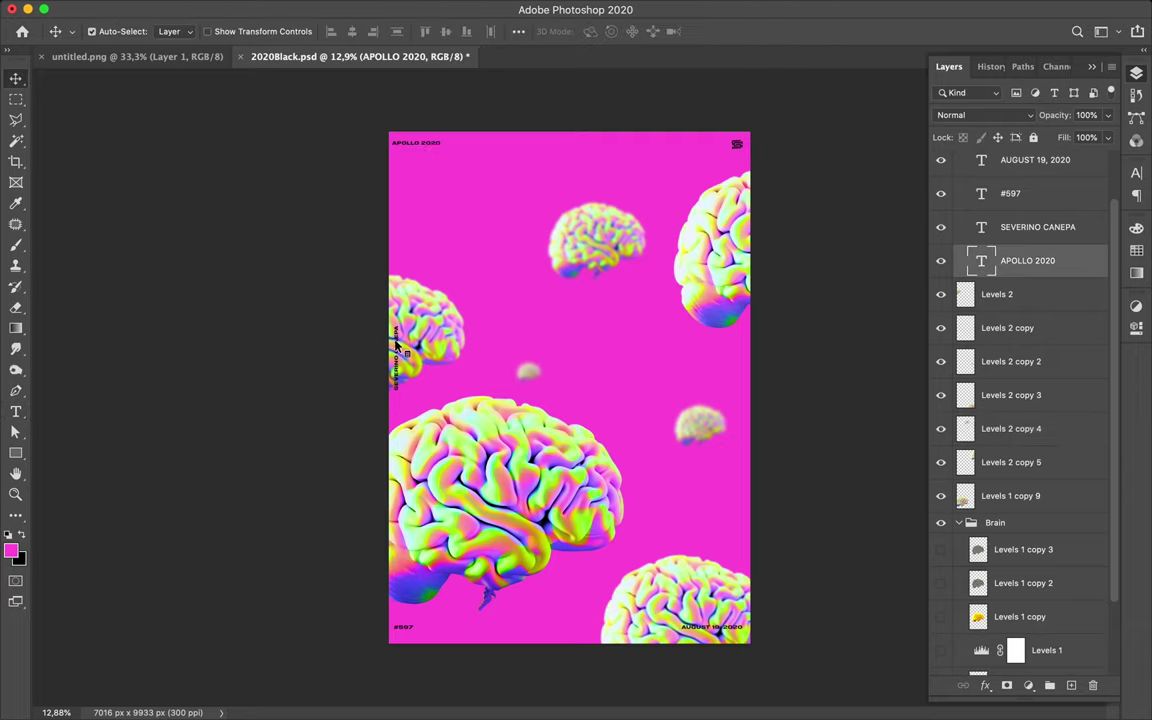
Select the side, #597, AUGUST 19, 2020 and corner text layers together and open their text colour
{"action": "left_click", "coordinate": [397, 348], "text": "shift"}
{"action": "left_click", "coordinate": [408, 631], "text": "shift"}
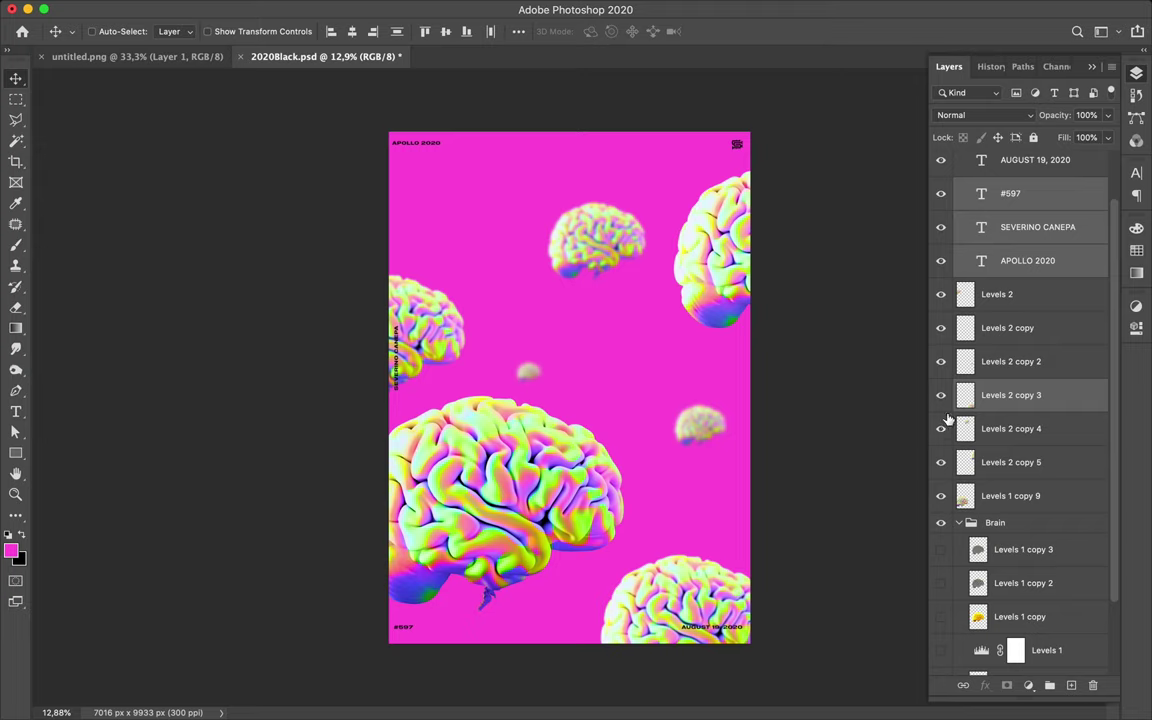
{"action": "key", "text": "super"}
{"action": "left_click", "coordinate": [697, 632]}
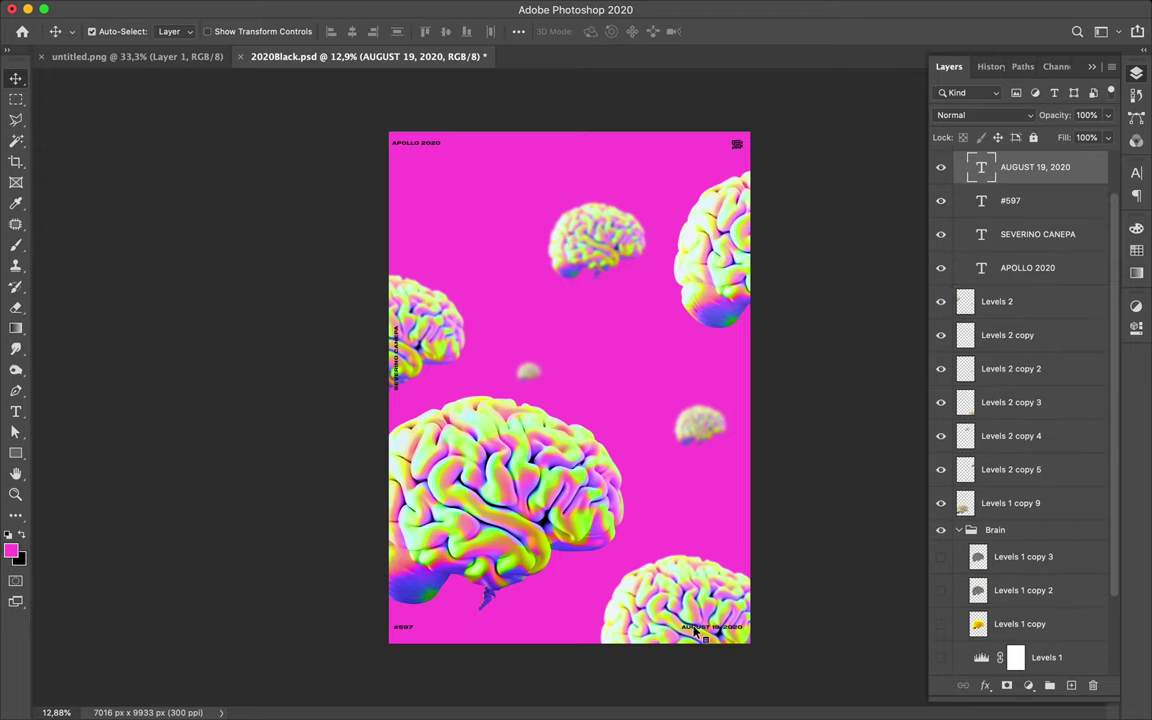
{"action": "left_click", "coordinate": [1012, 262], "text": "shift"}
{"action": "scroll", "coordinate": [1012, 262], "scroll_direction": "up", "scroll_amount": 2}
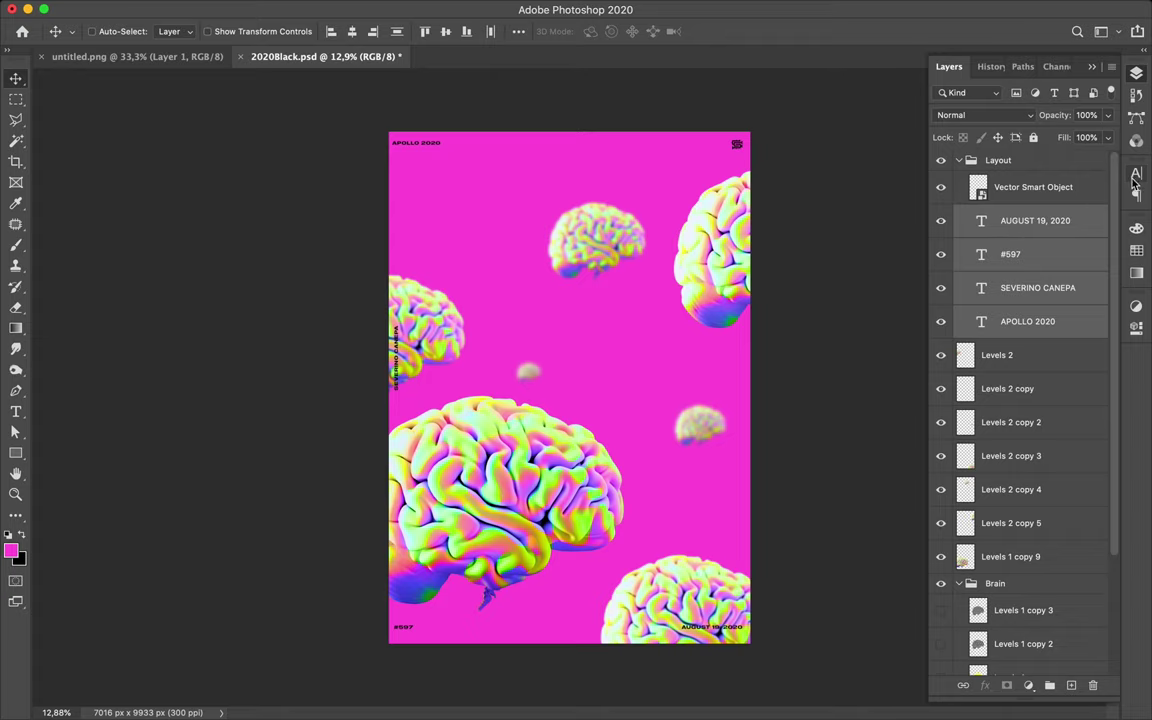
{"action": "left_click", "coordinate": [1135, 176]}
{"action": "left_click", "coordinate": [1088, 268]}
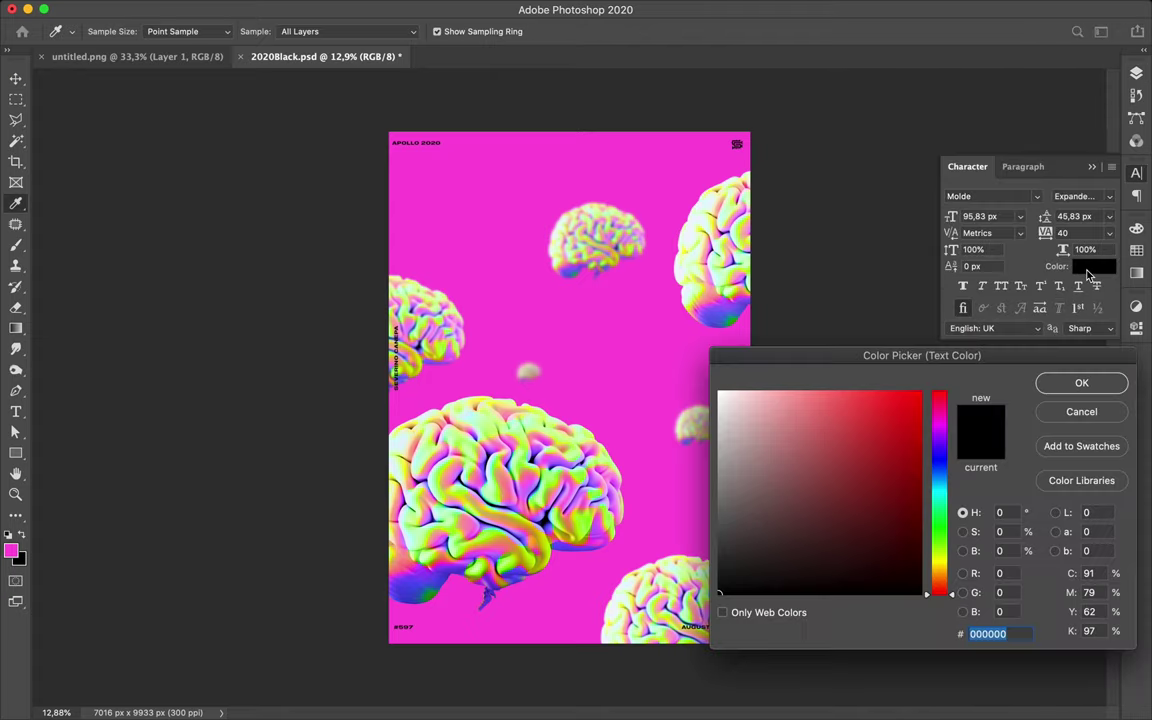
Change the selected texts' colour from black to white (ffffff)
{"action": "left_click_drag", "start_coordinate": [753, 417], "coordinate": [680, 335]}
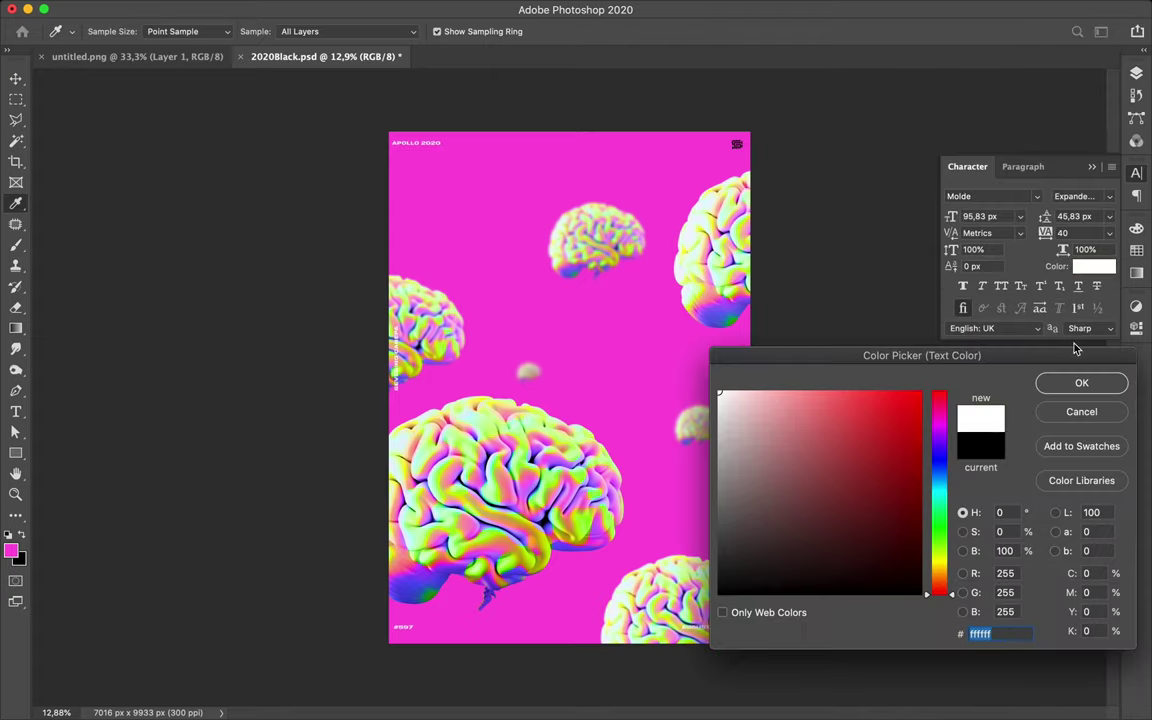
{"action": "left_click", "coordinate": [1081, 382]}
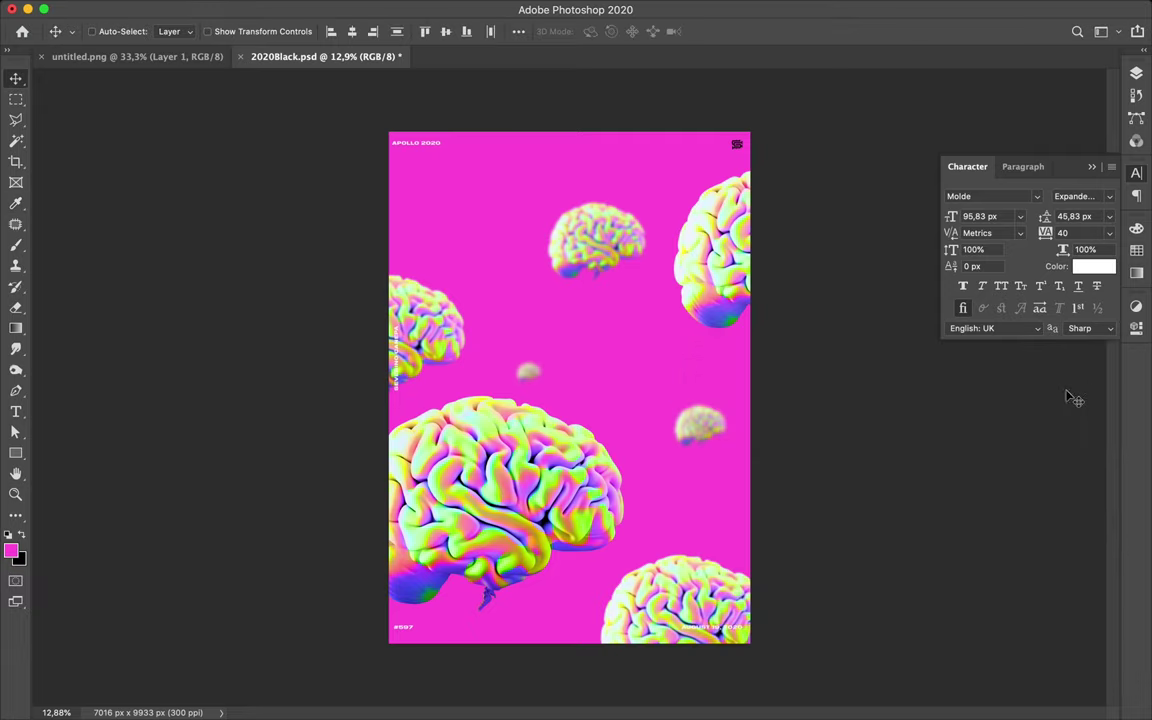
{"action": "left_click", "coordinate": [726, 630], "text": "ctrl"}
{"action": "left_click_drag", "start_coordinate": [733, 635], "coordinate": [660, 640]}
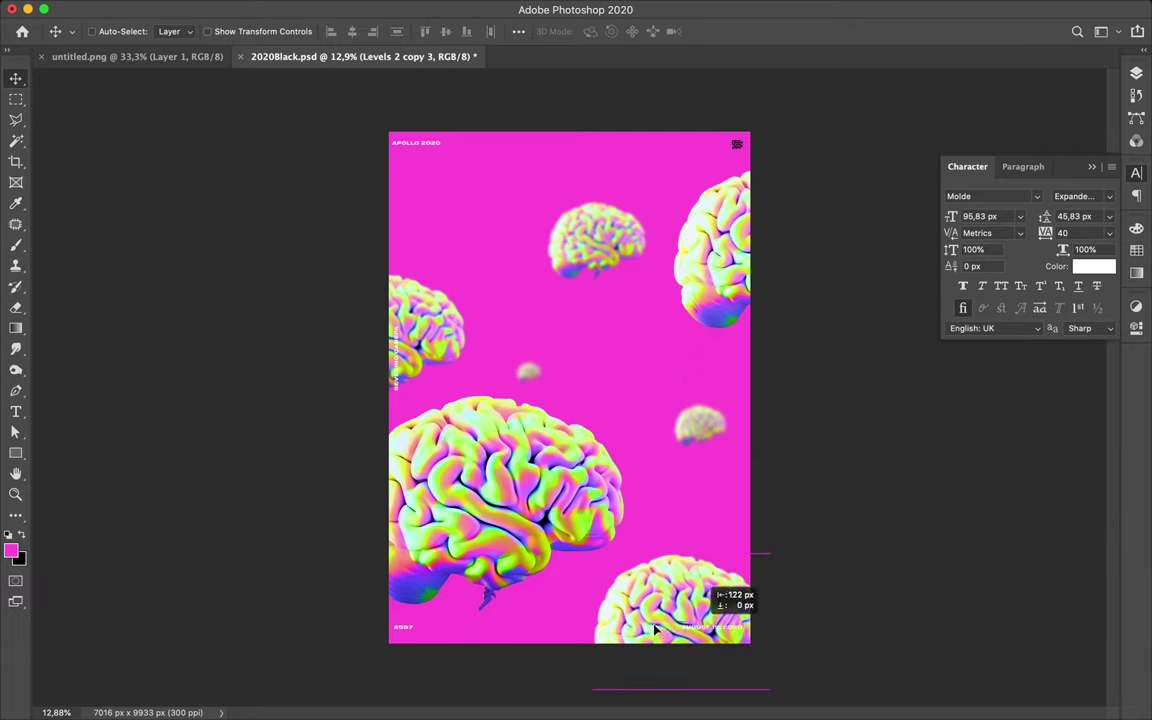
Centre the AUGUST 19, 2020 date horizontally on the canvas, then drag a copy to the top
{"action": "left_click", "coordinate": [630, 568], "text": "ctrl"}
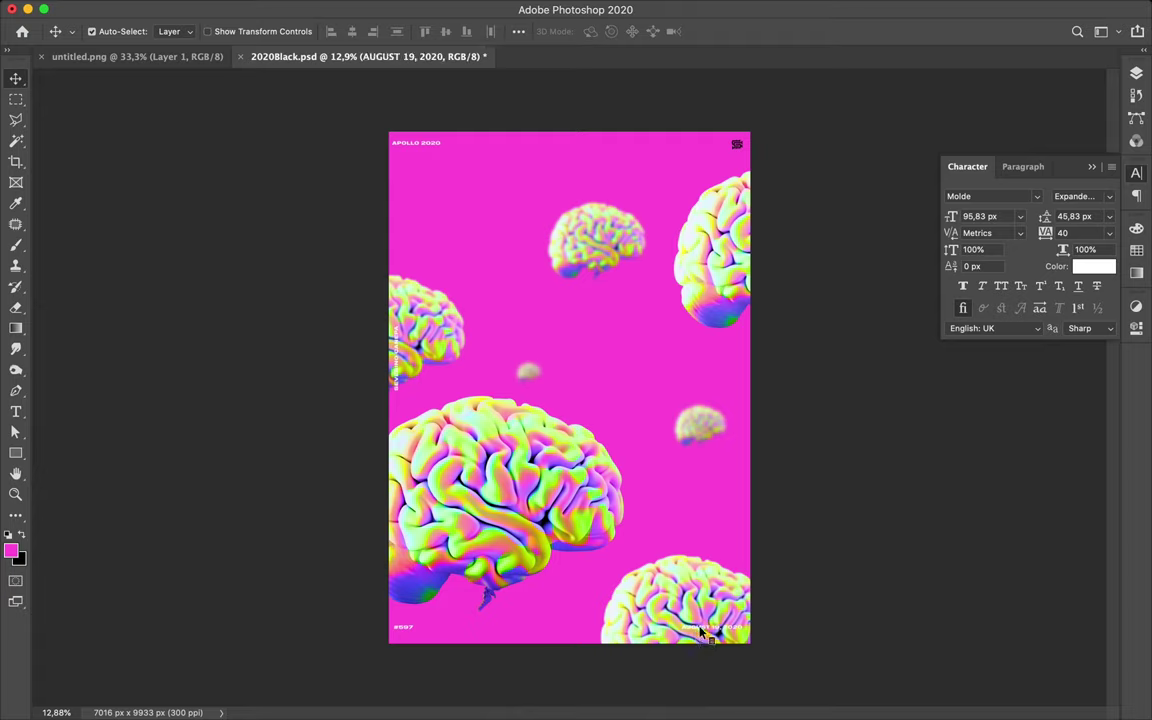
{"action": "left_click", "coordinate": [518, 32]}
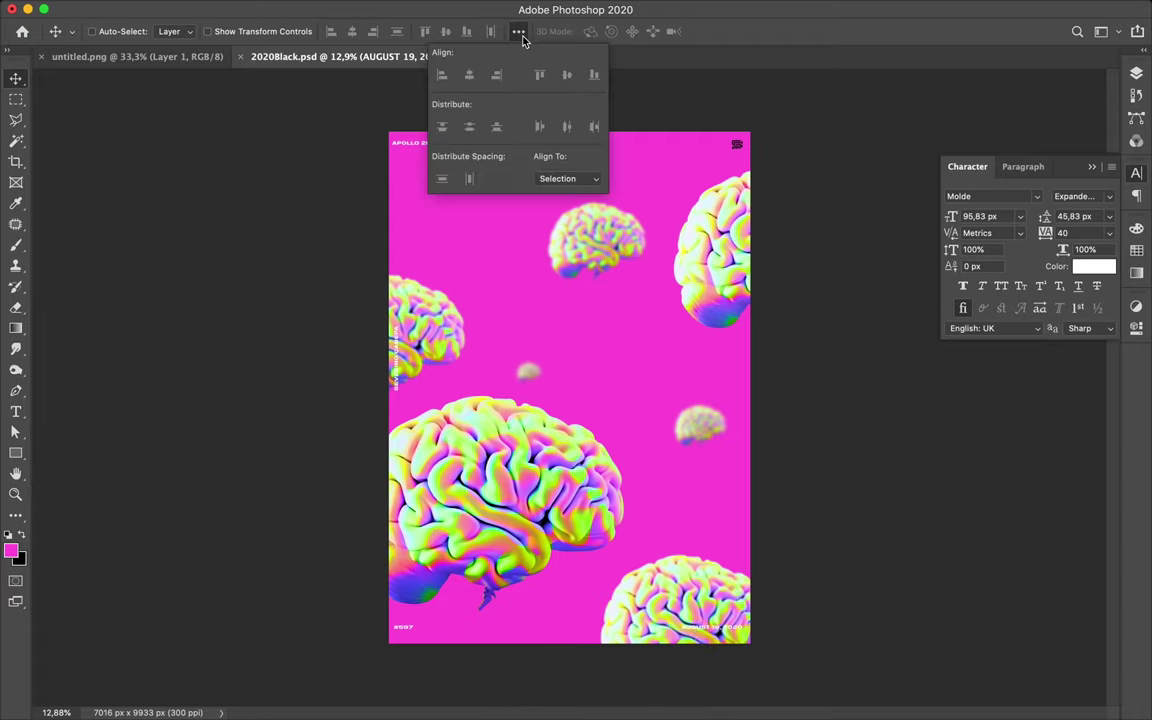
{"action": "left_click", "coordinate": [558, 179]}
{"action": "left_click", "coordinate": [560, 189]}
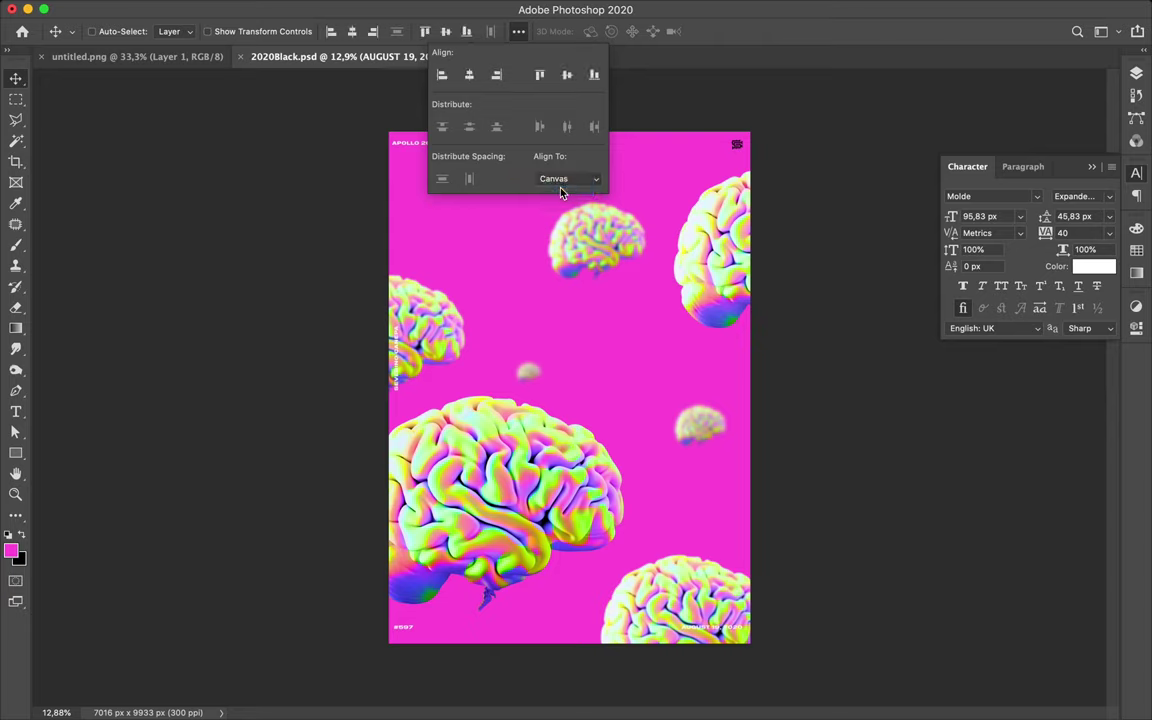
{"action": "left_click", "coordinate": [471, 76]}
{"action": "left_click", "coordinate": [577, 397]}
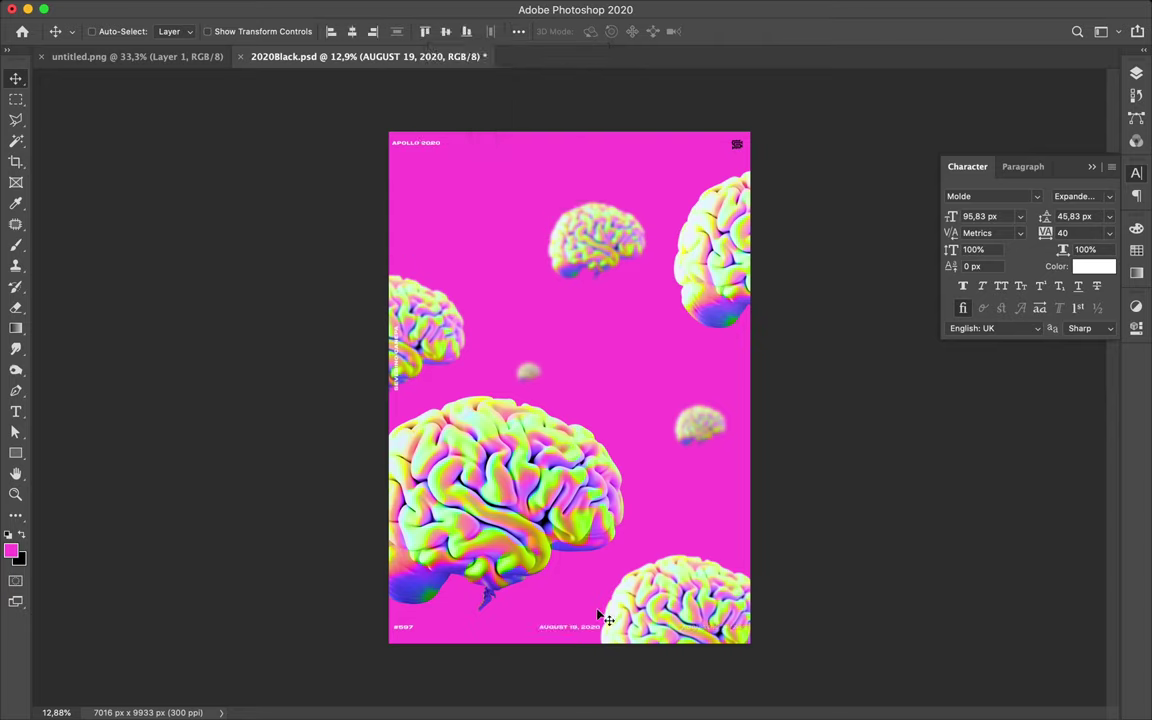
{"action": "left_click_drag", "start_coordinate": [590, 617], "coordinate": [592, 146]}
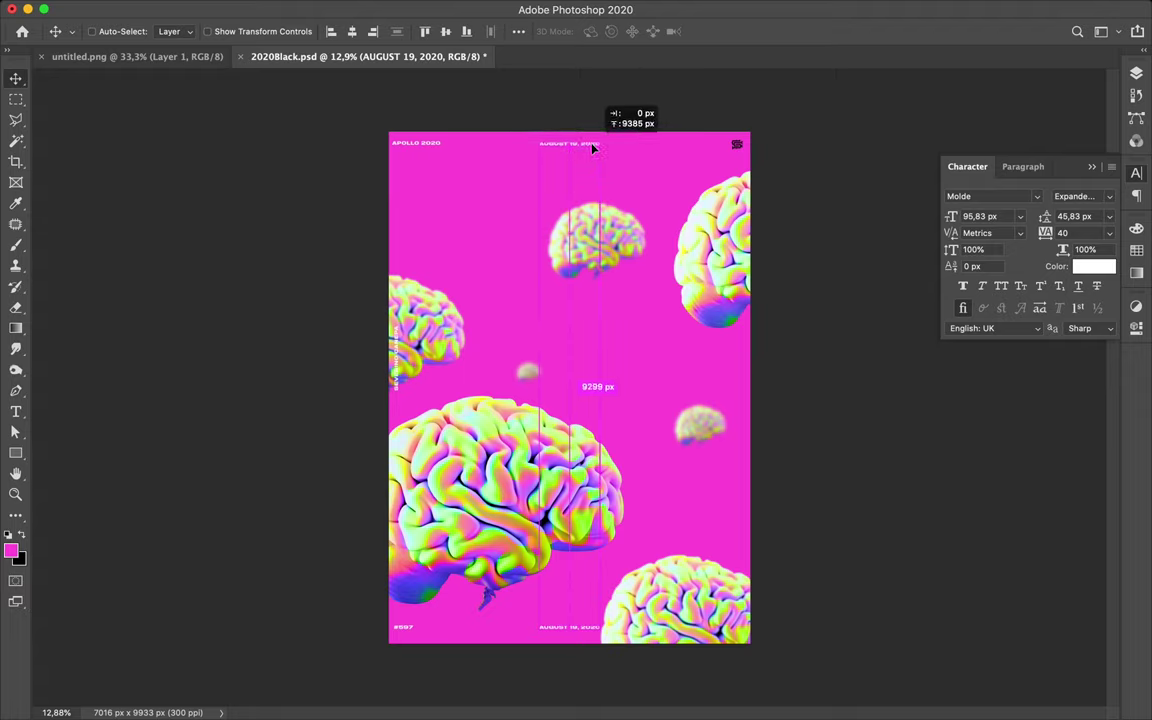
Retype the top date copy as GOLD BRAIN #18 and nudge it slightly left
{"action": "left_click_drag", "start_coordinate": [592, 146], "coordinate": [592, 144]}
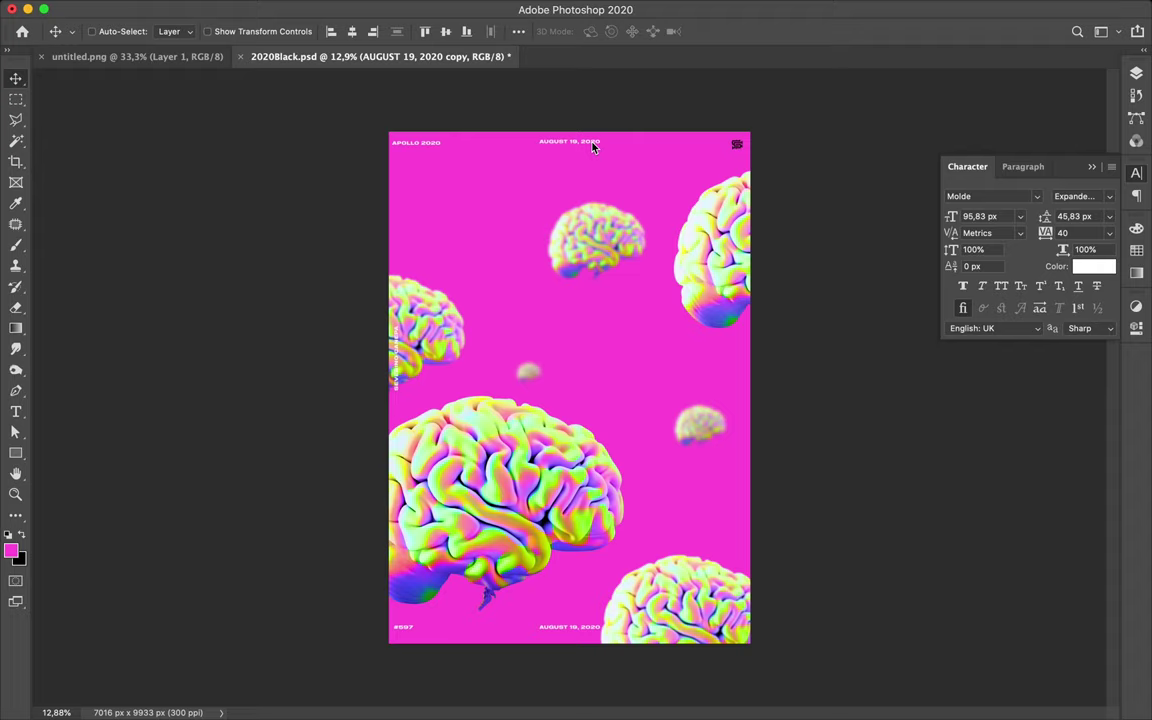
{"action": "double_click", "coordinate": [592, 141]}
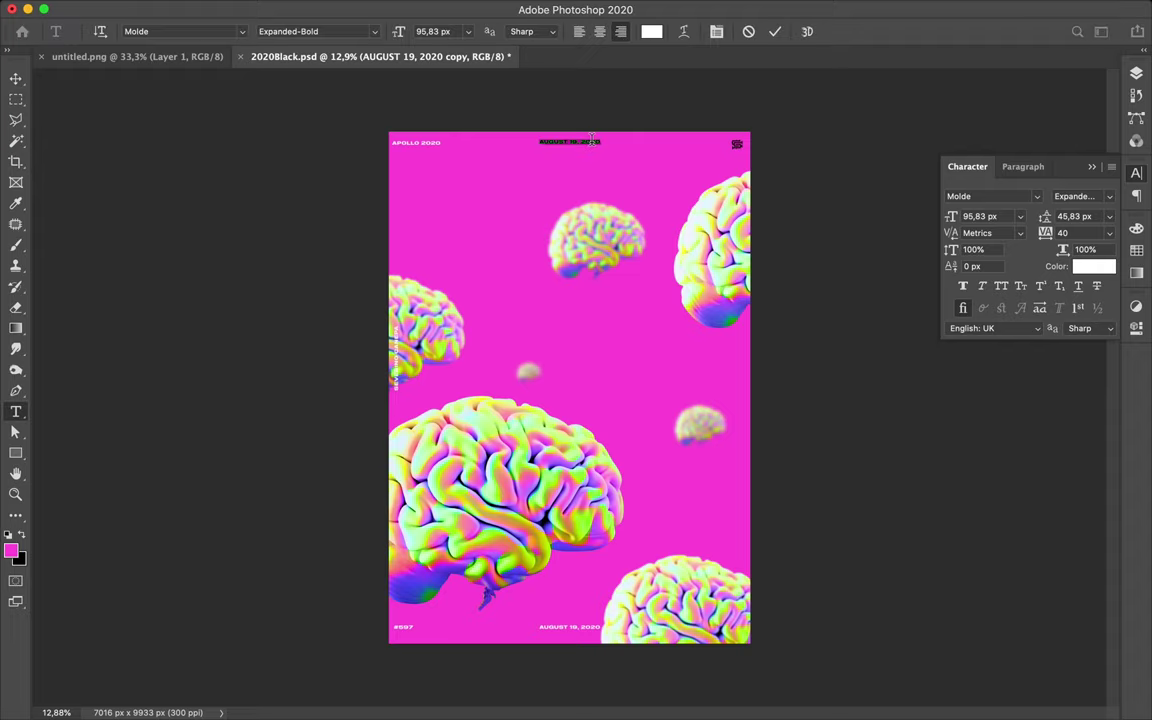
{"action": "key", "text": "BackSpace"}
{"action": "type", "text": "GOLD BRAIN #W"}
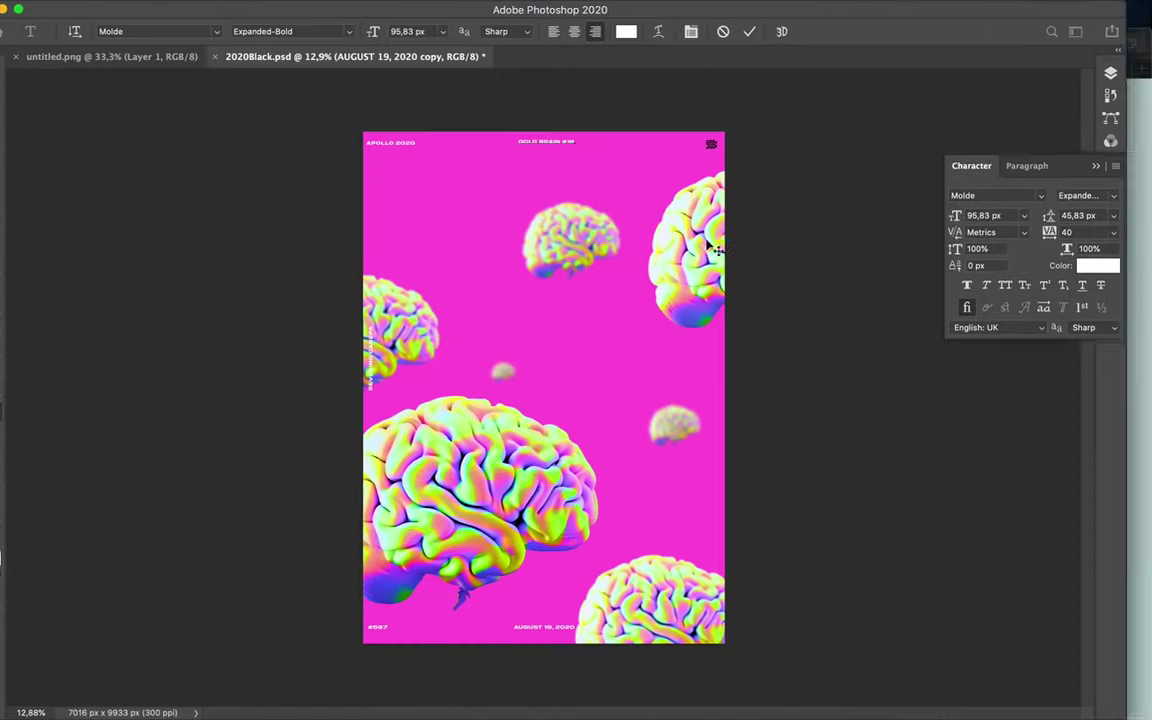
{"action": "key", "text": "ctrl+Return"}
{"action": "key", "text": "v"}
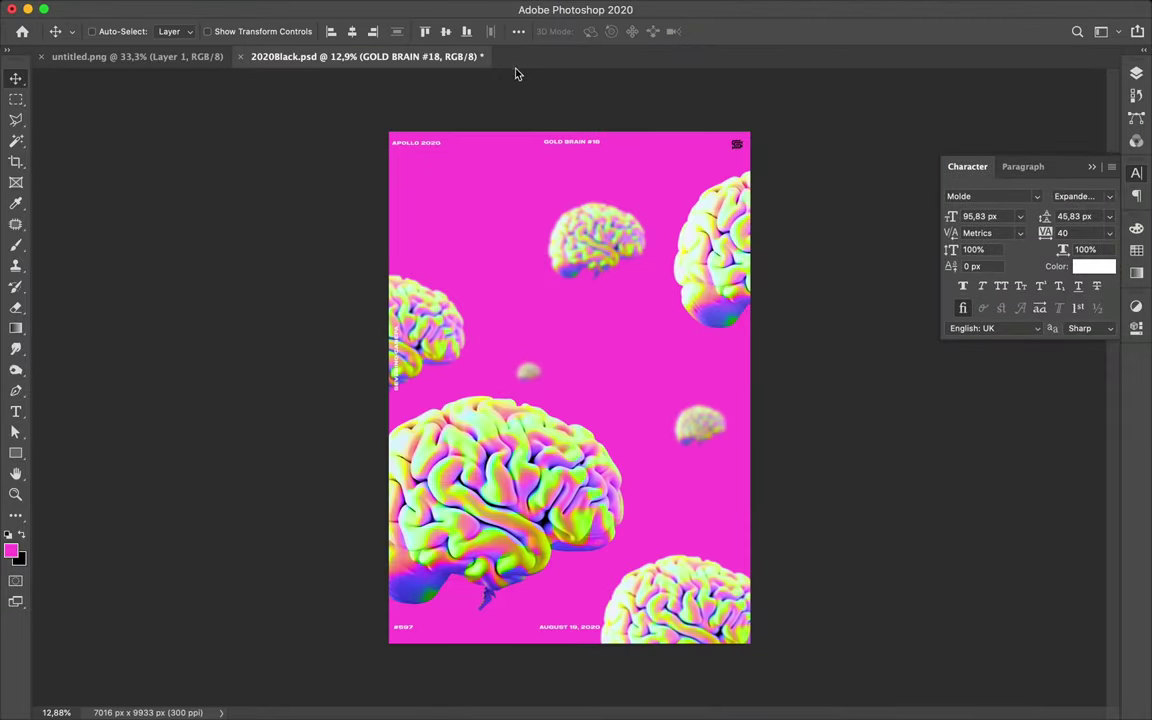
{"action": "key", "text": "shift+Left"}
{"action": "left_click", "coordinate": [738, 145]}
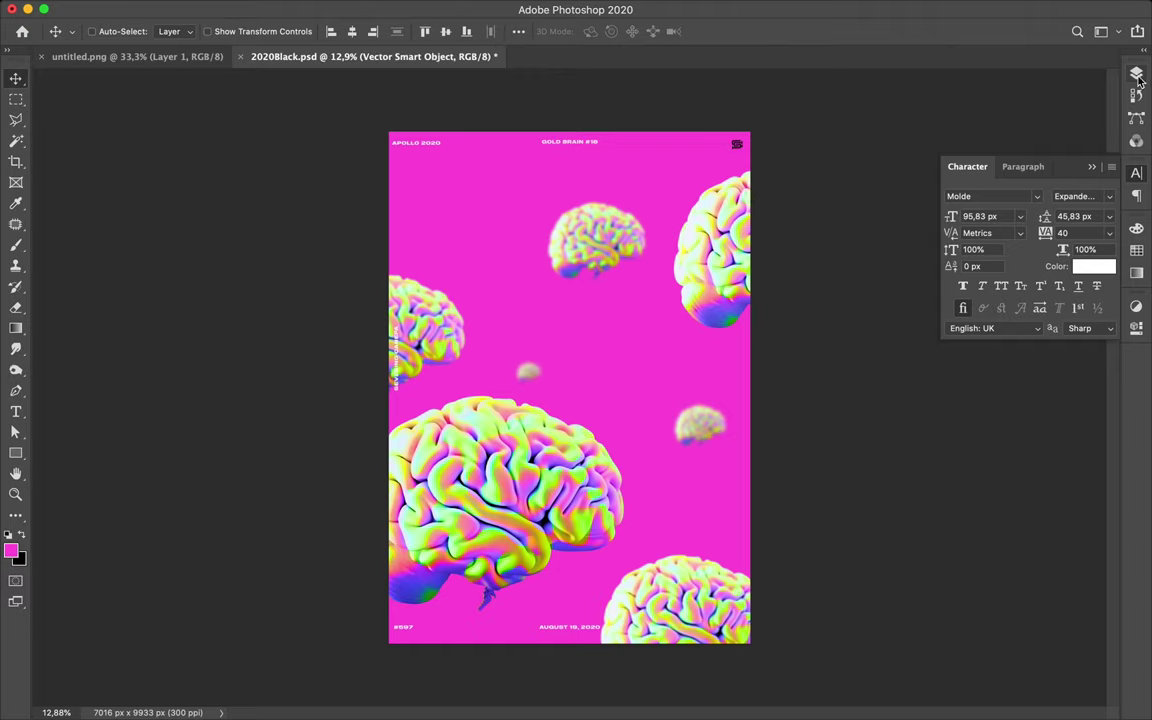
{"action": "left_click", "coordinate": [1136, 74]}
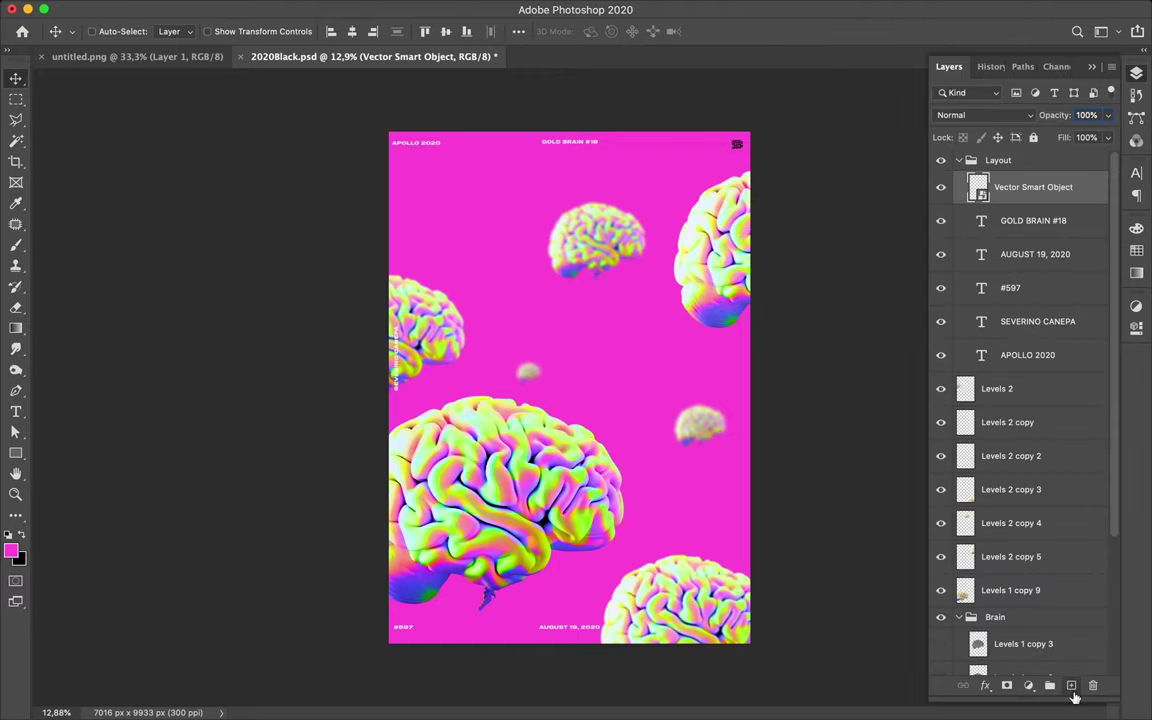
{"action": "left_click", "coordinate": [1071, 688]}
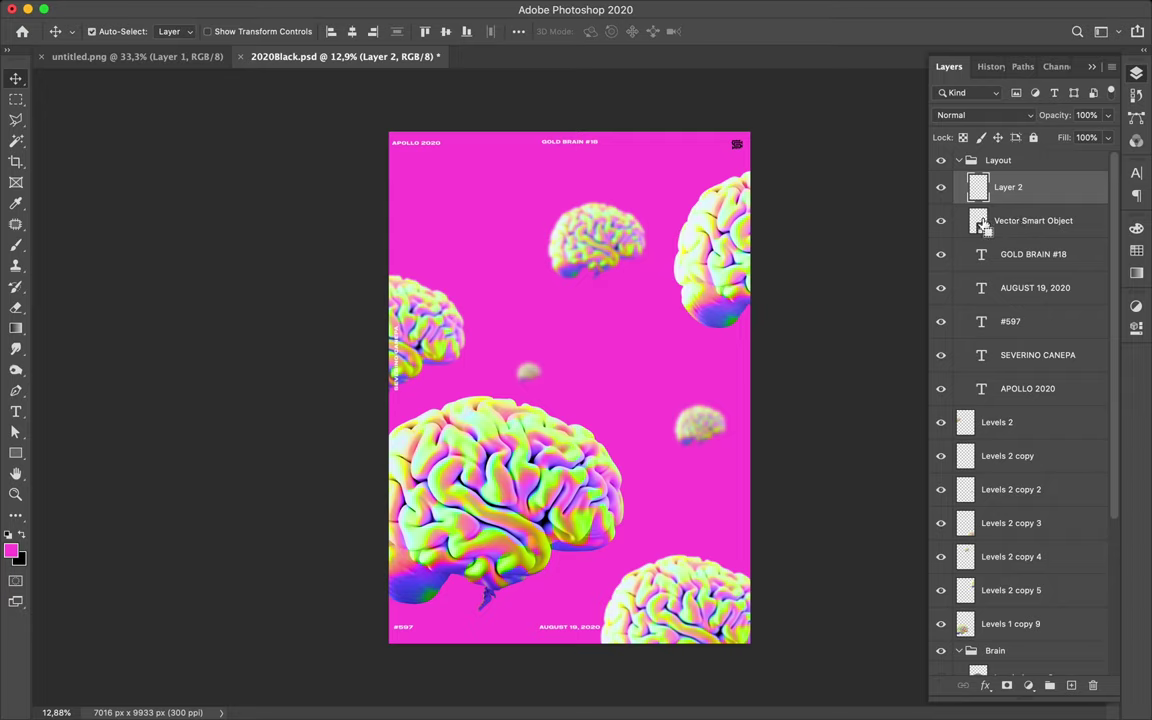
{"action": "key", "text": "b"}
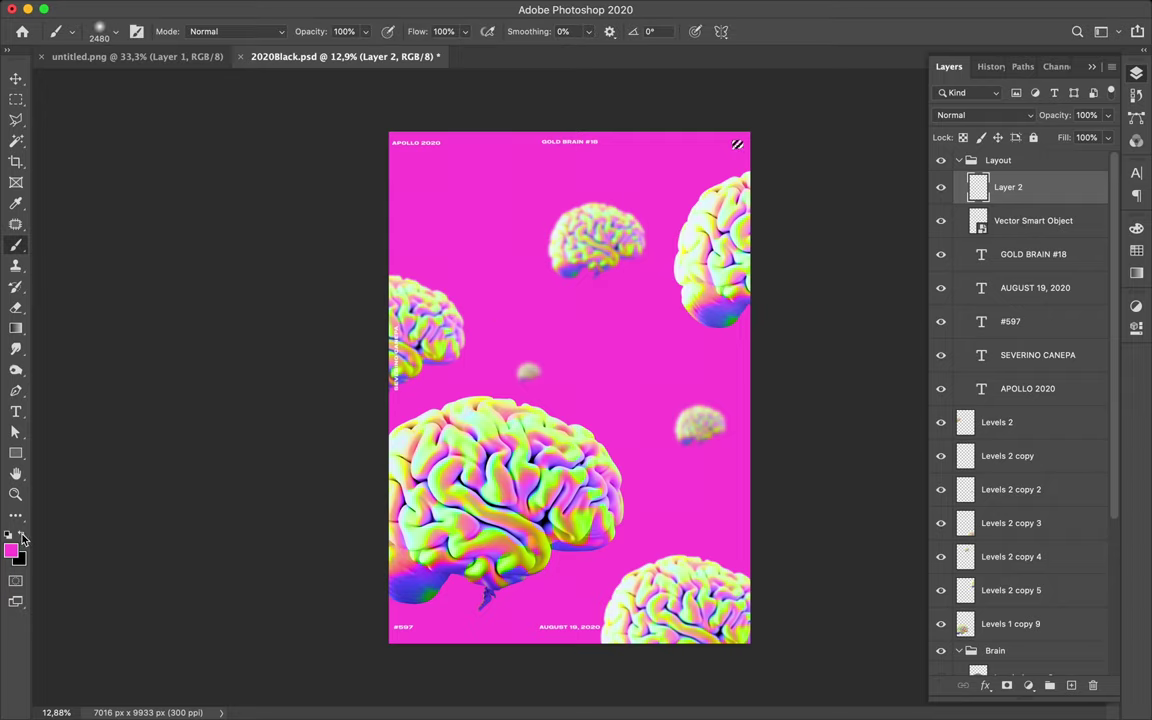
{"action": "key", "text": "d"}
{"action": "left_click", "coordinate": [24, 537]}
{"action": "key", "text": "m"}
{"action": "left_click", "coordinate": [1029, 221]}
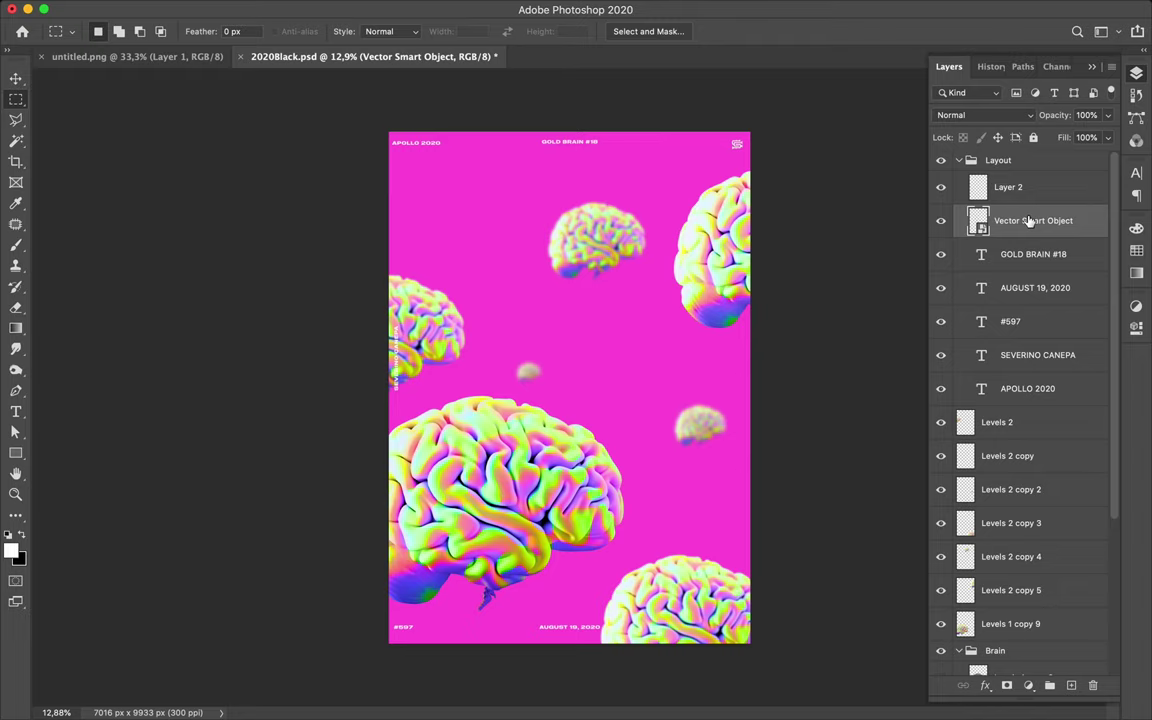
{"action": "key", "text": "Delete"}
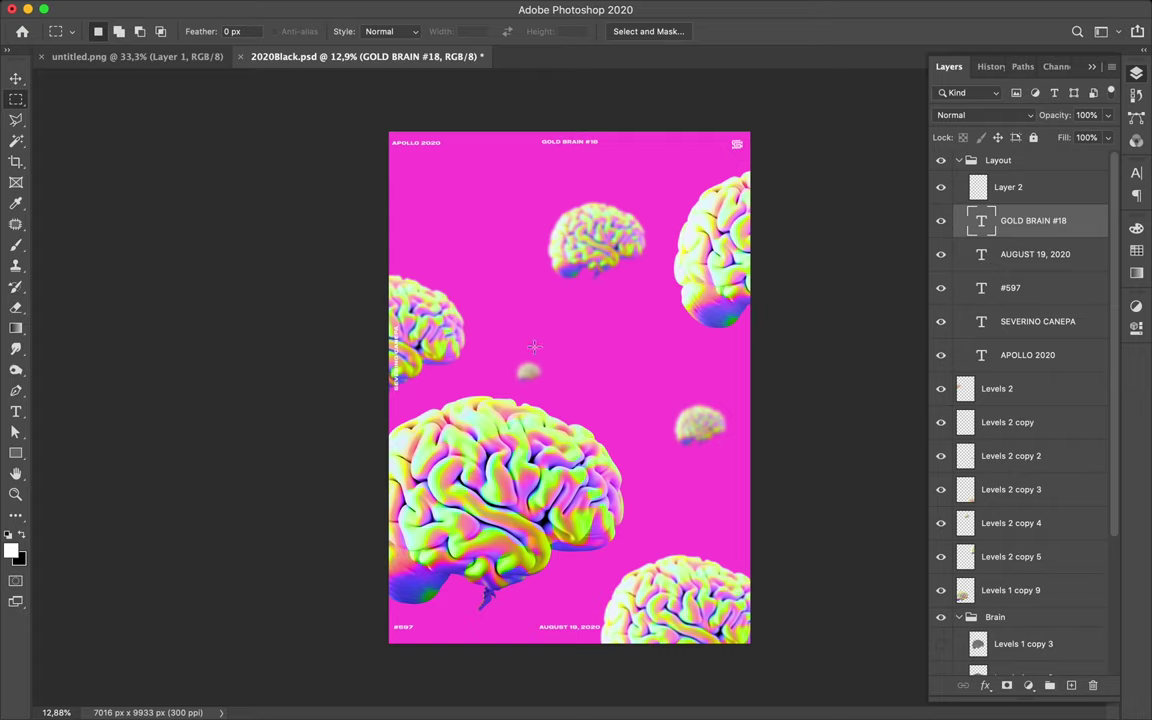
{"action": "key", "text": "v"}
{"action": "key", "text": "t"}
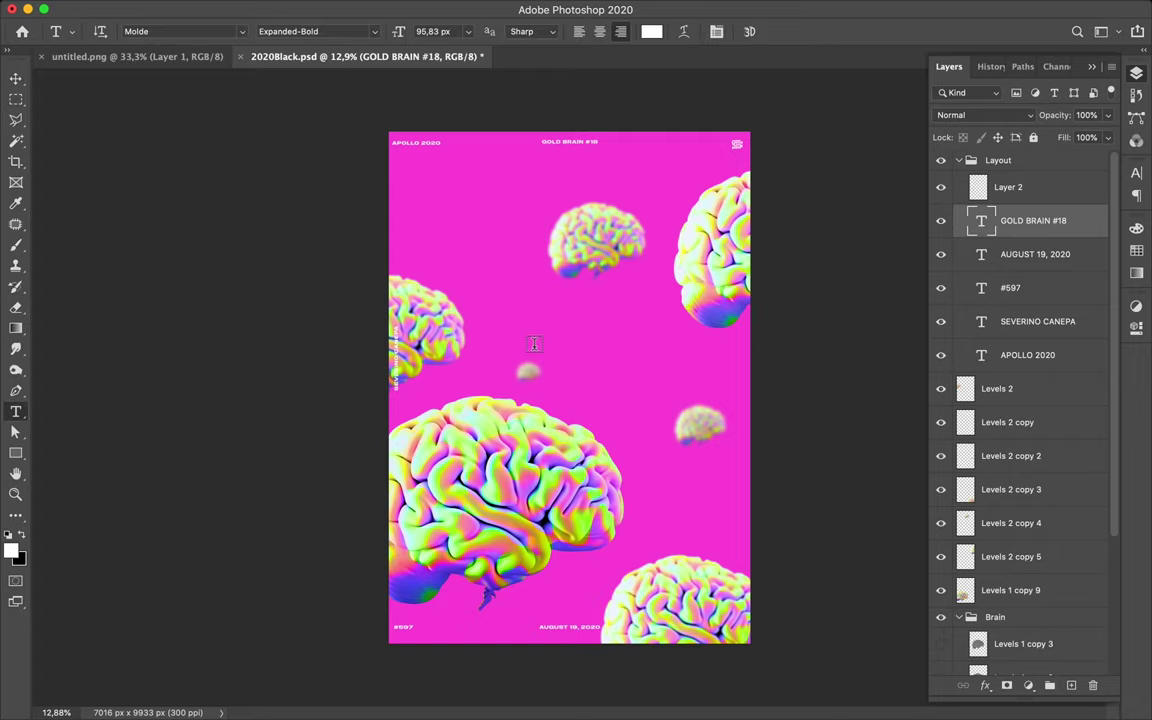
Add a letter F and free-transform it to headline size in the upper left
{"action": "left_click", "coordinate": [490, 285]}
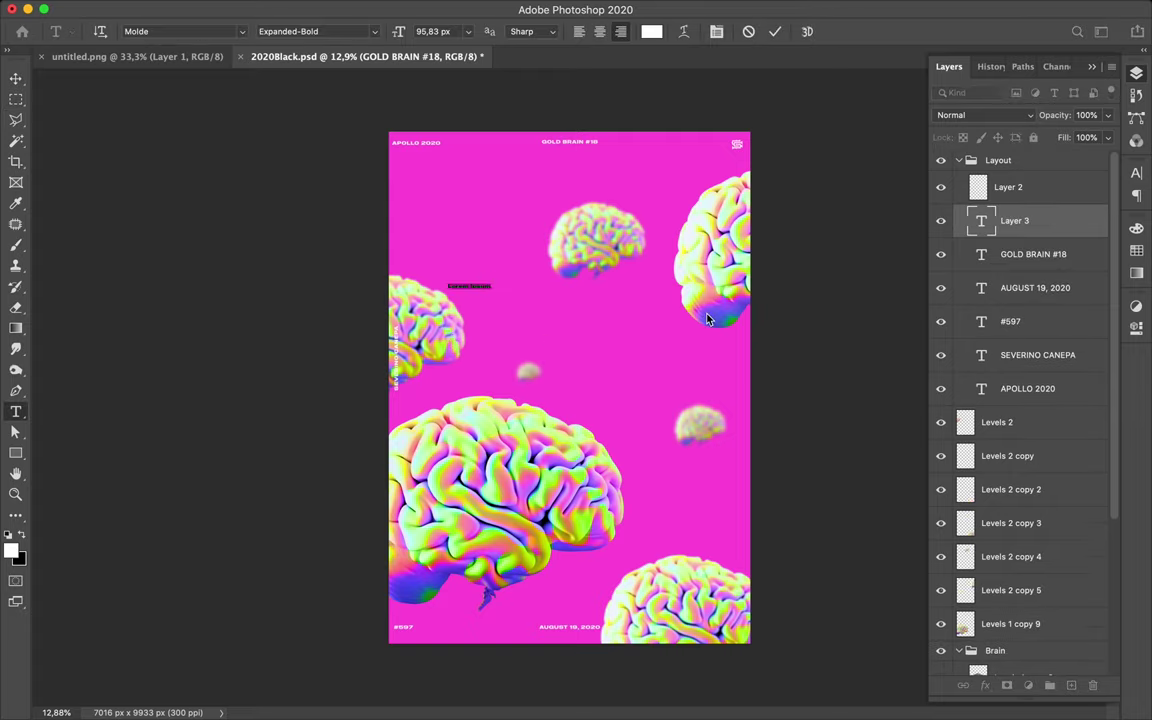
{"action": "type", "text": "P"}
{"action": "key", "text": "Escape"}
{"action": "key", "text": "ctrl+t"}
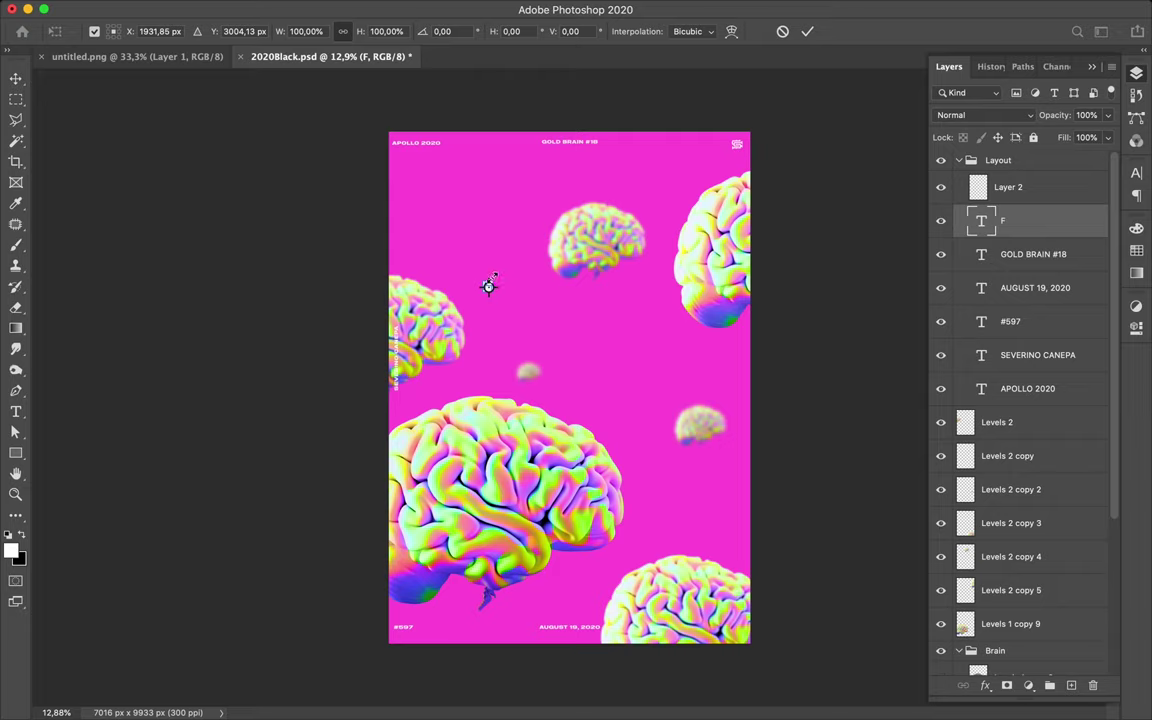
{"action": "mouse_move", "coordinate": [489, 287]}
{"action": "left_mouse_down"}
{"action": "mouse_move", "coordinate": [595, 193]}
{"action": "mouse_move", "coordinate": [538, 202]}
{"action": "left_mouse_up"}
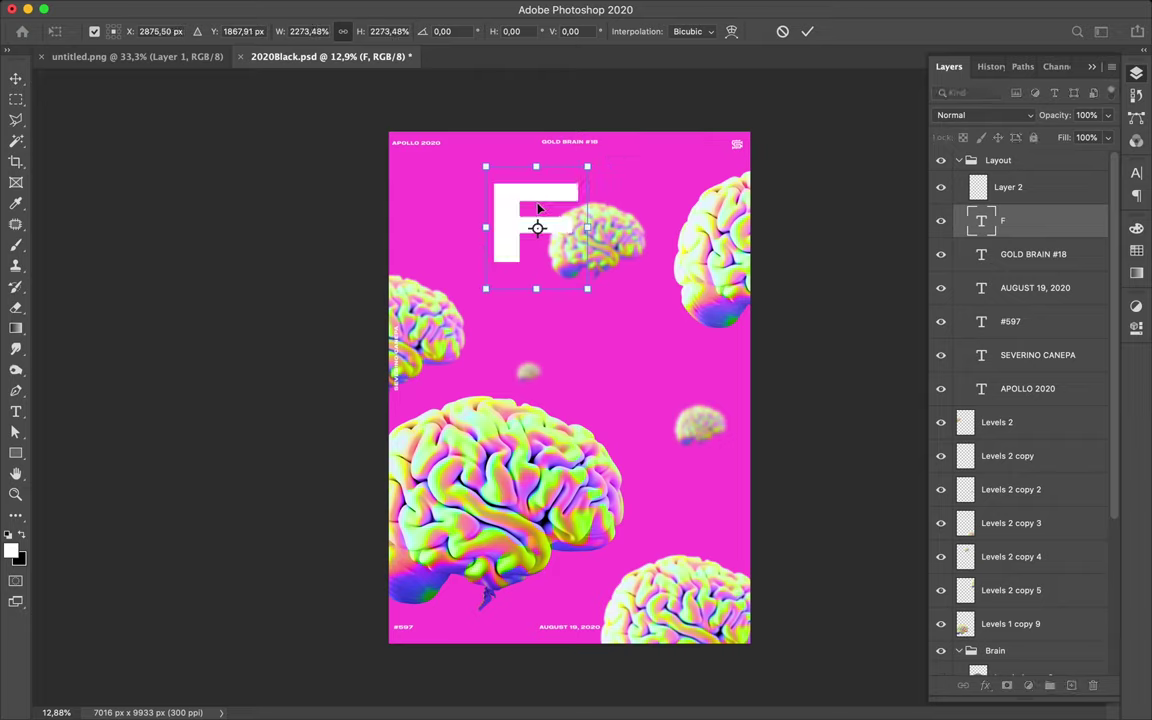
{"action": "left_click_drag", "start_coordinate": [538, 202], "coordinate": [481, 209]}
{"action": "key", "text": "Return"}
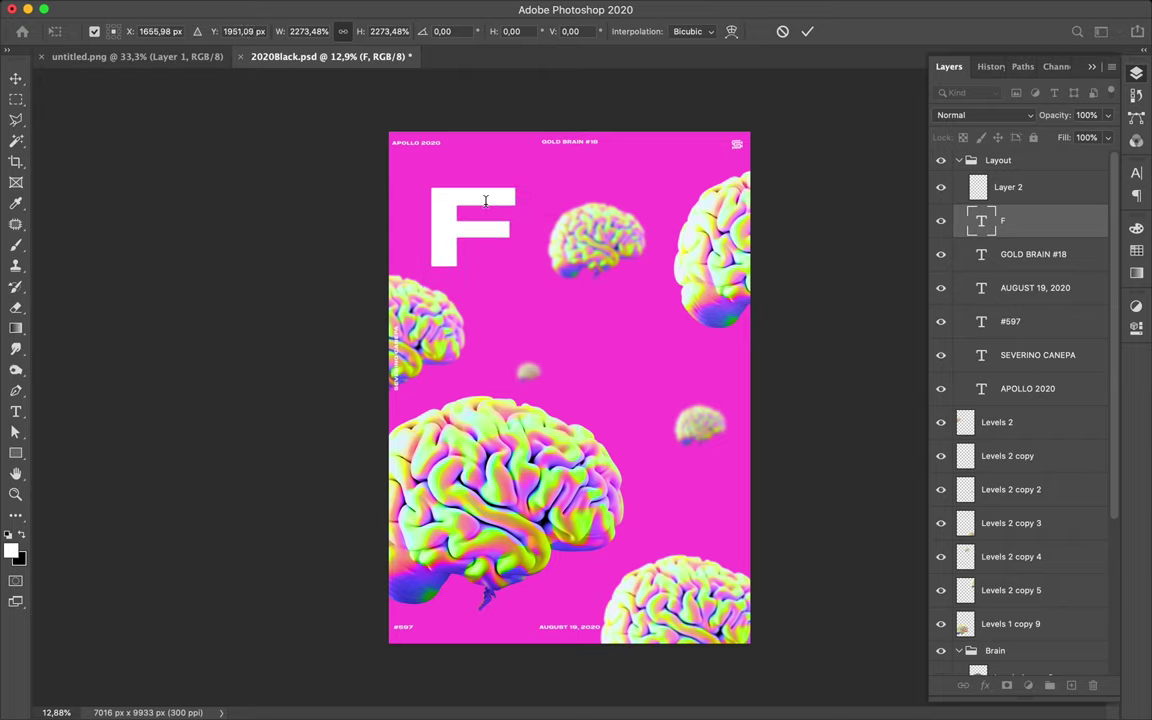
{"action": "key", "text": "v"}
Duplicate the F down to the right and retype the copy as L
{"action": "left_click_drag", "start_coordinate": [483, 206], "coordinate": [557, 296]}
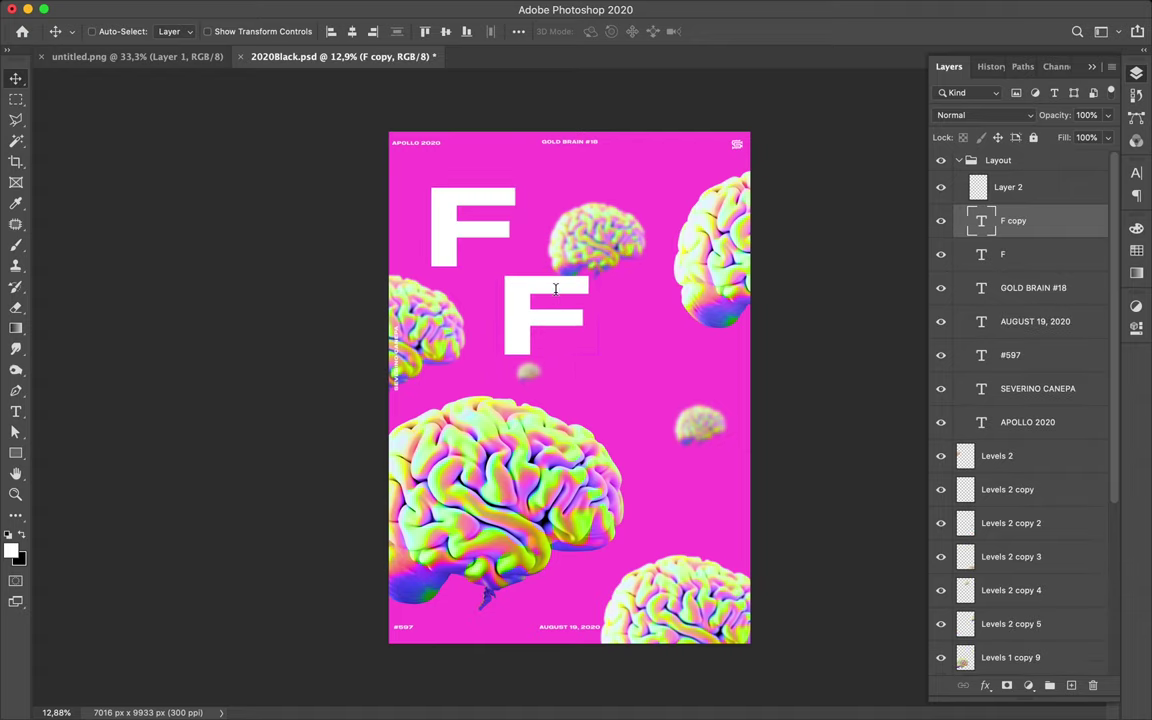
{"action": "key", "text": "t"}
{"action": "double_click", "coordinate": [553, 289]}
{"action": "type", "text": "L"}
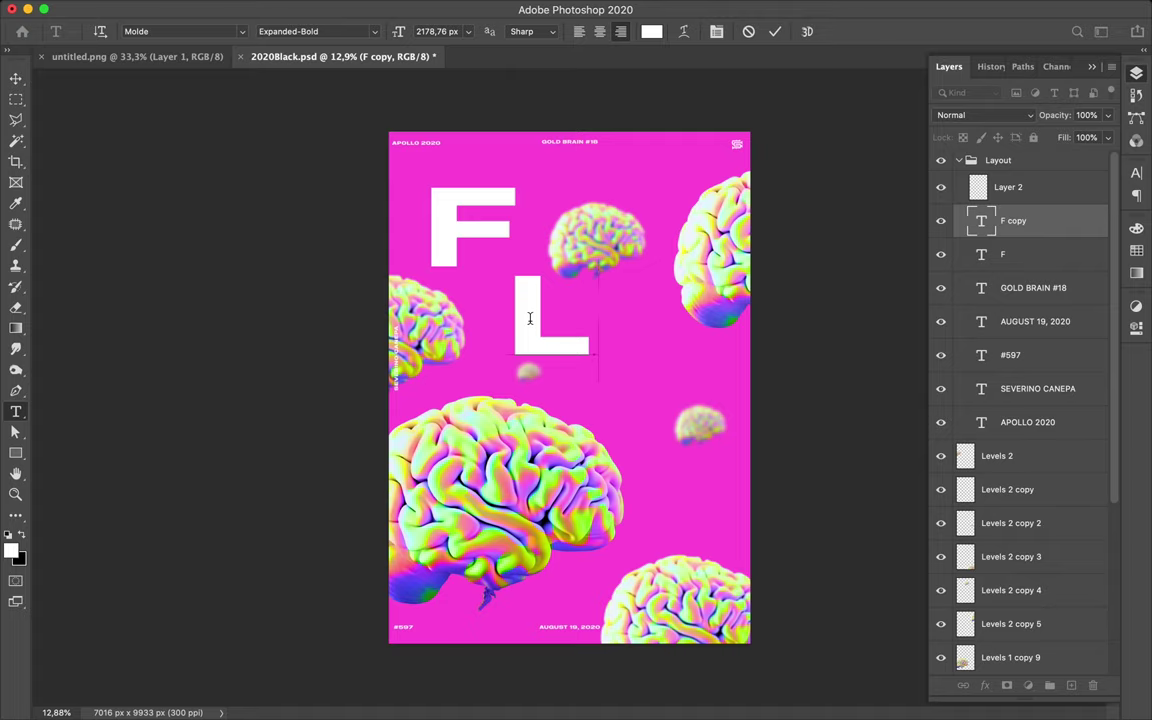
{"action": "type", "text": "V"}
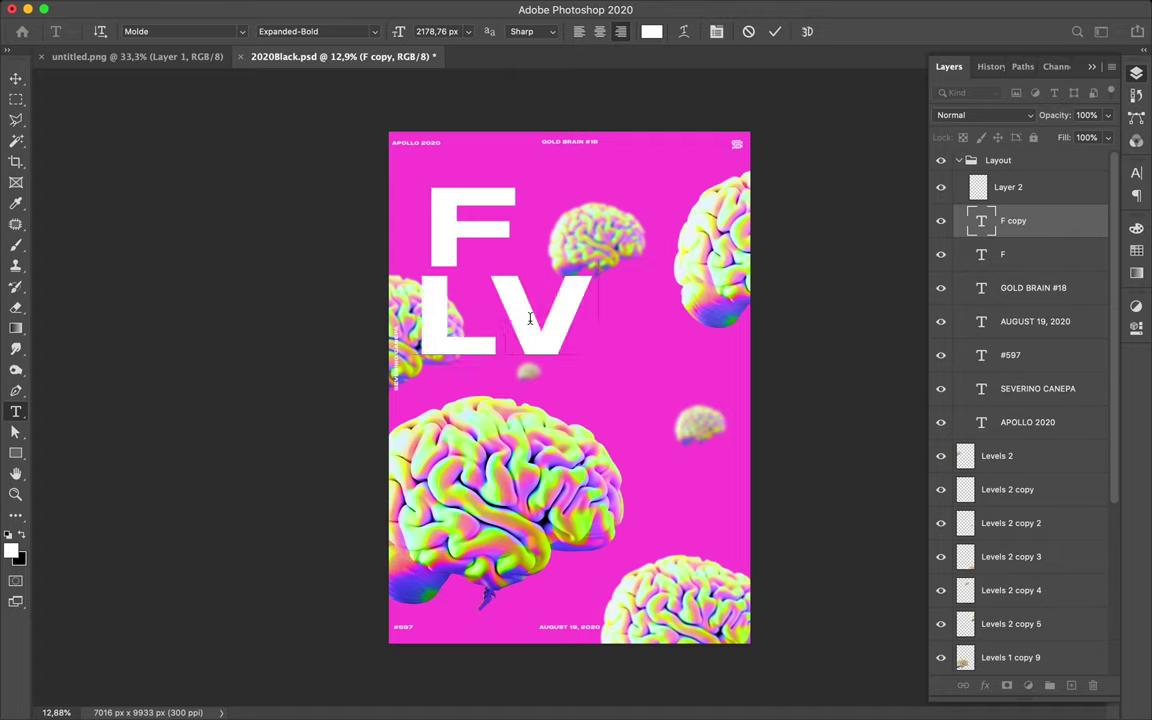
{"action": "key", "text": "BackSpace"}
{"action": "key", "text": "Escape"}
{"action": "key", "text": "v"}
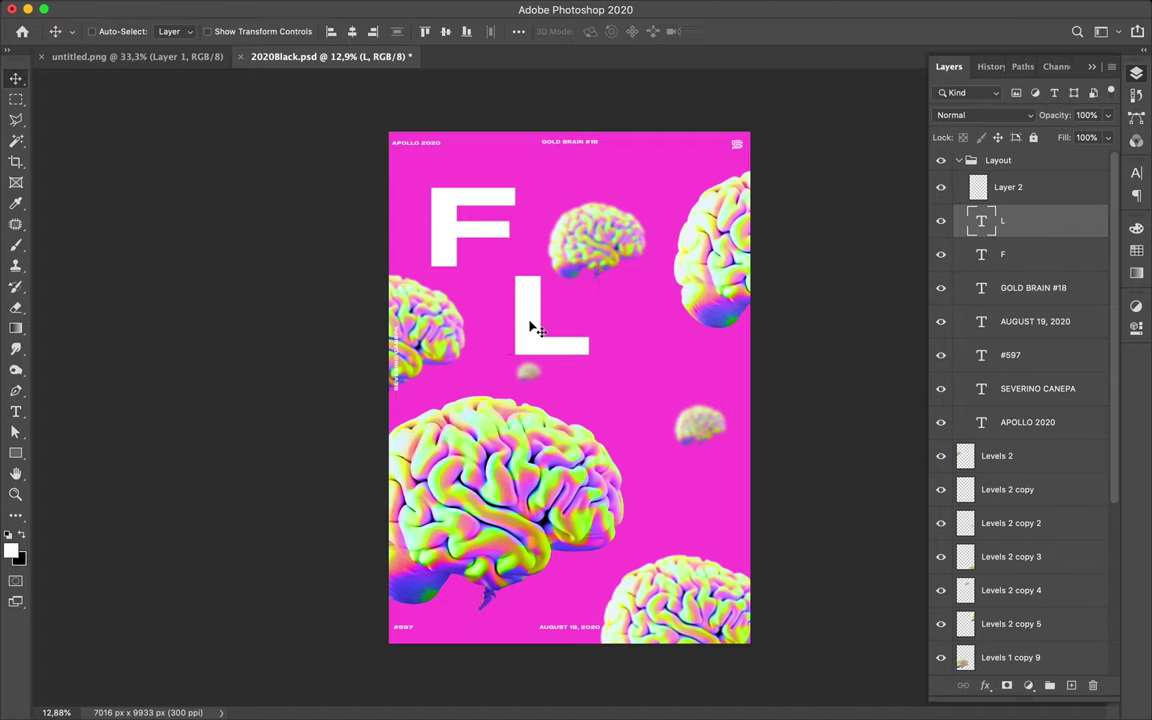
Duplicate the L further down-right and retype the copy as Y
{"action": "left_click_drag", "start_coordinate": [531, 327], "coordinate": [646, 425]}
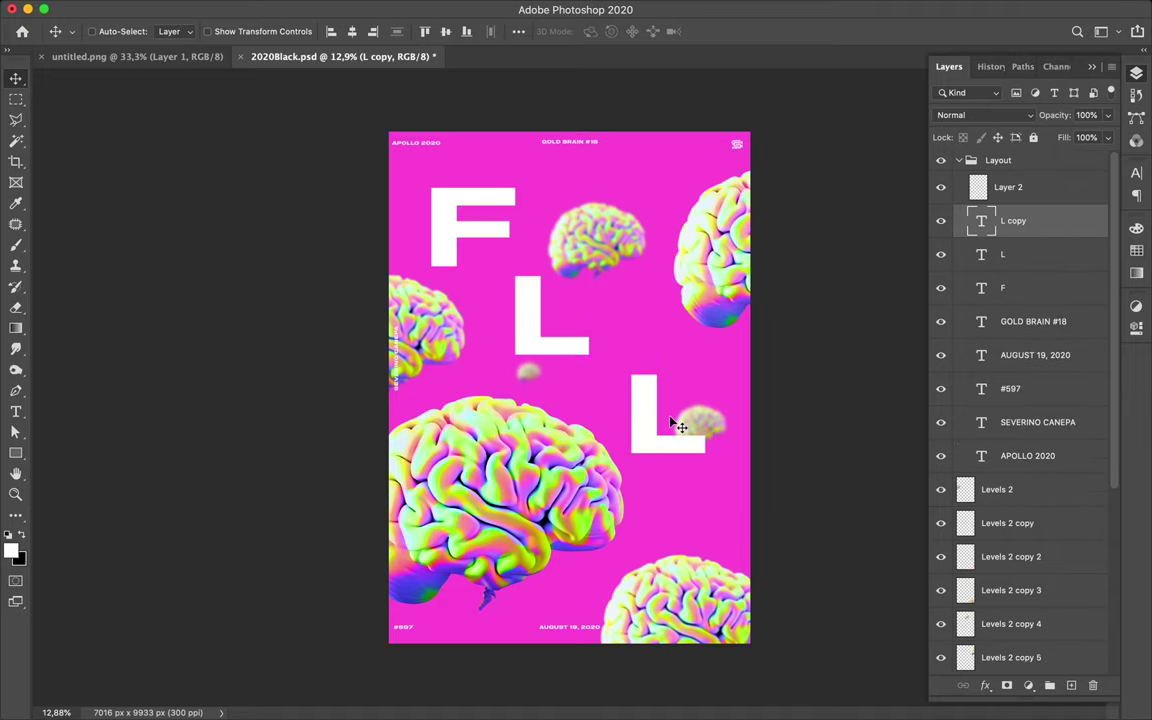
{"action": "double_click", "coordinate": [670, 413]}
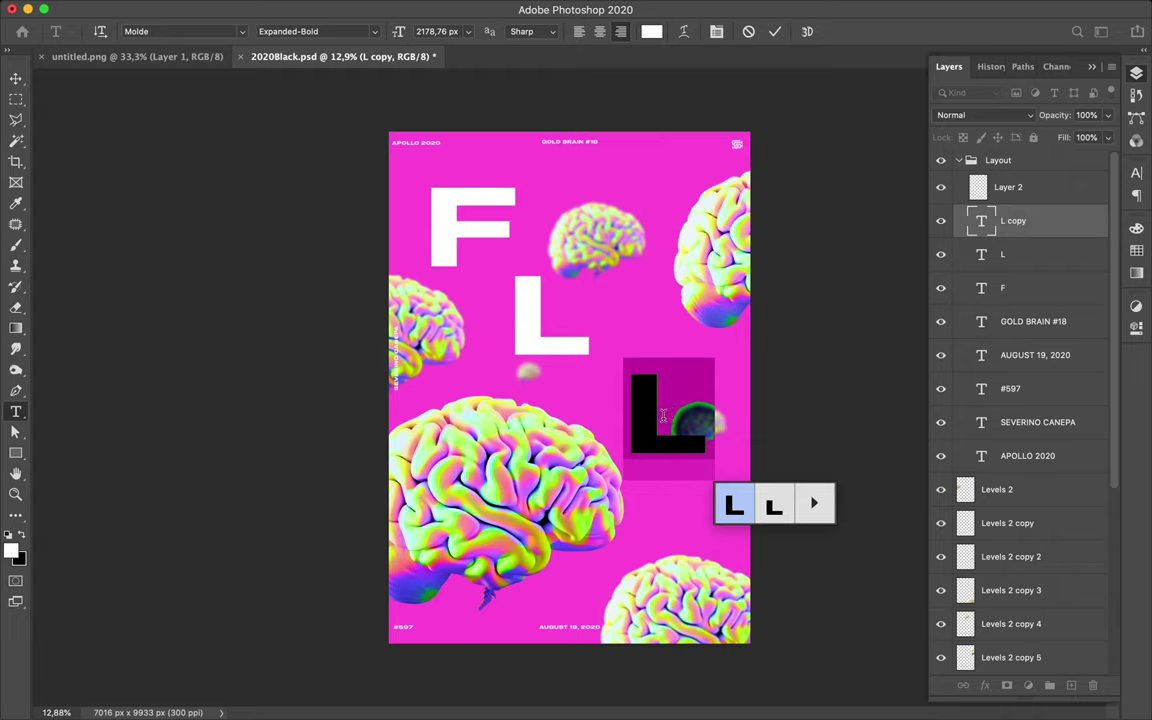
{"action": "type", "text": "Y"}
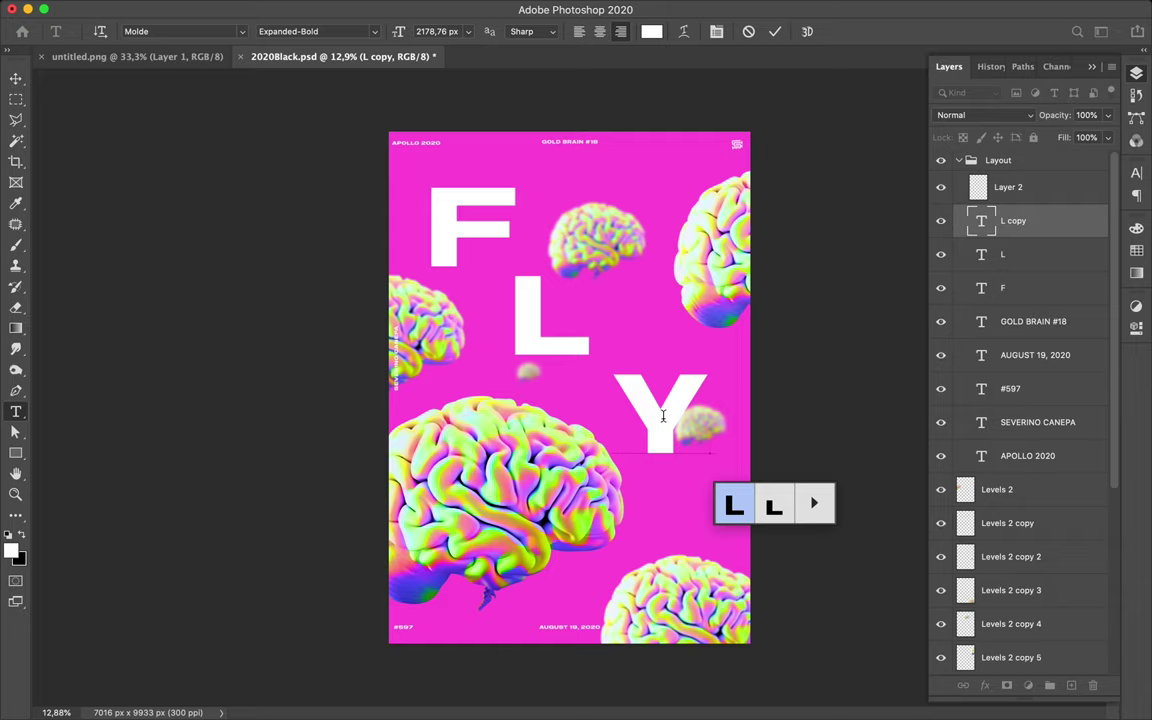
{"action": "type", "text": "V"}
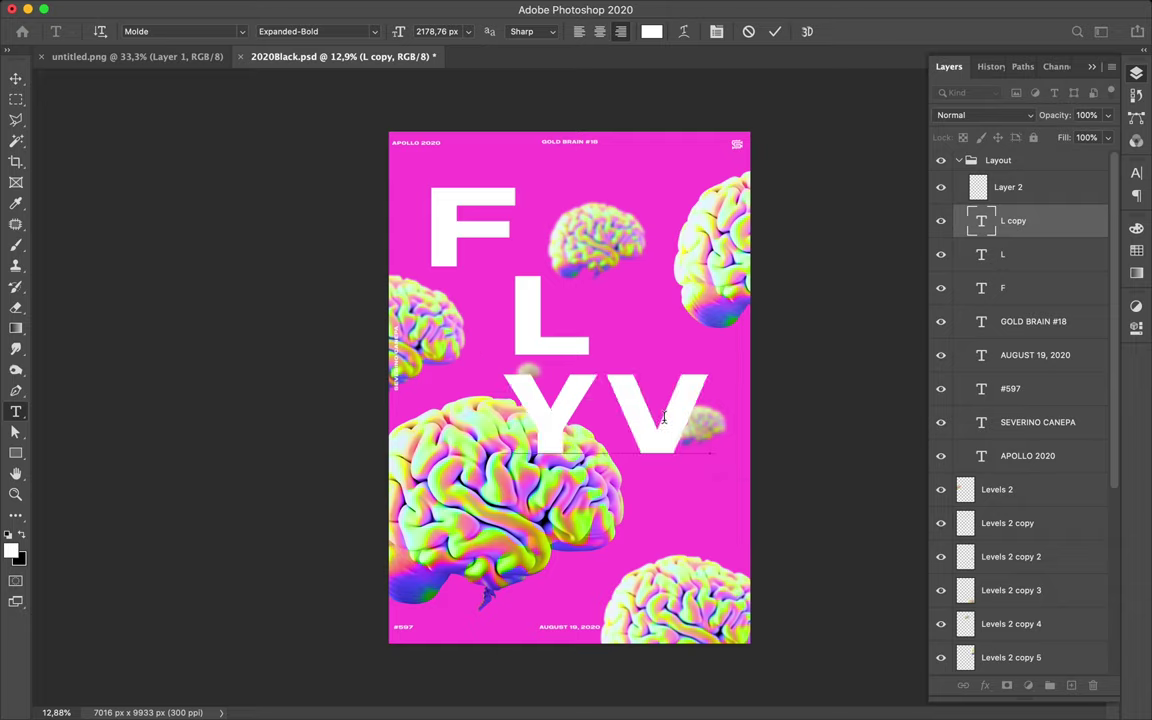
{"action": "key", "text": "BackSpace"}
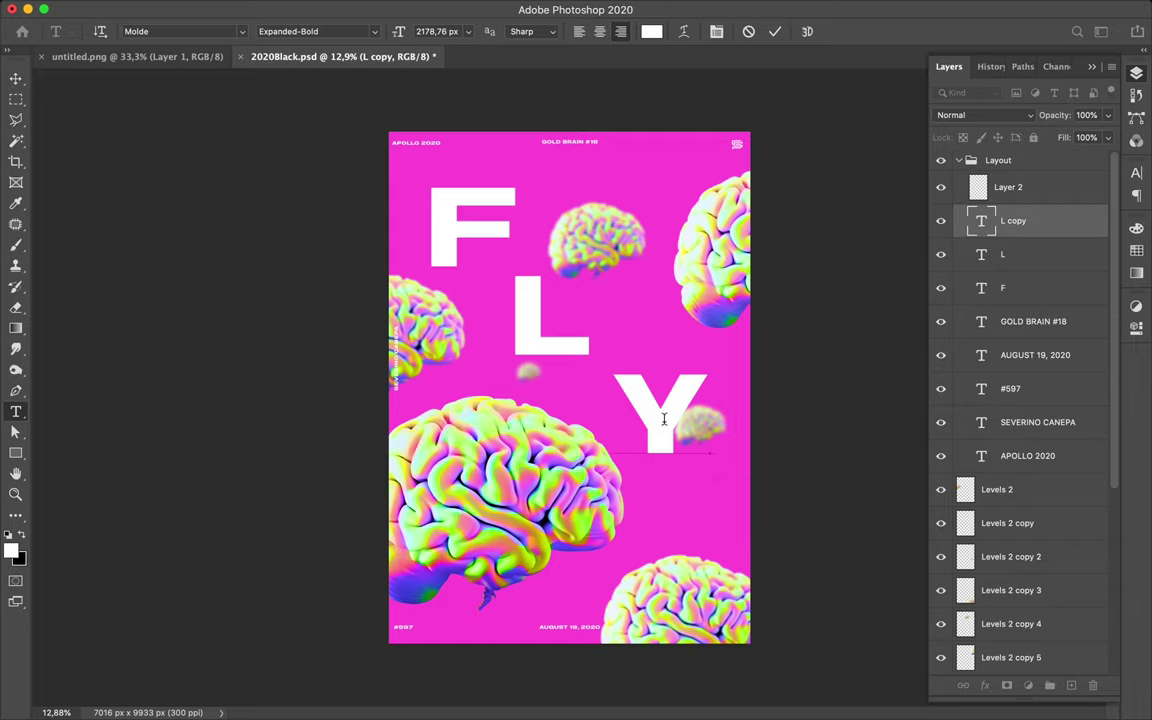
{"action": "key", "text": "Escape"}
{"action": "key", "text": "v"}
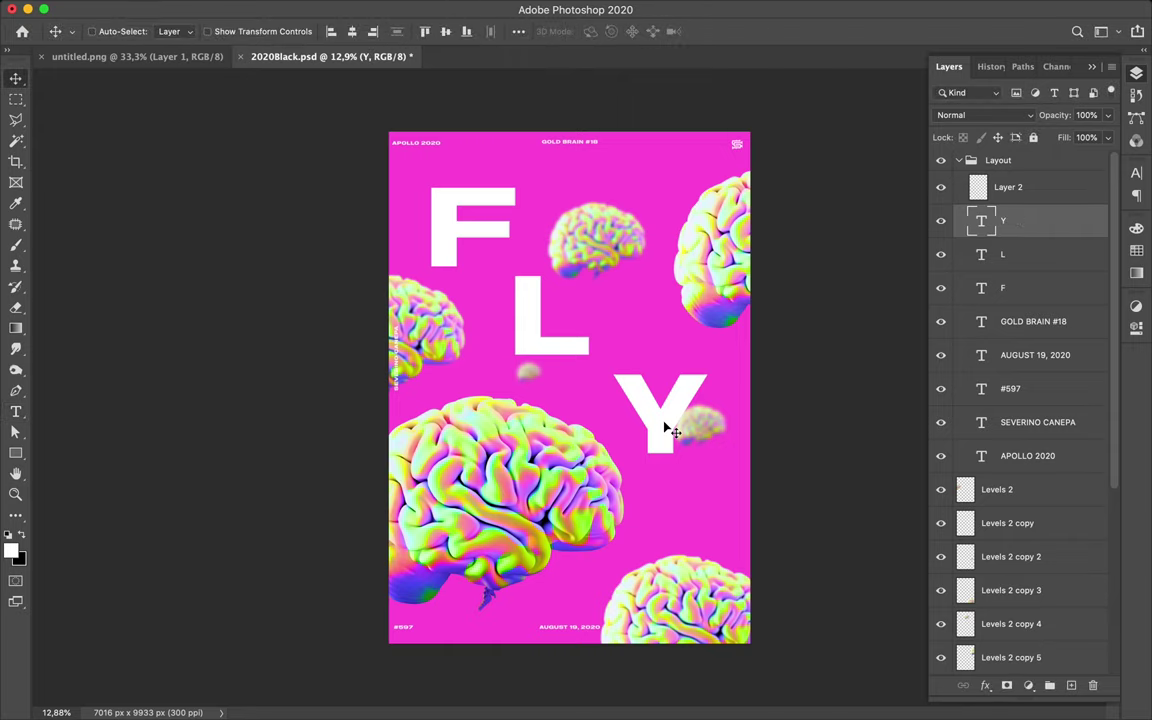
Move the Y lower toward the bottom right and the L to right of centre
{"action": "left_click_drag", "start_coordinate": [660, 430], "coordinate": [675, 508]}
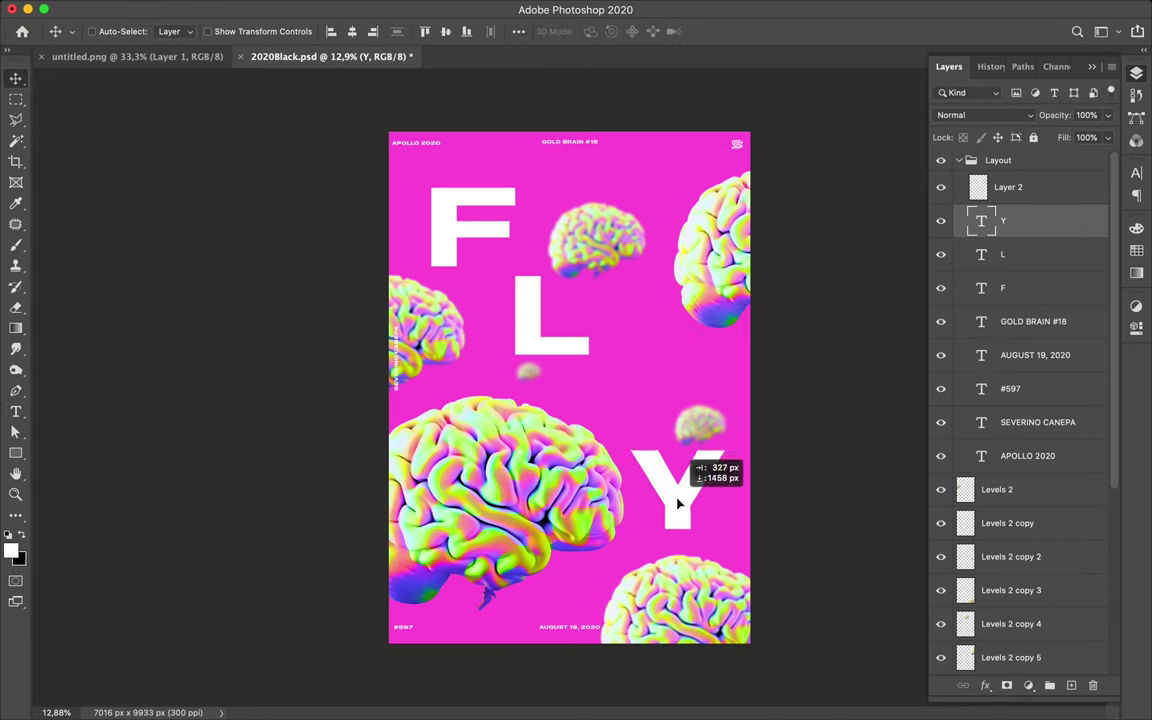
{"action": "left_click_drag", "start_coordinate": [584, 350], "coordinate": [622, 380]}
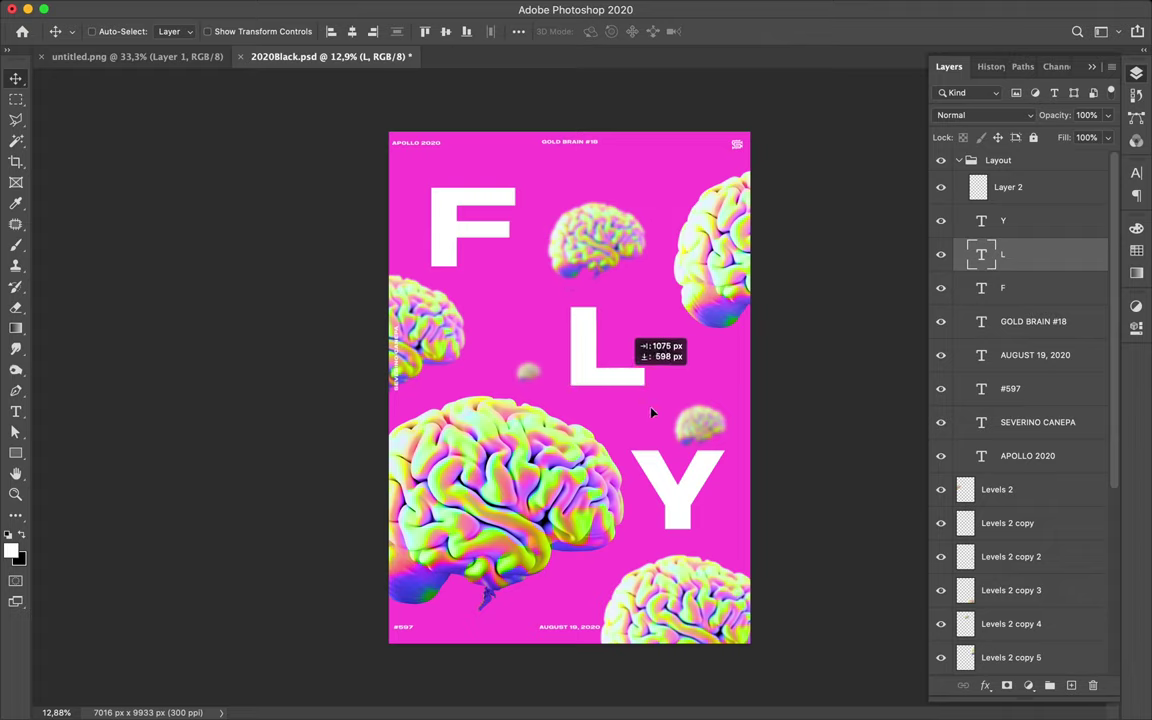
{"action": "left_click_drag", "start_coordinate": [636, 397], "coordinate": [650, 412]}
{"action": "key", "text": "ctrl"}
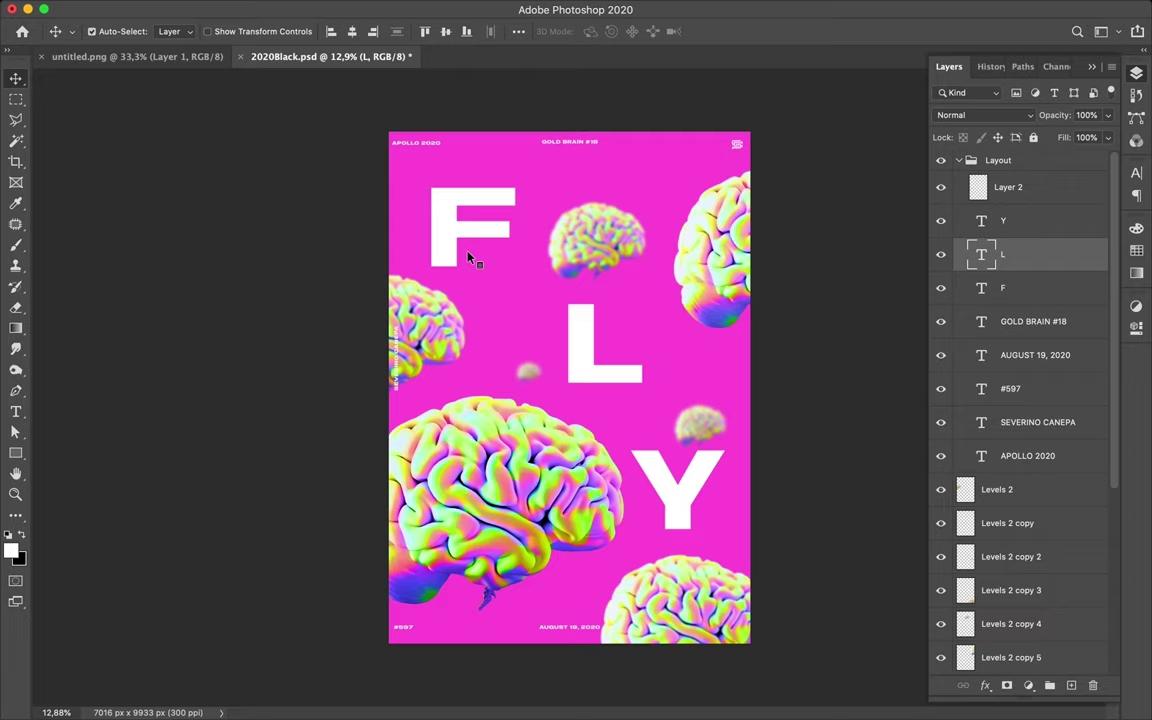
{"action": "left_click", "coordinate": [446, 241], "text": "ctrl"}
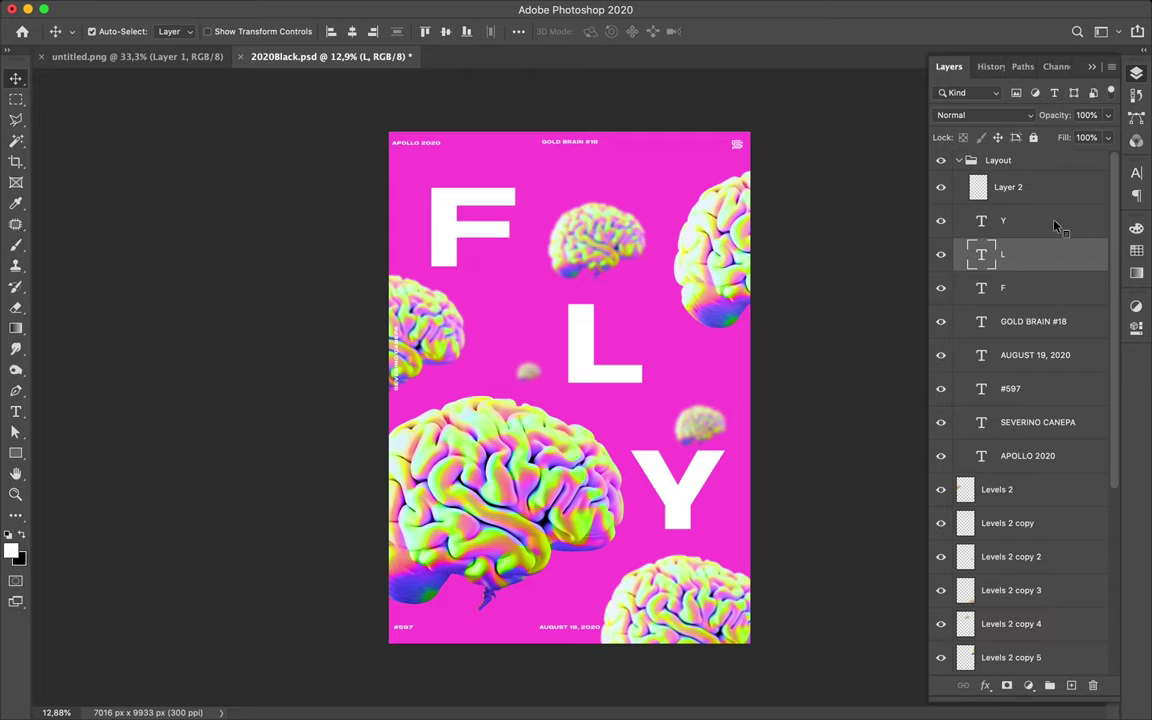
Select the L and free-transform it down to about 62% size
{"action": "left_click", "coordinate": [1136, 175]}
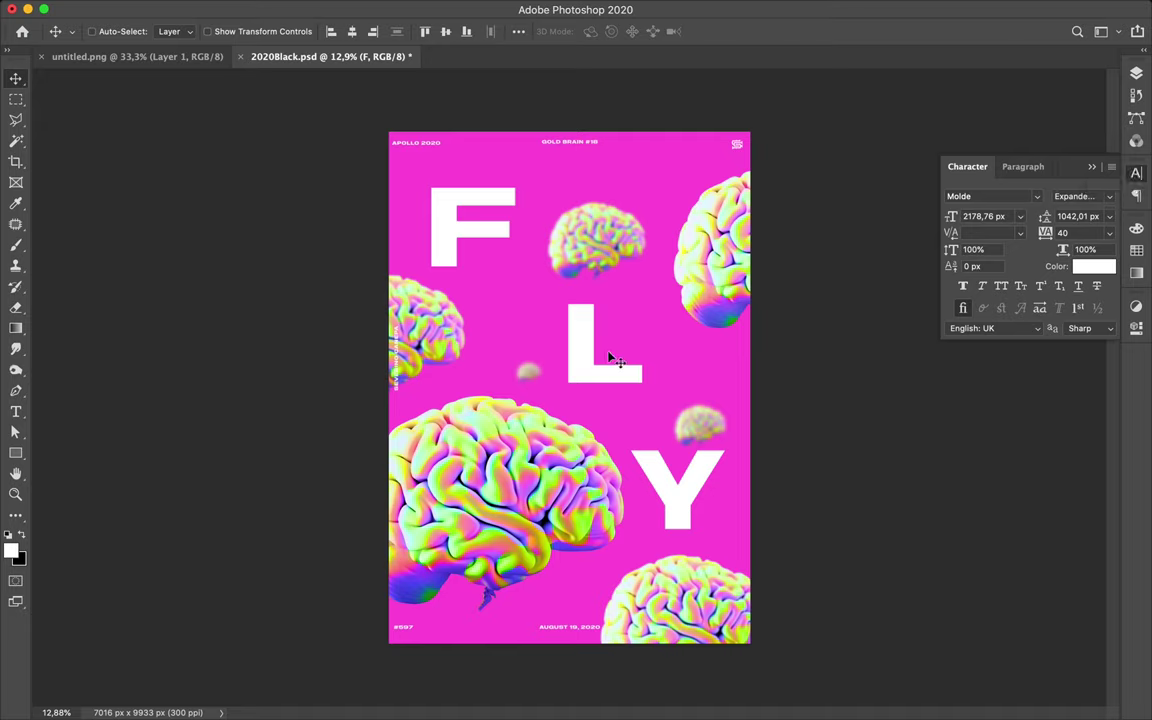
{"action": "key", "text": "ctrl"}
{"action": "key", "text": "ctrl+t"}
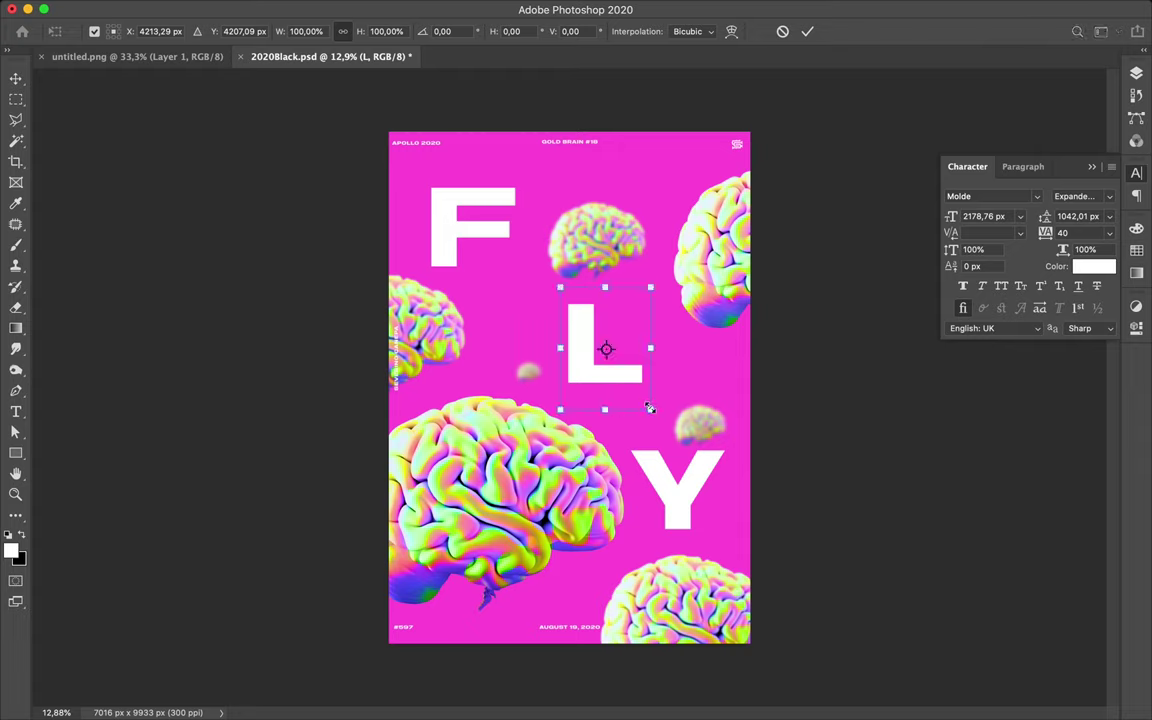
{"action": "left_click_drag", "start_coordinate": [651, 410], "coordinate": [605, 370]}
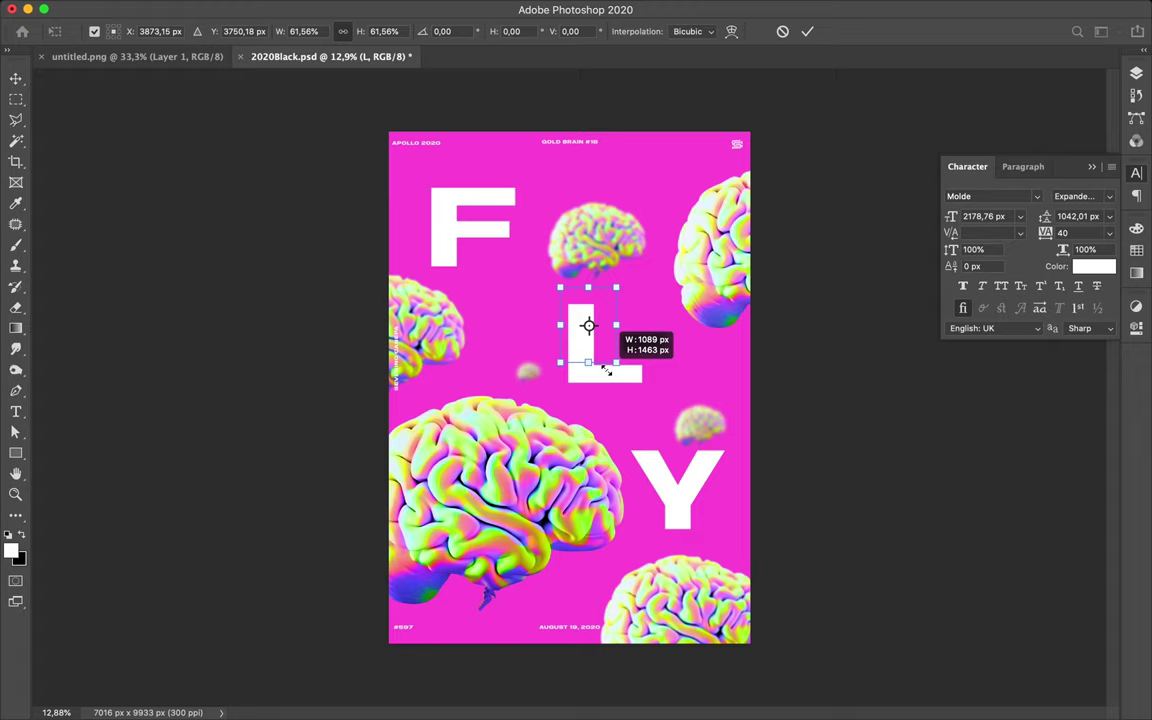
{"action": "left_click_drag", "start_coordinate": [605, 370], "coordinate": [606, 371]}
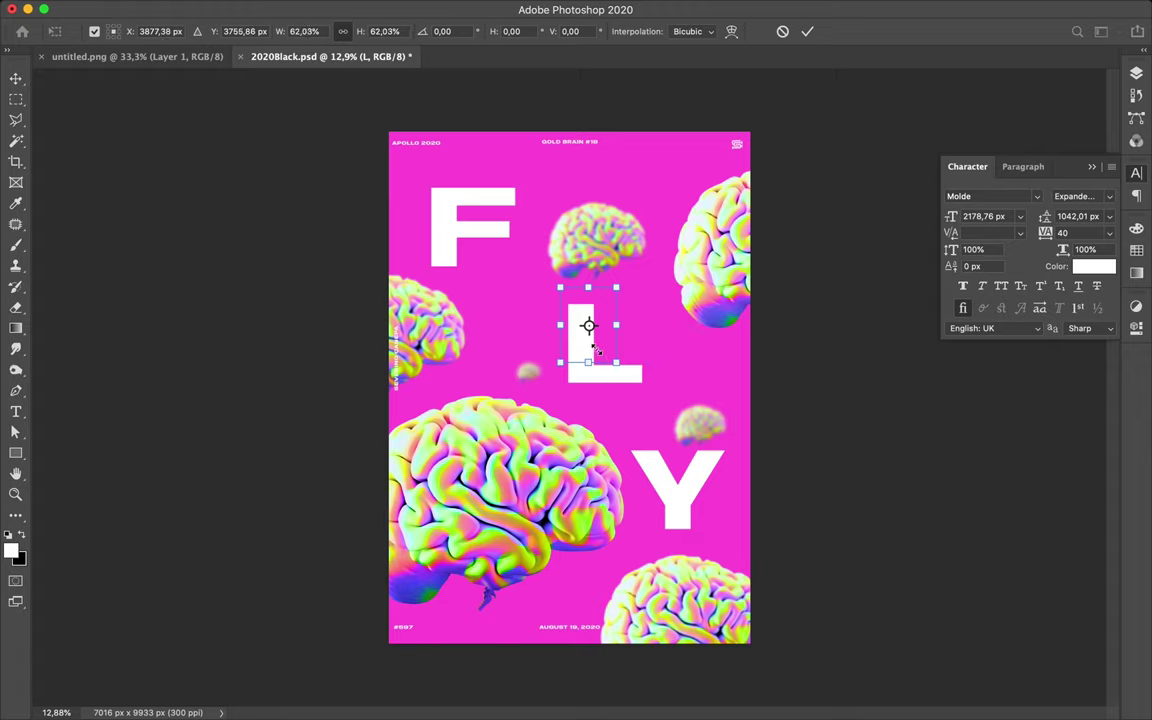
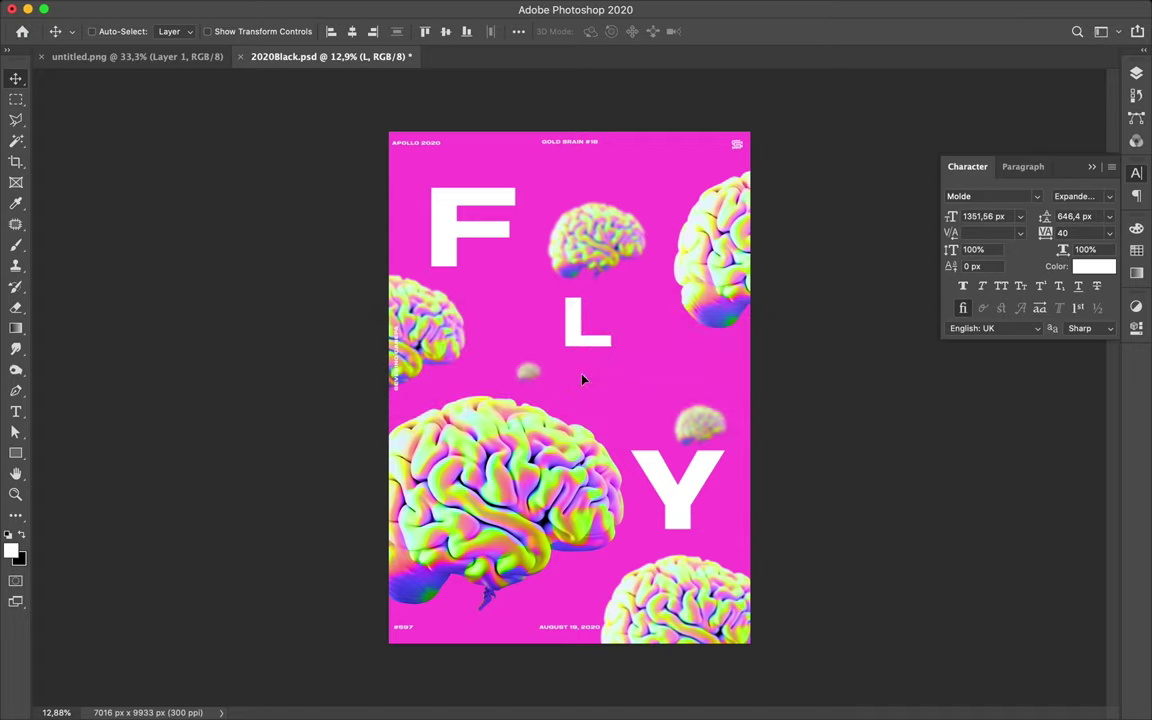
Nudge the L up and left, then scale the Y to about 139%
{"action": "left_click_drag", "start_coordinate": [583, 379], "coordinate": [586, 371]}
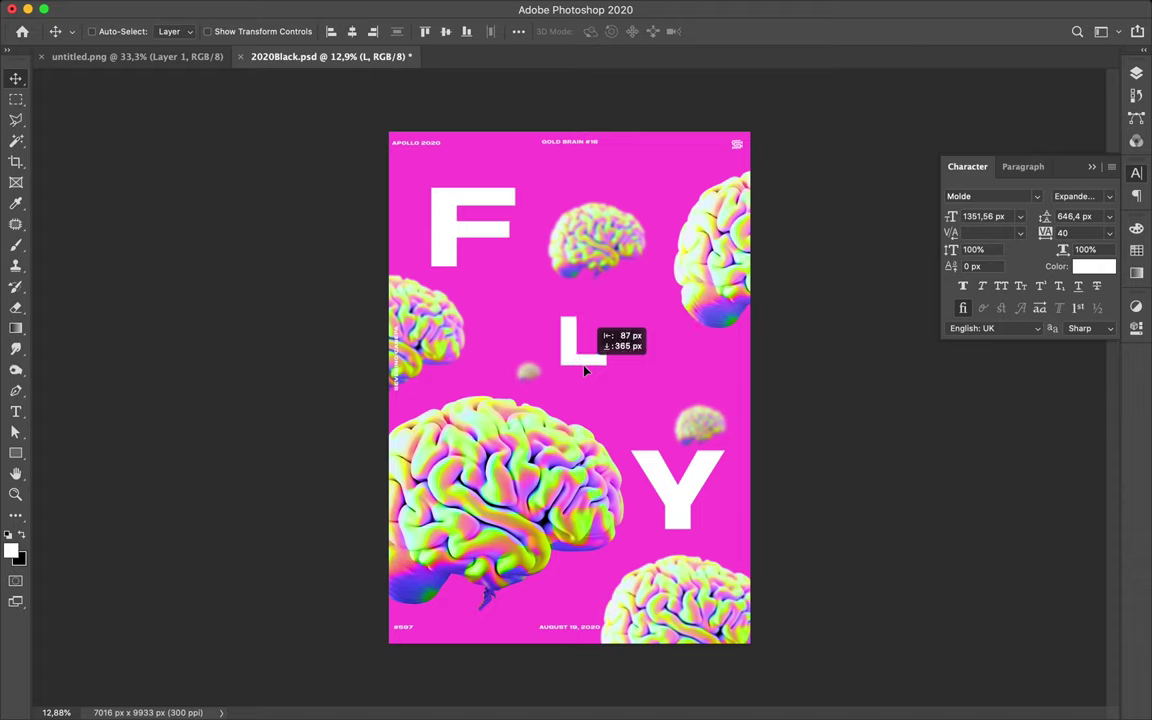
{"action": "left_click_drag", "start_coordinate": [586, 371], "coordinate": [572, 356]}
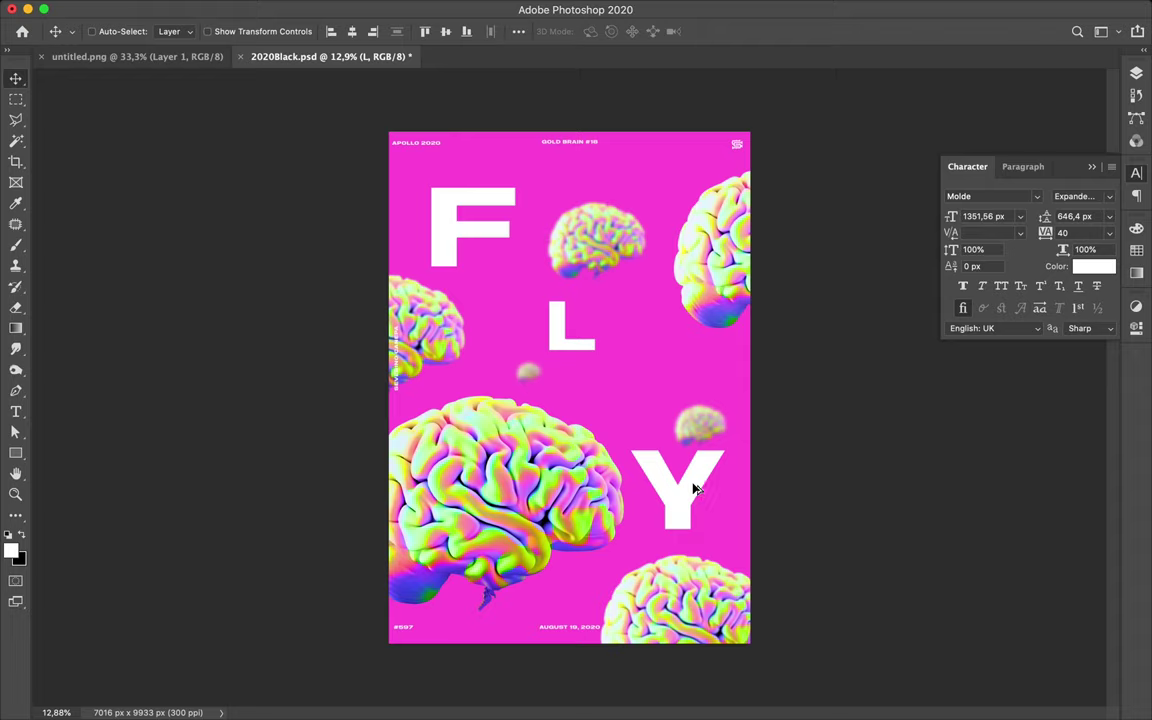
{"action": "left_click", "coordinate": [695, 488]}
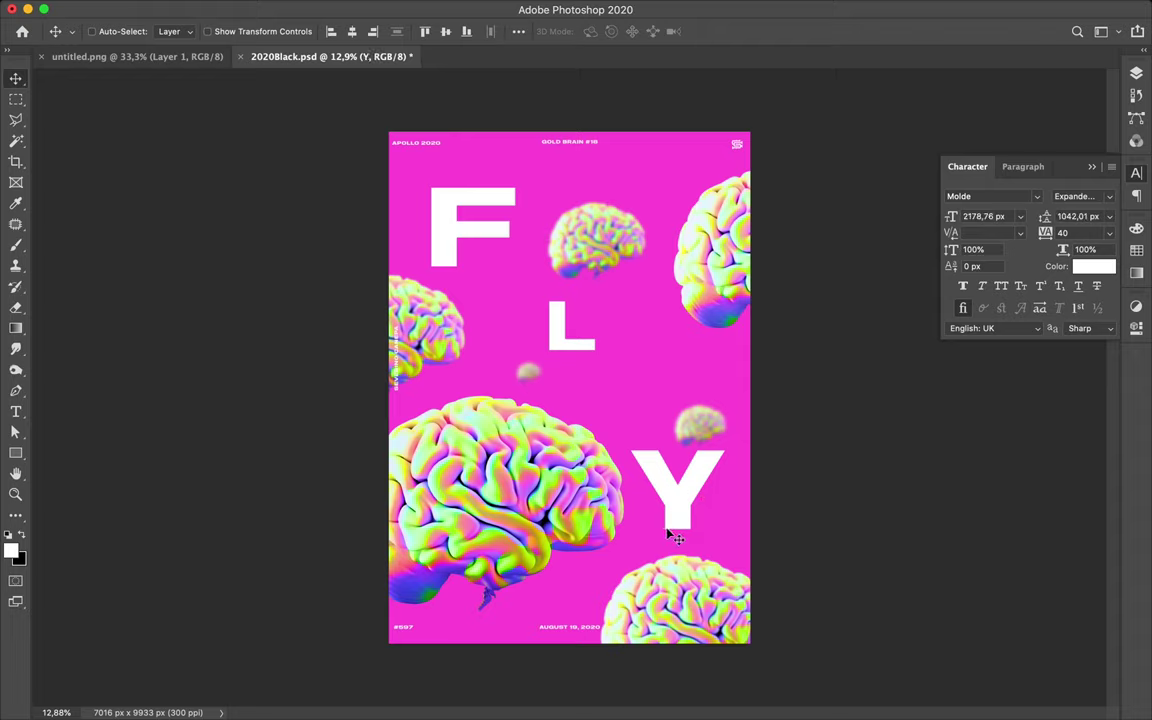
{"action": "key", "text": "ctrl+t"}
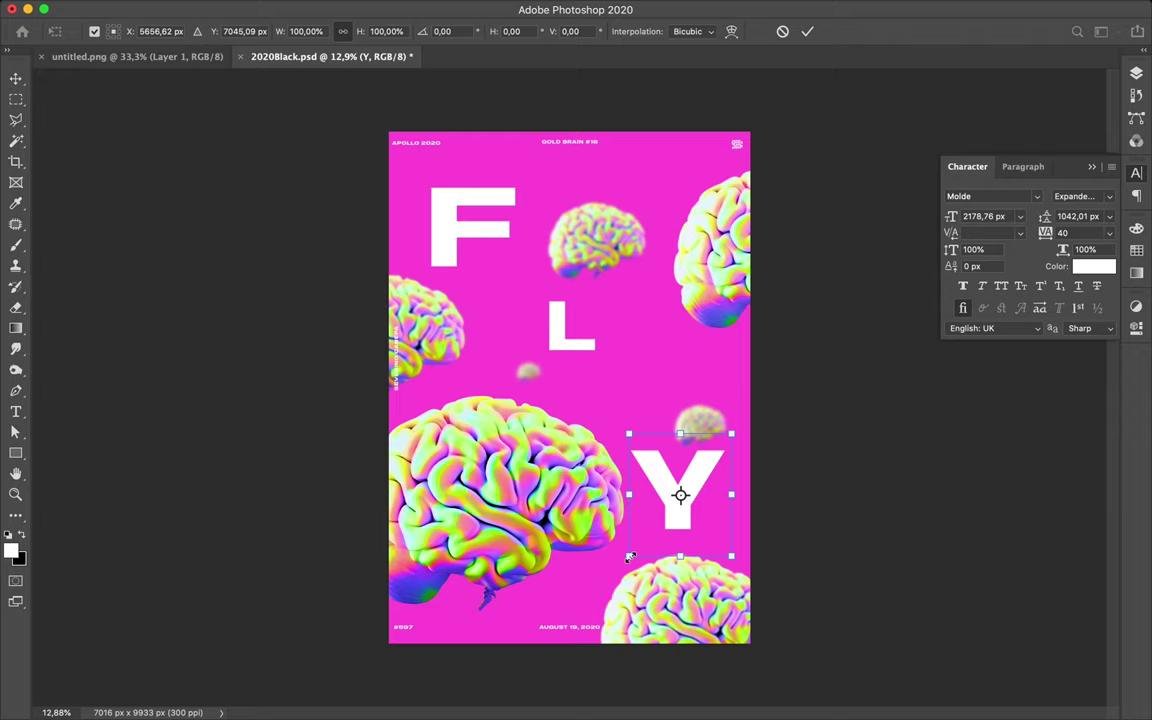
{"action": "left_click_drag", "start_coordinate": [628, 556], "coordinate": [603, 616]}
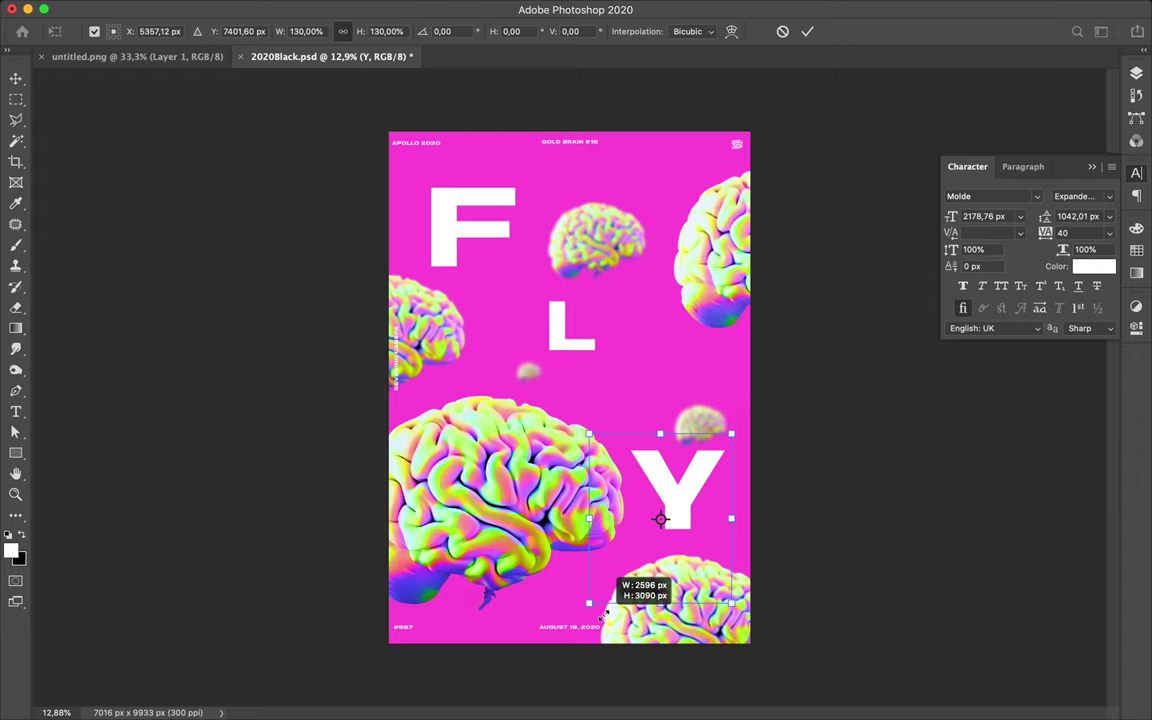
{"action": "left_click_drag", "start_coordinate": [604, 611], "coordinate": [606, 613]}
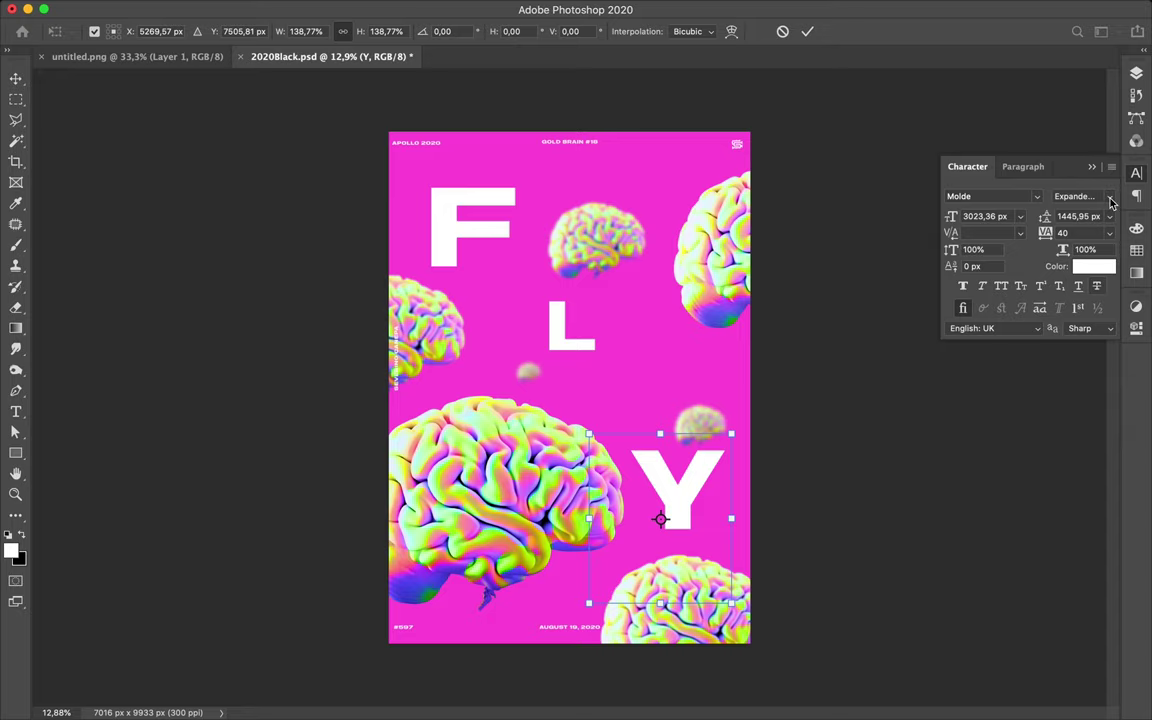
{"action": "key", "text": "Return"}
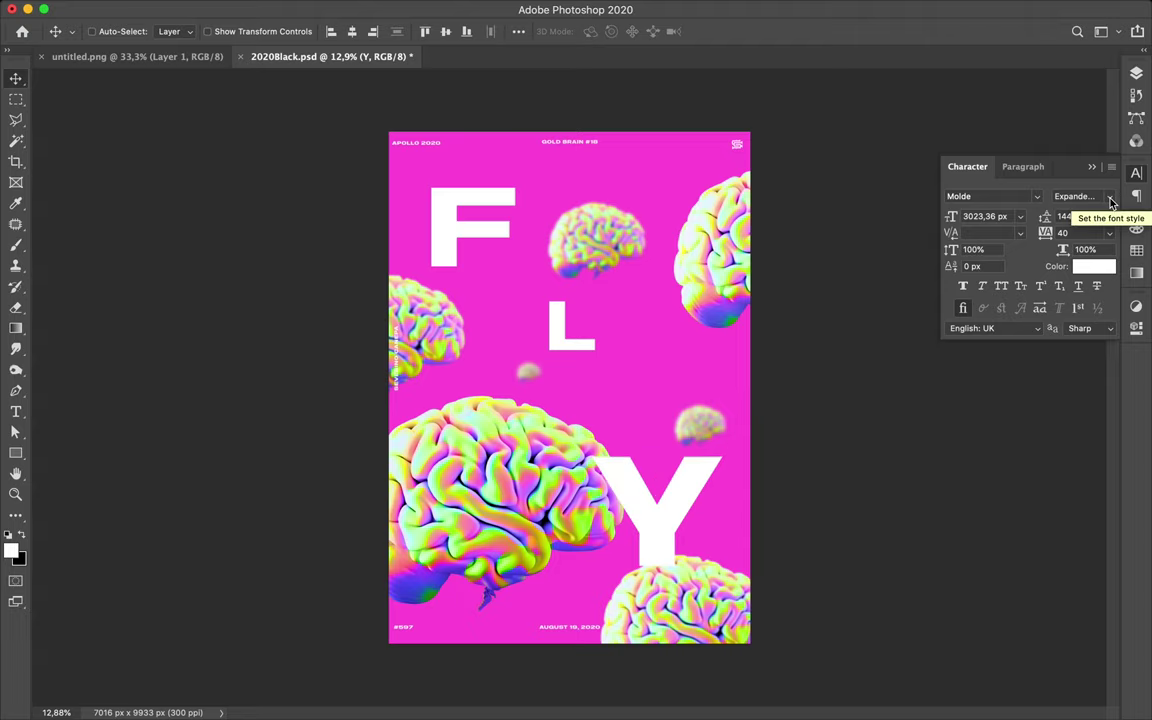
{"action": "left_click", "coordinate": [1110, 202]}
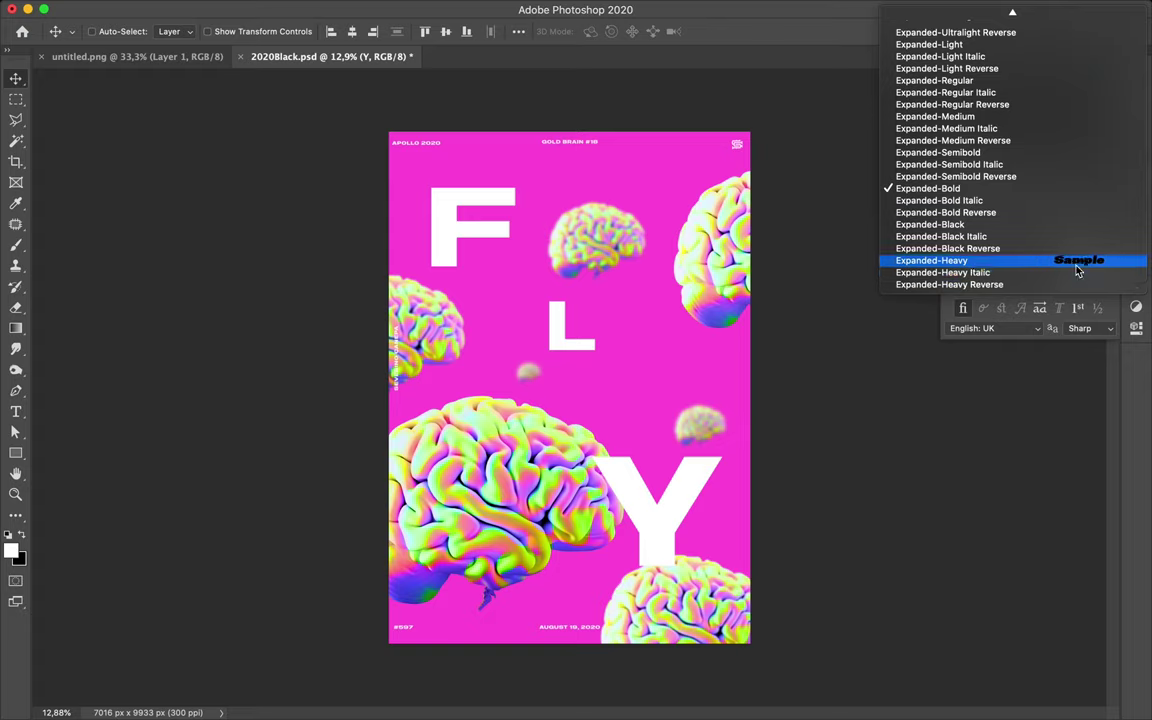
Set the Y to Molde Expanded-Heavy and check the L's style, leaving it unchanged
{"action": "left_click", "coordinate": [1077, 264]}
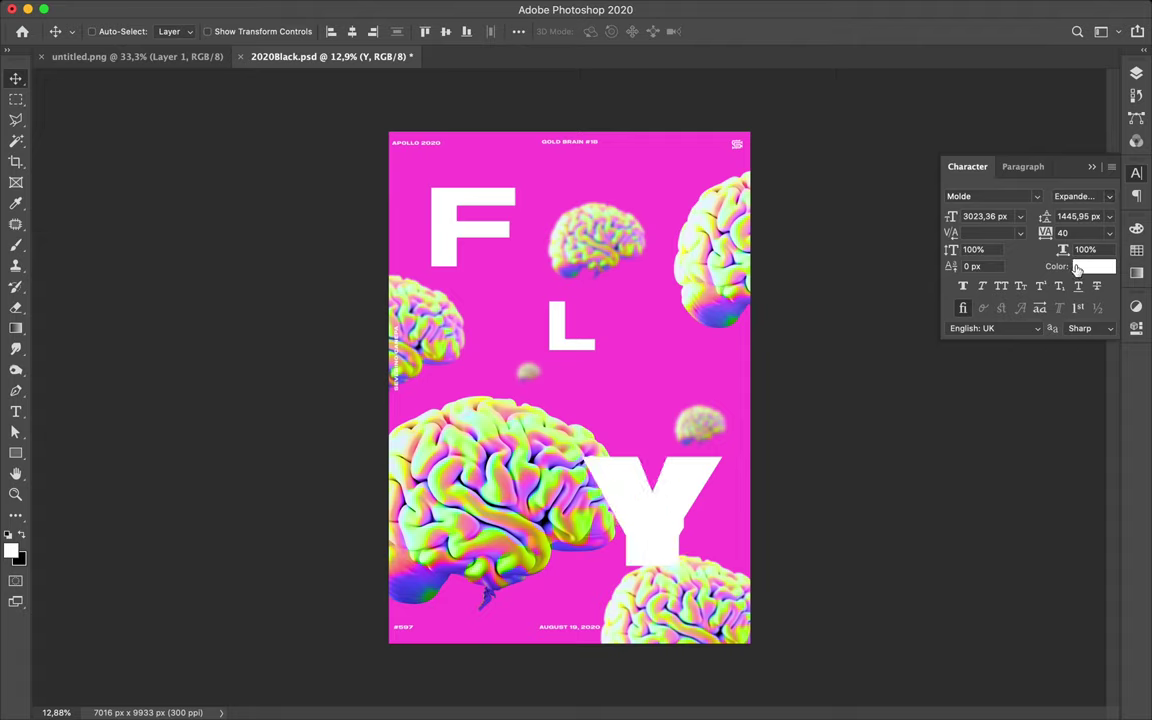
{"action": "key", "text": "ctrl"}
{"action": "left_click", "coordinate": [560, 333]}
{"action": "left_click", "coordinate": [1109, 199]}
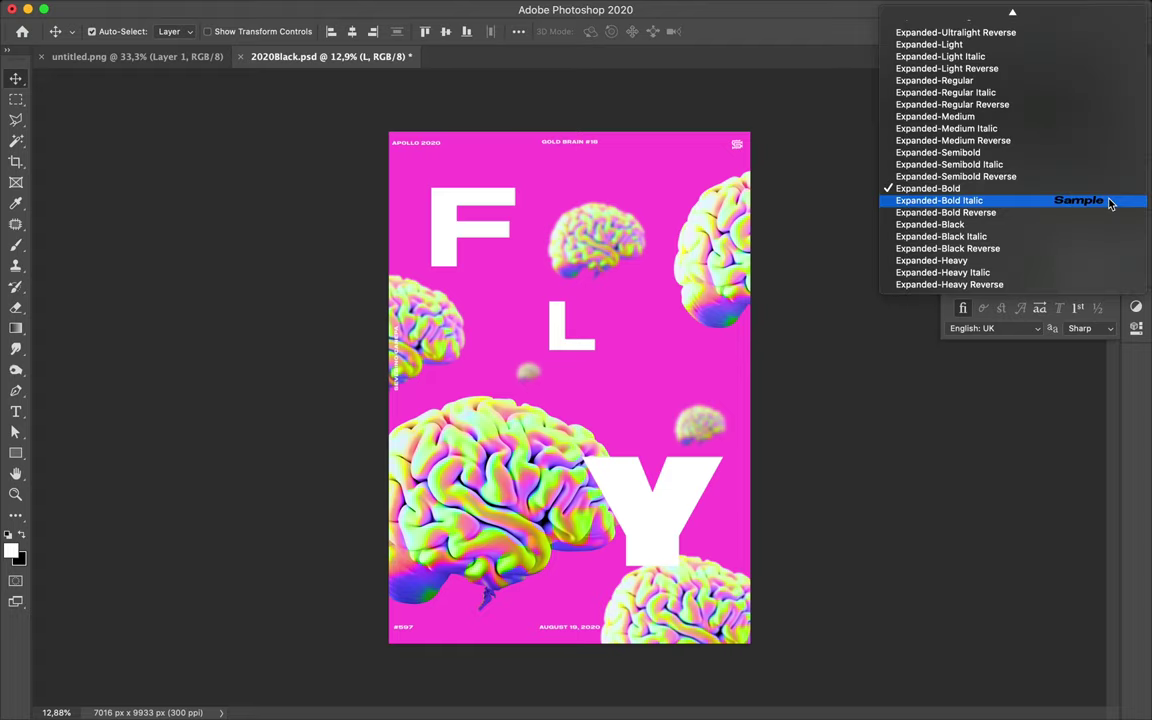
{"action": "left_click", "coordinate": [494, 214]}
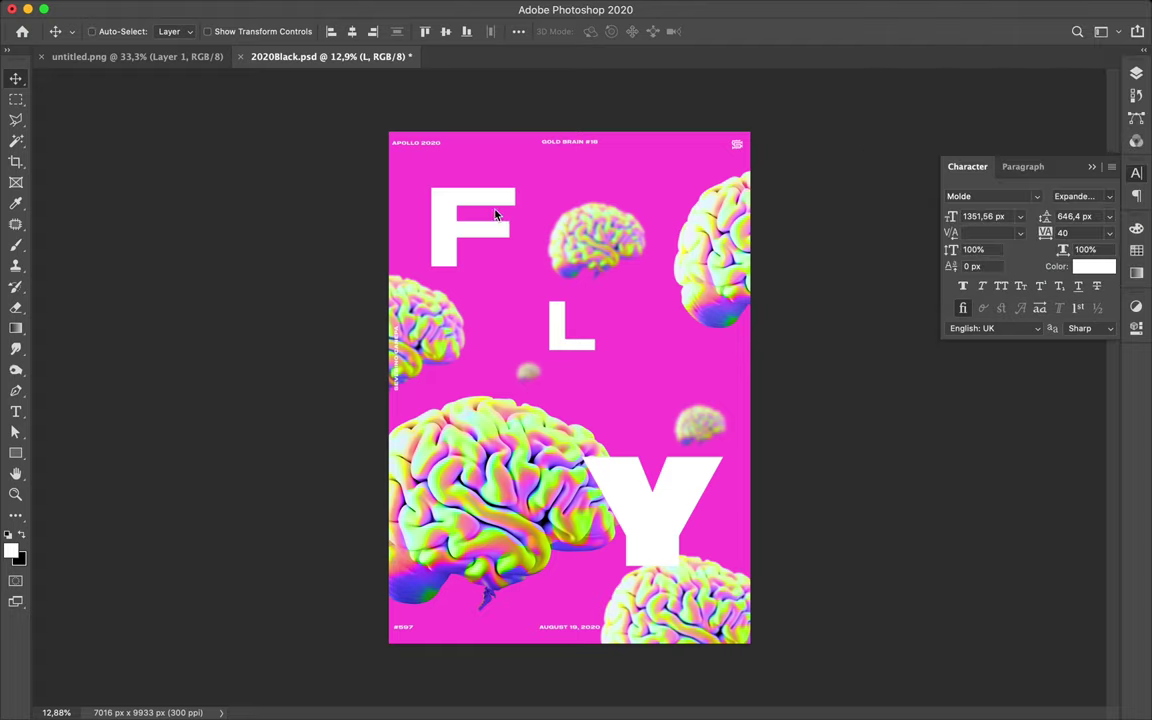
Check the F's font style, keeping it Molde Expanded-Bold
{"action": "key", "text": "alt+bracketright"}
{"action": "left_click", "coordinate": [1109, 199]}
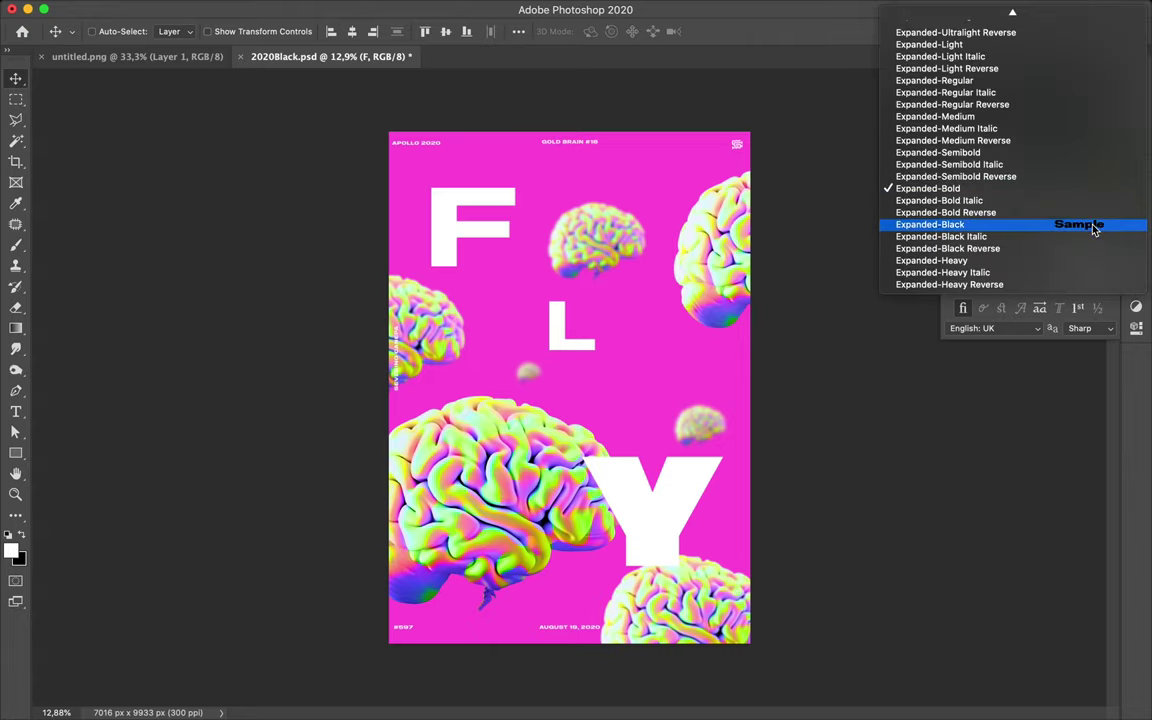
{"action": "left_click", "coordinate": [1093, 225]}
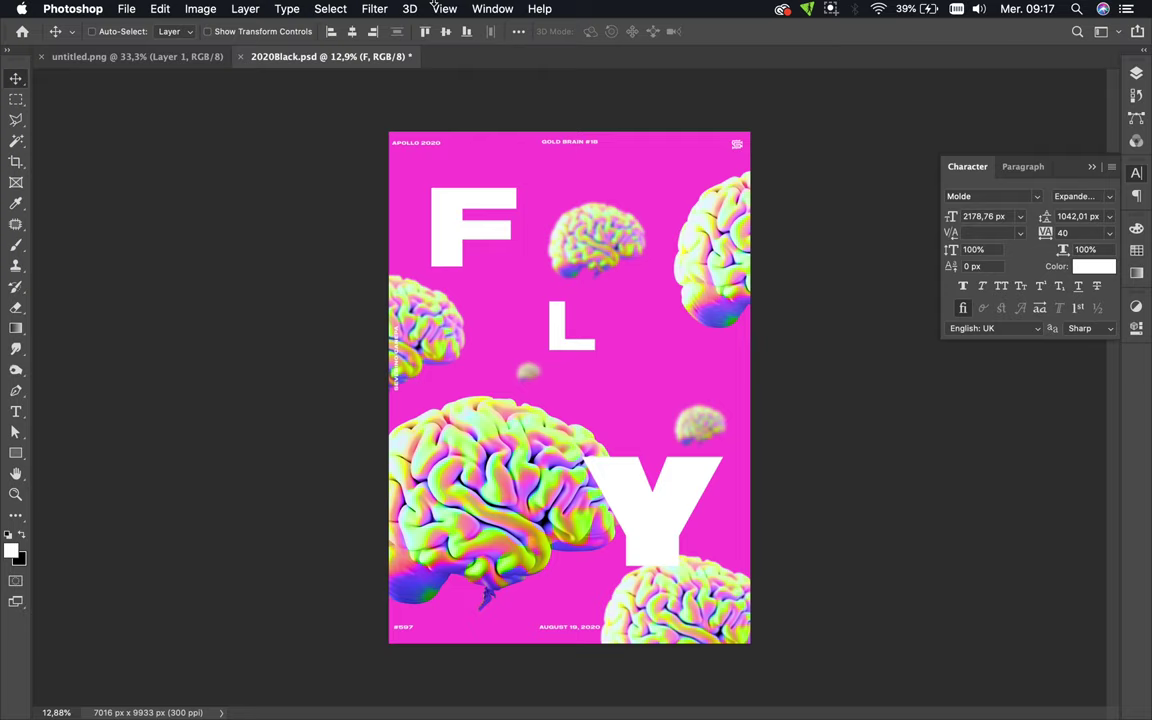
Make the F a smart object with a 38,8 px Gaussian Blur, then lower the L slightly
{"action": "left_click", "coordinate": [386, 8]}
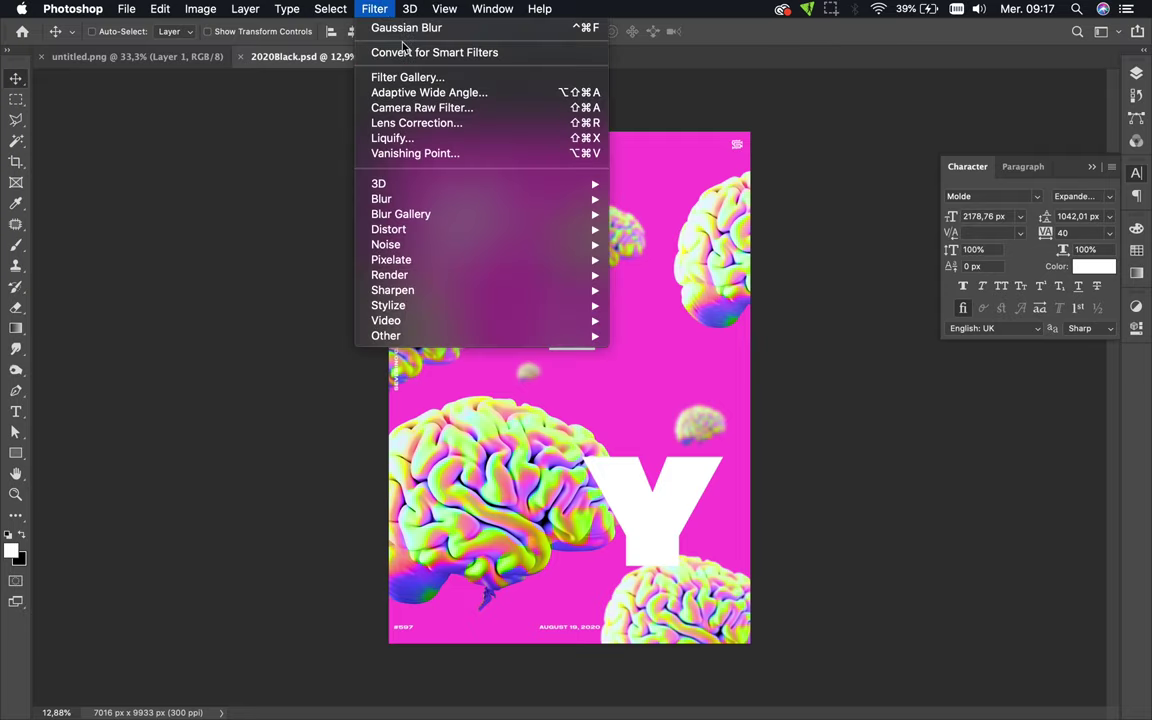
{"action": "mouse_move", "coordinate": [381, 199]}
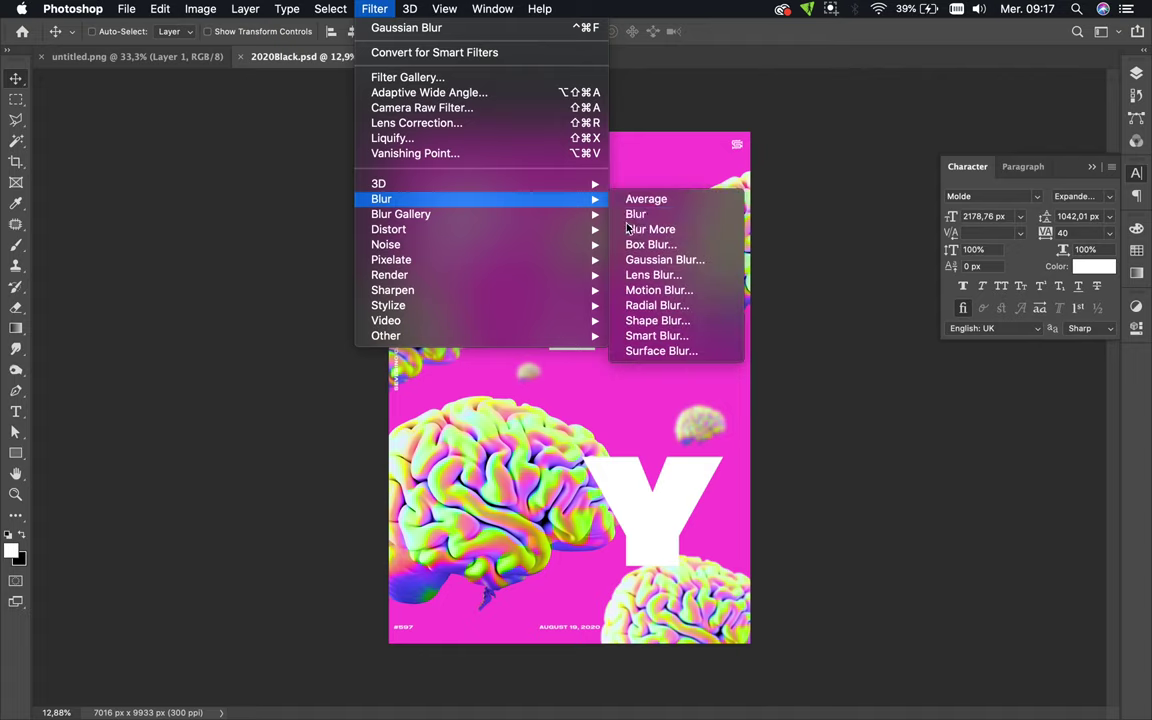
{"action": "left_click", "coordinate": [662, 262]}
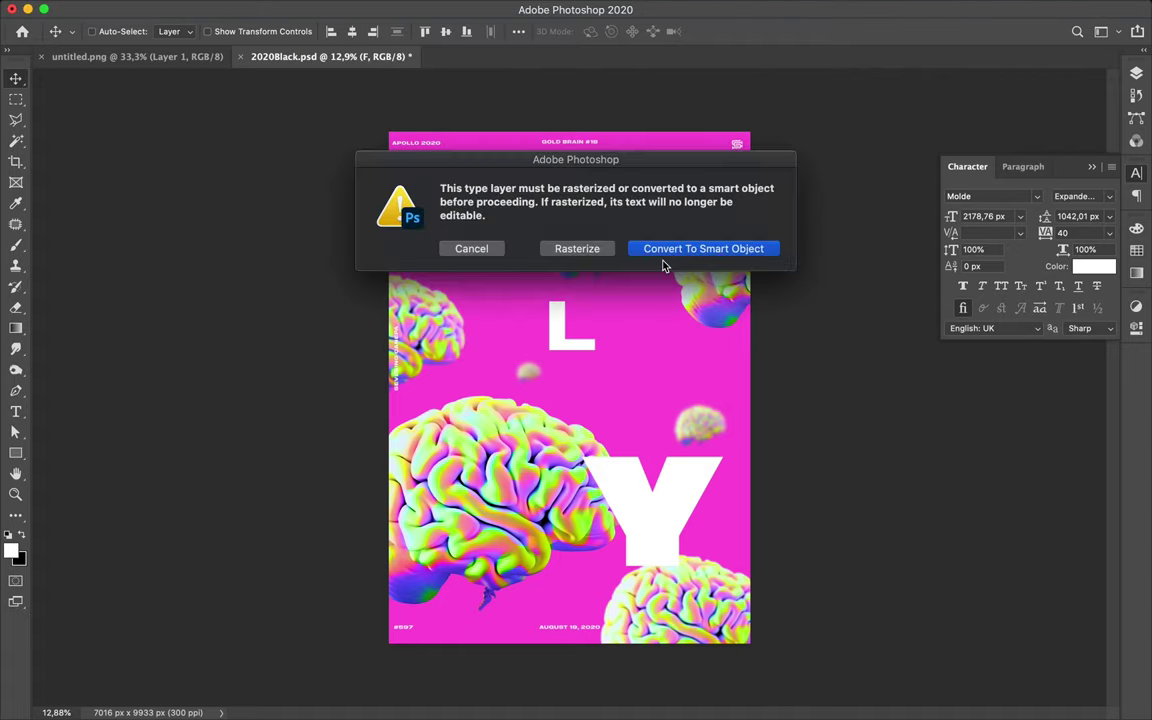
{"action": "left_click", "coordinate": [663, 250]}
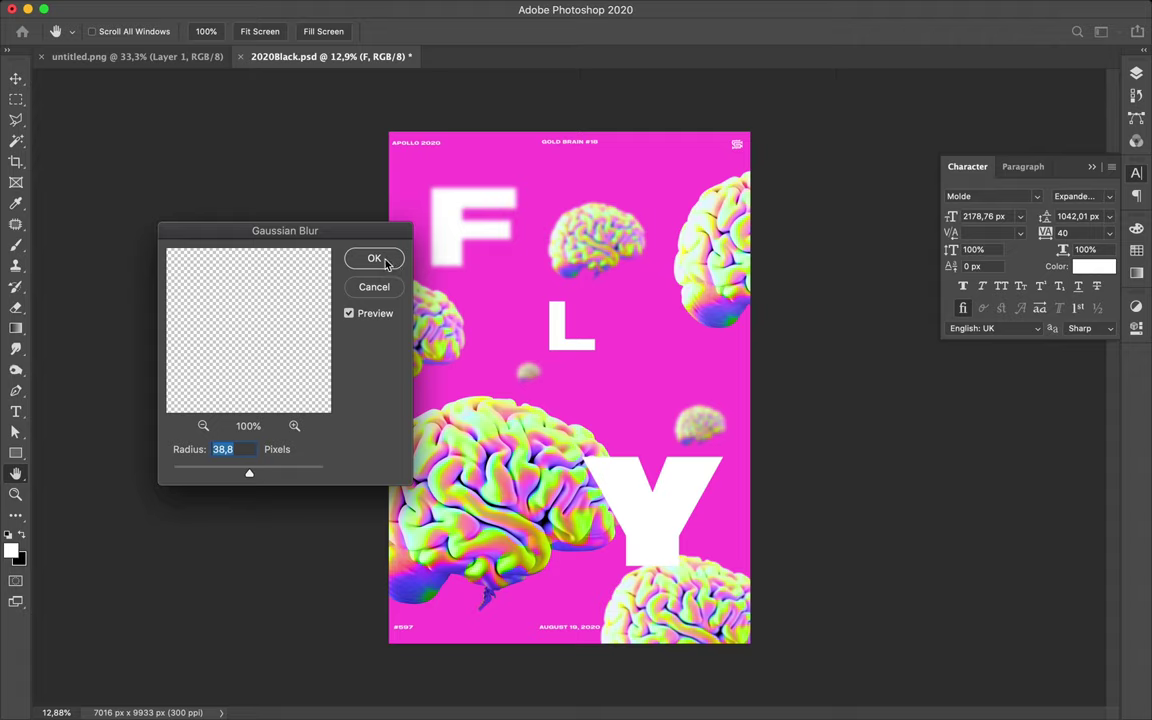
{"action": "left_click", "coordinate": [386, 262]}
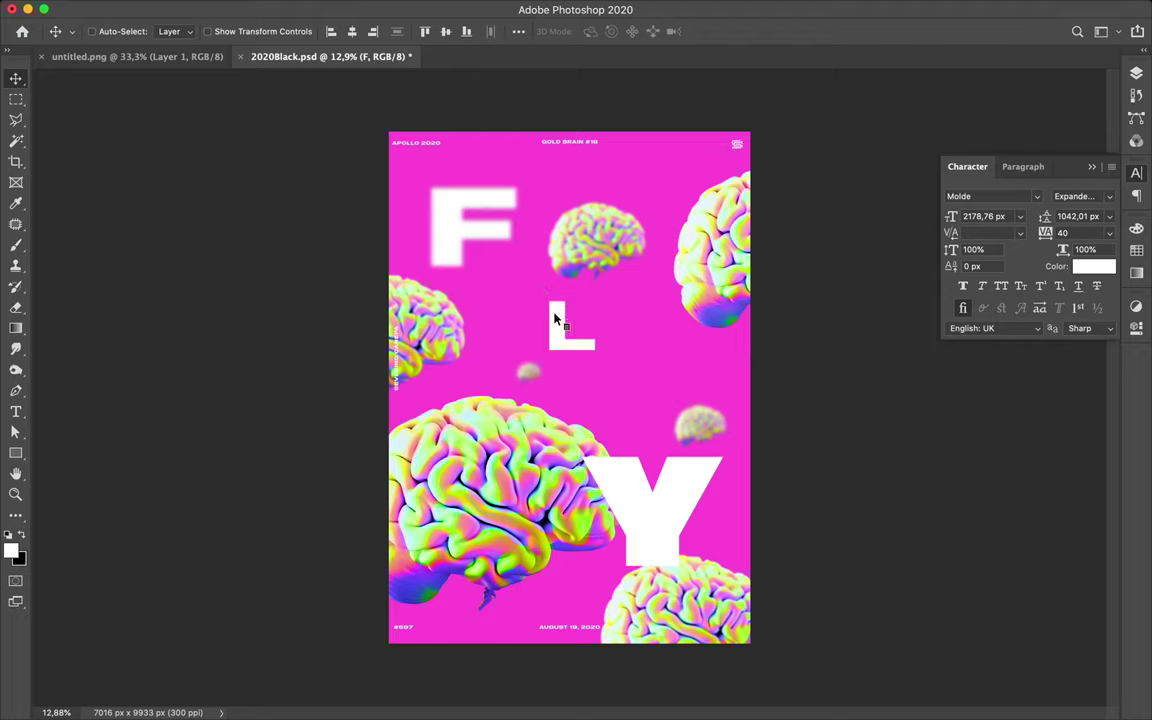
{"action": "left_click_drag", "start_coordinate": [556, 319], "coordinate": [567, 364]}
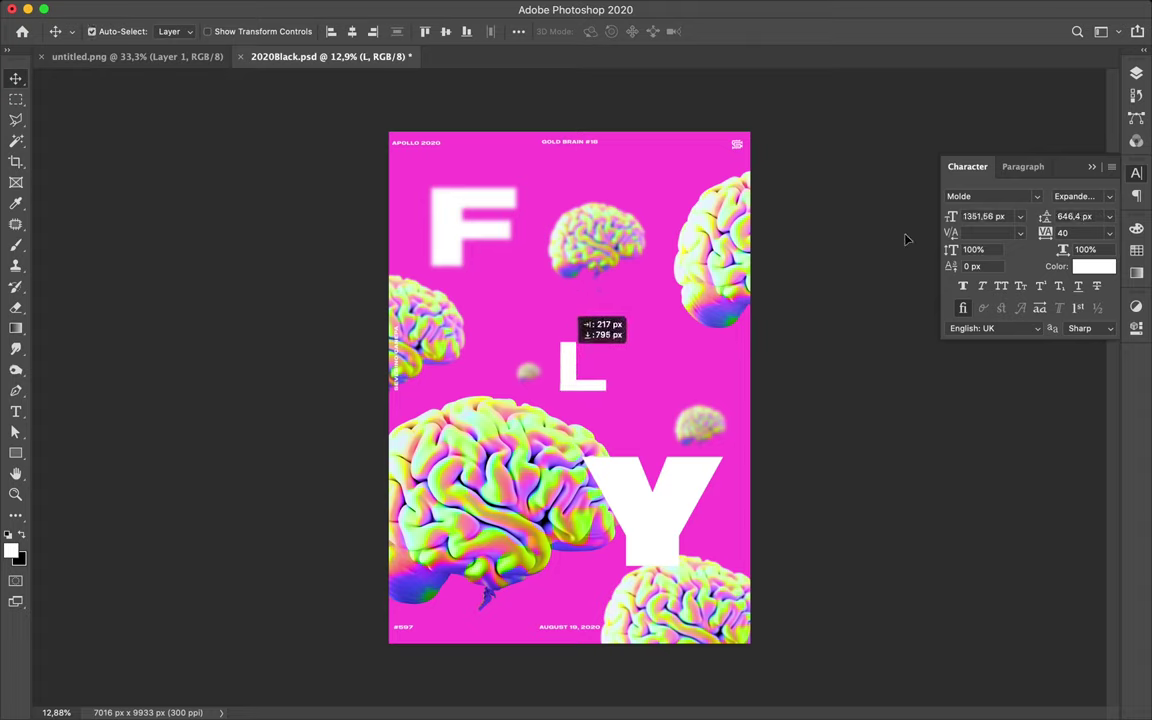
Convert the L to a smart object and blur it with a 61,9 px Gaussian Blur
{"action": "key", "text": "super"}
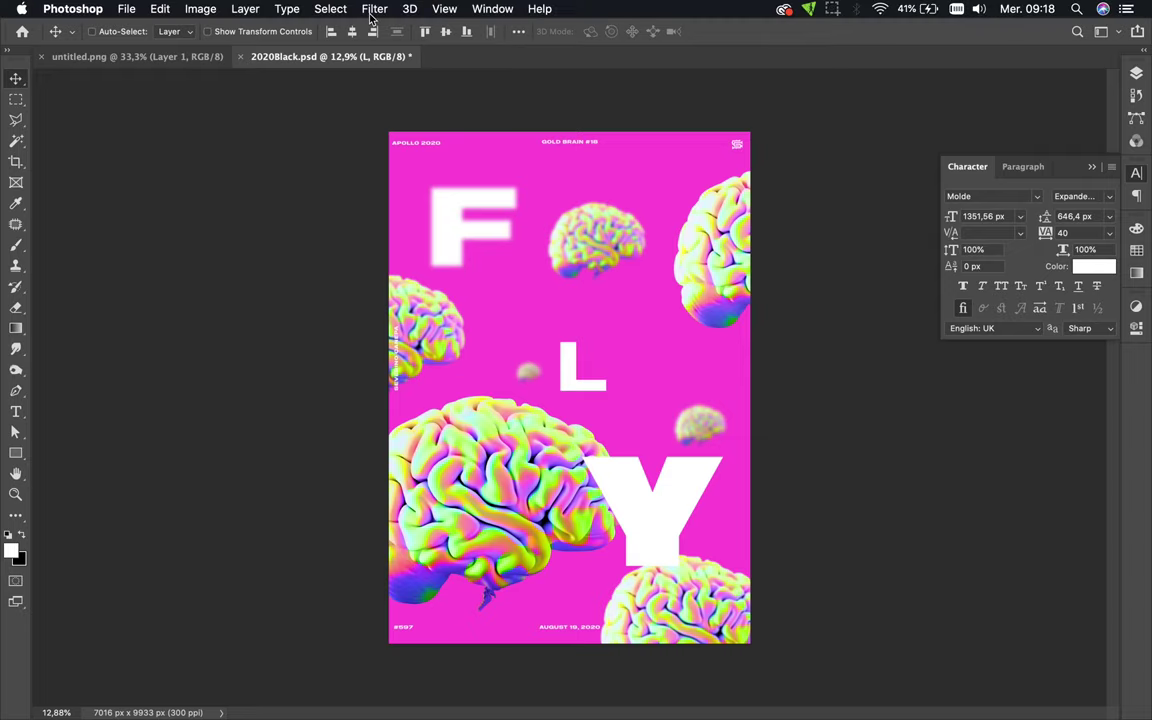
{"action": "left_click", "coordinate": [373, 10]}
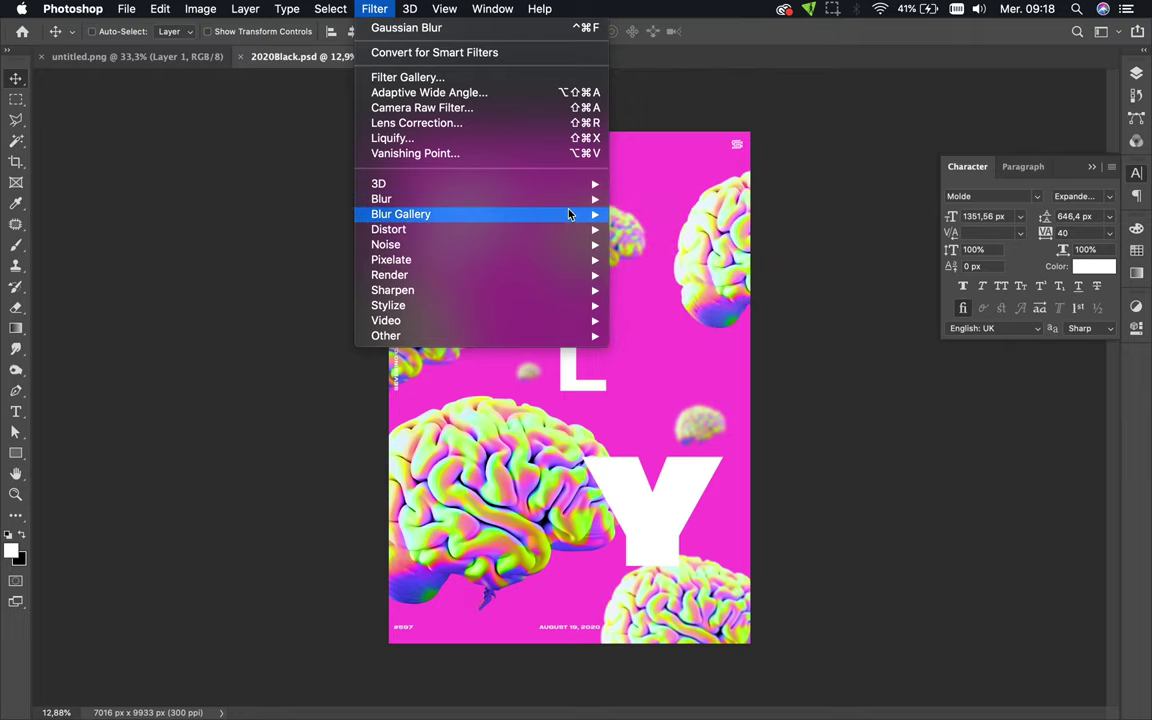
{"action": "mouse_move", "coordinate": [381, 199]}
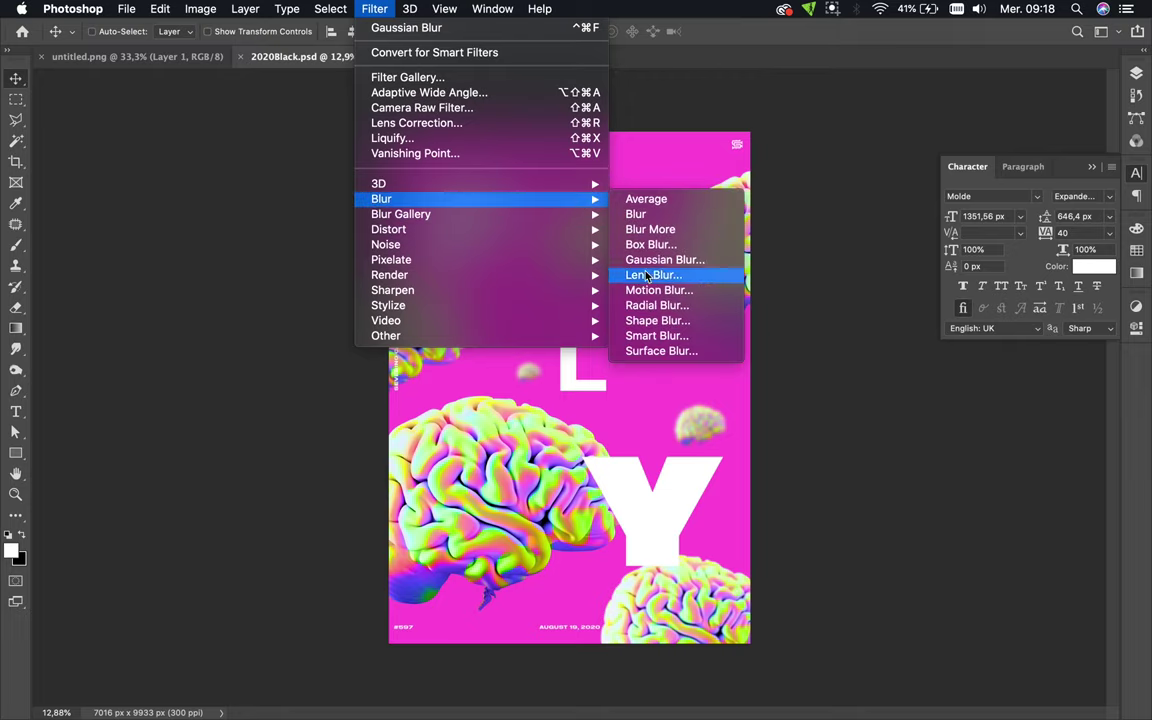
{"action": "left_click", "coordinate": [648, 260]}
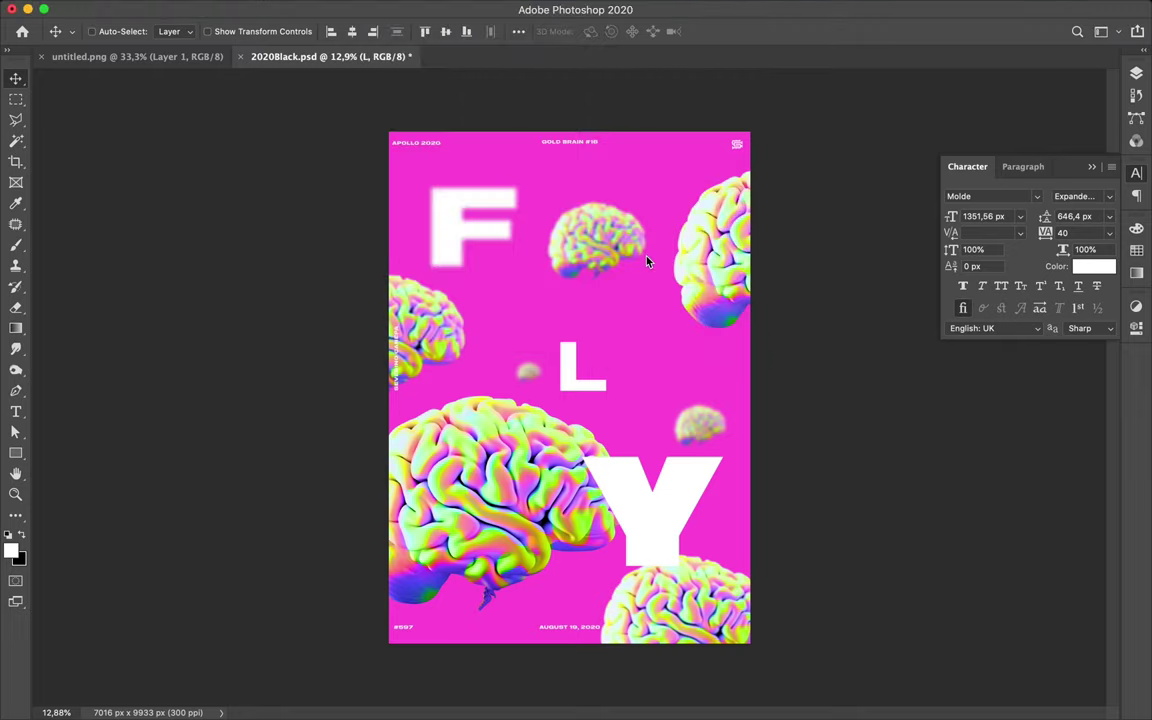
{"action": "left_click", "coordinate": [670, 250]}
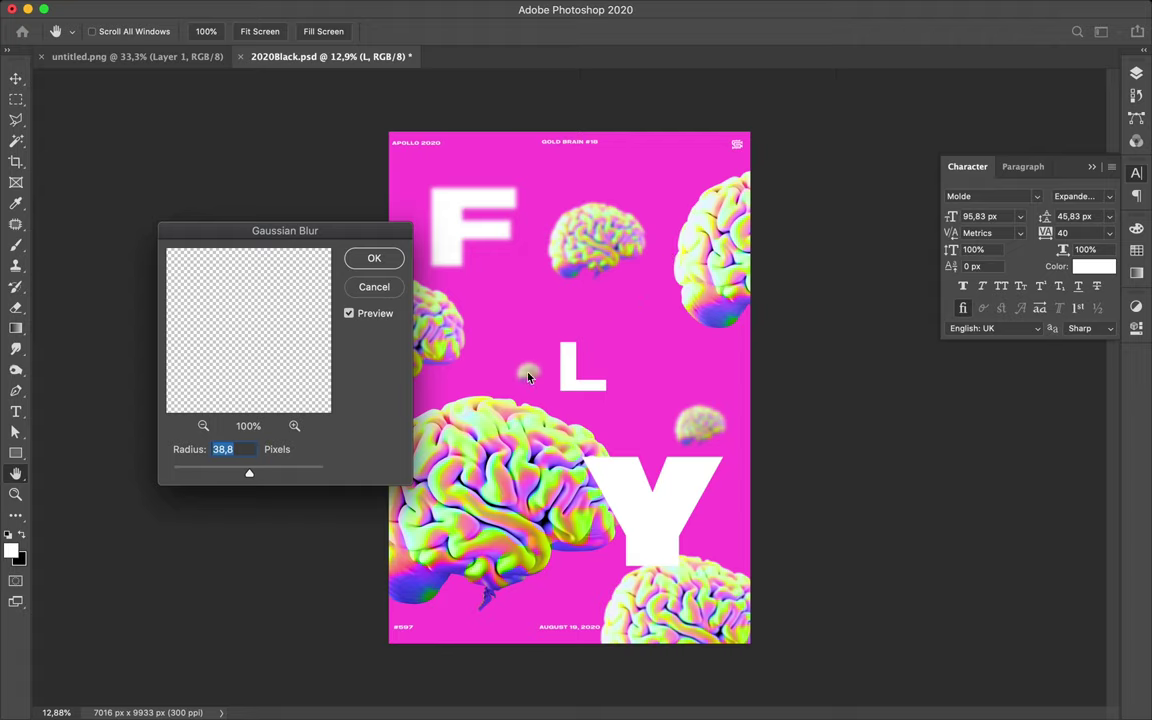
{"action": "left_click", "coordinate": [267, 475]}
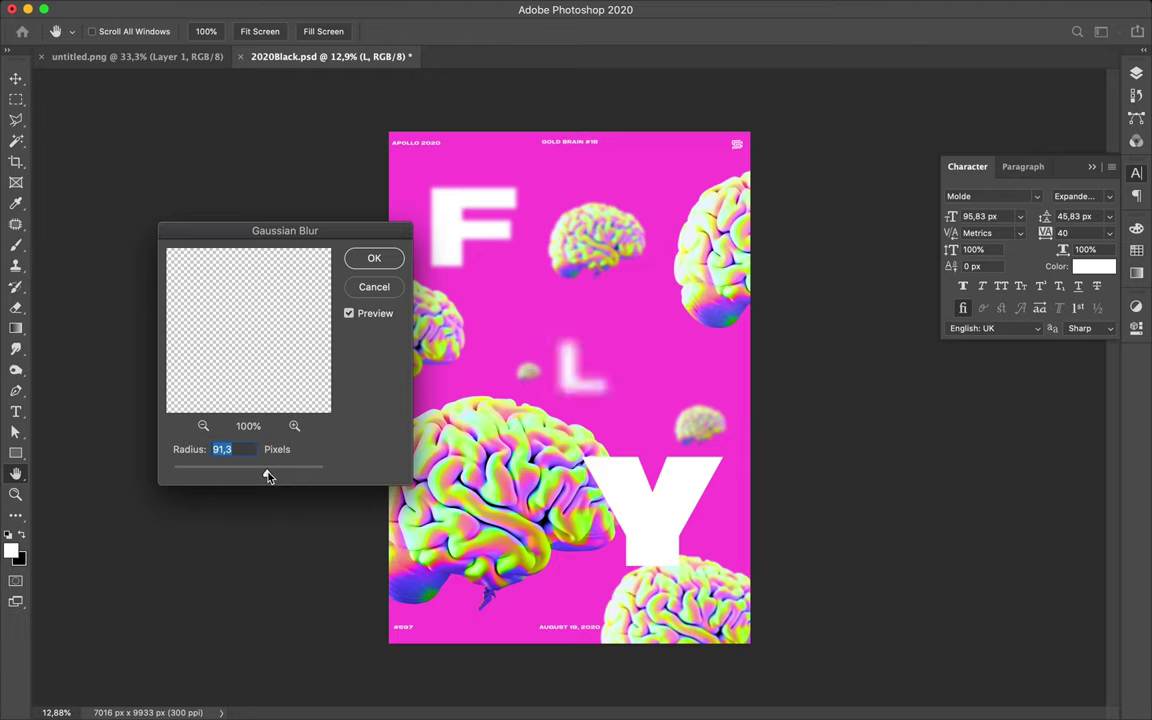
{"action": "left_click_drag", "start_coordinate": [267, 475], "coordinate": [259, 476]}
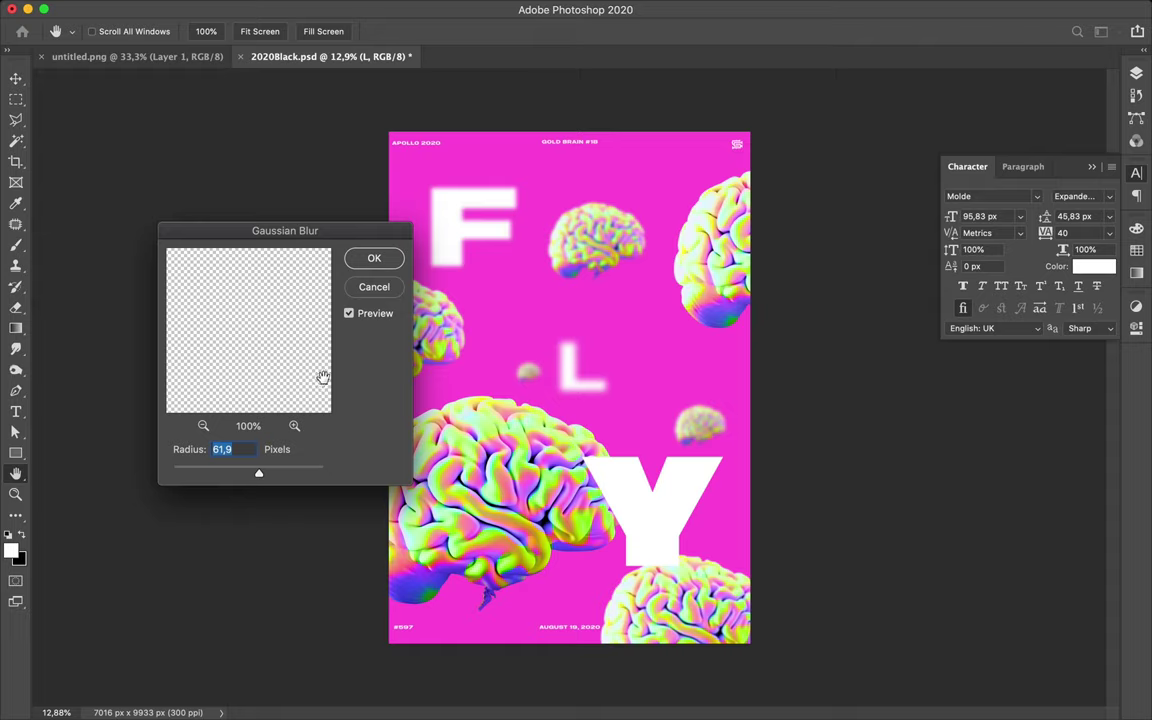
{"action": "left_click", "coordinate": [373, 258]}
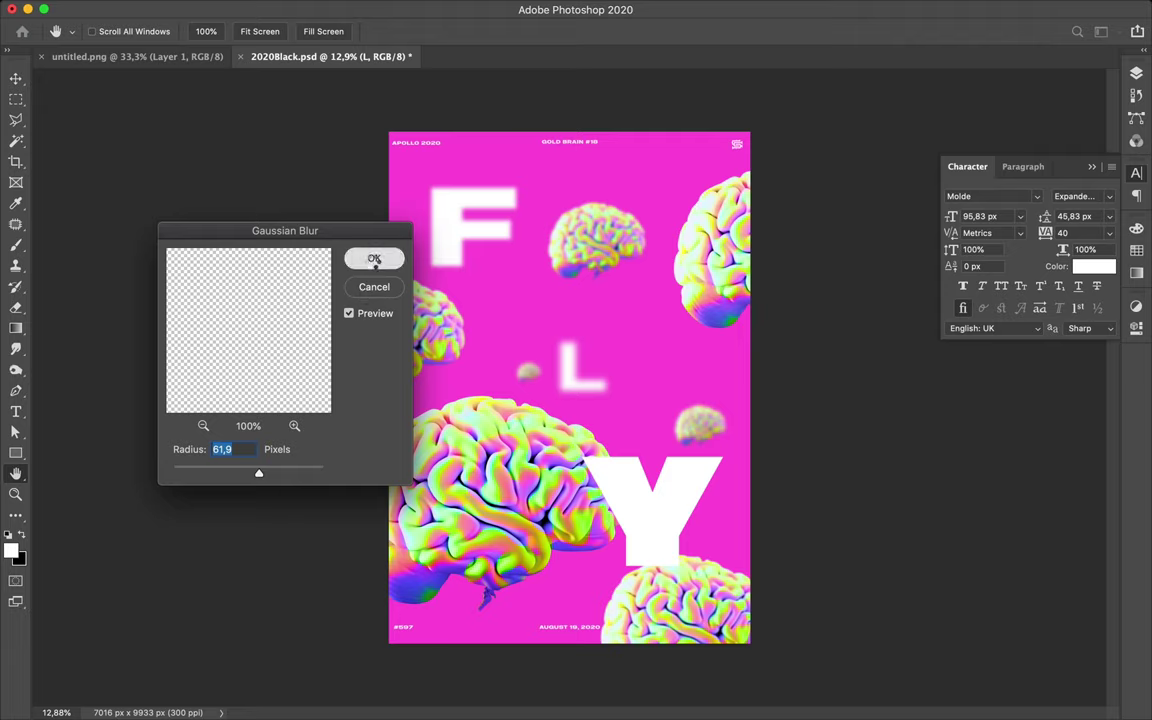
{"action": "left_click", "coordinate": [374, 260]}
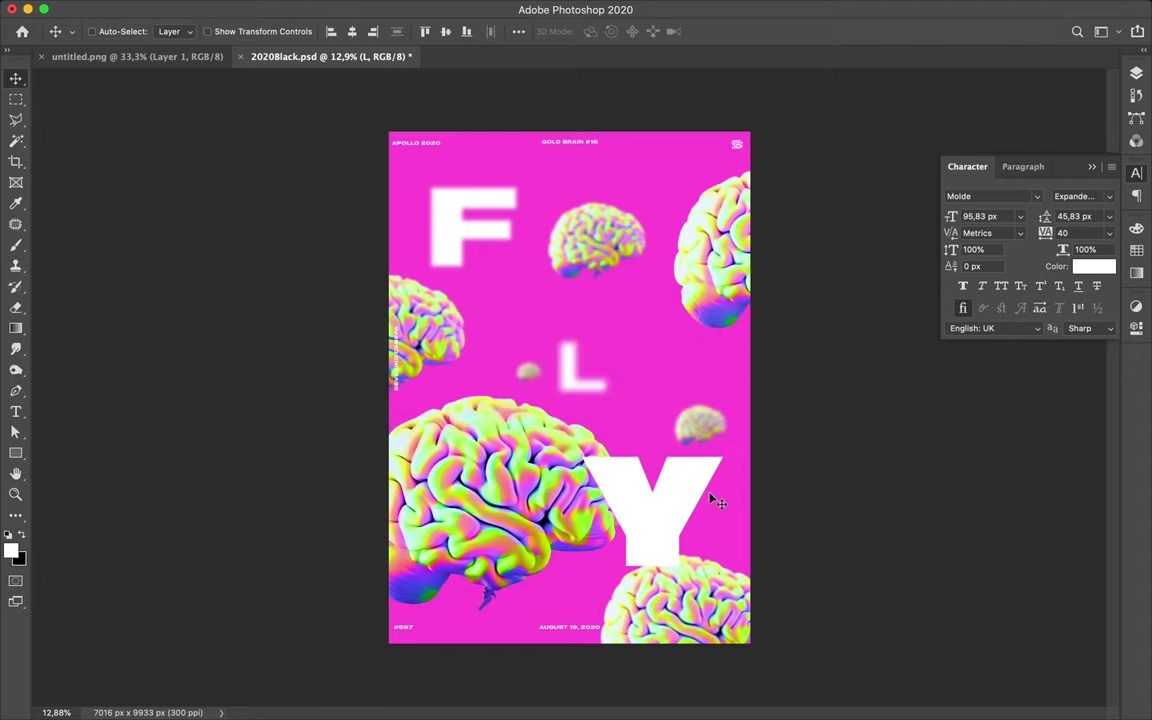
Move the Y layer out of the Brain group, with Levels 1 copy 9 above it
{"action": "key", "text": "ctrl"}
{"action": "left_click", "coordinate": [678, 507], "text": "ctrl"}
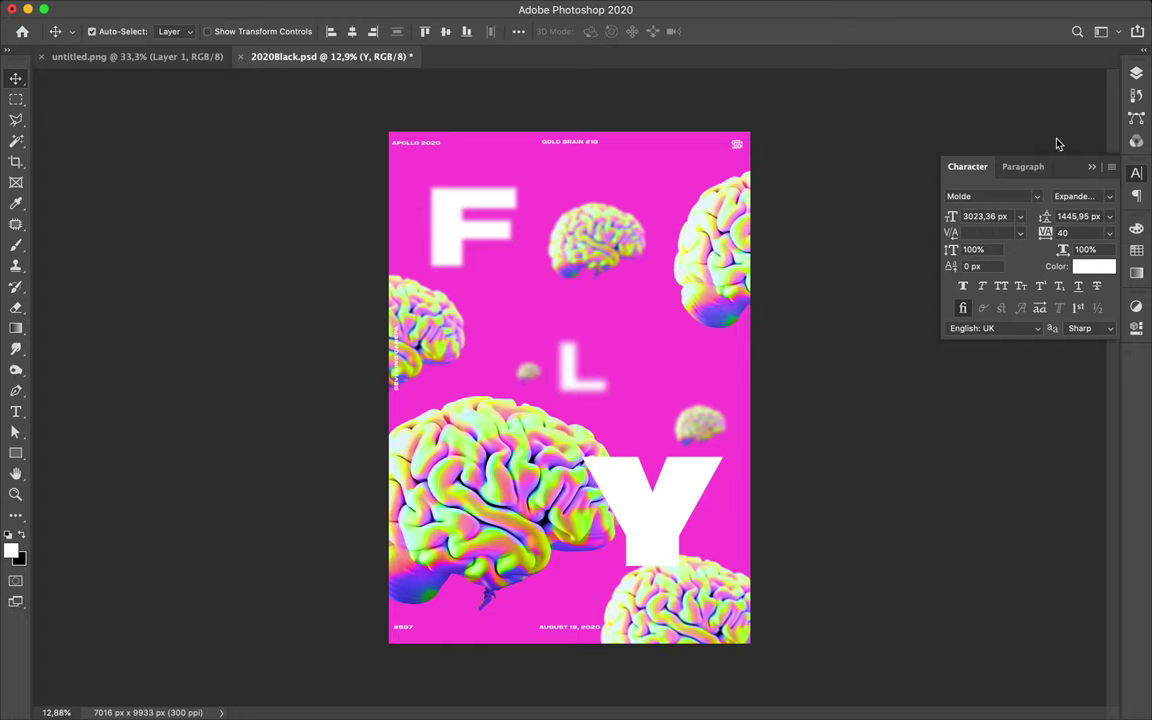
{"action": "left_click", "coordinate": [1136, 73]}
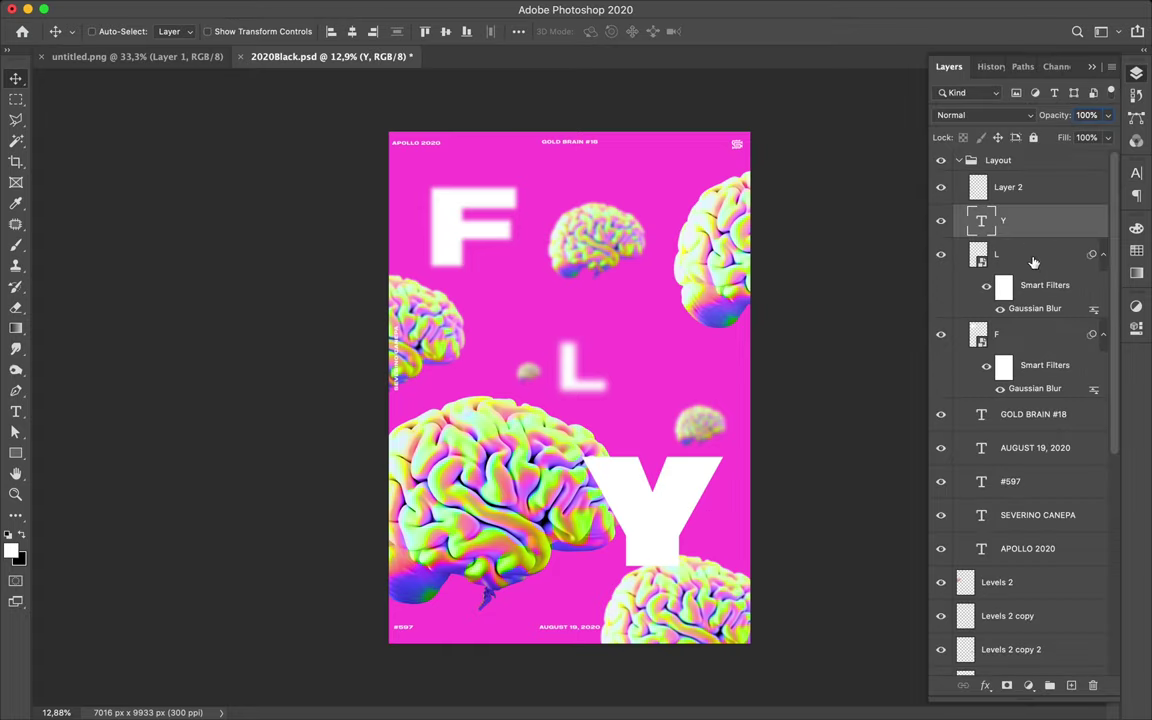
{"action": "mouse_move", "coordinate": [1031, 230]}
{"action": "left_mouse_down"}
{"action": "mouse_move", "coordinate": [1034, 686]}
{"action": "mouse_move", "coordinate": [1015, 492]}
{"action": "left_mouse_up"}
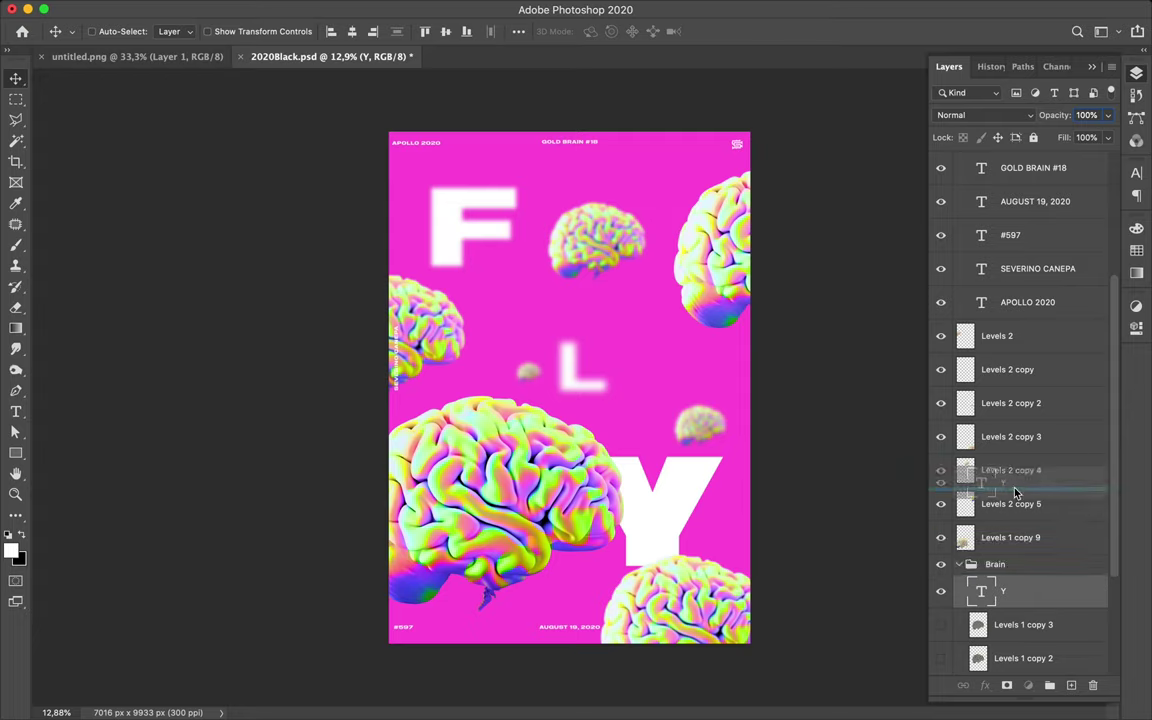
{"action": "left_click_drag", "start_coordinate": [1015, 492], "coordinate": [1015, 494]}
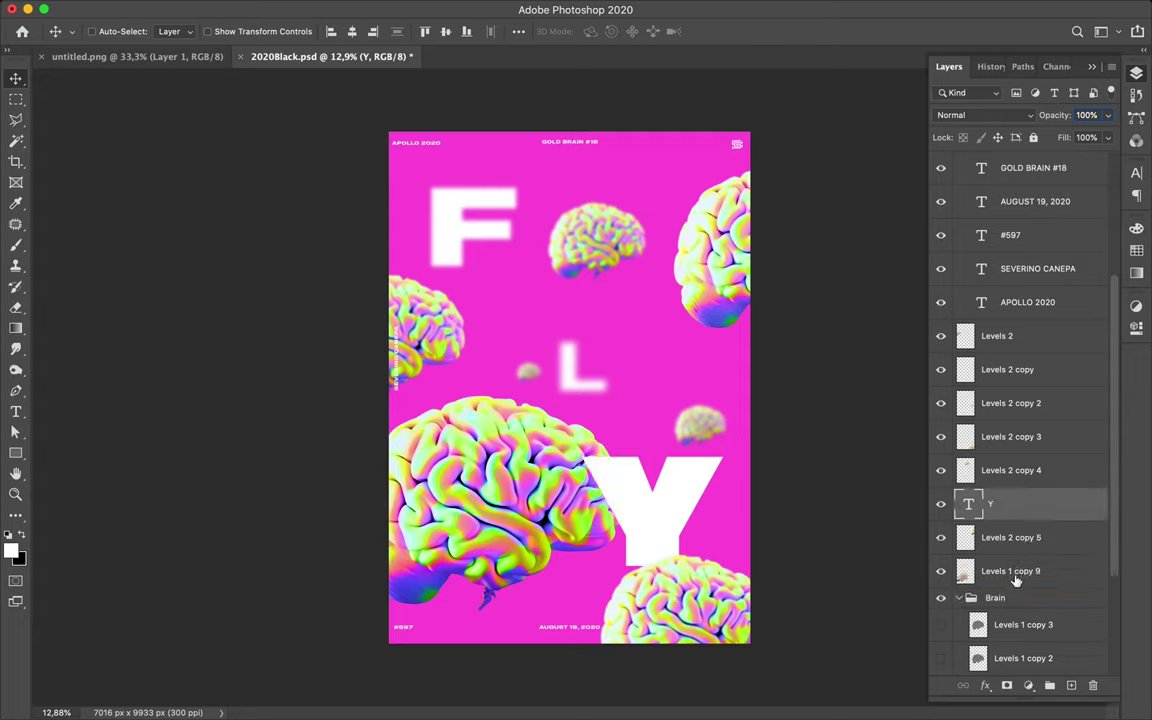
{"action": "left_click_drag", "start_coordinate": [1016, 580], "coordinate": [1007, 496]}
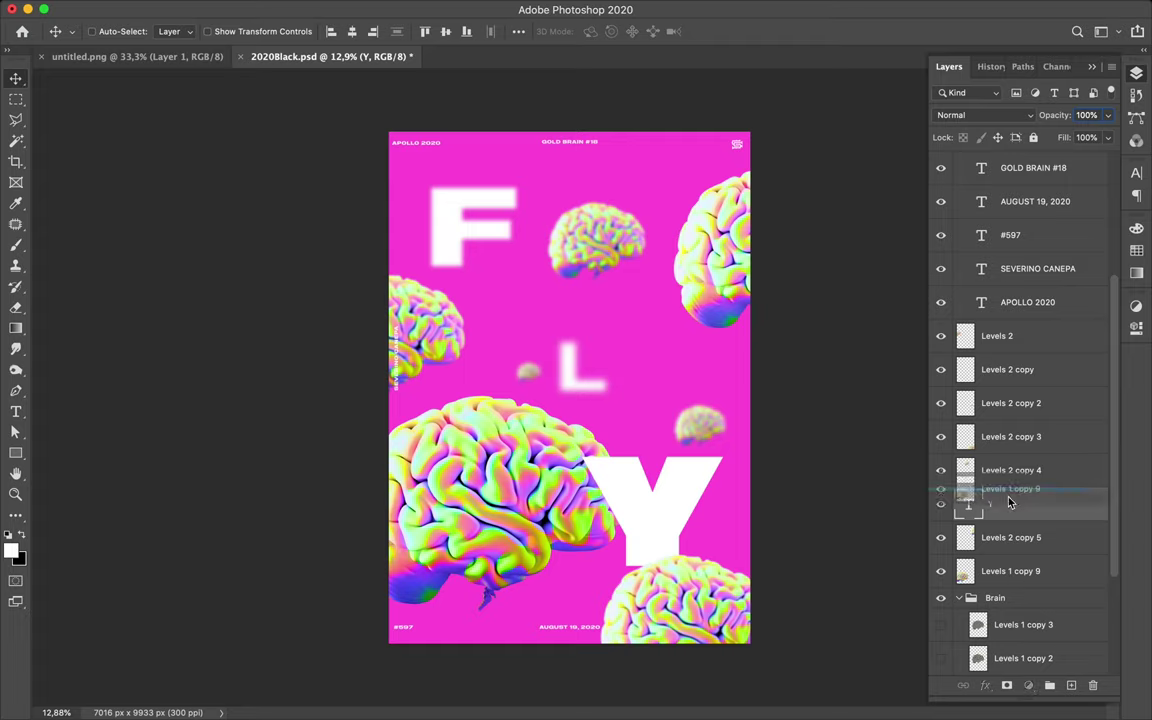
{"action": "left_click_drag", "start_coordinate": [1010, 503], "coordinate": [982, 504]}
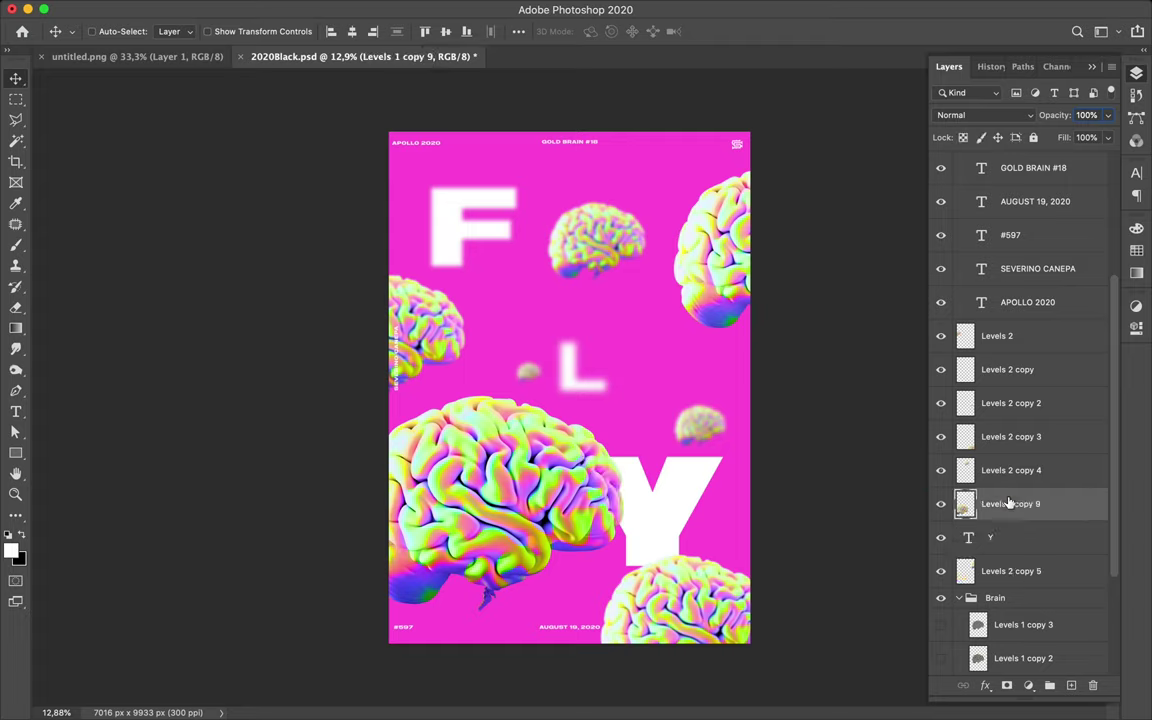
Shift the white Y right and down, and move Levels 2 copy 3 below Levels 2 copy 5
{"action": "left_click", "coordinate": [680, 532], "text": "super"}
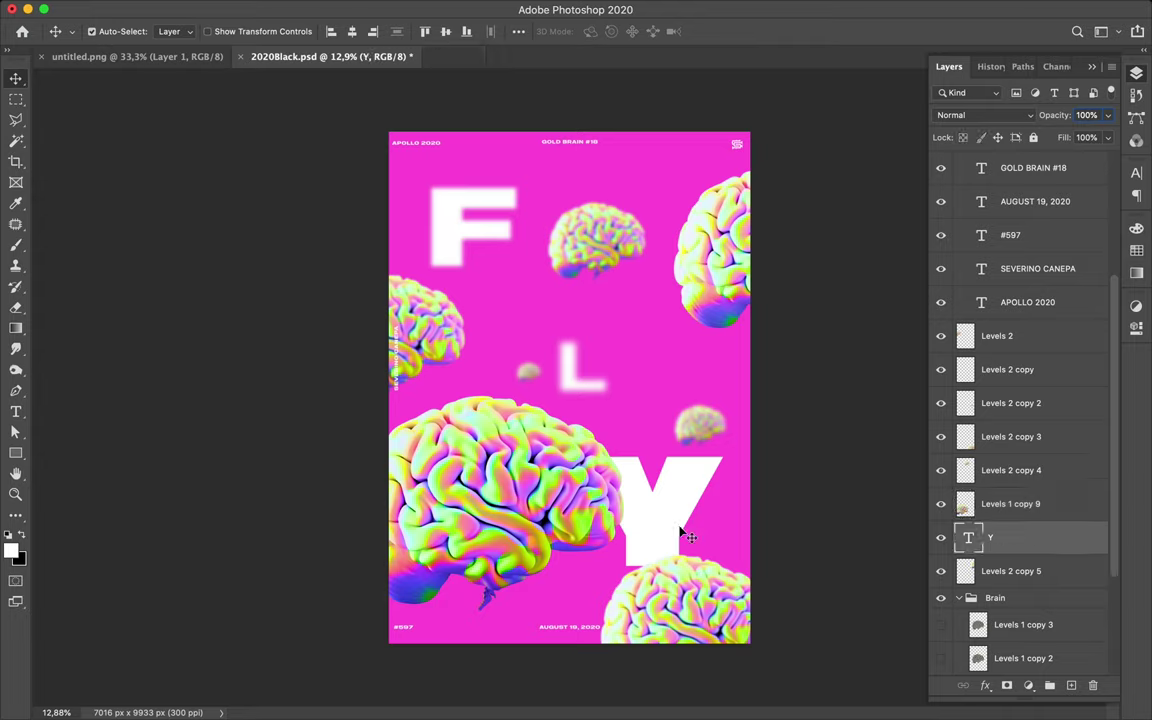
{"action": "left_click_drag", "start_coordinate": [683, 535], "coordinate": [686, 531]}
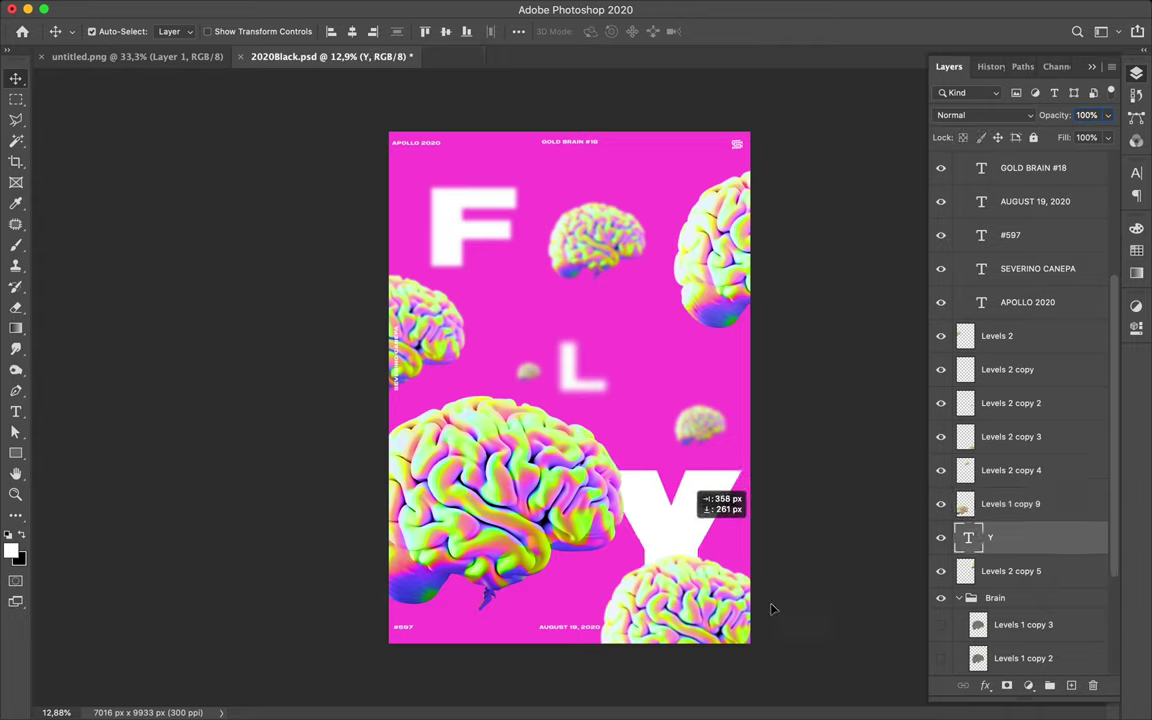
{"action": "left_click", "coordinate": [975, 437]}
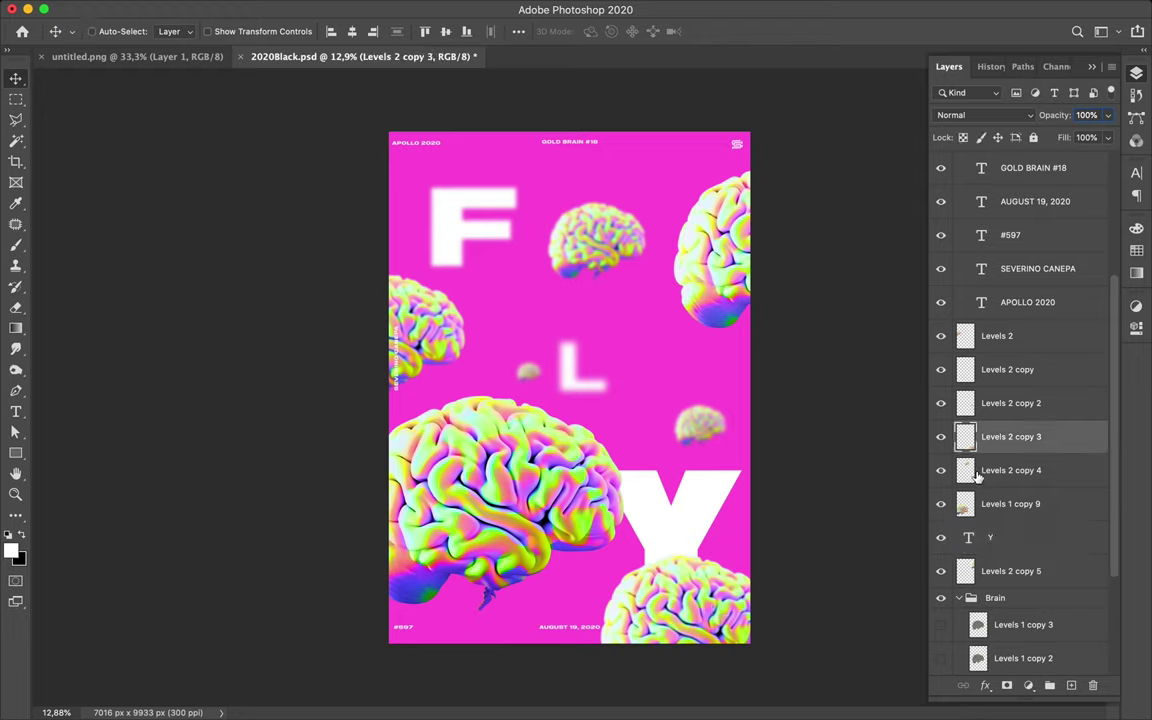
{"action": "left_click_drag", "start_coordinate": [1003, 440], "coordinate": [1013, 594]}
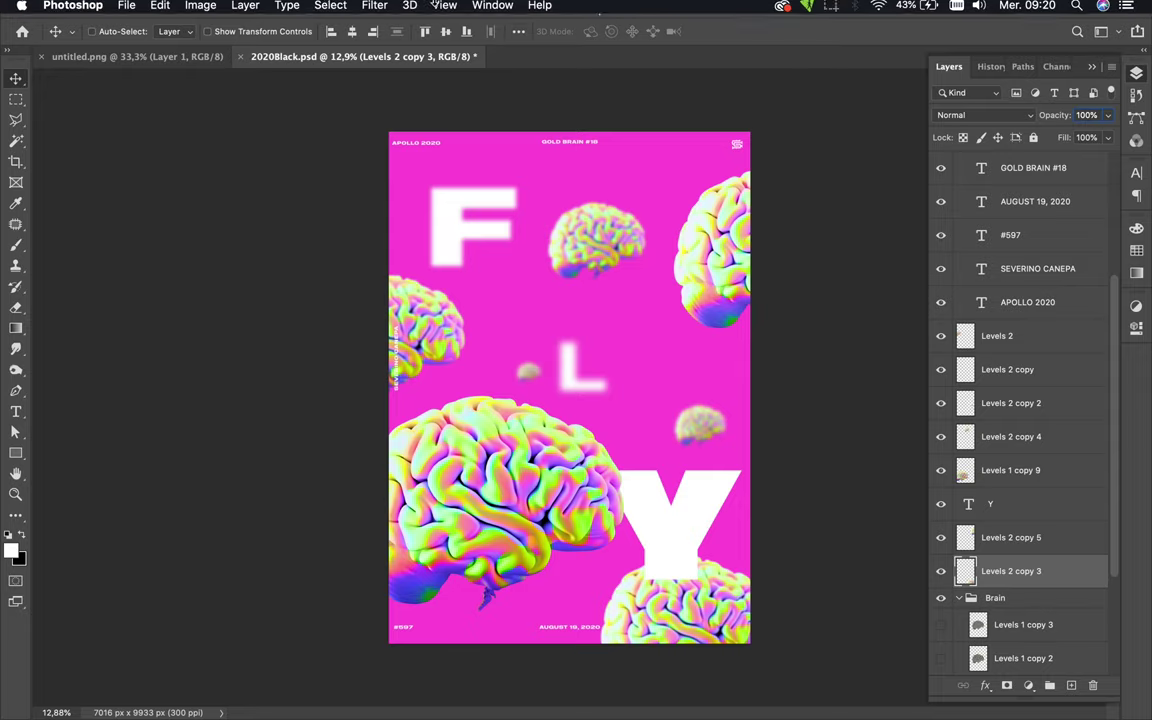
{"action": "left_click", "coordinate": [373, 9]}
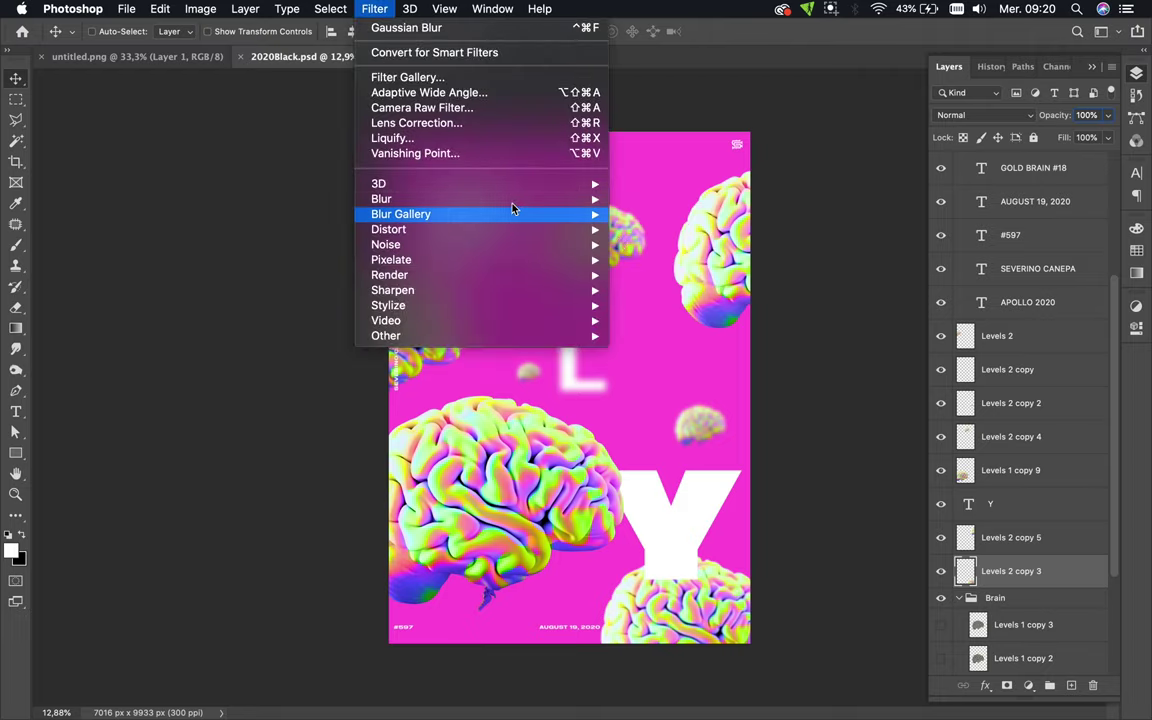
{"action": "mouse_move", "coordinate": [381, 199]}
{"action": "left_click", "coordinate": [643, 262]}
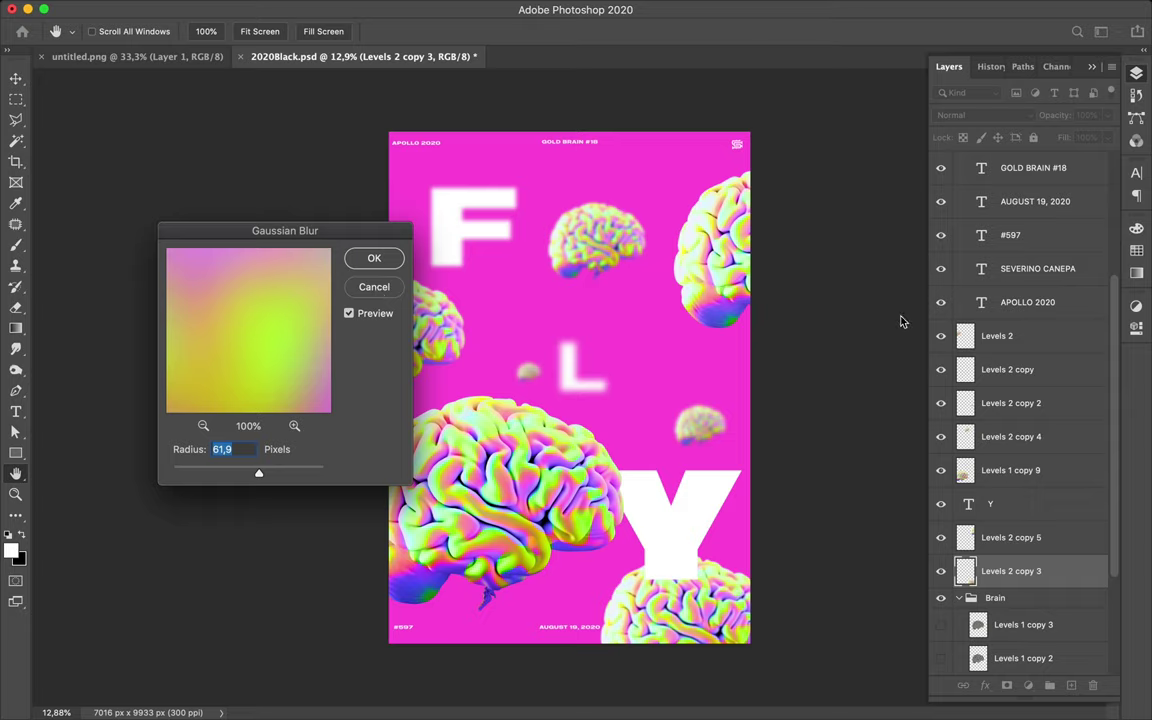
{"action": "key", "text": "Escape"}
{"action": "left_click", "coordinate": [703, 493]}
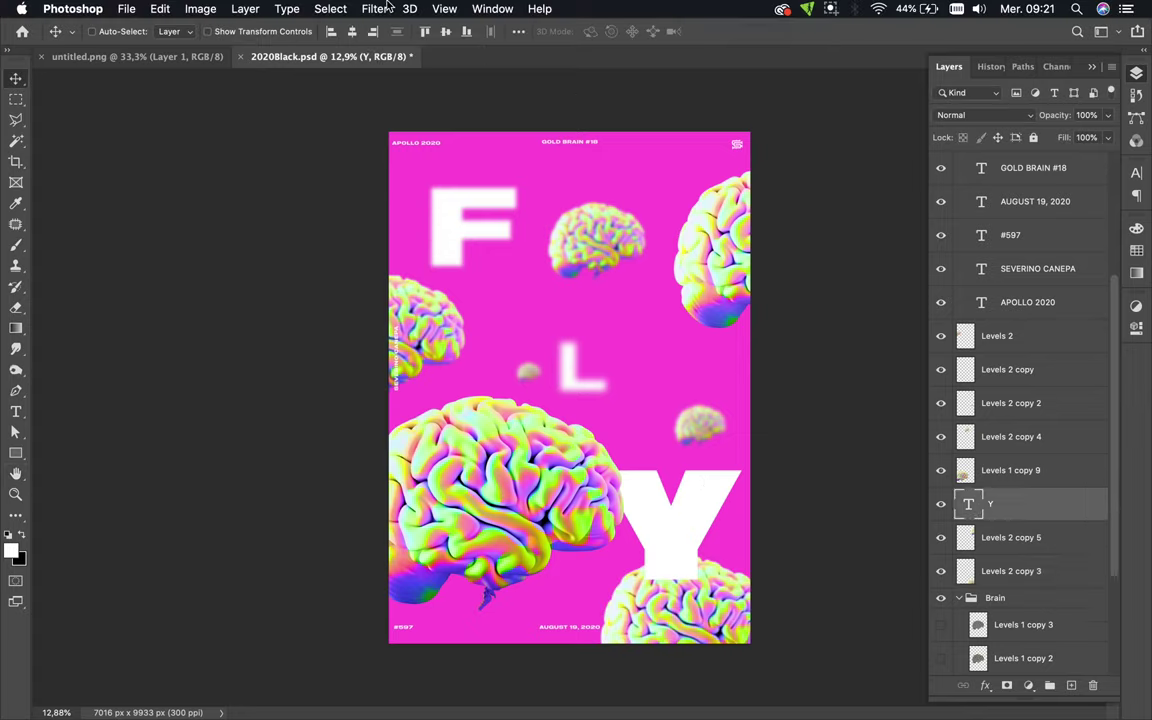
Convert the Y to a smart object and apply a Gaussian Blur of about 7 px
{"action": "left_click", "coordinate": [380, 8]}
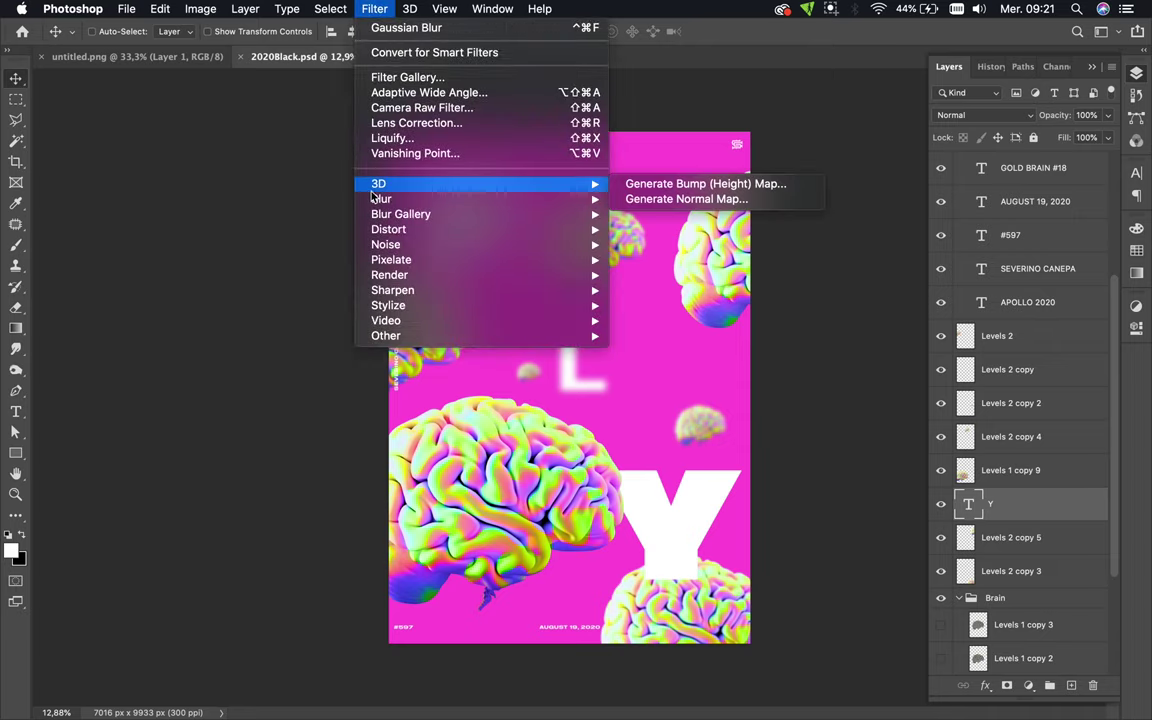
{"action": "left_click", "coordinate": [662, 259]}
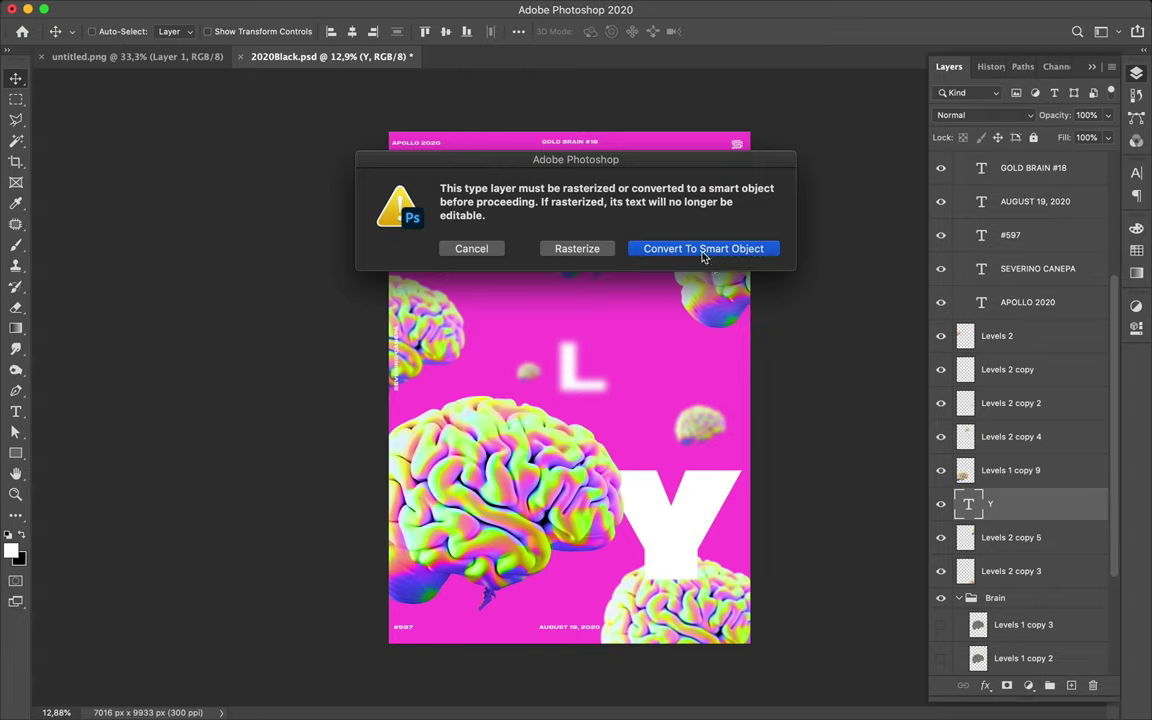
{"action": "left_click", "coordinate": [702, 254]}
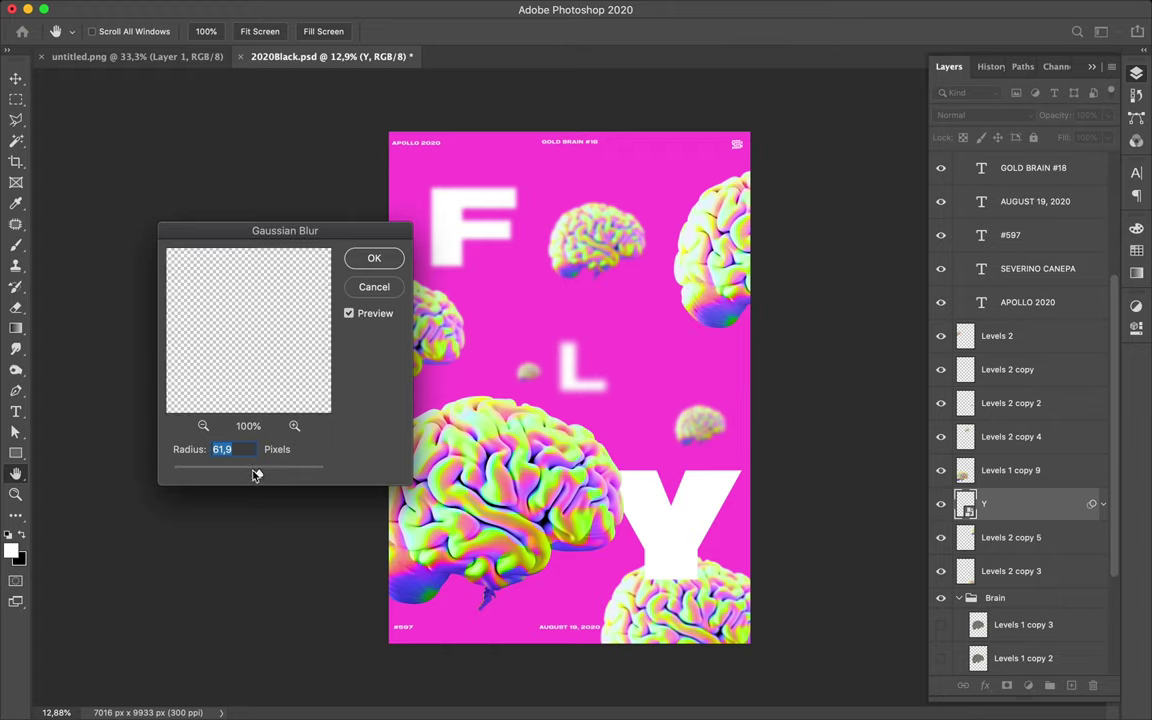
{"action": "left_click", "coordinate": [212, 476]}
{"action": "key", "text": "Up"}
{"action": "key", "text": "Up"}
{"action": "left_click_drag", "start_coordinate": [213, 476], "coordinate": [216, 476]}
{"action": "left_click_drag", "start_coordinate": [222, 478], "coordinate": [223, 478]}
{"action": "left_click_drag", "start_coordinate": [227, 477], "coordinate": [236, 479]}
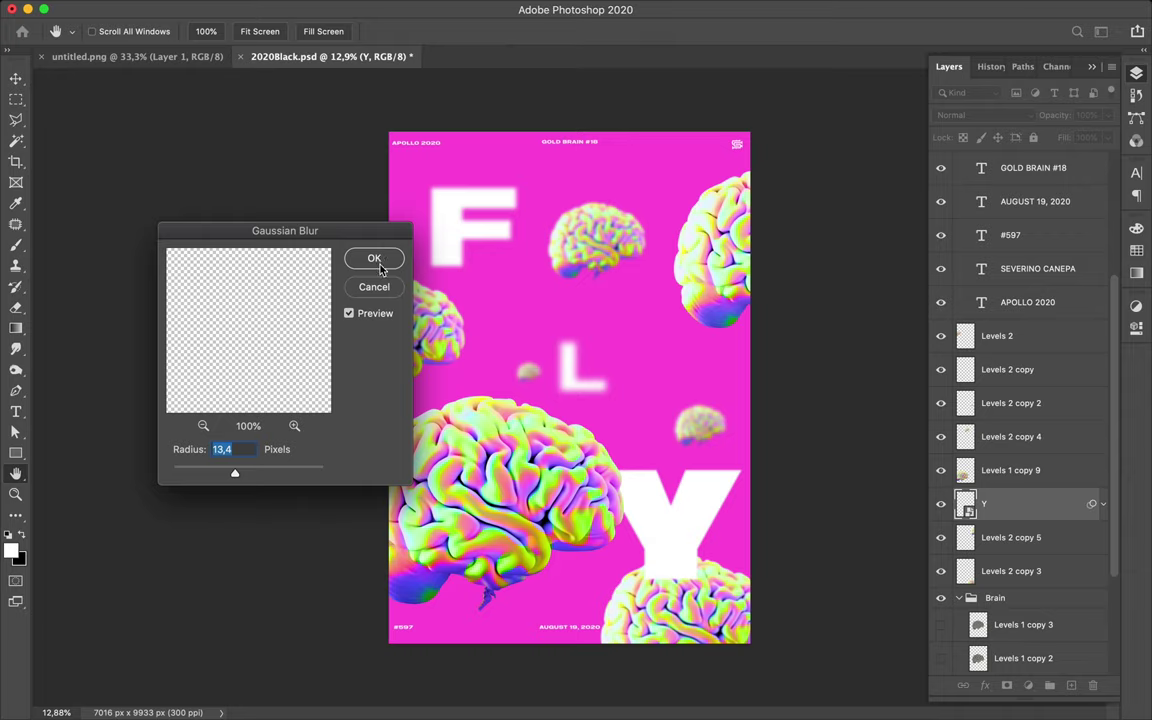
{"action": "left_click", "coordinate": [377, 259]}
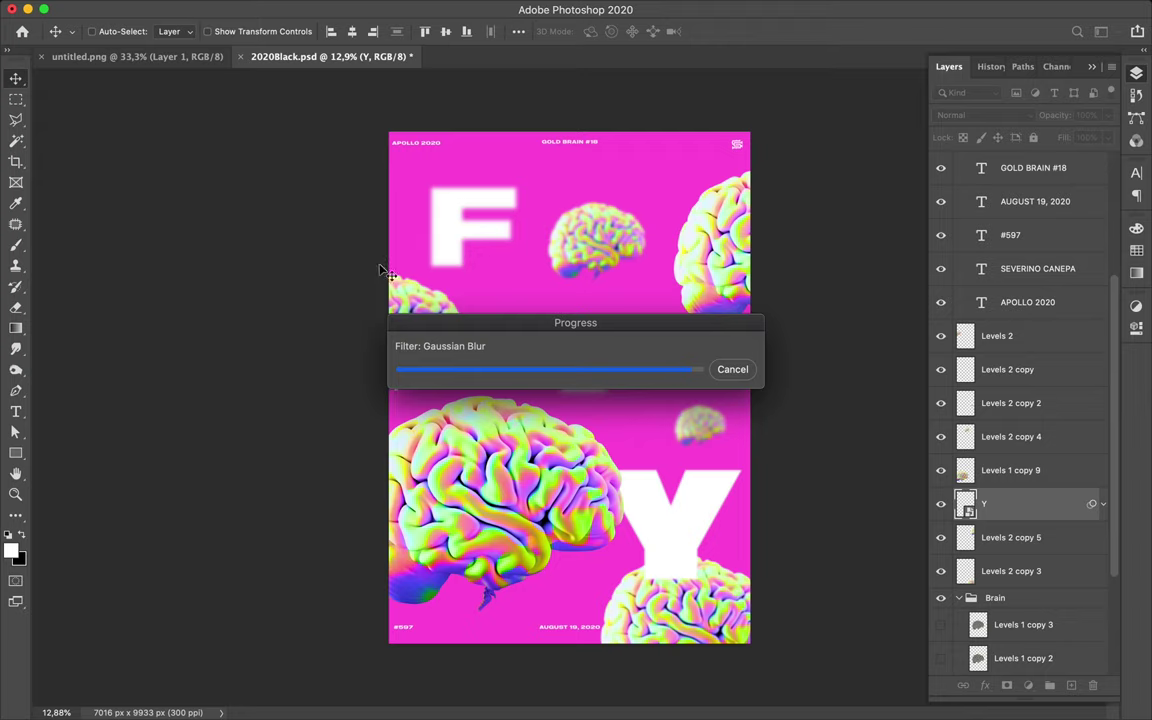
{"action": "left_click", "coordinate": [457, 249]}
{"action": "key", "text": "ctrl+t"}
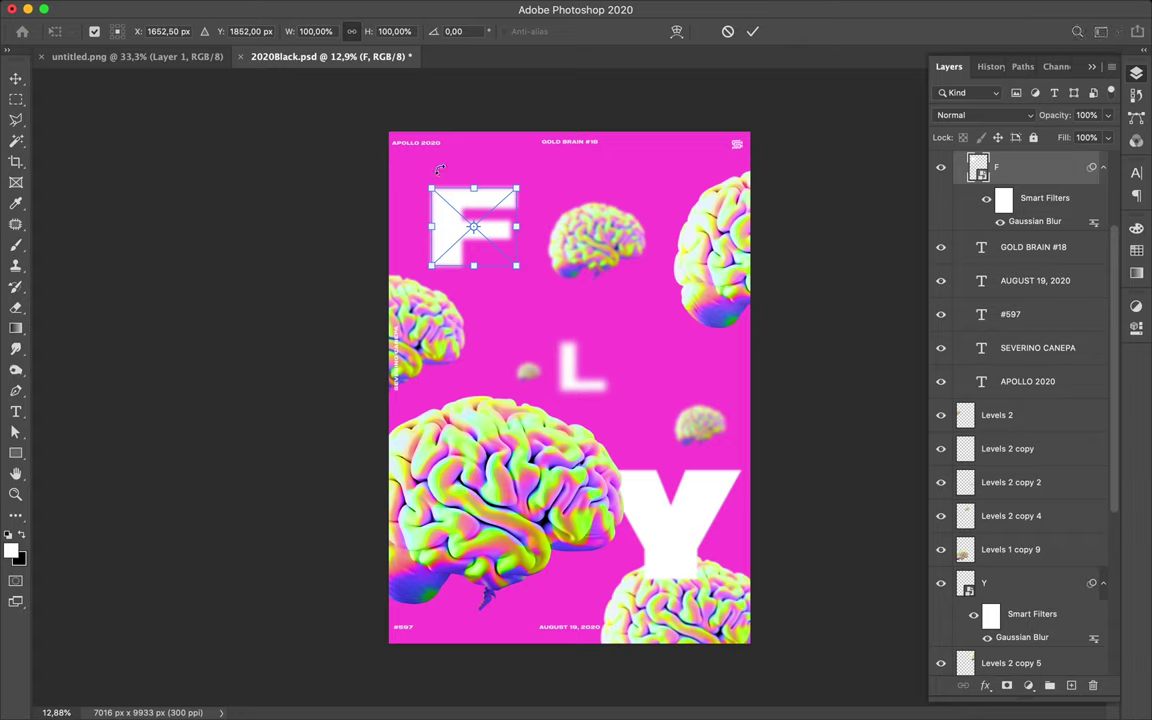
Rotate the blurred F about -4.5°
{"action": "left_click_drag", "start_coordinate": [386, 158], "coordinate": [421, 186]}
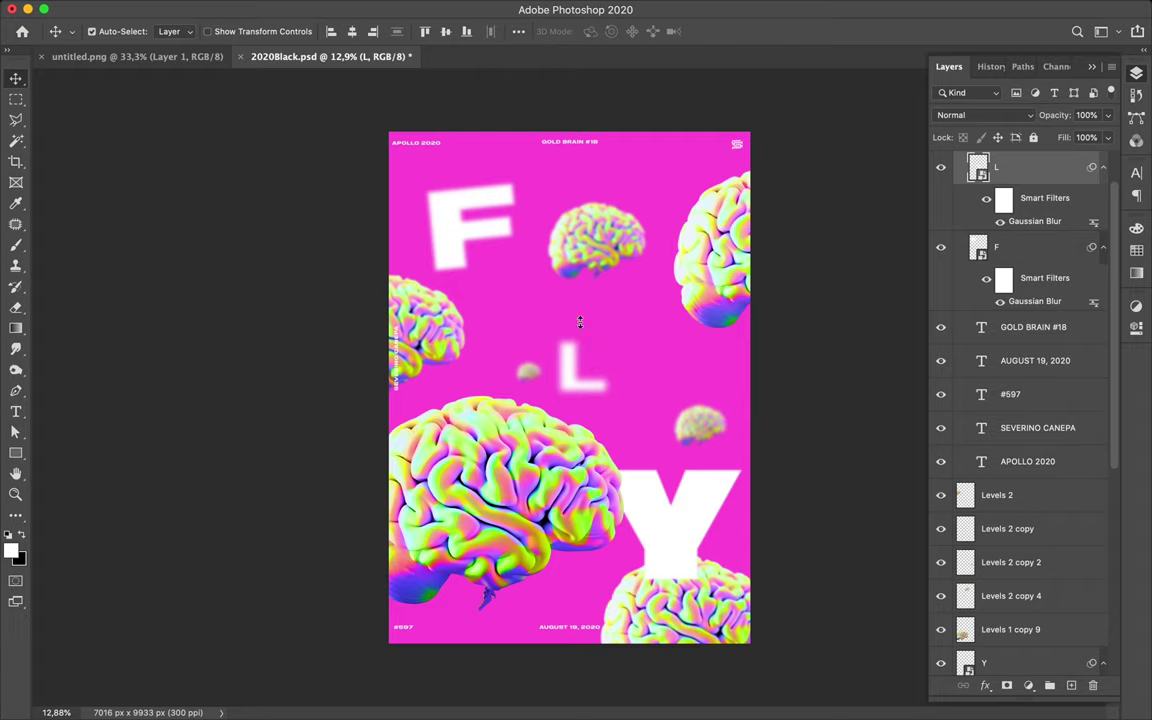
Rotate the blurred L a few degrees so it tilts like the F
{"action": "key", "text": "ctrl+t"}
{"action": "left_click_drag", "start_coordinate": [579, 321], "coordinate": [576, 314]}
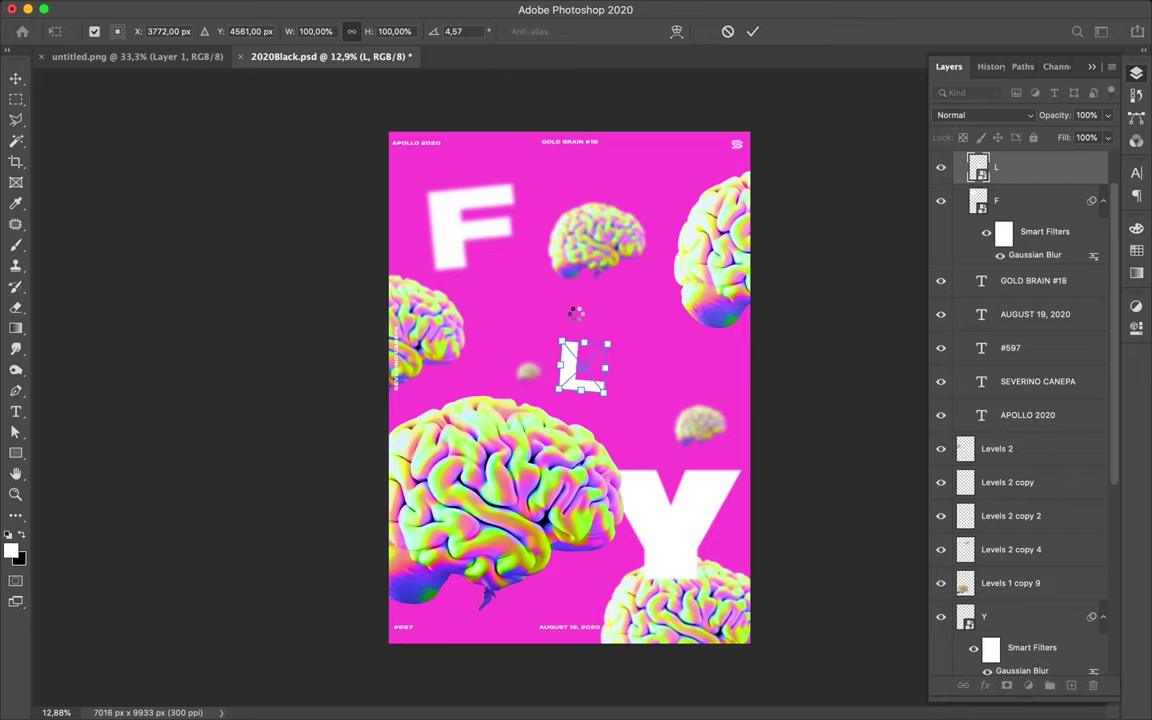
{"action": "key", "text": "Return"}
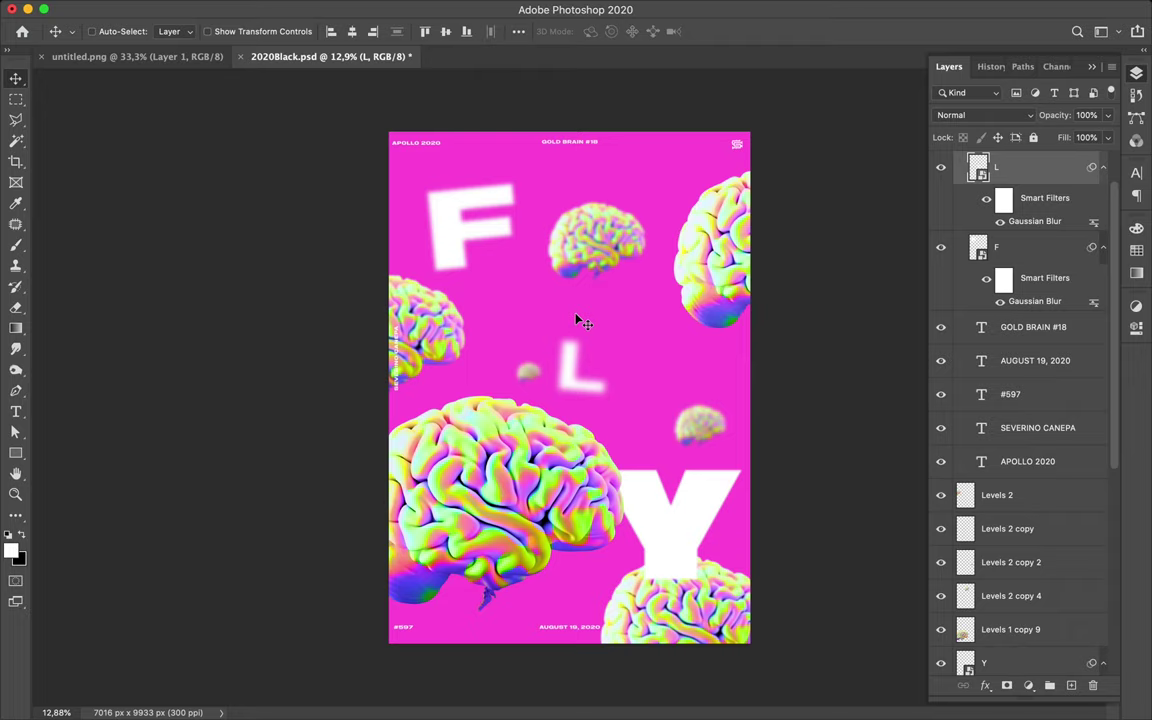
{"action": "key", "text": "super"}
Rotate the blurred Y strongly, to about -26.6°
{"action": "left_click", "coordinate": [663, 498]}
{"action": "key", "text": "ctrl+t"}
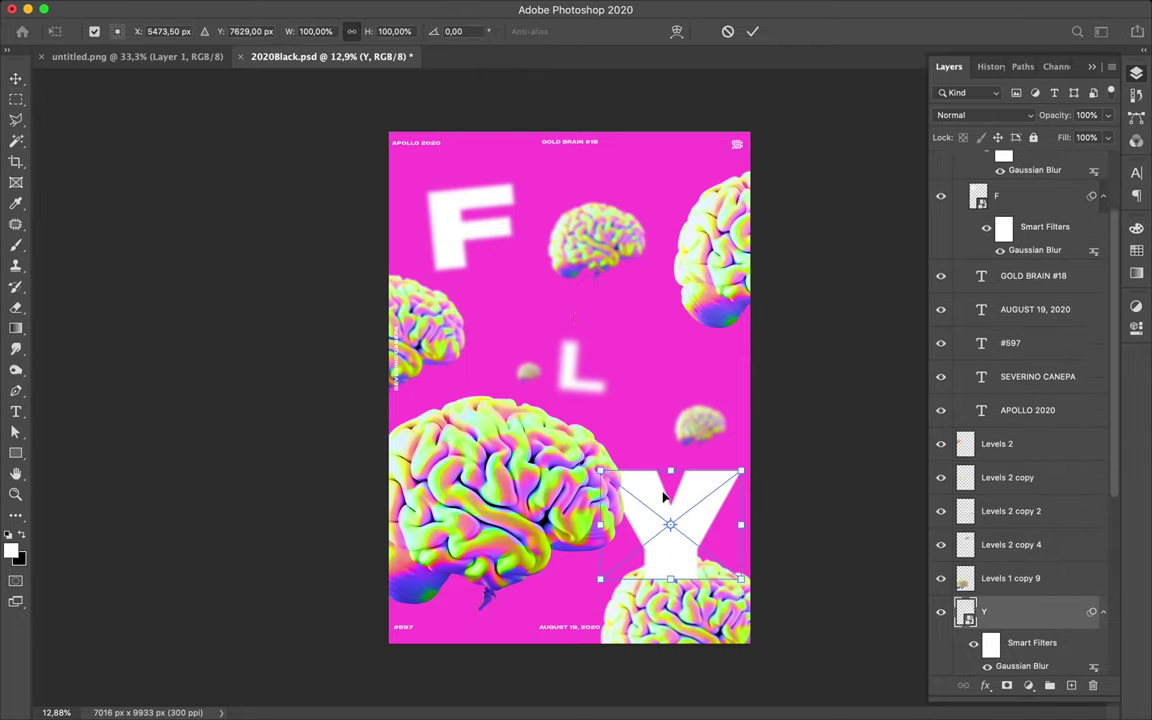
{"action": "left_click_drag", "start_coordinate": [586, 452], "coordinate": [567, 487]}
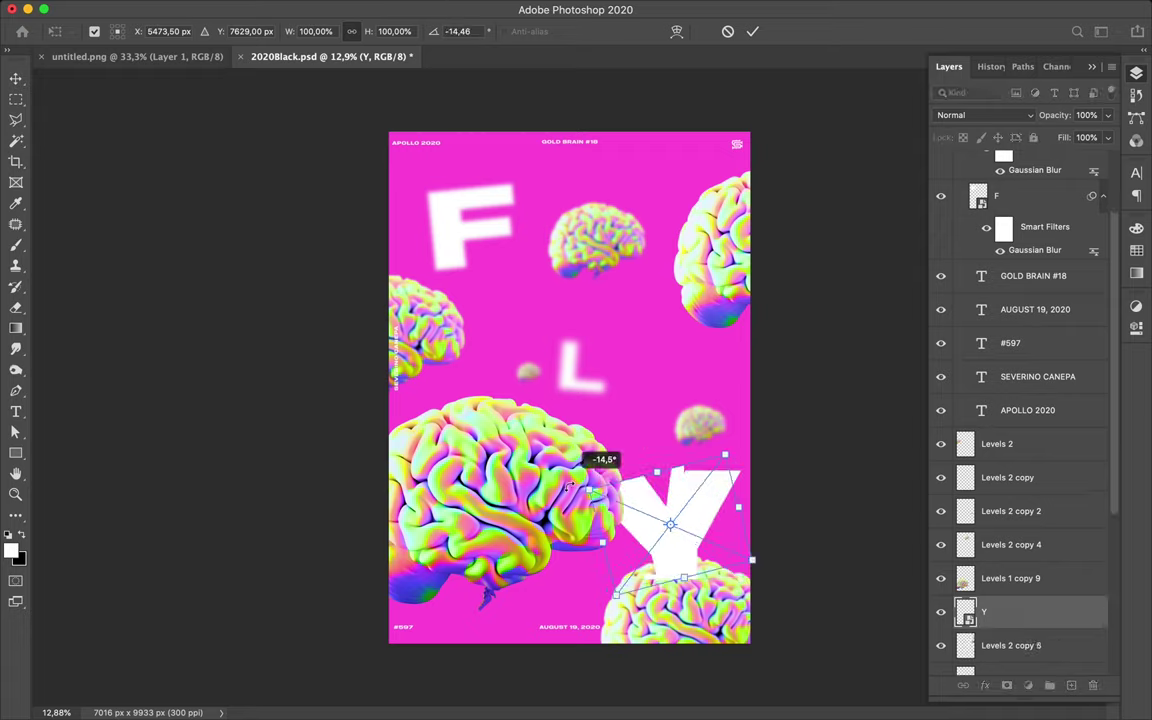
{"action": "left_click_drag", "start_coordinate": [568, 487], "coordinate": [573, 504]}
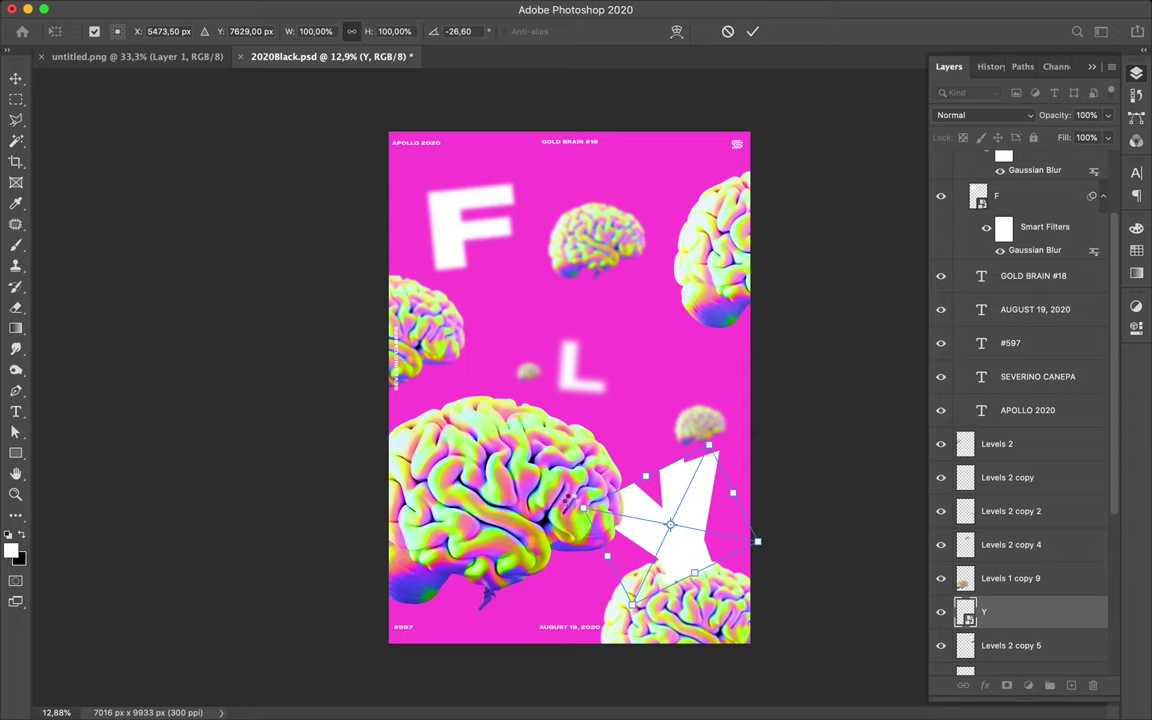
{"action": "key", "text": "Return"}
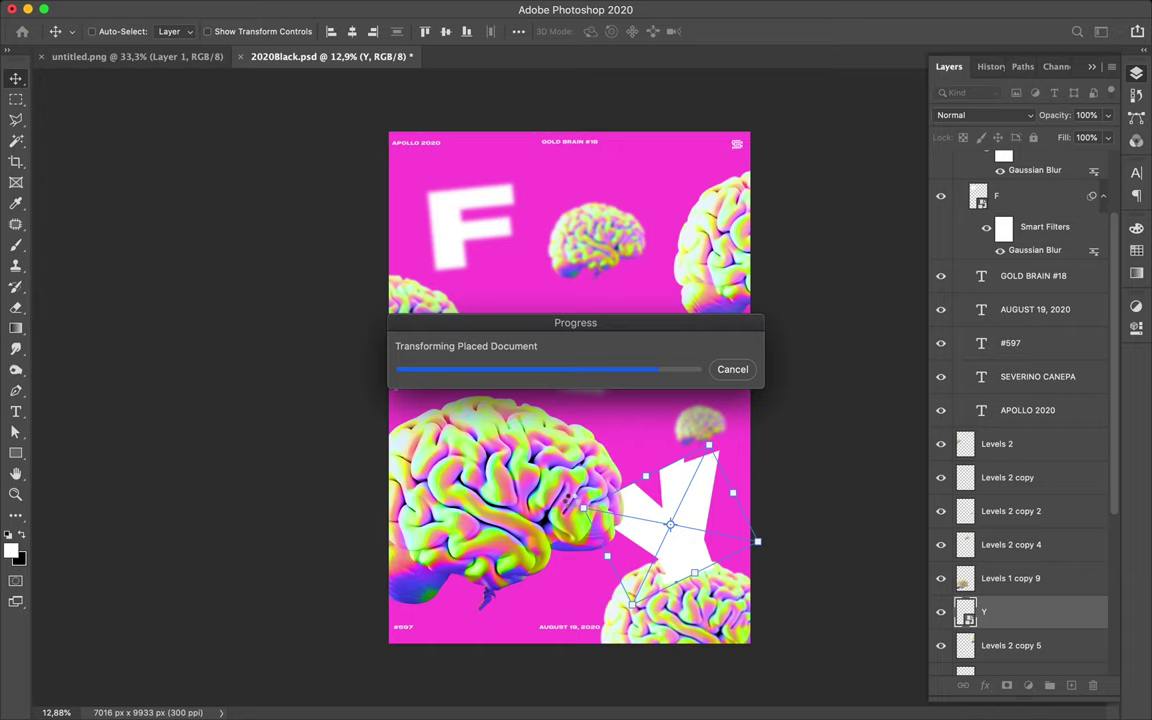
{"action": "key", "text": "super"}
Rotate the large lower-left brain about 5.7°, then undo an accidental shift
{"action": "left_click", "coordinate": [567, 508], "text": "super"}
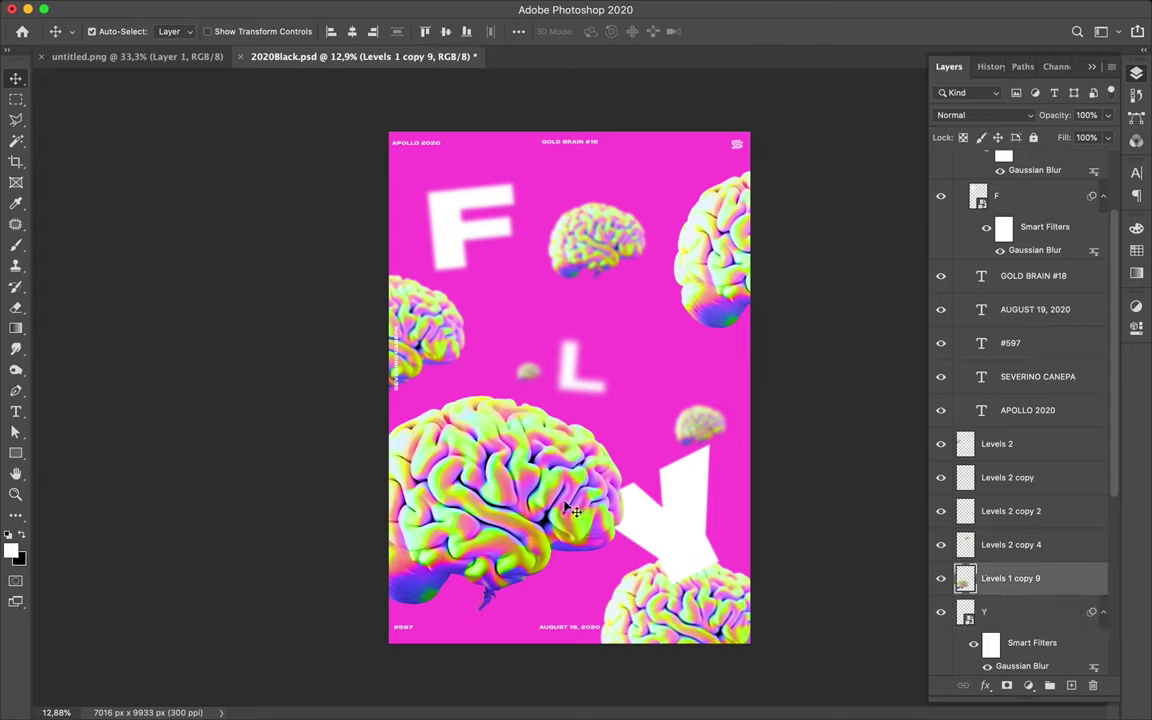
{"action": "key", "text": "super+t"}
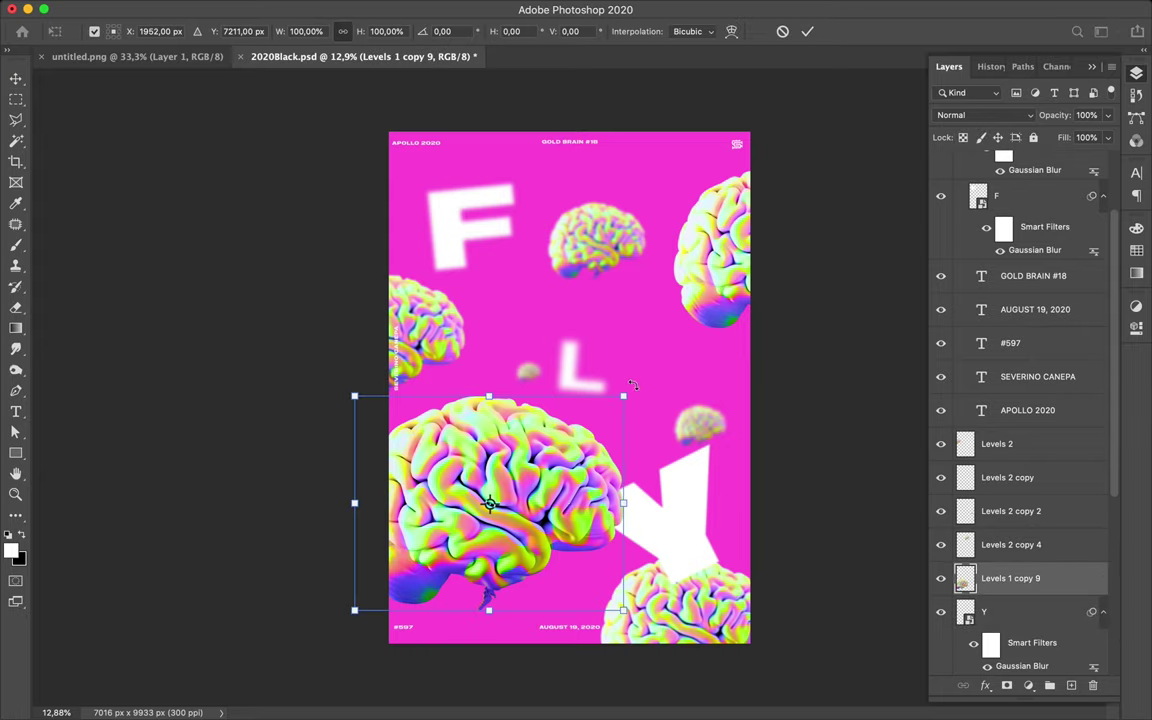
{"action": "left_click_drag", "start_coordinate": [632, 384], "coordinate": [635, 404]}
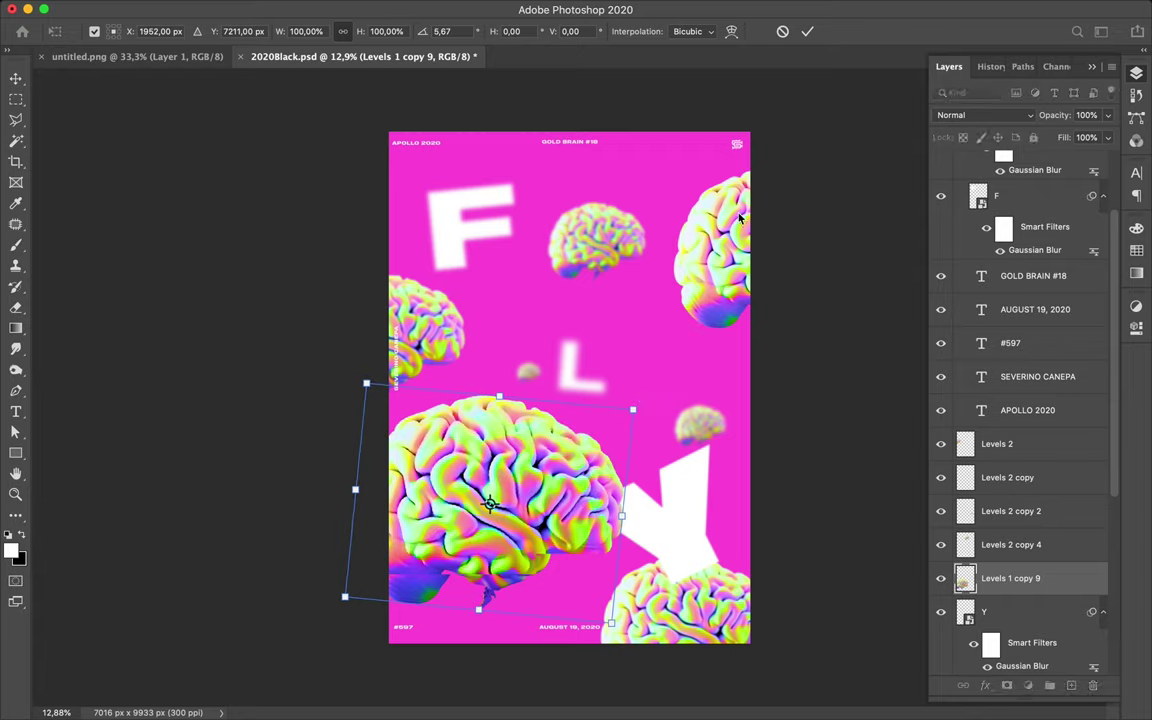
{"action": "key", "text": "Return"}
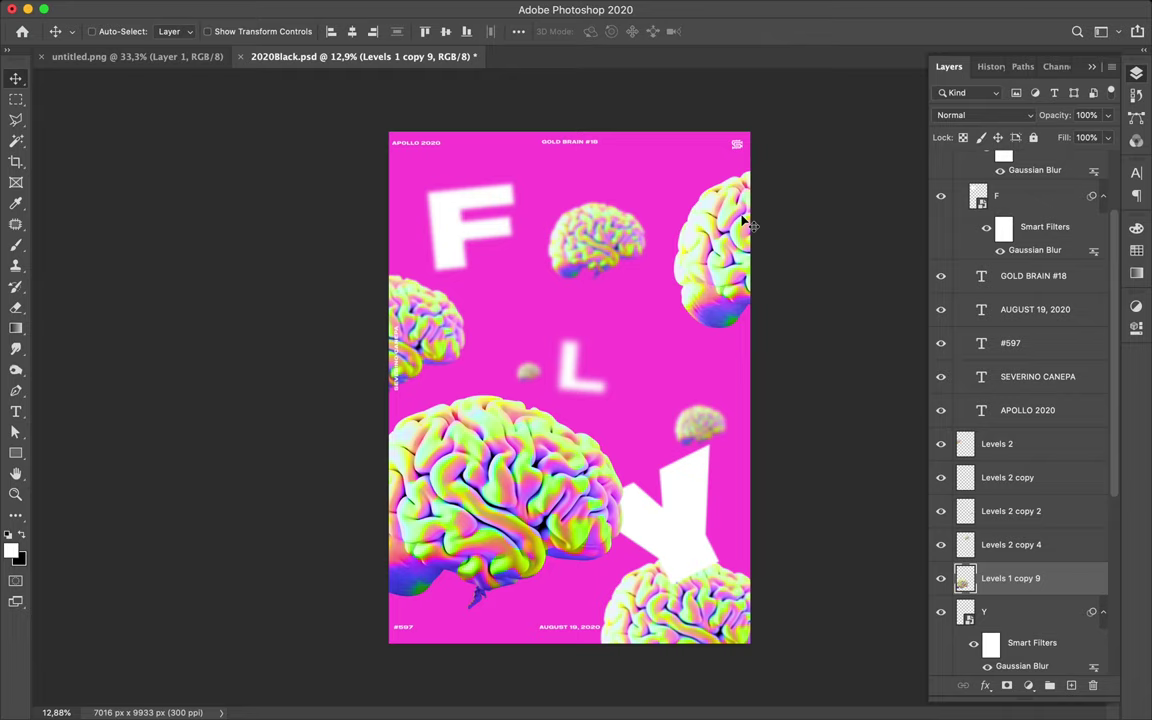
{"action": "key", "text": "ctrl"}
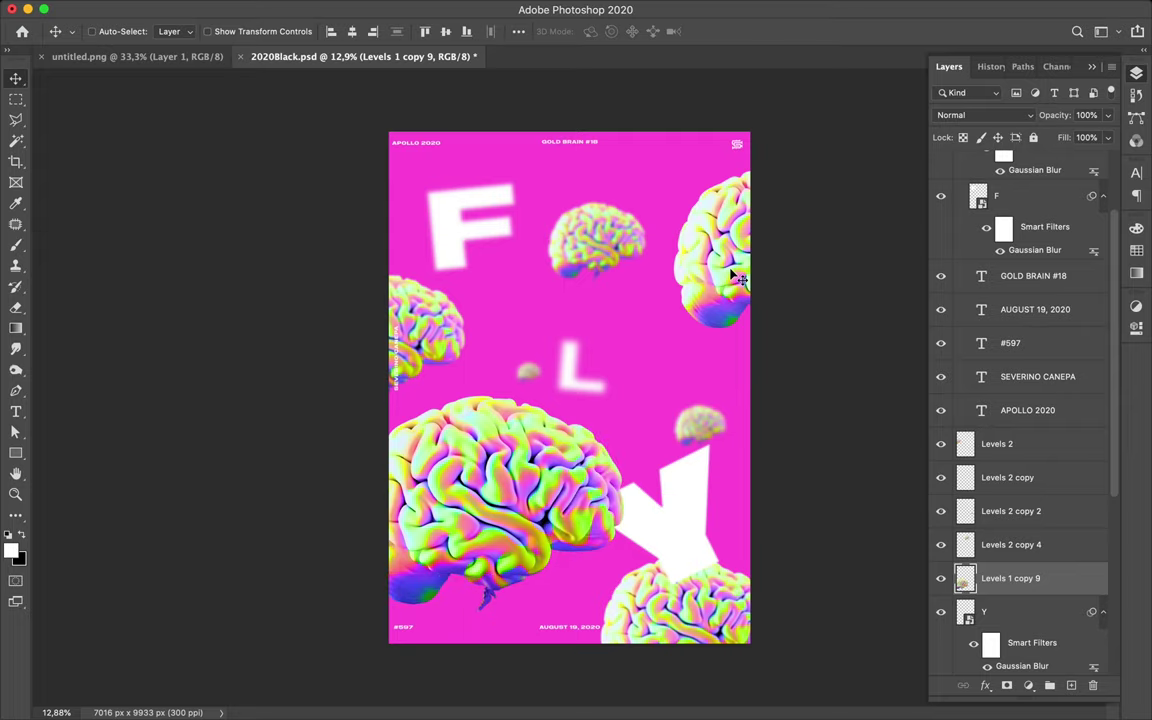
{"action": "key", "text": "ctrl+z"}
{"action": "key", "text": "ctrl"}
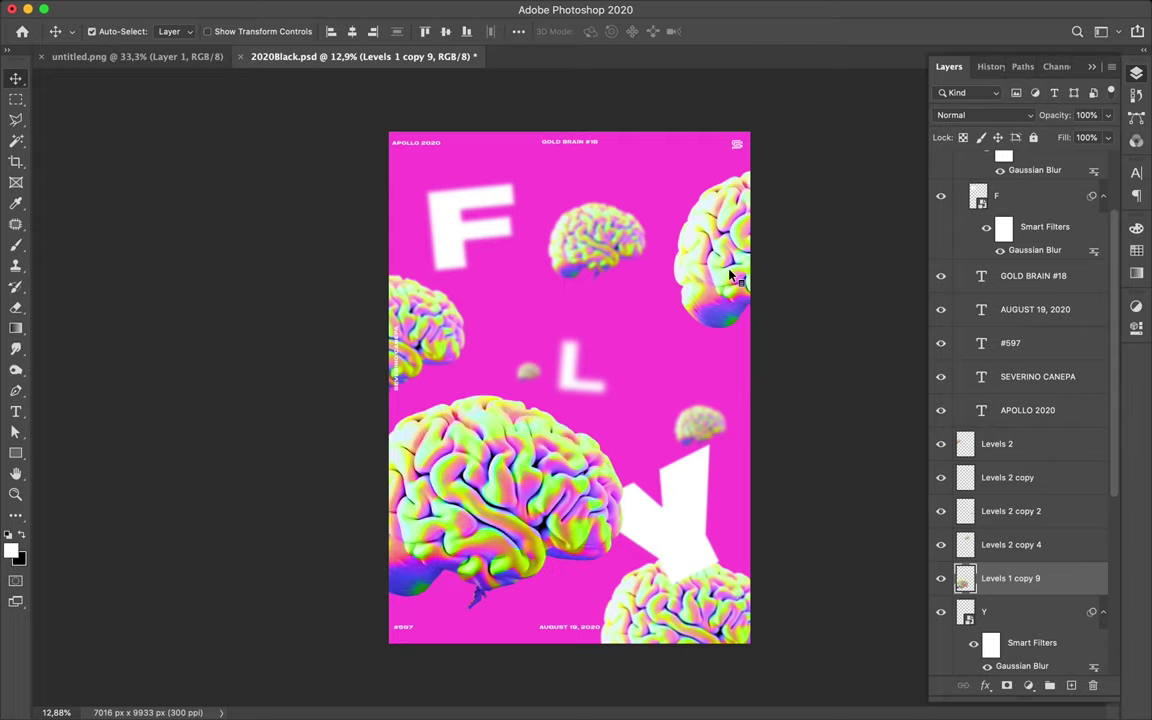
Rotate the top-right brain about -17.5° and the left-edge brain about 13°
{"action": "left_click", "coordinate": [731, 276], "text": "ctrl+alt"}
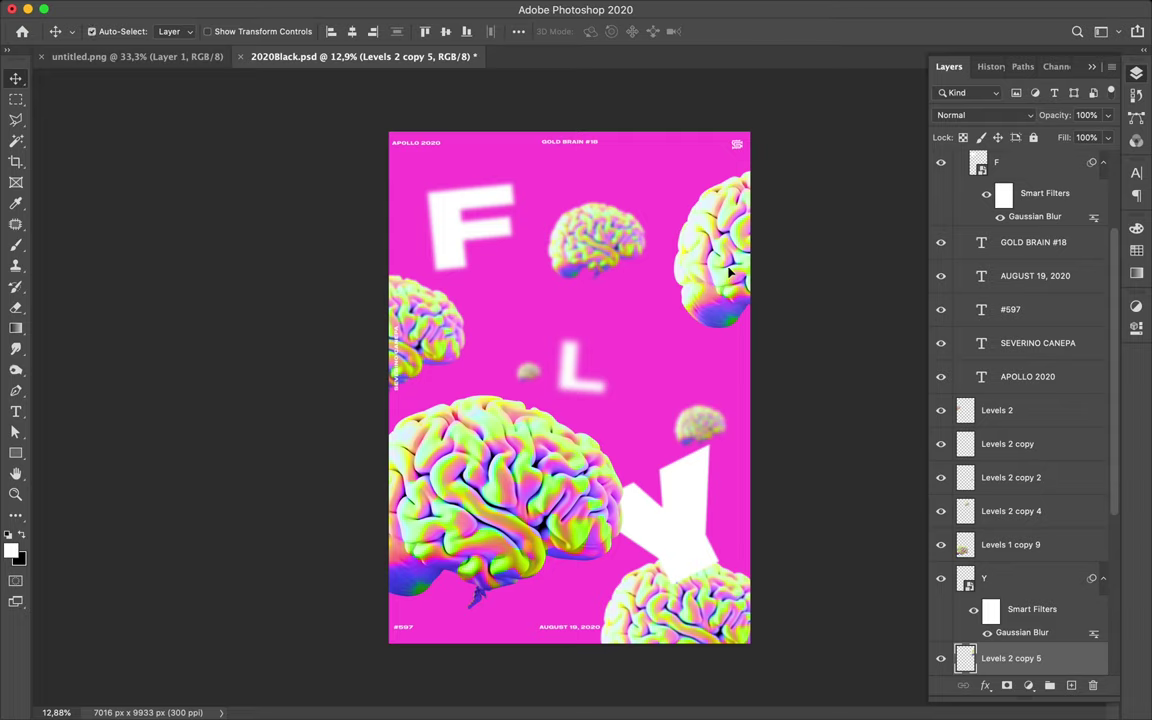
{"action": "key", "text": "ctrl+t"}
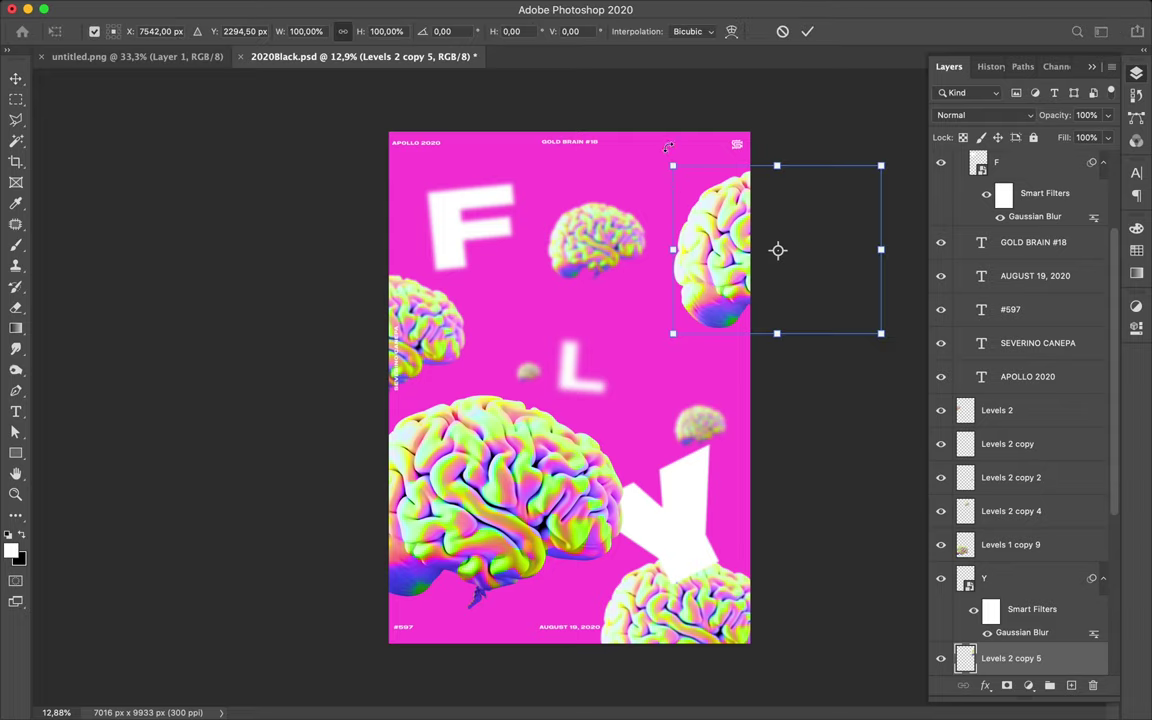
{"action": "left_click_drag", "start_coordinate": [668, 146], "coordinate": [650, 258]}
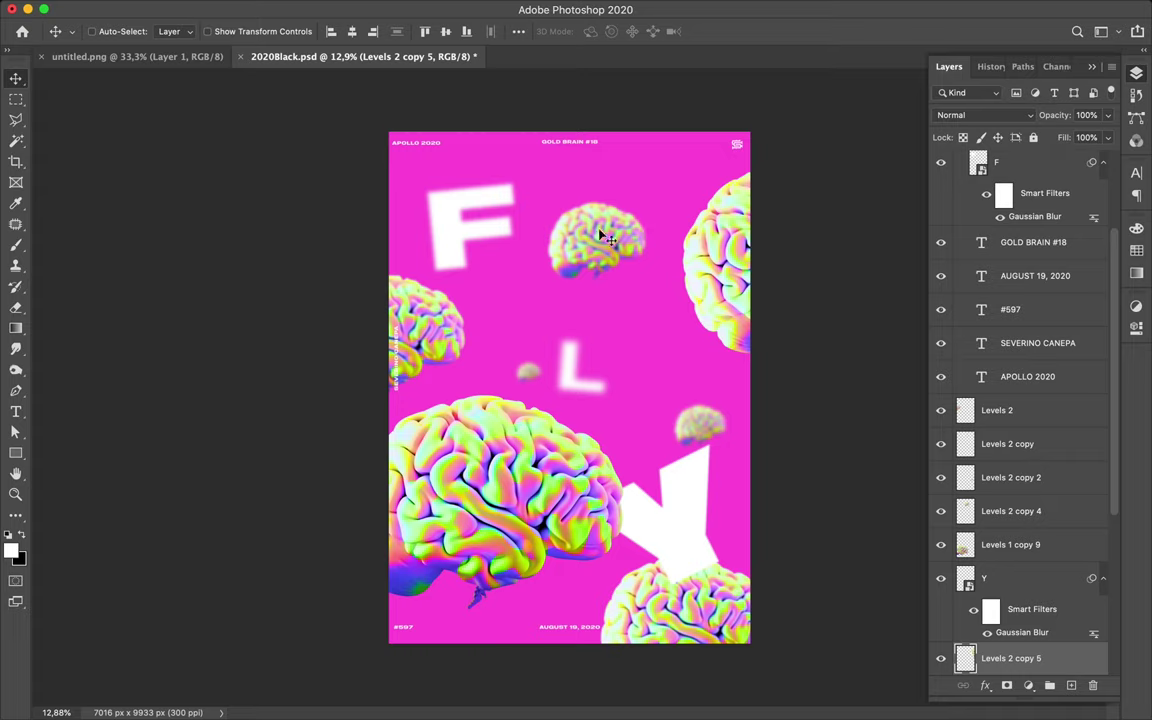
{"action": "left_click", "coordinate": [452, 314], "text": "ctrl"}
{"action": "key", "text": "ctrl+t"}
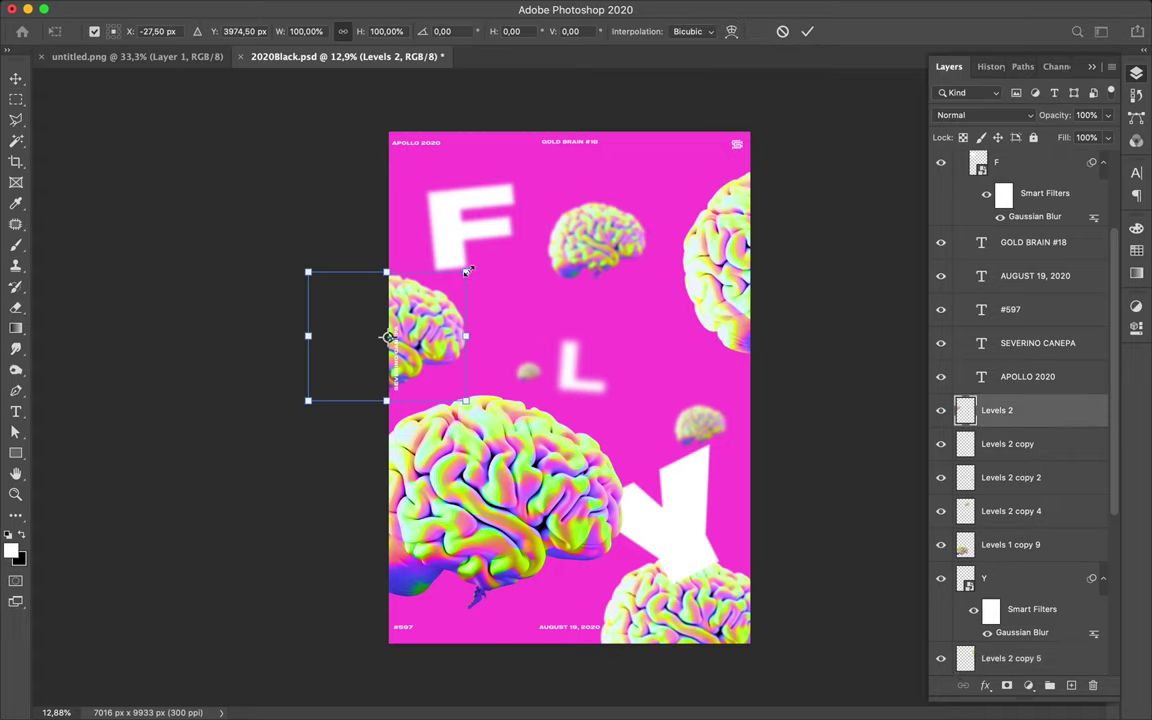
{"action": "left_click_drag", "start_coordinate": [480, 267], "coordinate": [482, 270]}
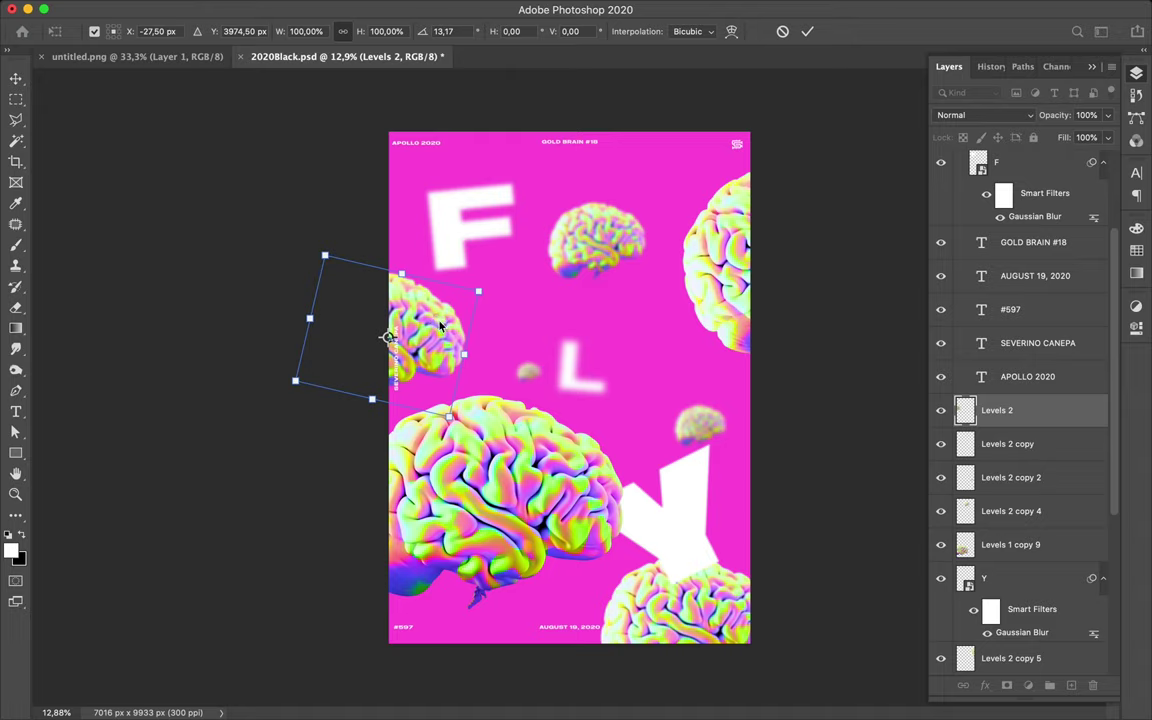
{"action": "key", "text": "Return"}
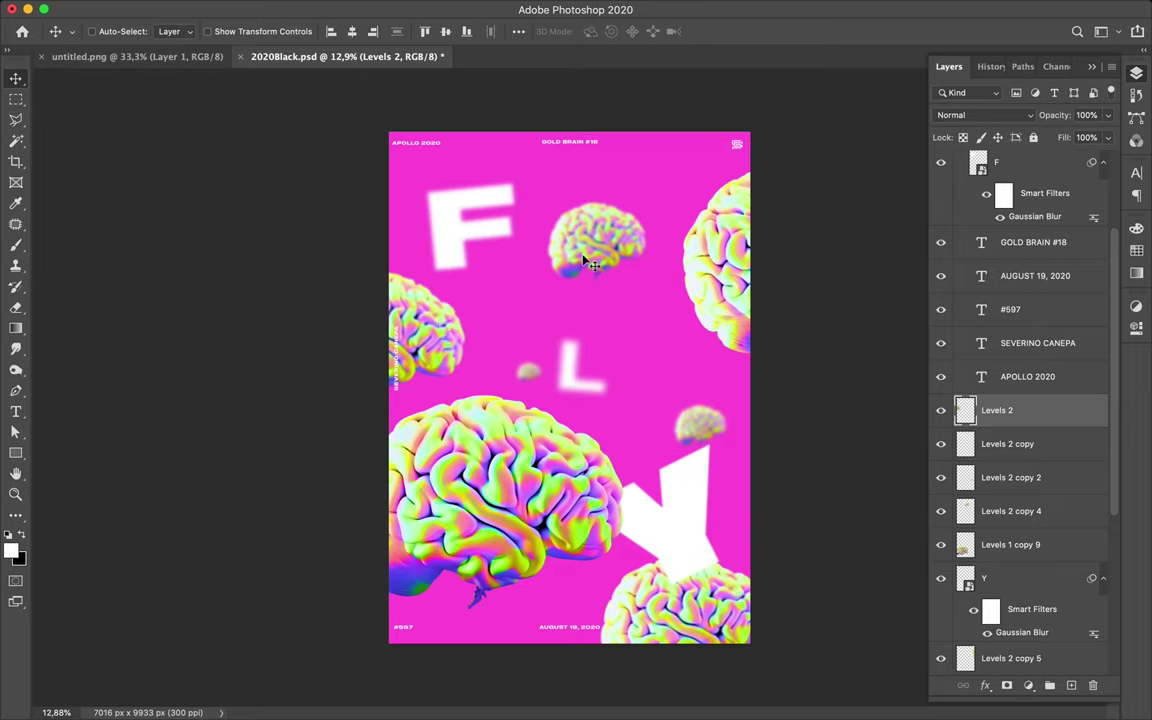
{"action": "key", "text": "ctrl"}
Nudge the blurred L up-left and drag the F down-right next to the L
{"action": "mouse_move", "coordinate": [596, 391]}
{"action": "left_mouse_down"}
{"action": "mouse_move", "coordinate": [583, 354]}
{"action": "mouse_move", "coordinate": [590, 360]}
{"action": "left_mouse_up"}
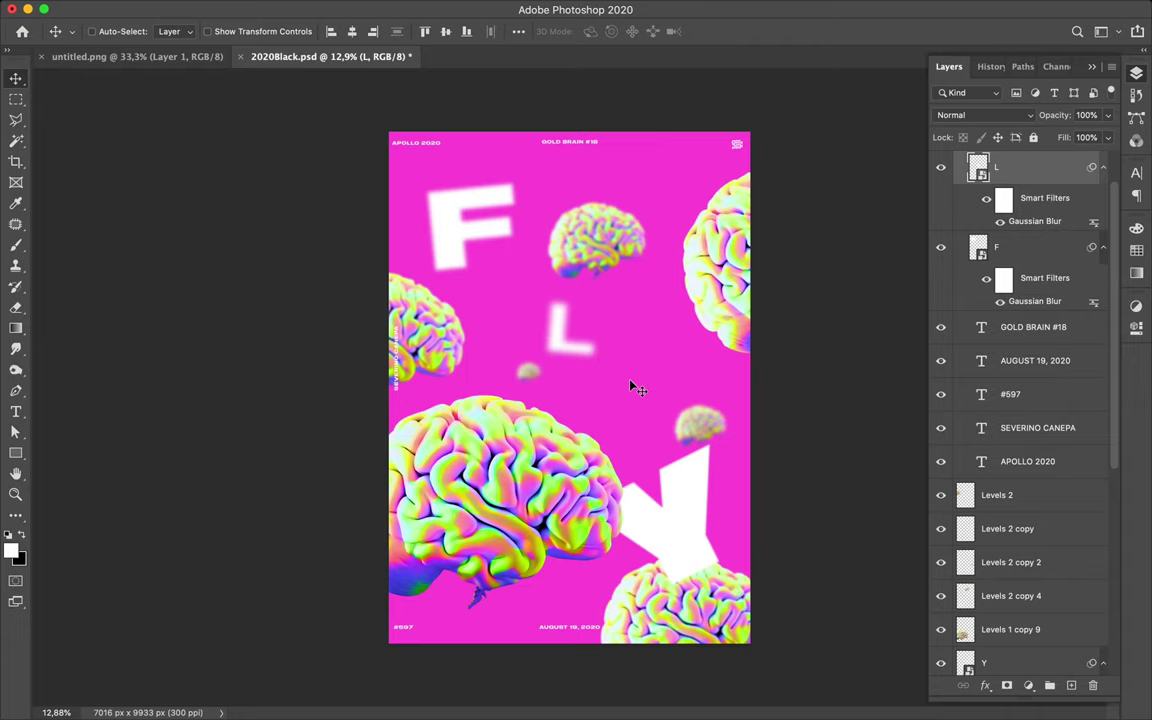
{"action": "left_click", "coordinate": [455, 257], "text": "ctrl"}
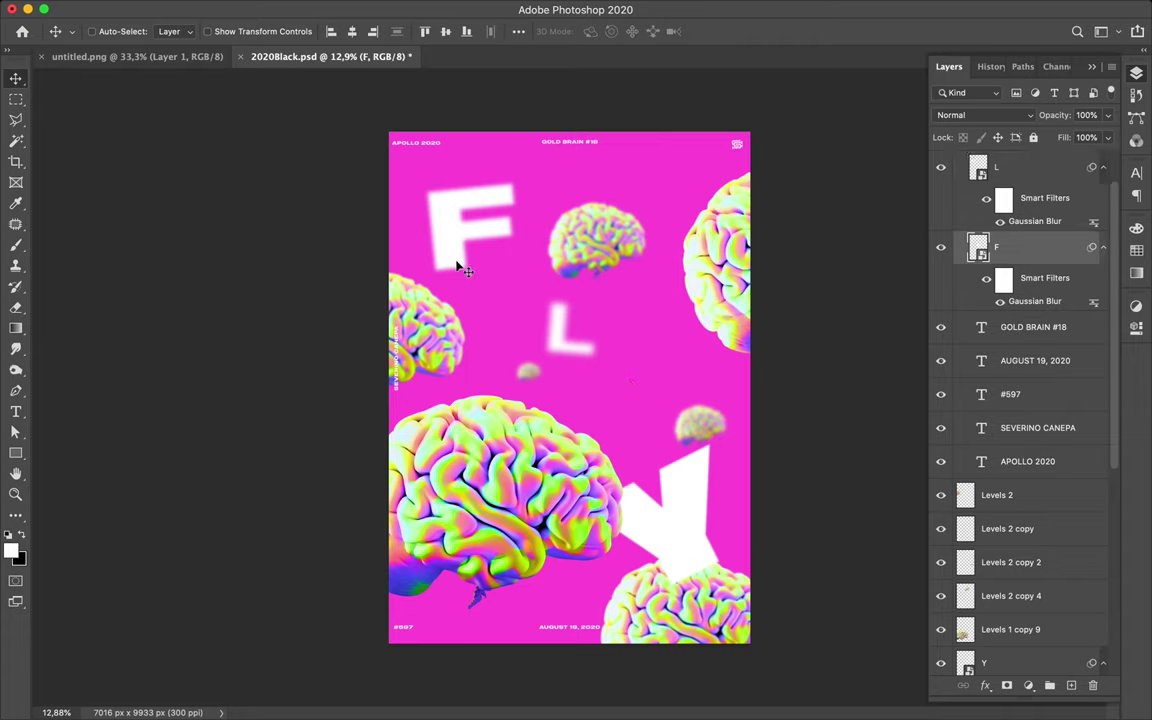
{"action": "left_click_drag", "start_coordinate": [479, 314], "coordinate": [517, 394]}
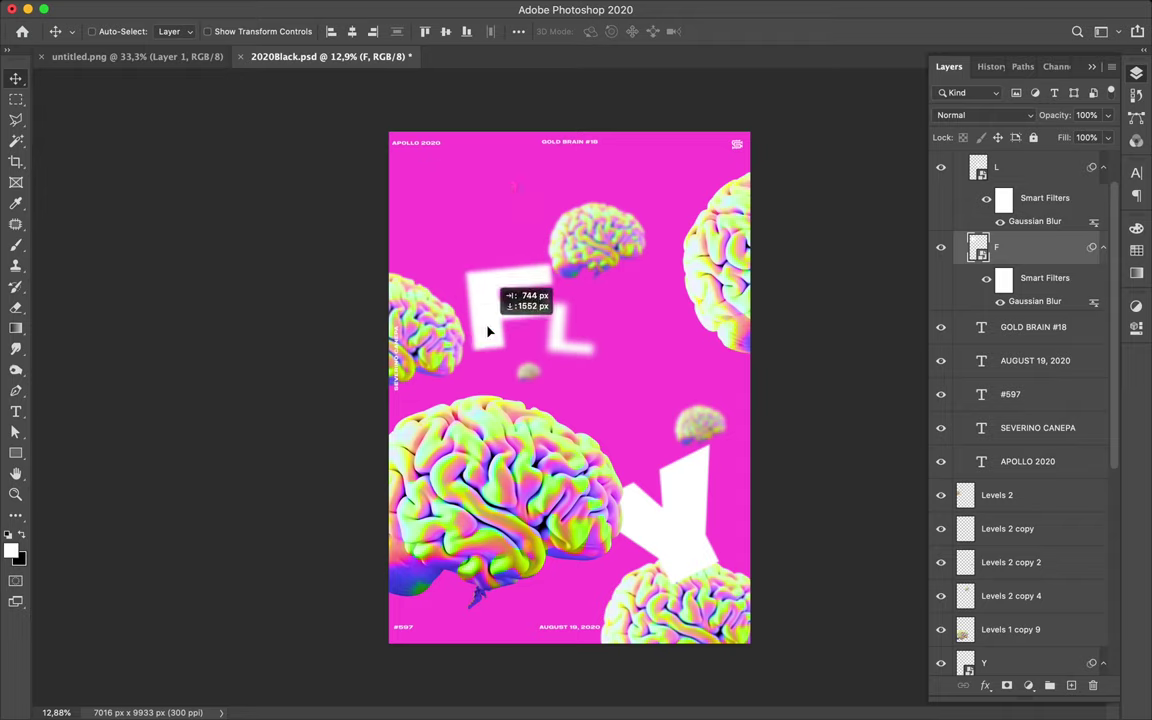
{"action": "left_click_drag", "start_coordinate": [546, 360], "coordinate": [546, 360]}
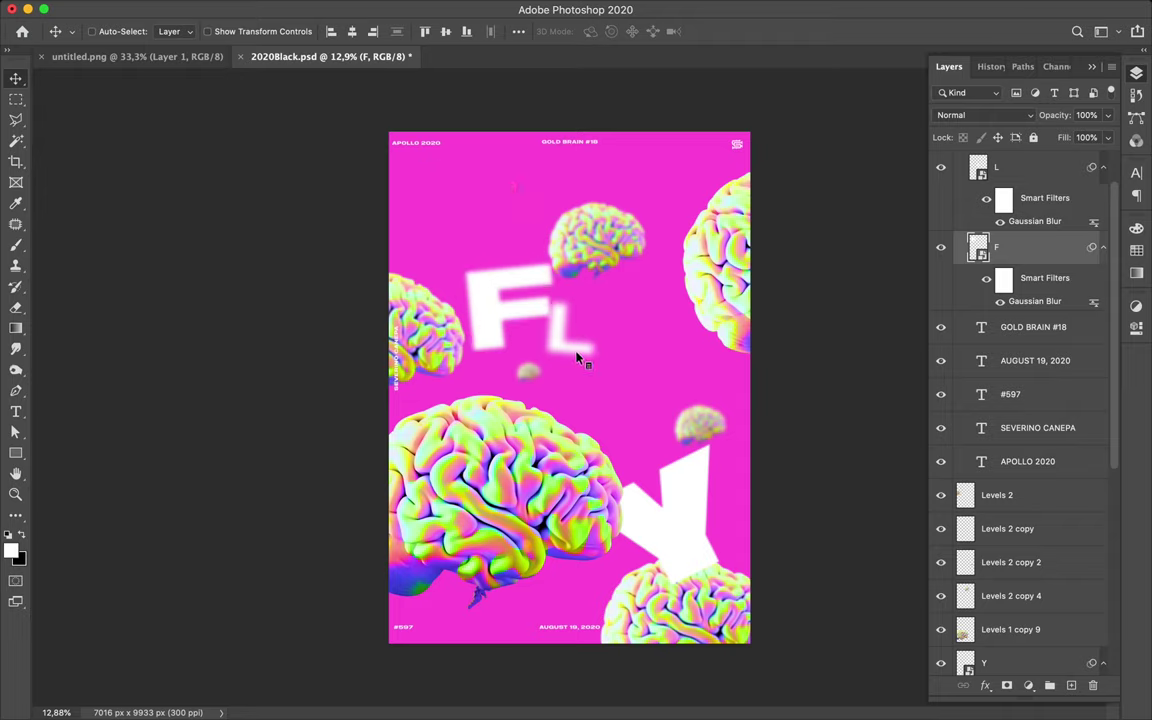
Shift the L slightly down-right and drop the Y lower and a bit left
{"action": "left_click", "coordinate": [576, 354], "text": "ctrl"}
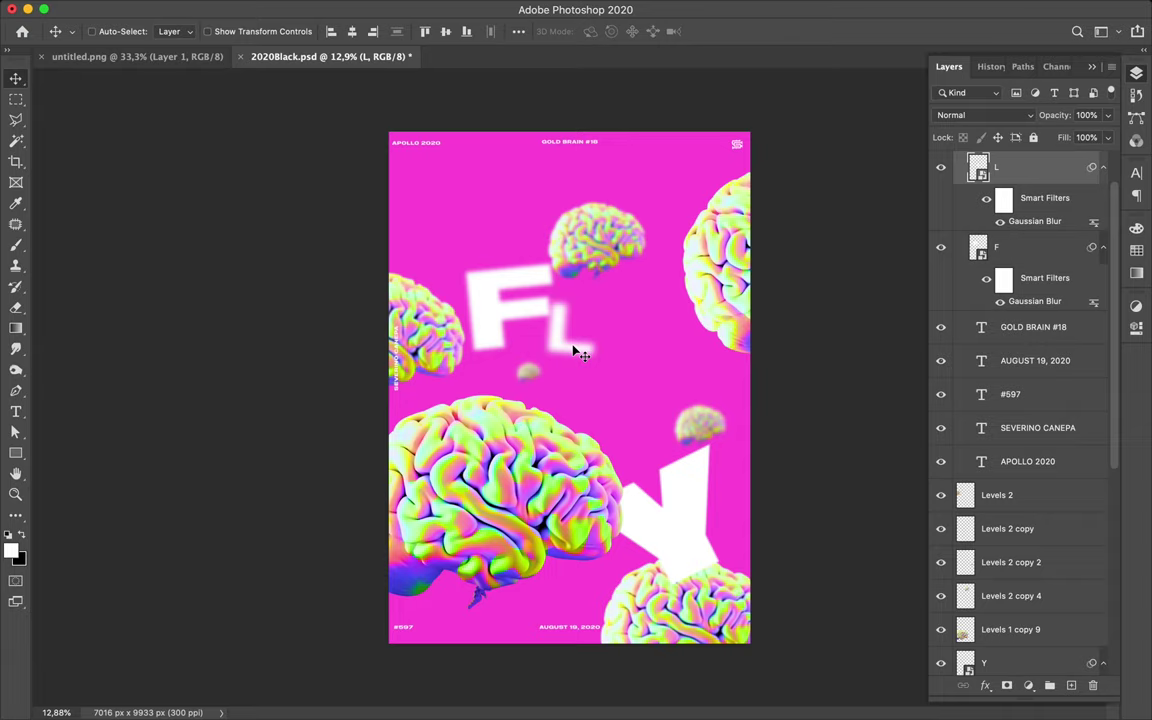
{"action": "left_click_drag", "start_coordinate": [590, 389], "coordinate": [597, 407]}
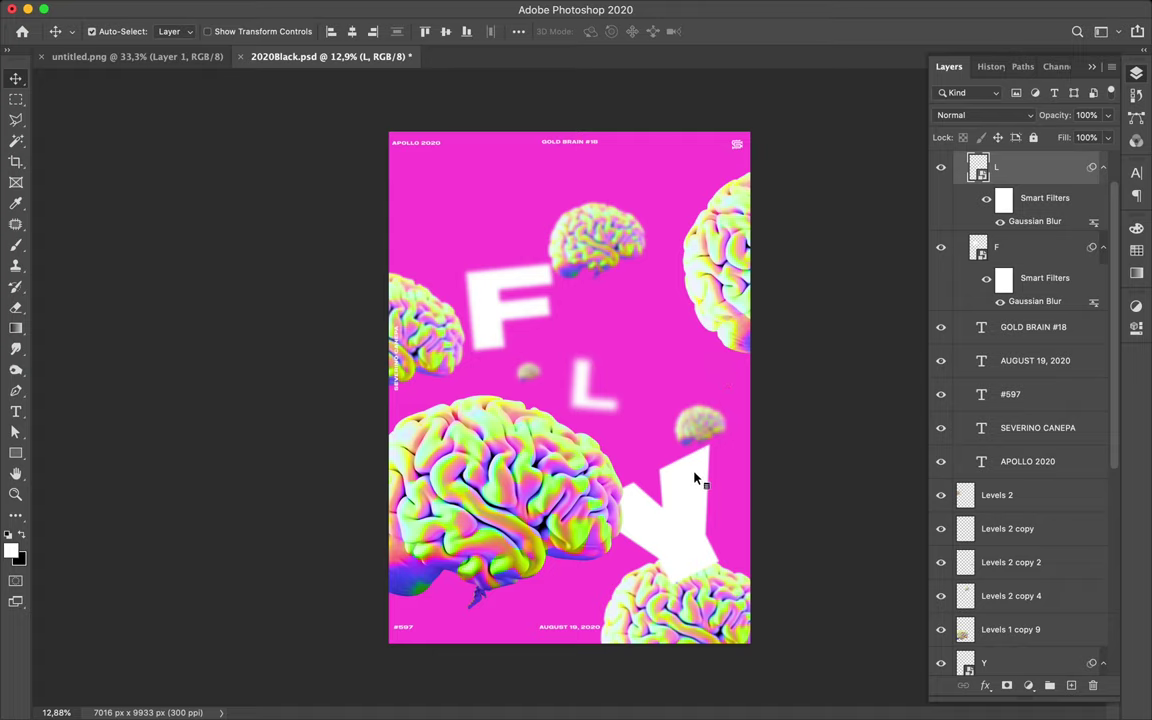
{"action": "left_click", "coordinate": [688, 500], "text": "ctrl"}
{"action": "left_click_drag", "start_coordinate": [688, 500], "coordinate": [679, 507]}
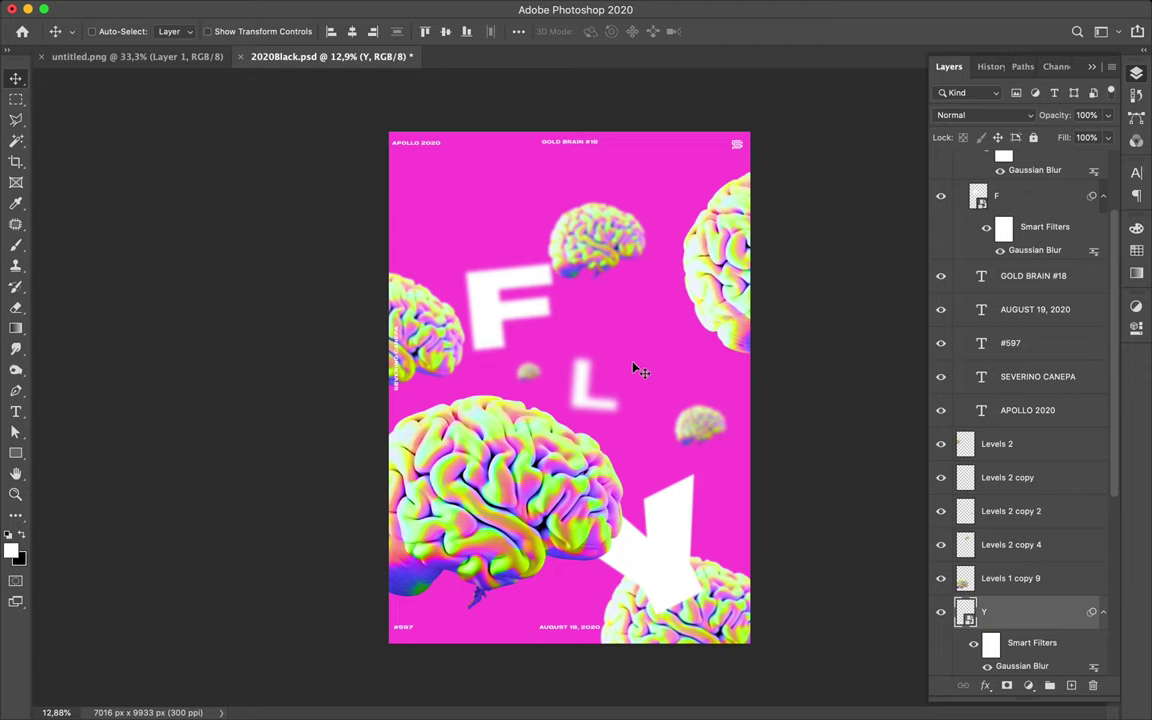
{"action": "key", "text": "ctrl"}
Undo recent moves, try the Y beside FL, then place it by the large brain
{"action": "key", "text": "ctrl+z"}
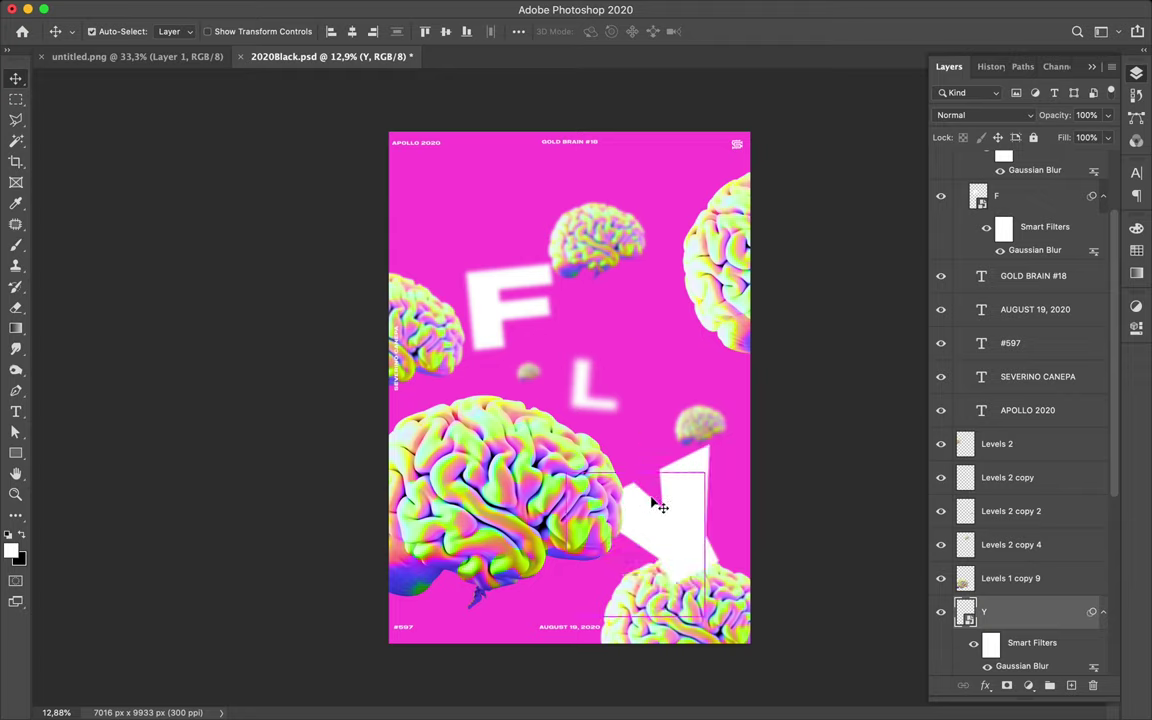
{"action": "key", "text": "ctrl+z"}
{"action": "key", "text": "ctrl+z"}
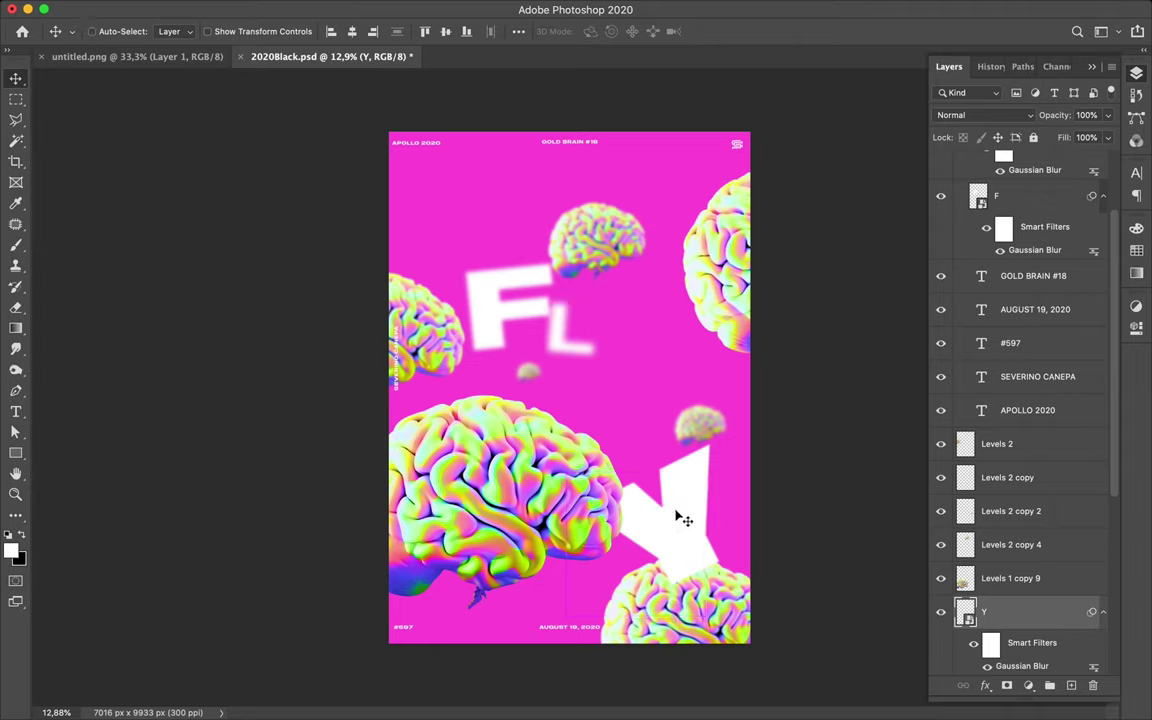
{"action": "key", "text": "super"}
{"action": "left_click_drag", "start_coordinate": [686, 541], "coordinate": [656, 374]}
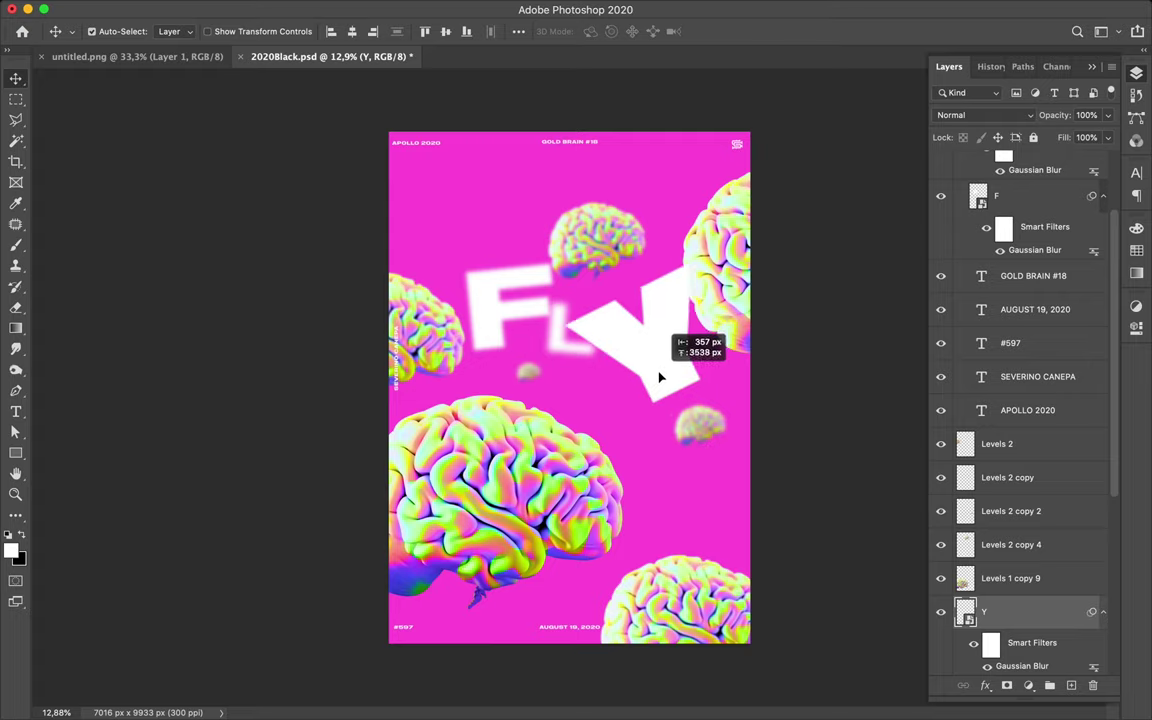
{"action": "left_click_drag", "start_coordinate": [656, 374], "coordinate": [652, 370]}
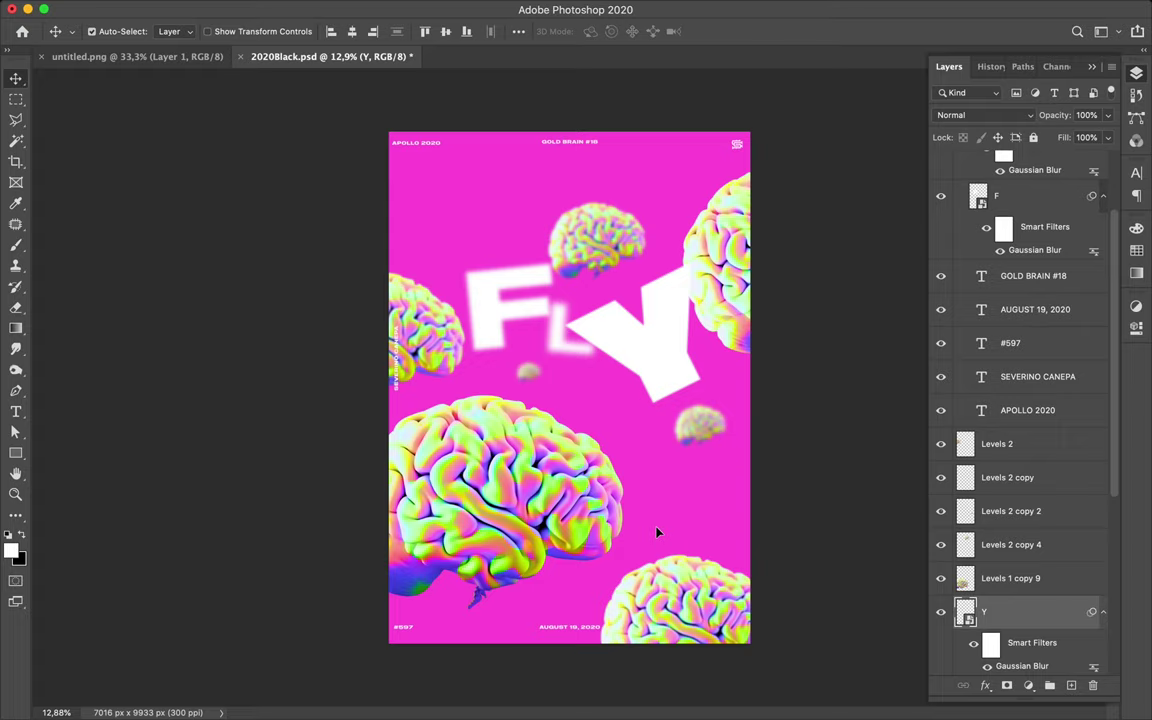
{"action": "key", "text": "super+z"}
{"action": "key", "text": "super+z"}
{"action": "mouse_move", "coordinate": [656, 527]}
{"action": "left_mouse_down"}
{"action": "mouse_move", "coordinate": [630, 485]}
{"action": "mouse_move", "coordinate": [643, 480]}
{"action": "left_mouse_up"}
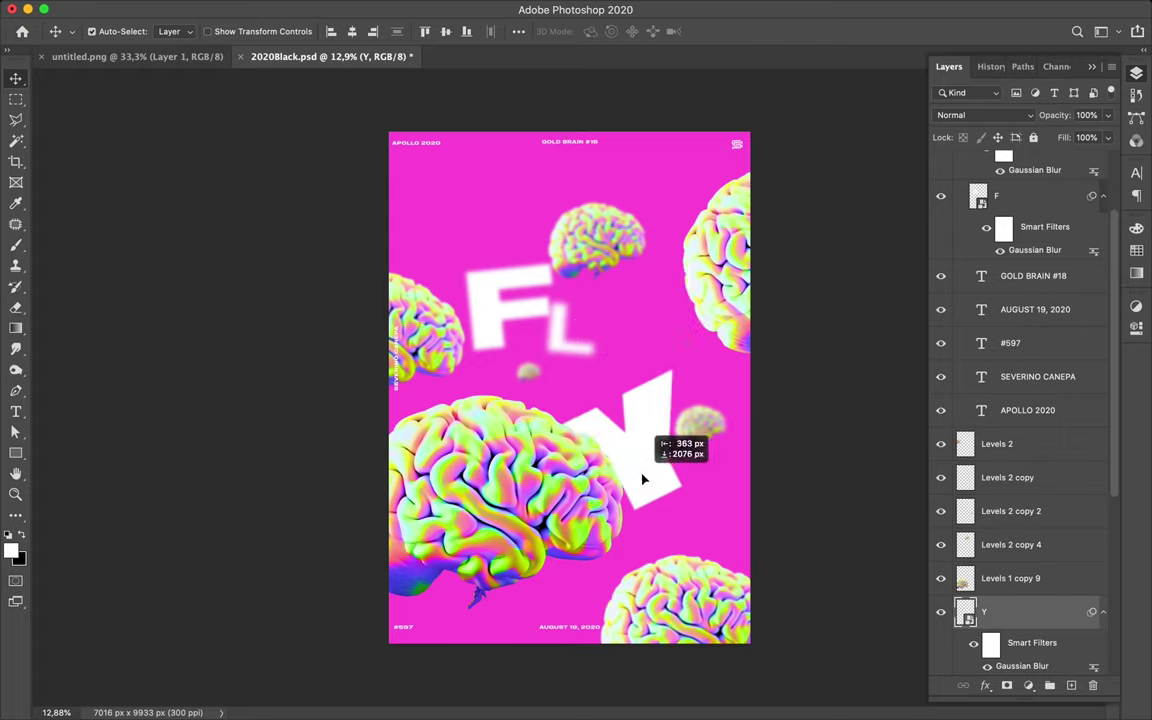
{"action": "left_click_drag", "start_coordinate": [643, 480], "coordinate": [643, 480]}
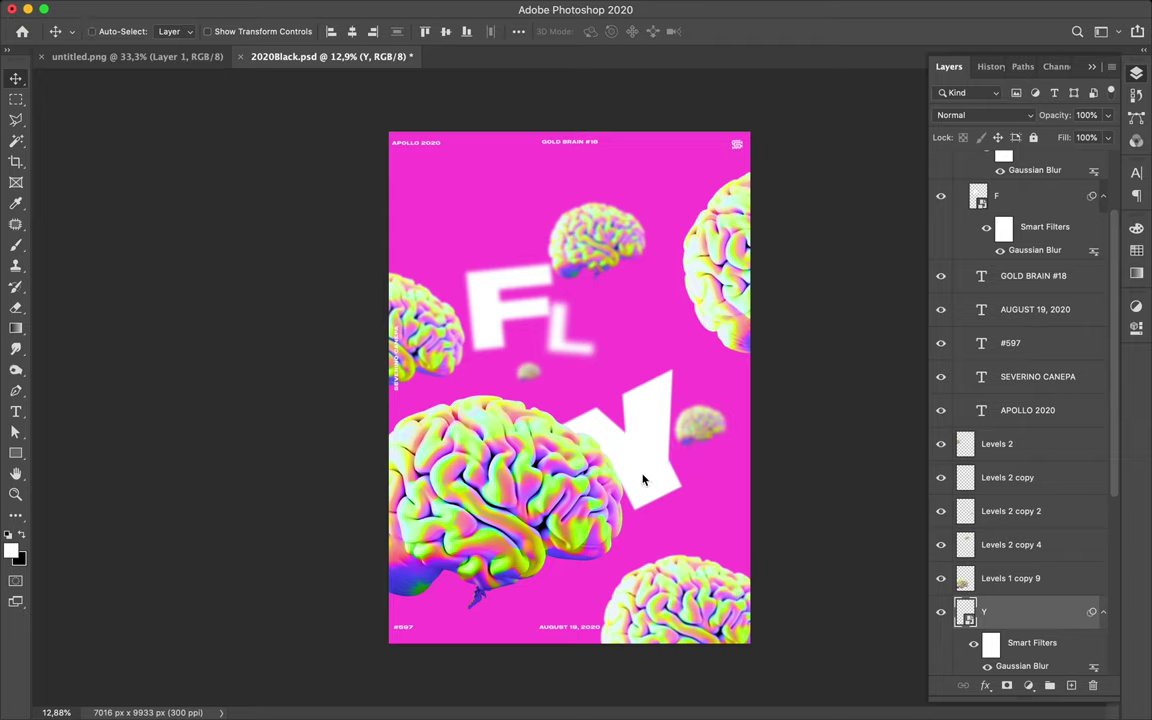
Test nudging the L down-right, then undo to keep it beside the F
{"action": "key", "text": "ctrl"}
{"action": "left_click_drag", "start_coordinate": [580, 383], "coordinate": [579, 381]}
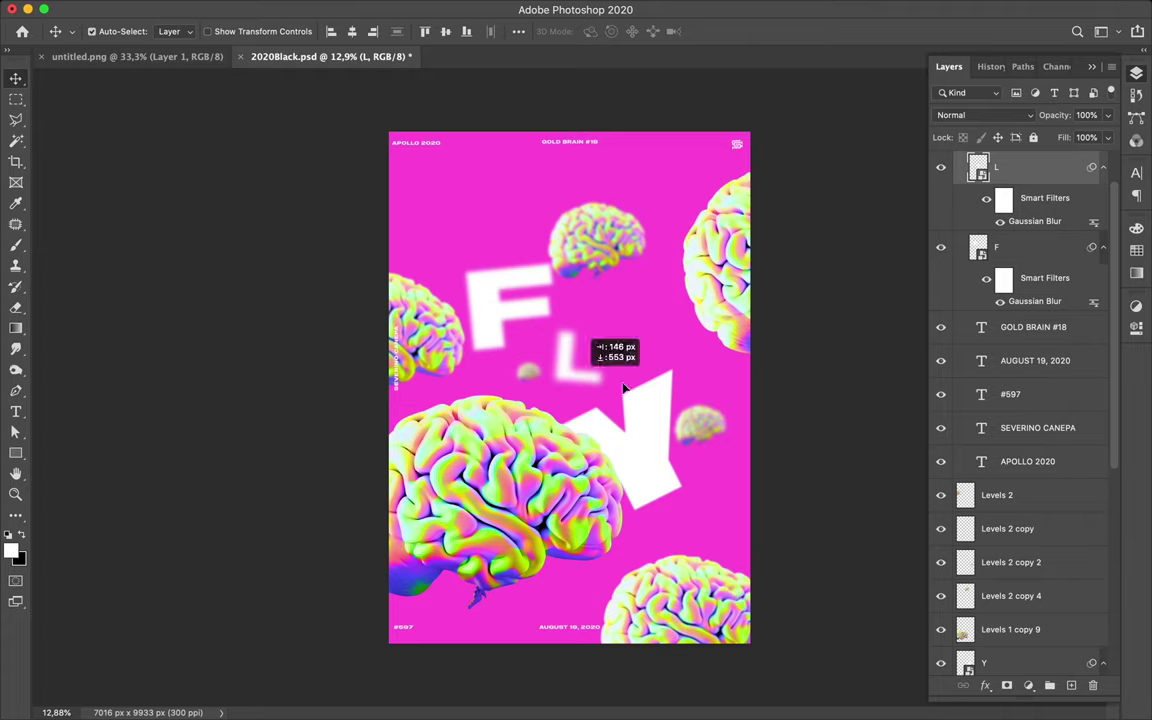
{"action": "left_click_drag", "start_coordinate": [578, 382], "coordinate": [590, 379]}
{"action": "key", "text": "ctrl"}
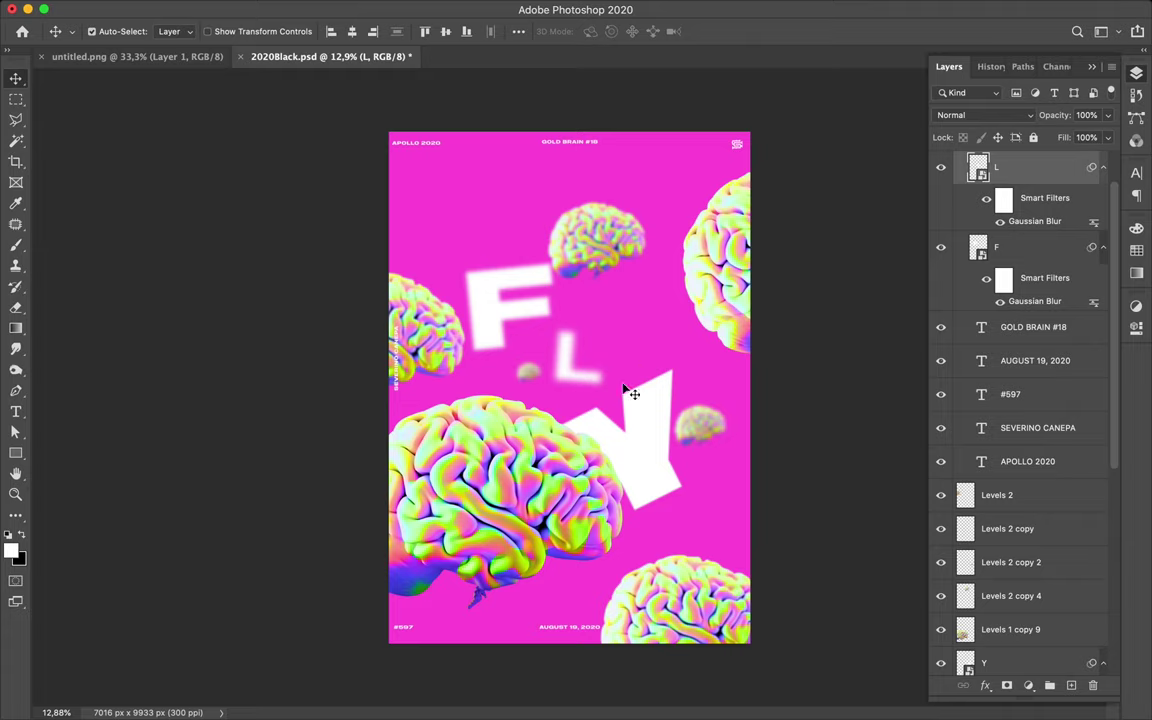
{"action": "key", "text": "ctrl+z"}
{"action": "key", "text": "ctrl+z"}
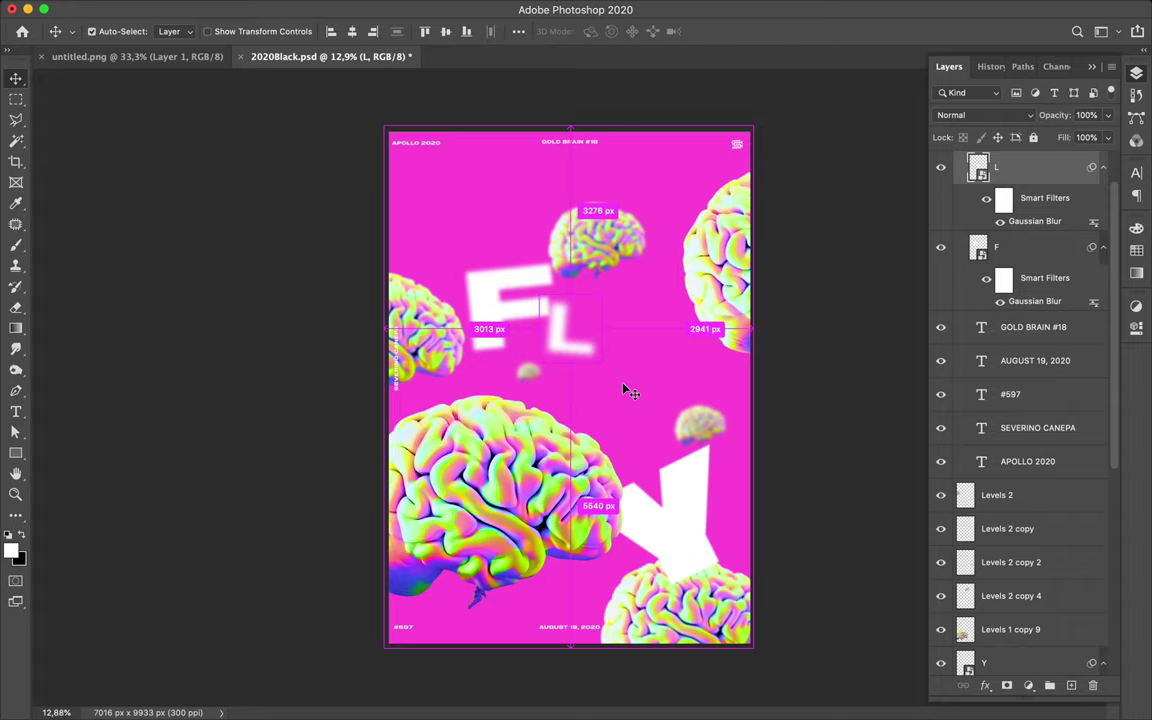
Restore the F to the upper left and settle the L up-left just below it
{"action": "key", "text": "ctrl+z"}
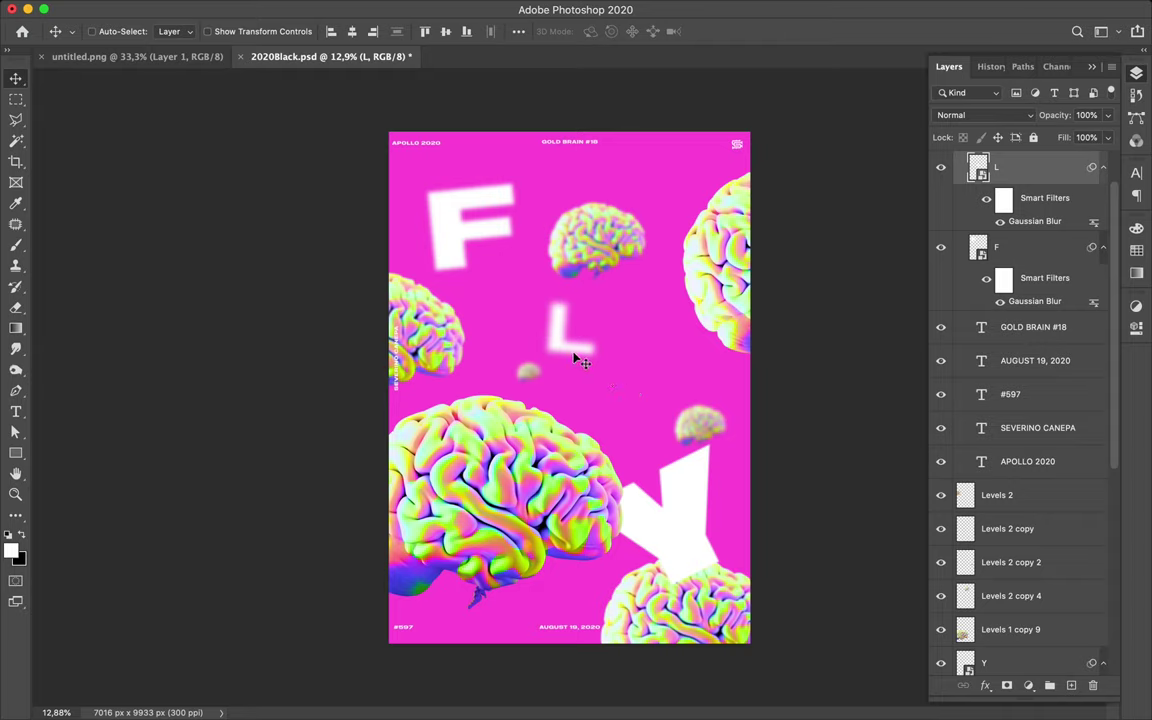
{"action": "left_click_drag", "start_coordinate": [573, 353], "coordinate": [548, 336]}
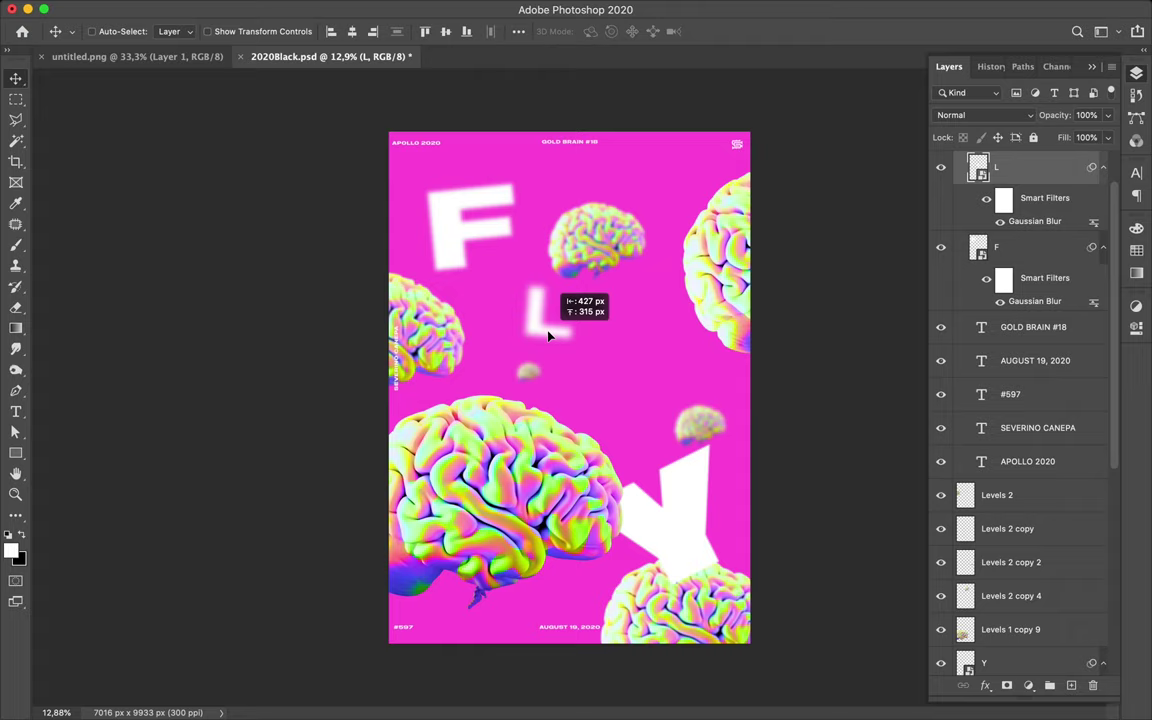
{"action": "left_click_drag", "start_coordinate": [548, 336], "coordinate": [548, 336]}
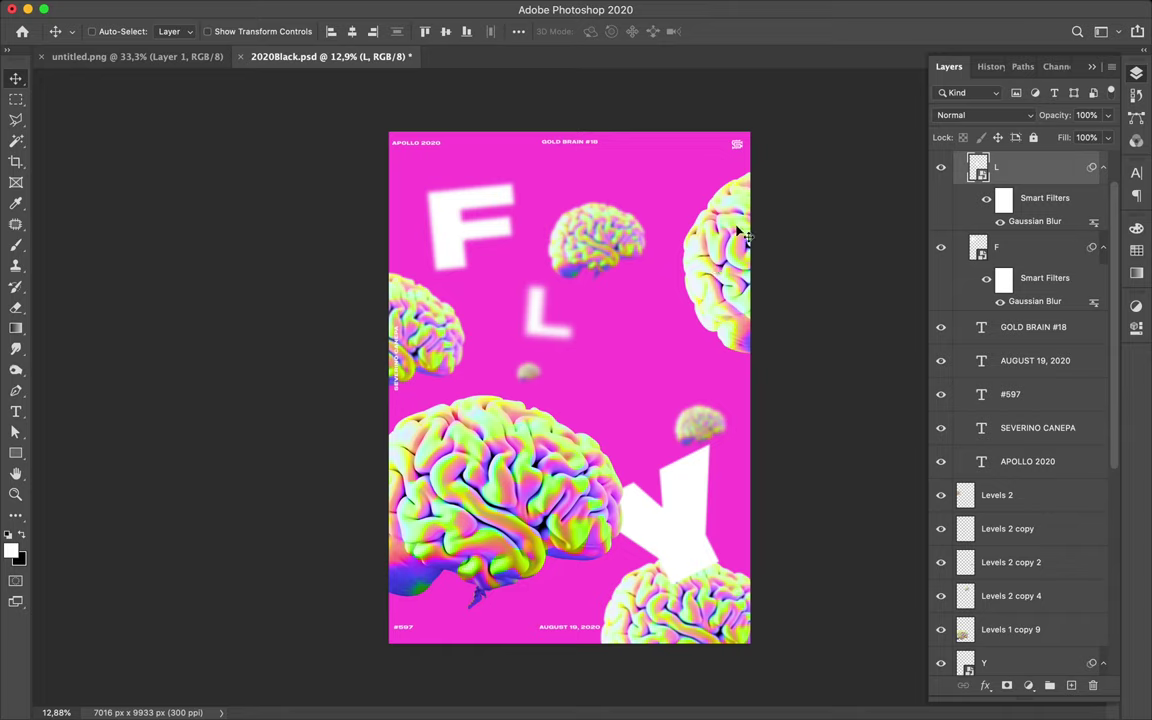
{"action": "left_click", "coordinate": [878, 9]}
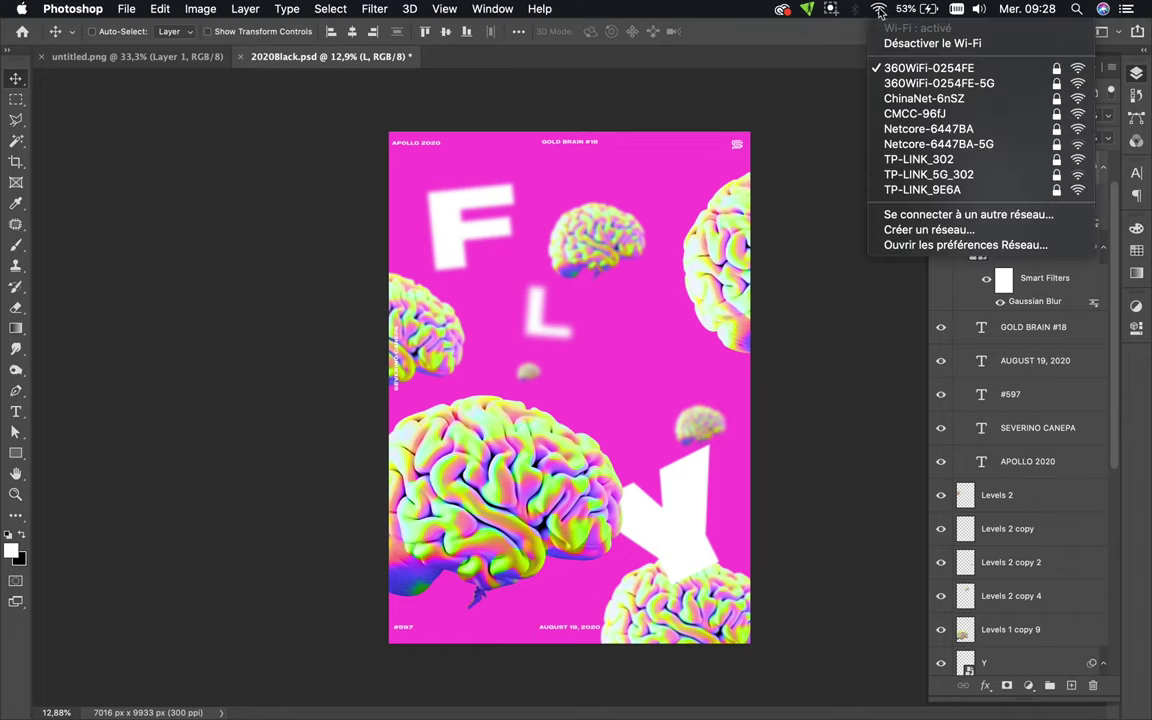
Stop and save the screen recording with 'Arrêter et enregistrer' from the menu-bar icon
{"action": "left_click", "coordinate": [831, 10]}
{"action": "left_click", "coordinate": [831, 10]}
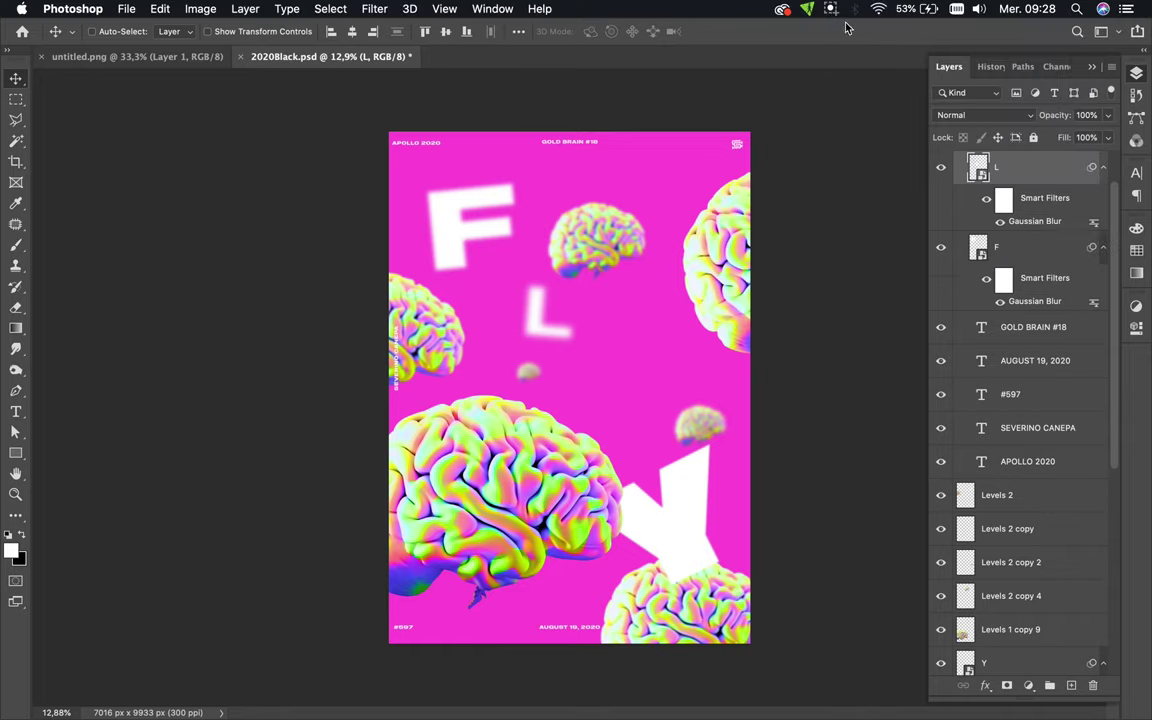
{"action": "left_click", "coordinate": [834, 12]}
{"action": "left_click", "coordinate": [831, 12]}
{"action": "left_click", "coordinate": [853, 44]}
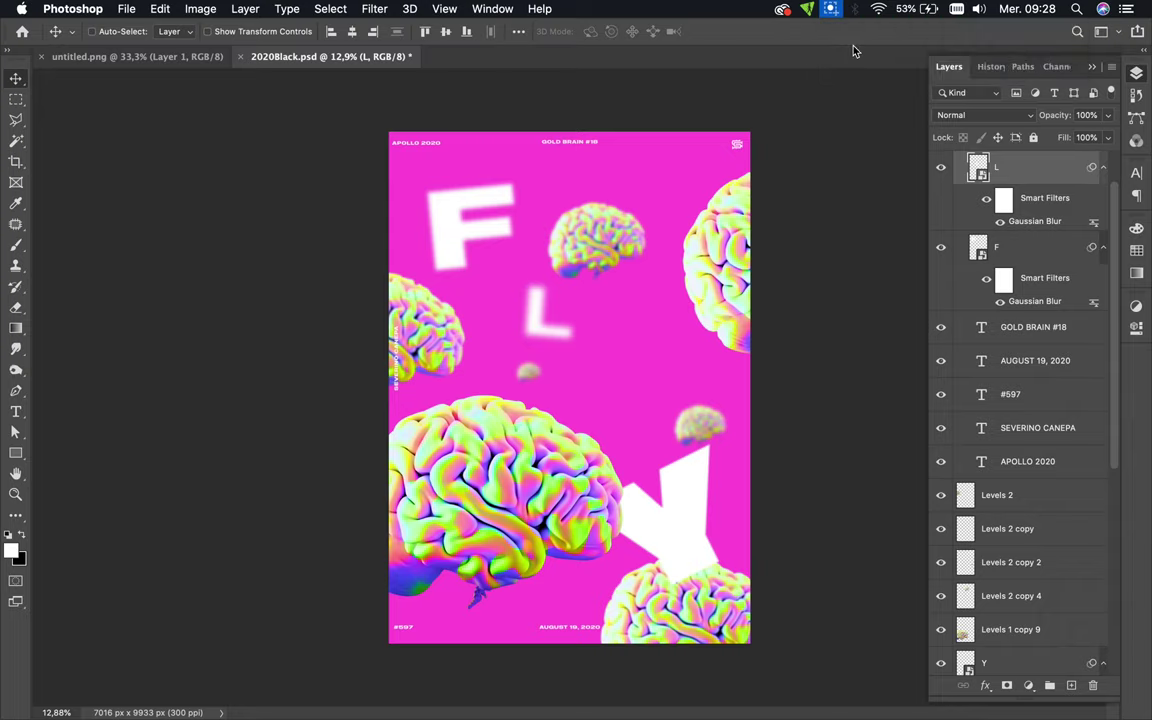